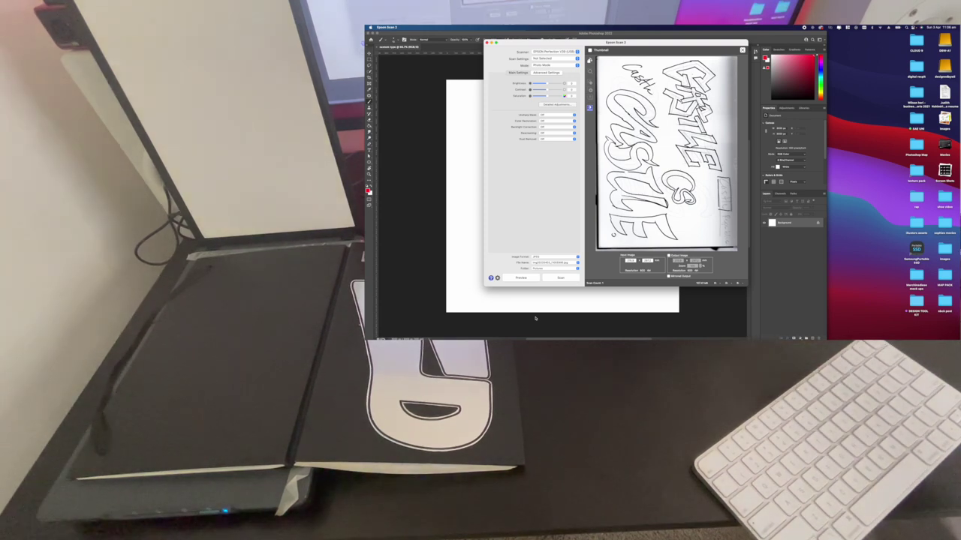
Scan the sketched lettering page and place both scanned JPGs on the custom type canvas in Photoshop.
{"action": "left_click", "coordinate": [559, 278]}
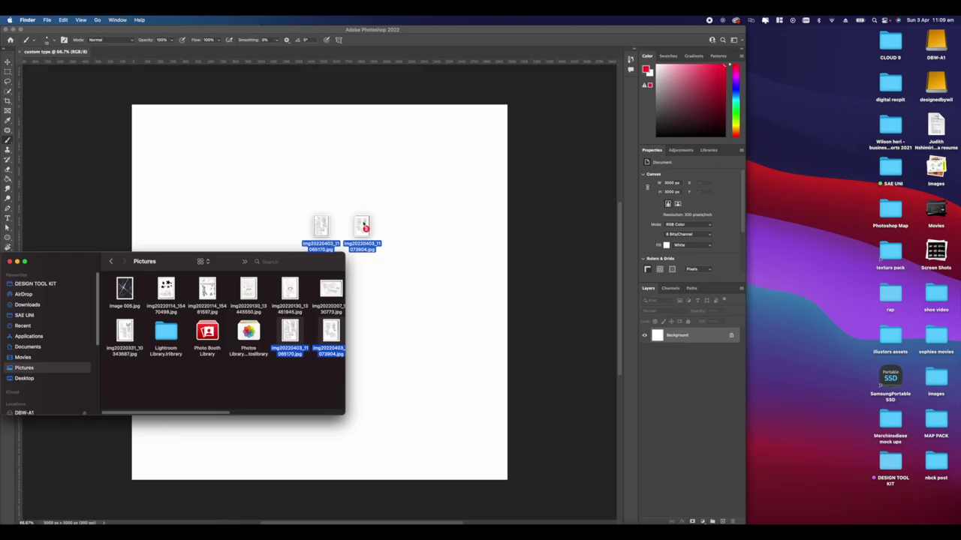
{"action": "left_click_drag", "start_coordinate": [364, 227], "coordinate": [365, 230]}
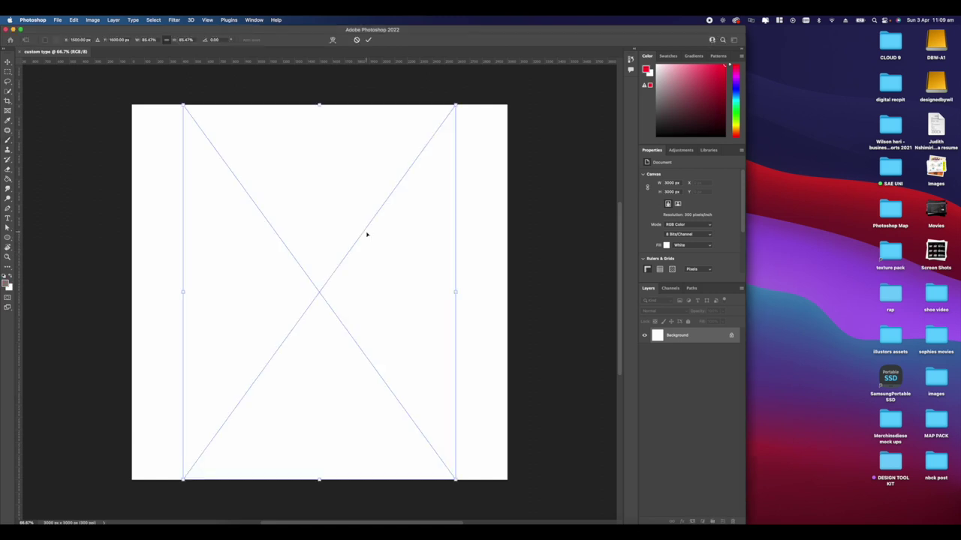
{"action": "key", "text": "Return"}
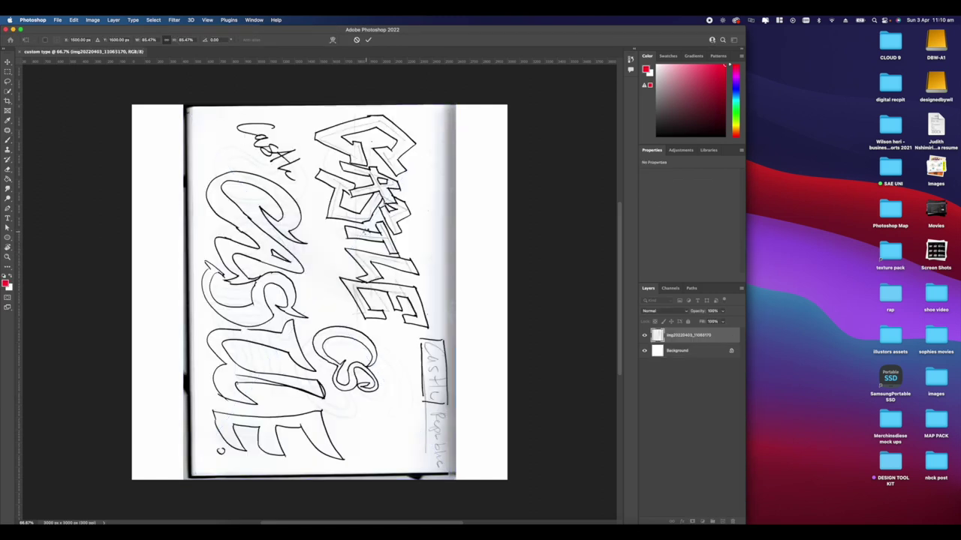
{"action": "key", "text": "Return"}
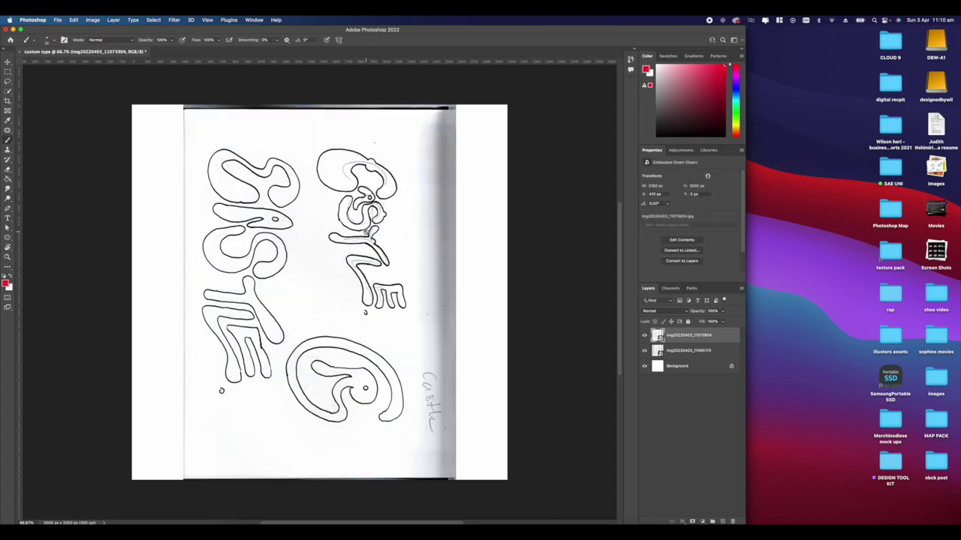
Rotate both scanned sketch layers together by -90° so the lettering reads horizontally.
{"action": "scroll", "coordinate": [362, 222], "scroll_direction": "down", "scroll_amount": 8}
{"action": "scroll", "coordinate": [362, 223], "scroll_direction": "up", "scroll_amount": 5}
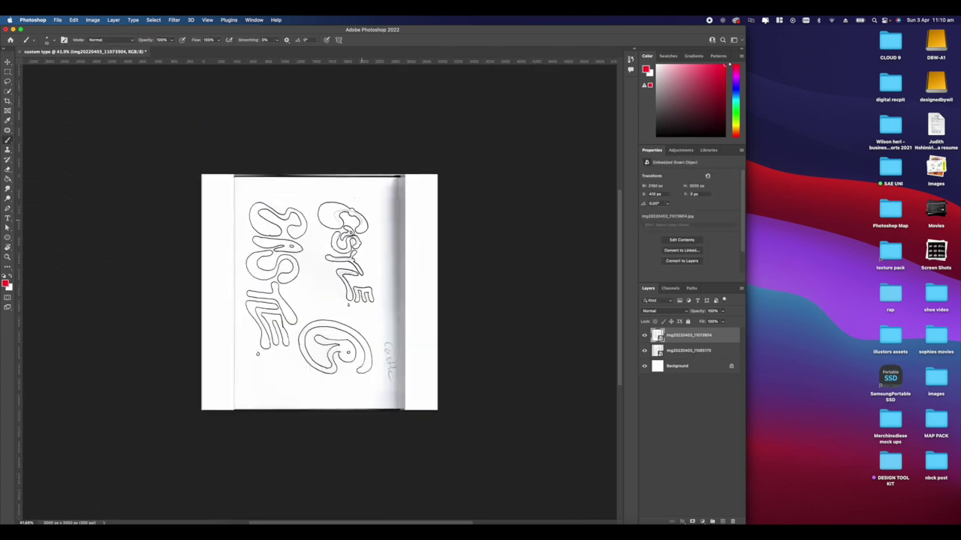
{"action": "scroll", "coordinate": [362, 222], "scroll_direction": "down", "scroll_amount": 1}
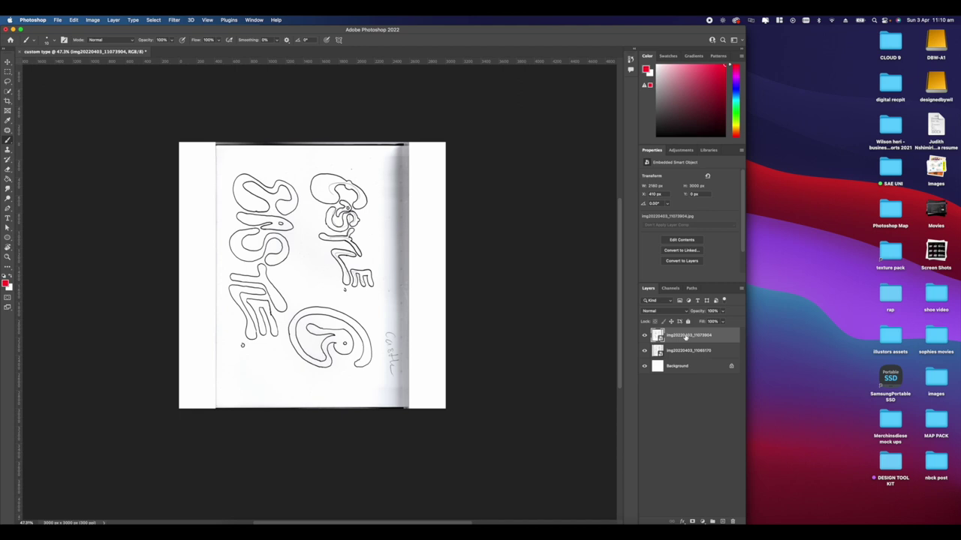
{"action": "left_click", "coordinate": [680, 352], "text": "shift"}
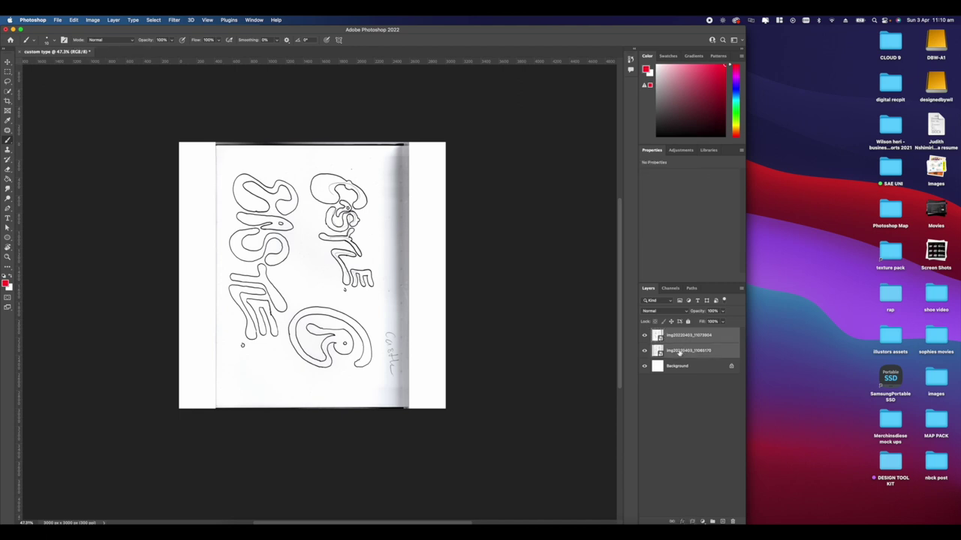
{"action": "key", "text": "super+t"}
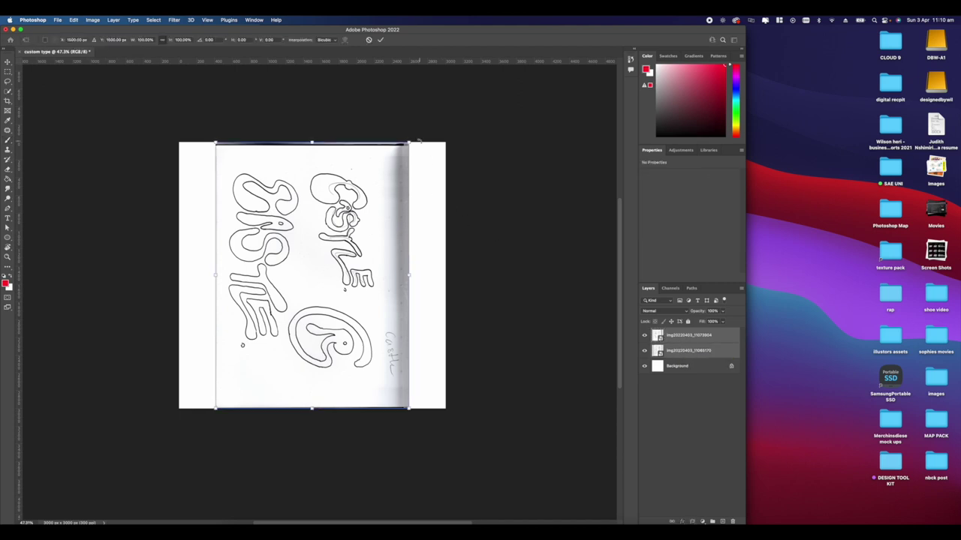
{"action": "left_click_drag", "start_coordinate": [409, 137], "coordinate": [224, 211]}
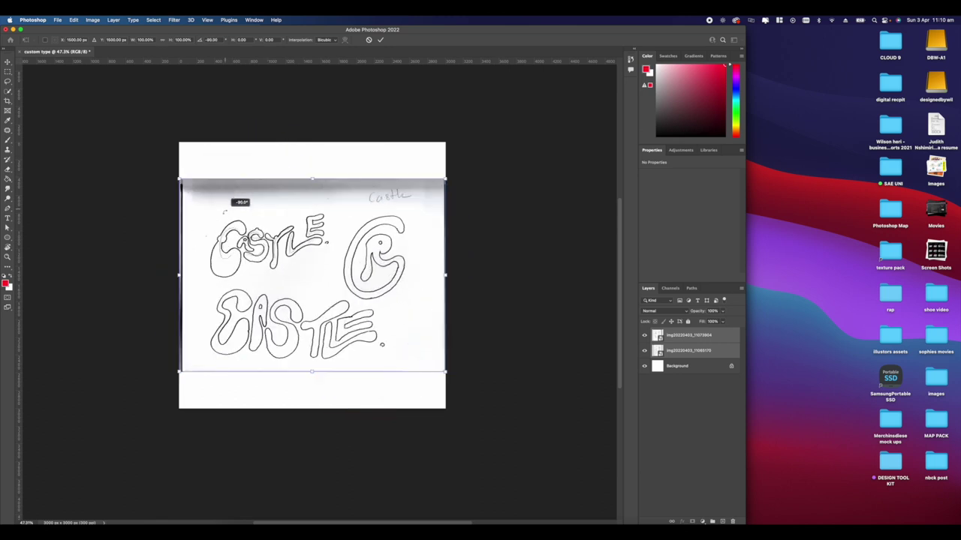
{"action": "key", "text": "Return"}
Examine the rotated Castle lettering sketches up close.
{"action": "scroll", "coordinate": [295, 225], "scroll_direction": "up", "scroll_amount": 6}
{"action": "scroll", "coordinate": [296, 233], "scroll_direction": "down", "scroll_amount": 1}
{"action": "left_click_drag", "start_coordinate": [296, 238], "coordinate": [397, 227]}
{"action": "scroll", "coordinate": [391, 223], "scroll_direction": "down", "scroll_amount": 4}
{"action": "scroll", "coordinate": [318, 232], "scroll_direction": "up", "scroll_amount": 2}
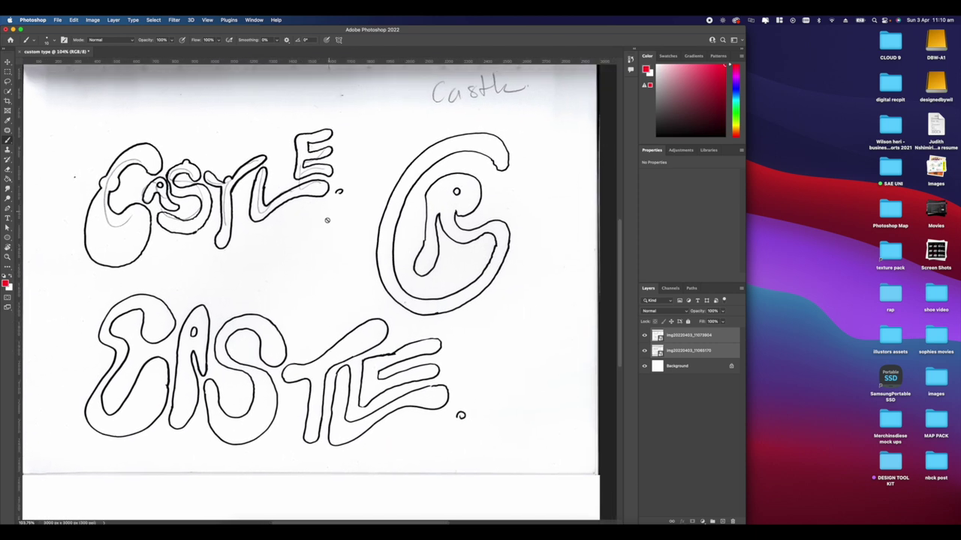
{"action": "scroll", "coordinate": [328, 215], "scroll_direction": "down", "scroll_amount": 4}
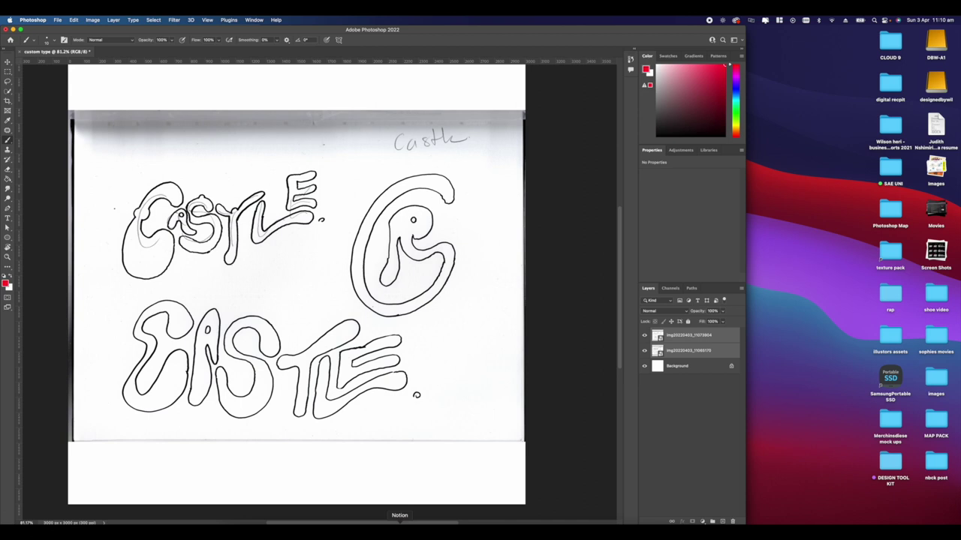
{"action": "scroll", "coordinate": [444, 291], "scroll_direction": "up", "scroll_amount": 1}
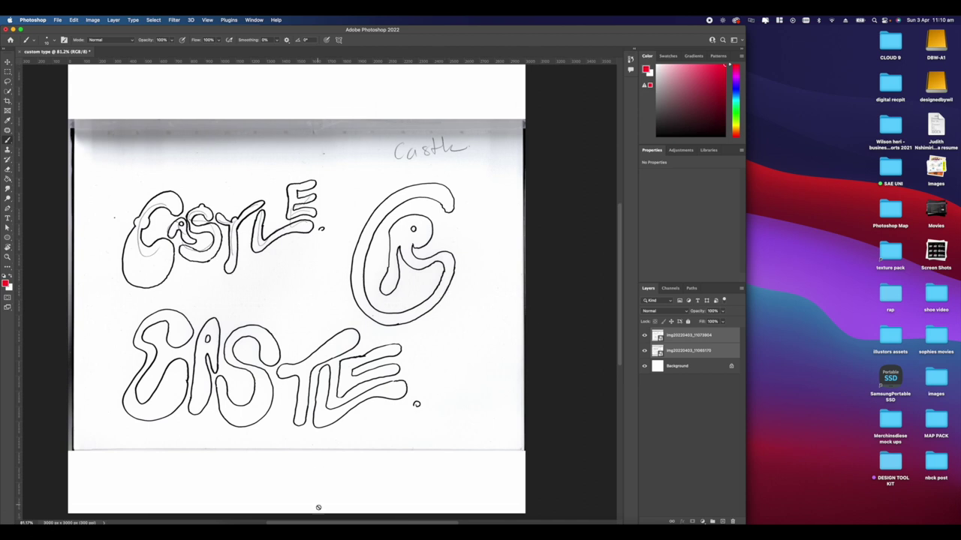
Switch to the Pinterest window in Safari and place it beside Photoshop as reference.
{"action": "left_click", "coordinate": [283, 523]}
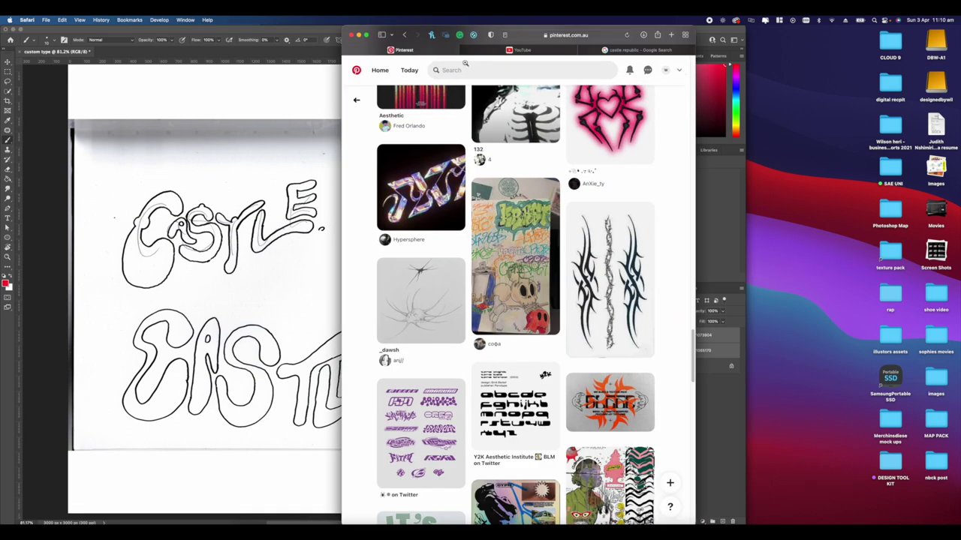
{"action": "left_click_drag", "start_coordinate": [636, 32], "coordinate": [902, 27]}
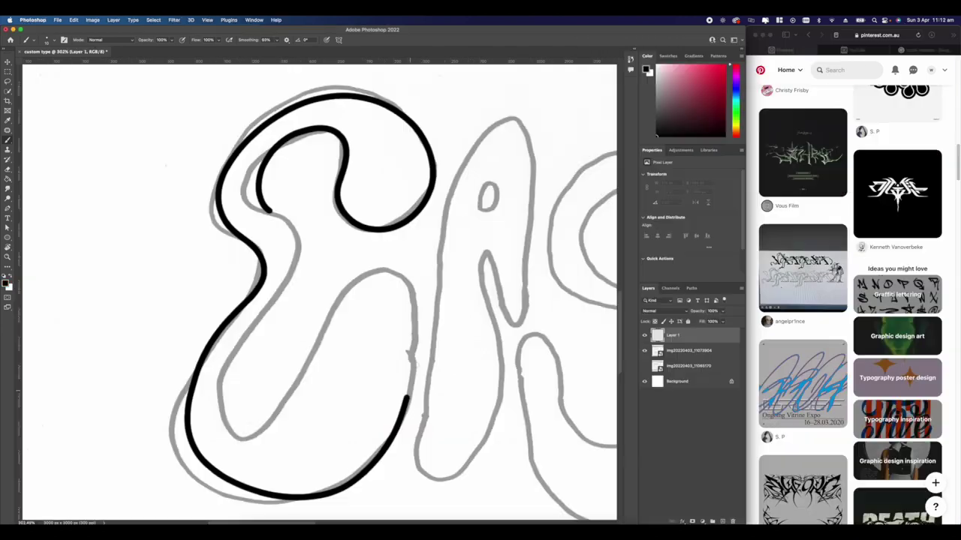
Brush in the remaining lower and inner contour of the bubble-style C on Layer 1.
{"action": "mouse_move", "coordinate": [408, 396]}
{"action": "left_mouse_down"}
{"action": "mouse_move", "coordinate": [387, 259]}
{"action": "mouse_move", "coordinate": [311, 342]}
{"action": "mouse_move", "coordinate": [259, 440]}
{"action": "mouse_move", "coordinate": [279, 283]}
{"action": "mouse_move", "coordinate": [277, 213]}
{"action": "left_mouse_up"}
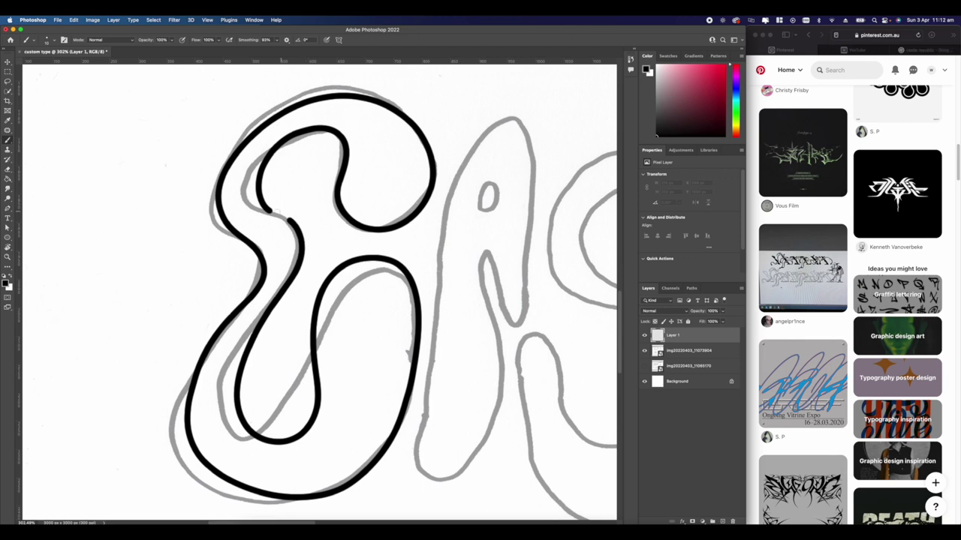
{"action": "scroll", "coordinate": [317, 293], "scroll_direction": "right", "scroll_amount": 5}
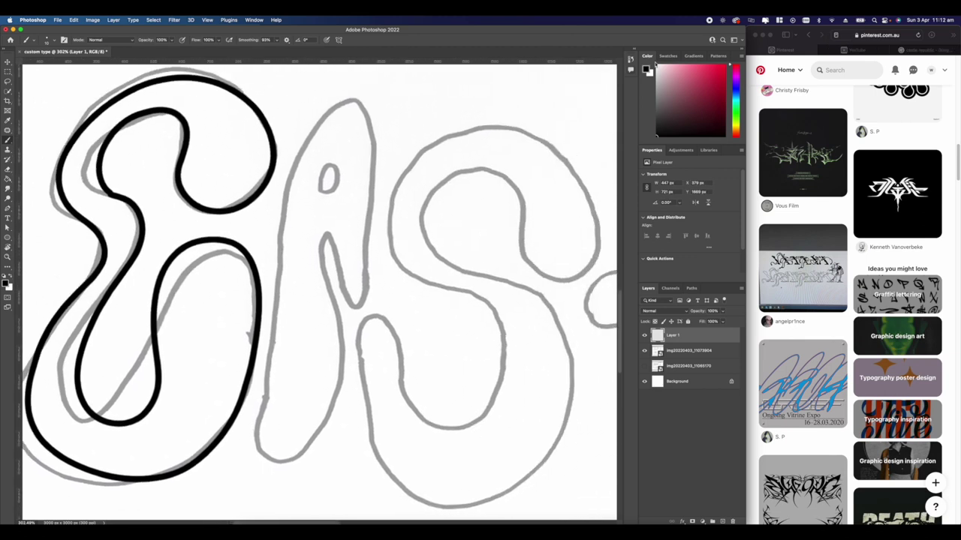
Turn on Do Not Disturb for the computer.
{"action": "left_click", "coordinate": [886, 20]}
{"action": "left_click", "coordinate": [913, 57]}
Brush a smooth black outline over the sketched bubble-style A on Layer 1.
{"action": "scroll", "coordinate": [317, 293], "scroll_direction": "left", "scroll_amount": 5}
{"action": "scroll", "coordinate": [317, 292], "scroll_direction": "down", "scroll_amount": 4}
{"action": "mouse_move", "coordinate": [420, 143]}
{"action": "left_mouse_down"}
{"action": "mouse_move", "coordinate": [364, 92]}
{"action": "mouse_move", "coordinate": [317, 322]}
{"action": "mouse_move", "coordinate": [353, 476]}
{"action": "mouse_move", "coordinate": [349, 272]}
{"action": "left_mouse_up"}
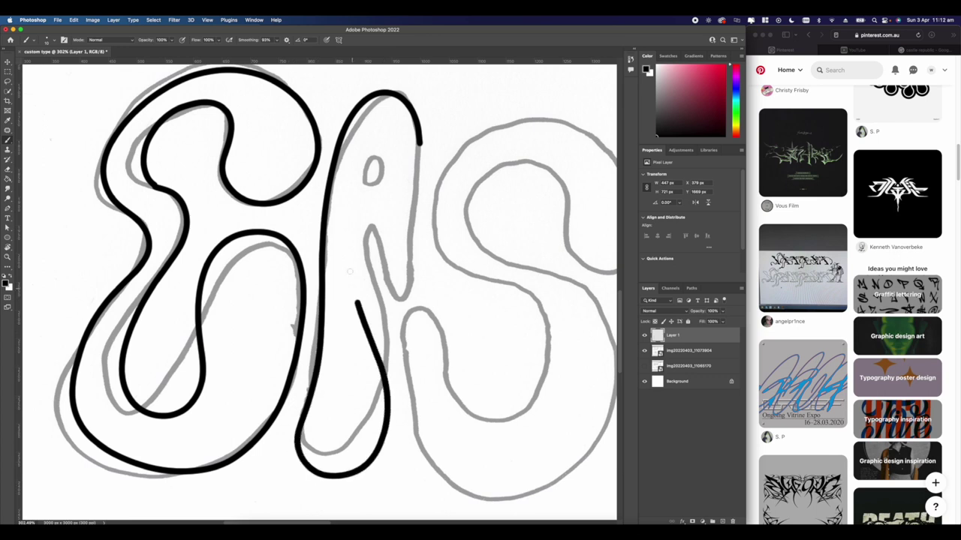
{"action": "left_click_drag", "start_coordinate": [415, 171], "coordinate": [420, 143]}
Brush a smooth black outline around the sketched bubble-style S on Layer 1.
{"action": "scroll", "coordinate": [415, 225], "scroll_direction": "right", "scroll_amount": 5}
{"action": "mouse_move", "coordinate": [264, 329]}
{"action": "left_mouse_down"}
{"action": "mouse_move", "coordinate": [308, 224]}
{"action": "mouse_move", "coordinate": [409, 93]}
{"action": "mouse_move", "coordinate": [509, 224]}
{"action": "left_mouse_up"}
{"action": "mouse_move", "coordinate": [416, 223]}
{"action": "left_mouse_down"}
{"action": "mouse_move", "coordinate": [432, 164]}
{"action": "mouse_move", "coordinate": [354, 143]}
{"action": "left_mouse_up"}
{"action": "mouse_move", "coordinate": [353, 226]}
{"action": "left_mouse_down"}
{"action": "mouse_move", "coordinate": [491, 319]}
{"action": "mouse_move", "coordinate": [491, 424]}
{"action": "mouse_move", "coordinate": [419, 487]}
{"action": "mouse_move", "coordinate": [279, 425]}
{"action": "left_mouse_up"}
Brush a smooth black outline around the sketched bubble-style T, including its long slanted arm.
{"action": "scroll", "coordinate": [267, 332], "scroll_direction": "right", "scroll_amount": 5}
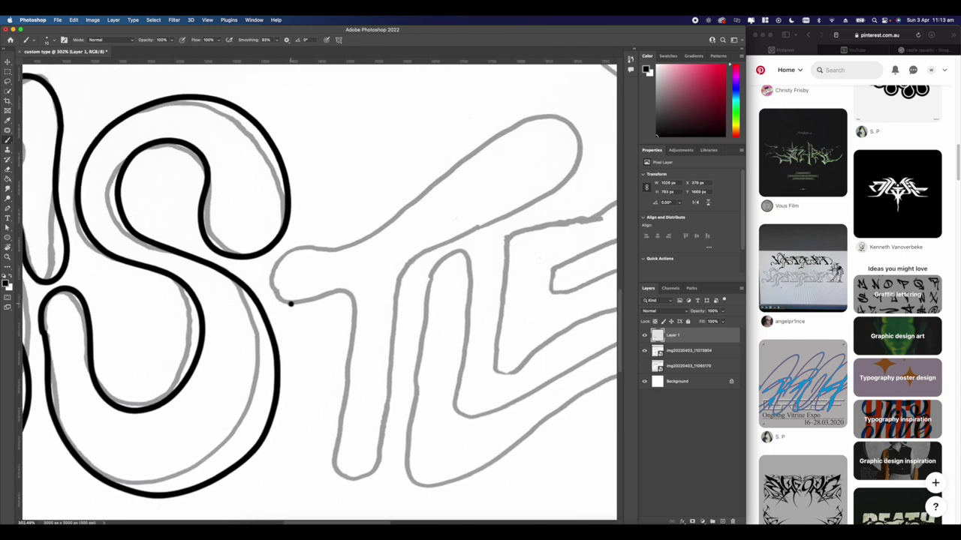
{"action": "mouse_move", "coordinate": [308, 239]}
{"action": "left_mouse_down"}
{"action": "mouse_move", "coordinate": [347, 240]}
{"action": "mouse_move", "coordinate": [507, 118]}
{"action": "mouse_move", "coordinate": [593, 135]}
{"action": "mouse_move", "coordinate": [553, 188]}
{"action": "mouse_move", "coordinate": [418, 264]}
{"action": "mouse_move", "coordinate": [391, 438]}
{"action": "mouse_move", "coordinate": [357, 507]}
{"action": "left_mouse_up"}
{"action": "mouse_move", "coordinate": [333, 417]}
{"action": "left_mouse_down"}
{"action": "mouse_move", "coordinate": [358, 361]}
{"action": "mouse_move", "coordinate": [360, 298]}
{"action": "left_mouse_up"}
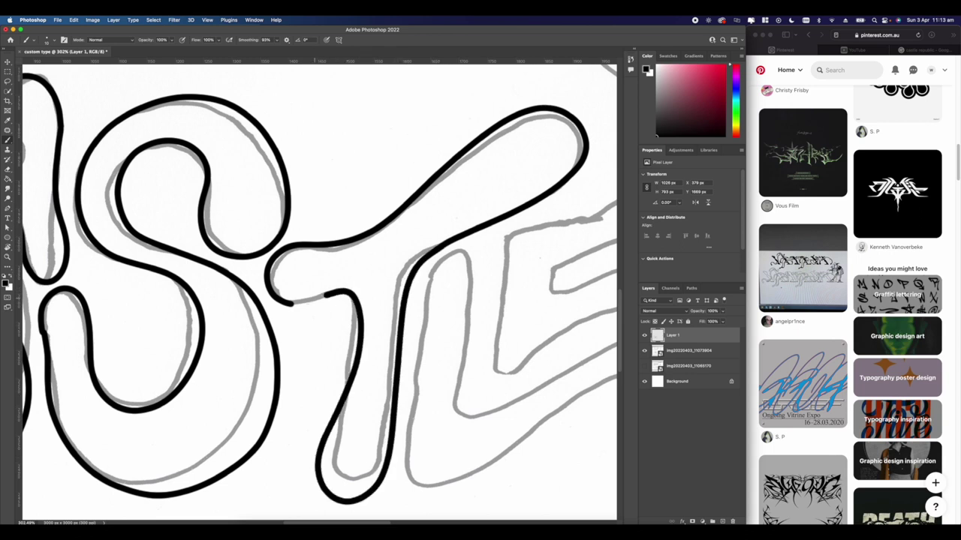
Brush a closed black outline for the bubble-style L, ending its foot in a short rounded tip.
{"action": "scroll", "coordinate": [289, 304], "scroll_direction": "right", "scroll_amount": 5}
{"action": "scroll", "coordinate": [323, 294], "scroll_direction": "down", "scroll_amount": 5}
{"action": "scroll", "coordinate": [318, 300], "scroll_direction": "up", "scroll_amount": 5}
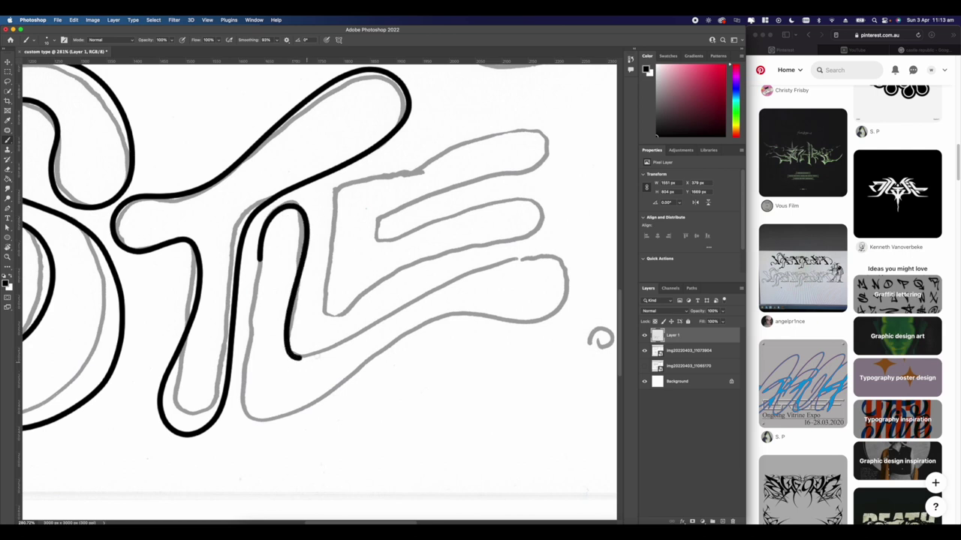
{"action": "mouse_move", "coordinate": [404, 350]}
{"action": "left_mouse_down"}
{"action": "mouse_move", "coordinate": [345, 373]}
{"action": "mouse_move", "coordinate": [268, 436]}
{"action": "mouse_move", "coordinate": [233, 411]}
{"action": "mouse_move", "coordinate": [257, 310]}
{"action": "left_mouse_up"}
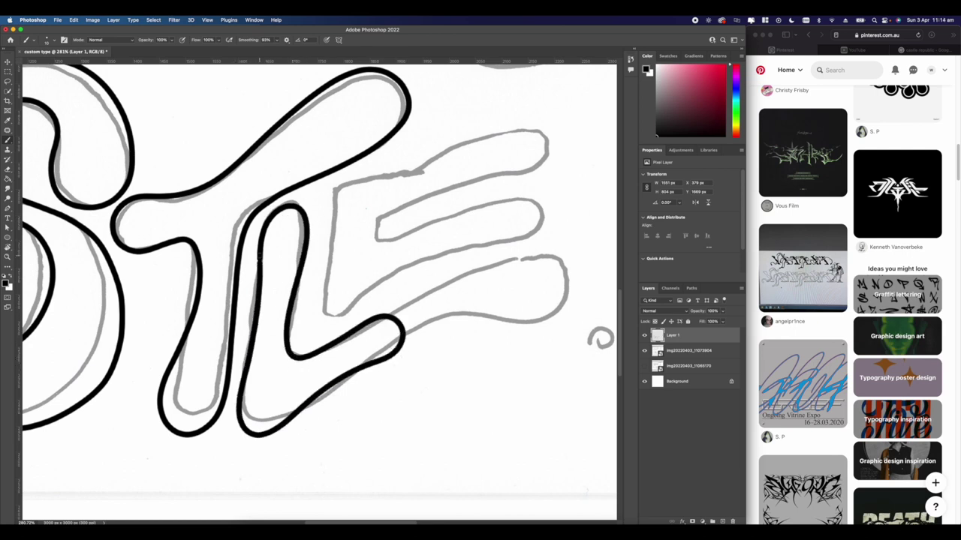
{"action": "scroll", "coordinate": [300, 240], "scroll_direction": "right", "scroll_amount": 3}
{"action": "left_click_drag", "start_coordinate": [316, 199], "coordinate": [316, 262]}
{"action": "mouse_move", "coordinate": [527, 187]}
{"action": "left_mouse_down"}
{"action": "mouse_move", "coordinate": [477, 192]}
{"action": "mouse_move", "coordinate": [370, 231]}
{"action": "mouse_move", "coordinate": [489, 206]}
{"action": "mouse_move", "coordinate": [495, 246]}
{"action": "mouse_move", "coordinate": [415, 268]}
{"action": "mouse_move", "coordinate": [410, 293]}
{"action": "mouse_move", "coordinate": [485, 271]}
{"action": "mouse_move", "coordinate": [562, 314]}
{"action": "mouse_move", "coordinate": [455, 340]}
{"action": "left_mouse_up"}
{"action": "mouse_move", "coordinate": [366, 302]}
{"action": "left_mouse_down"}
{"action": "mouse_move", "coordinate": [316, 235]}
{"action": "mouse_move", "coordinate": [359, 177]}
{"action": "mouse_move", "coordinate": [417, 167]}
{"action": "left_mouse_up"}
{"action": "scroll", "coordinate": [348, 255], "scroll_direction": "down", "scroll_amount": 10}
{"action": "scroll", "coordinate": [348, 256], "scroll_direction": "up", "scroll_amount": 10}
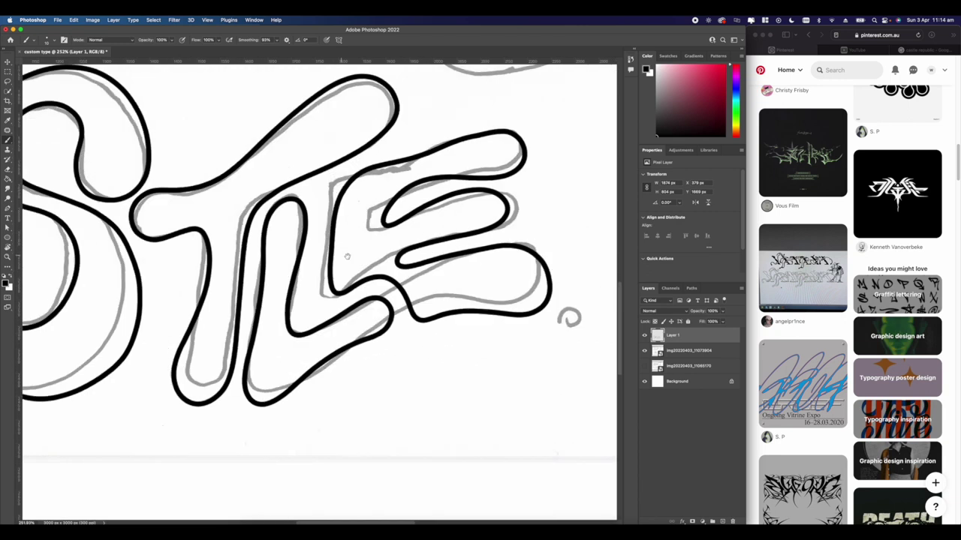
{"action": "key", "text": "super+z"}
Brush the outline of the bubble-style E with three rounded arms, the middle one shorter than sketched.
{"action": "scroll", "coordinate": [340, 172], "scroll_direction": "right", "scroll_amount": 2}
{"action": "mouse_move", "coordinate": [290, 179]}
{"action": "left_mouse_down"}
{"action": "mouse_move", "coordinate": [368, 155]}
{"action": "mouse_move", "coordinate": [422, 166]}
{"action": "left_mouse_up"}
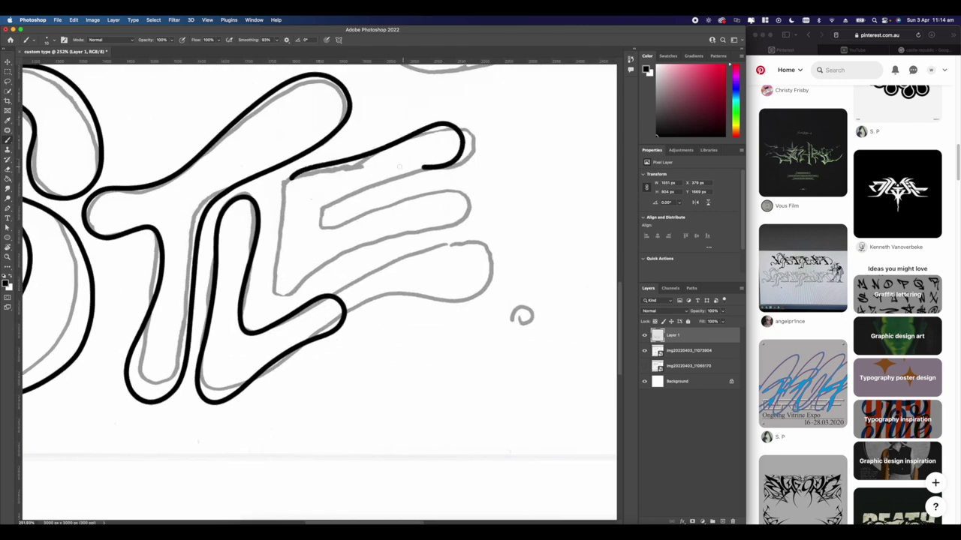
{"action": "mouse_move", "coordinate": [339, 238]}
{"action": "left_mouse_down"}
{"action": "mouse_move", "coordinate": [341, 263]}
{"action": "mouse_move", "coordinate": [453, 232]}
{"action": "left_mouse_up"}
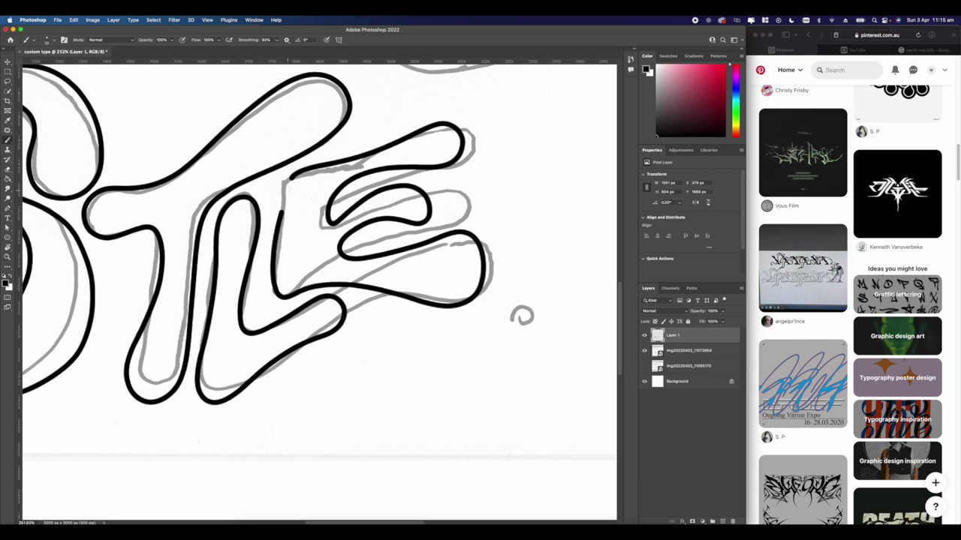
Hide the scanned sketch layer to check the traced word alone, and show it again.
{"action": "scroll", "coordinate": [521, 316], "scroll_direction": "down", "scroll_amount": 5}
{"action": "scroll", "coordinate": [379, 184], "scroll_direction": "up", "scroll_amount": 3}
{"action": "left_click", "coordinate": [645, 352]}
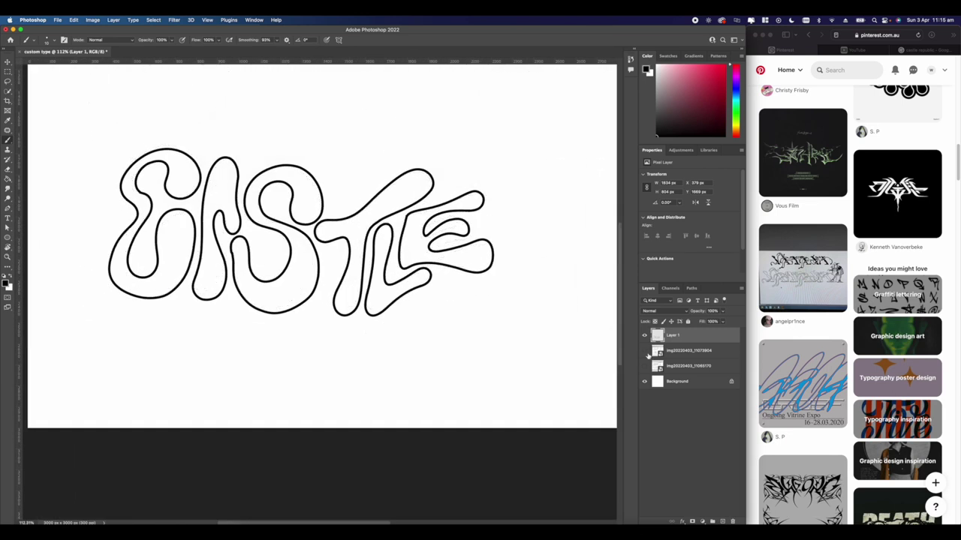
{"action": "left_click", "coordinate": [644, 351]}
Erase the end of the bubble-style L's foot and redraw it longer, extending beneath the E.
{"action": "scroll", "coordinate": [325, 254], "scroll_direction": "up", "scroll_amount": 8}
{"action": "key", "text": "e"}
{"action": "right_click", "coordinate": [271, 239]}
{"action": "left_click", "coordinate": [217, 297]}
{"action": "mouse_move", "coordinate": [217, 298]}
{"action": "left_mouse_down"}
{"action": "mouse_move", "coordinate": [208, 254]}
{"action": "mouse_move", "coordinate": [254, 249]}
{"action": "mouse_move", "coordinate": [243, 274]}
{"action": "mouse_move", "coordinate": [250, 307]}
{"action": "mouse_move", "coordinate": [199, 268]}
{"action": "mouse_move", "coordinate": [246, 245]}
{"action": "mouse_move", "coordinate": [395, 255]}
{"action": "mouse_move", "coordinate": [416, 294]}
{"action": "mouse_move", "coordinate": [251, 276]}
{"action": "mouse_move", "coordinate": [197, 300]}
{"action": "left_mouse_up"}
{"action": "key", "text": "b"}
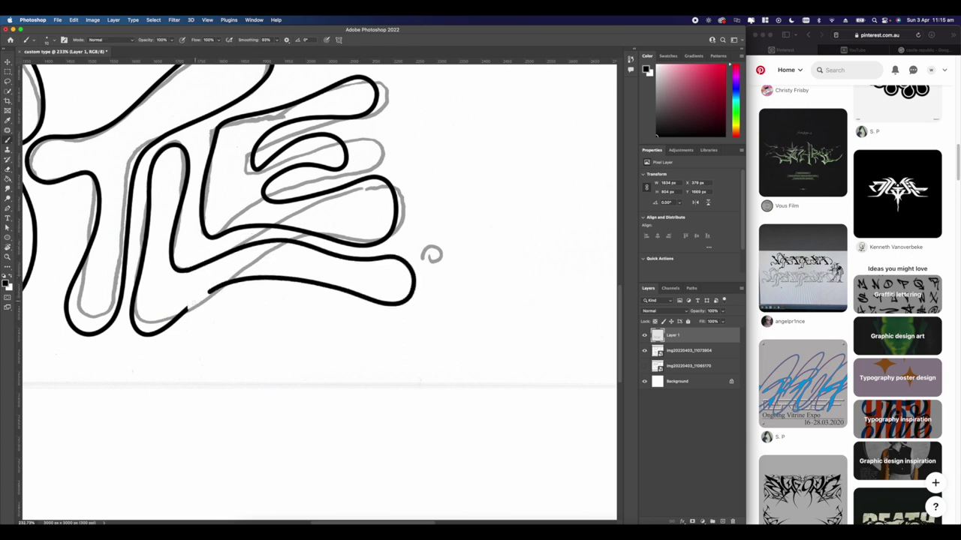
{"action": "scroll", "coordinate": [178, 319], "scroll_direction": "down", "scroll_amount": 4}
{"action": "scroll", "coordinate": [313, 304], "scroll_direction": "up", "scroll_amount": 8}
{"action": "key", "text": "e"}
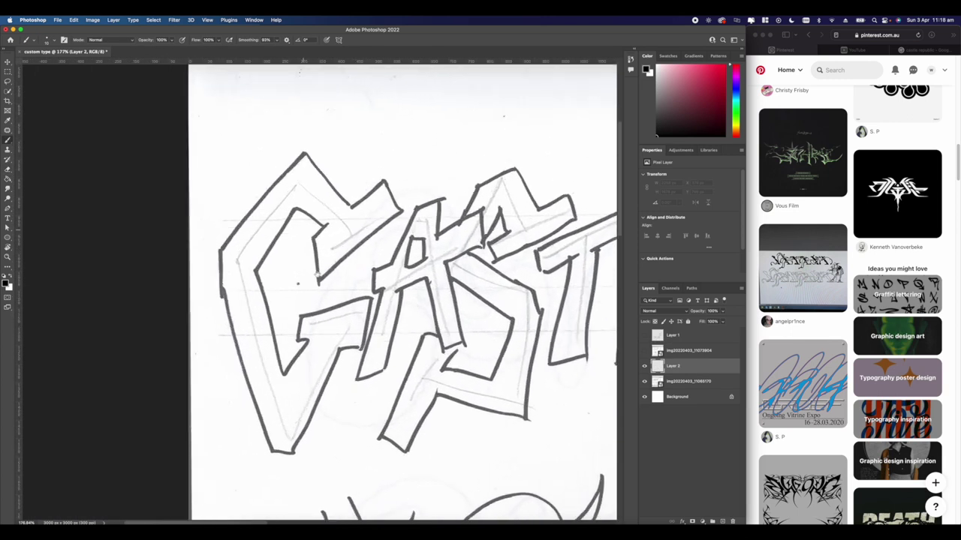
Trace the angular C from the other scan with straight black brush segments on Layer 2.
{"action": "scroll", "coordinate": [317, 275], "scroll_direction": "up", "scroll_amount": 2}
{"action": "scroll", "coordinate": [317, 275], "scroll_direction": "right", "scroll_amount": 3}
{"action": "left_click", "coordinate": [219, 287]}
{"action": "left_click", "coordinate": [308, 213], "text": "shift"}
{"action": "left_click", "coordinate": [288, 178], "text": "shift"}
{"action": "left_click", "coordinate": [256, 208], "text": "shift"}
{"action": "mouse_move", "coordinate": [254, 208]}
{"action": "left_mouse_down"}
{"action": "mouse_move", "coordinate": [117, 255]}
{"action": "mouse_move", "coordinate": [172, 470]}
{"action": "mouse_move", "coordinate": [284, 308]}
{"action": "mouse_move", "coordinate": [198, 321]}
{"action": "mouse_move", "coordinate": [155, 277]}
{"action": "mouse_move", "coordinate": [229, 229]}
{"action": "mouse_move", "coordinate": [219, 286]}
{"action": "left_mouse_up"}
{"action": "scroll", "coordinate": [308, 300], "scroll_direction": "down", "scroll_amount": 3}
{"action": "scroll", "coordinate": [307, 300], "scroll_direction": "right", "scroll_amount": 2}
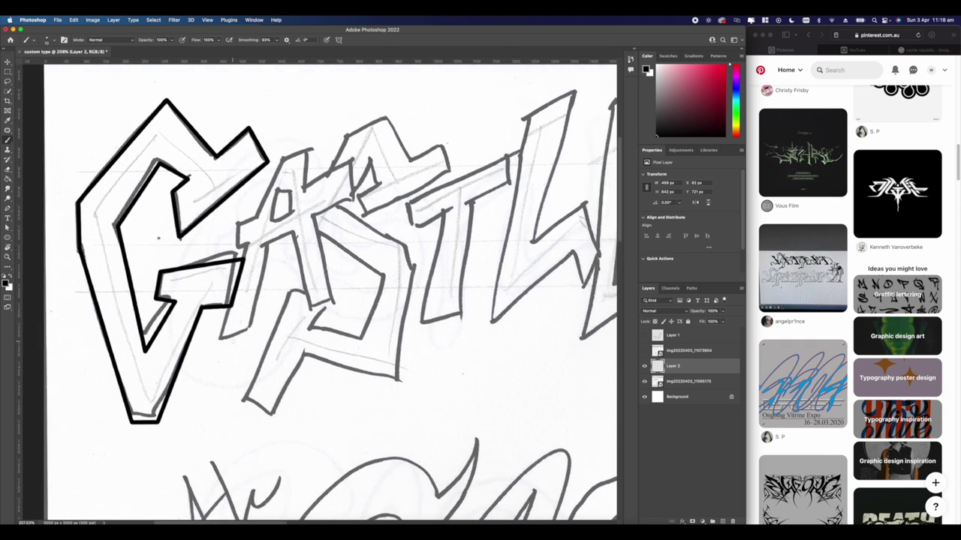
Trace the left leg of the angular A with straight brush segments, undoing and redrawing misplaced ones.
{"action": "scroll", "coordinate": [330, 291], "scroll_direction": "right", "scroll_amount": 2}
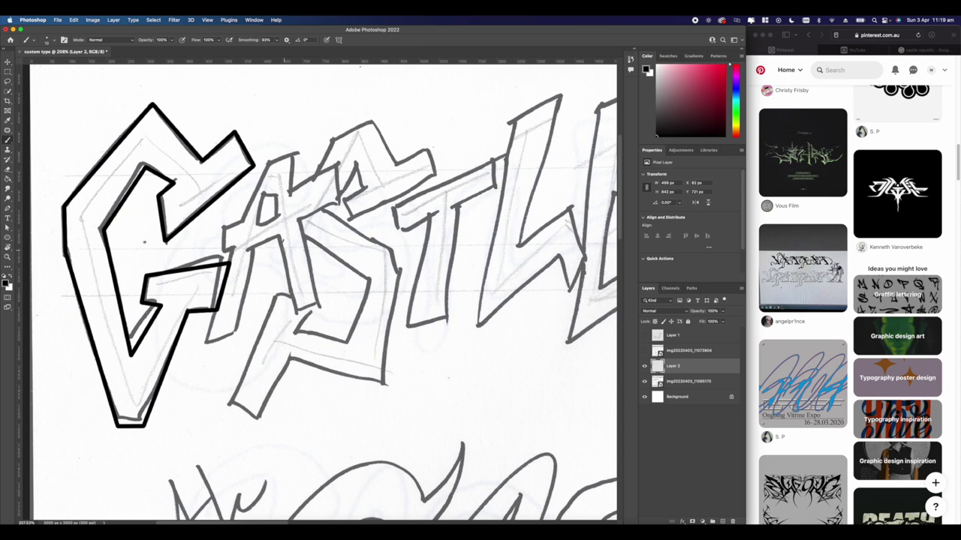
{"action": "scroll", "coordinate": [292, 255], "scroll_direction": "down", "scroll_amount": 10}
{"action": "scroll", "coordinate": [317, 269], "scroll_direction": "up", "scroll_amount": 10}
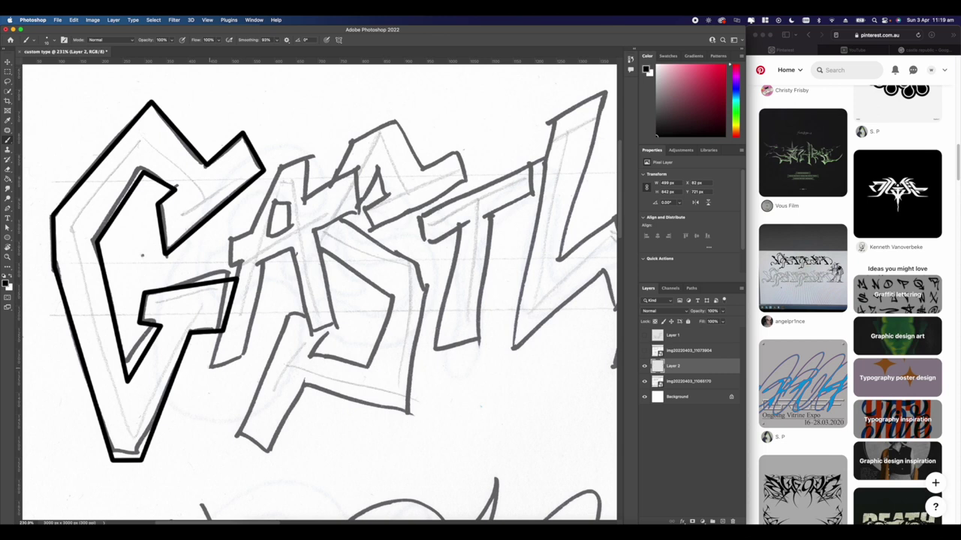
{"action": "left_click", "coordinate": [219, 342], "text": "shift"}
{"action": "left_click", "coordinate": [231, 341], "text": "shift"}
{"action": "left_click", "coordinate": [246, 270], "text": "shift"}
{"action": "left_click", "coordinate": [253, 278], "text": "shift"}
{"action": "key", "text": "super+z"}
{"action": "key", "text": "super+z"}
{"action": "left_click", "coordinate": [231, 341]}
{"action": "left_click", "coordinate": [248, 272], "text": "shift"}
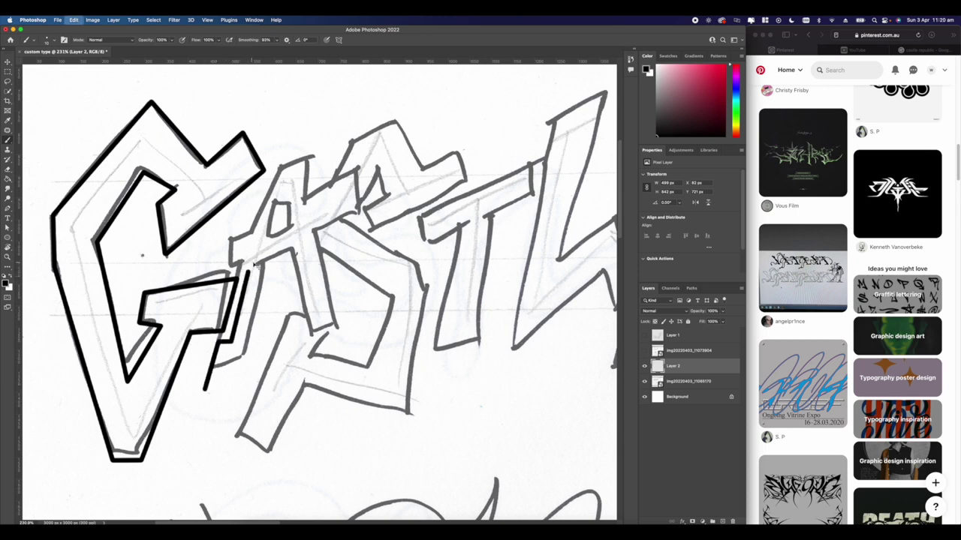
{"action": "key", "text": "cmd+z"}
{"action": "left_click", "coordinate": [253, 266], "text": "shift"}
Outline the angular A's left crossbar tip and pointed top with straight brush segments.
{"action": "left_click", "coordinate": [219, 272], "text": "shift"}
{"action": "key", "text": "super+z"}
{"action": "left_click", "coordinate": [207, 273], "text": "shift"}
{"action": "left_click", "coordinate": [211, 246], "text": "shift"}
{"action": "left_click", "coordinate": [252, 228], "text": "shift"}
{"action": "left_click", "coordinate": [279, 161], "text": "shift"}
{"action": "left_click", "coordinate": [317, 149], "text": "shift"}
{"action": "left_click", "coordinate": [305, 201], "text": "shift"}
Outline the angular A's right leg with straight segments and close off the foot of its left leg.
{"action": "mouse_move", "coordinate": [306, 201]}
{"action": "left_mouse_down"}
{"action": "mouse_move", "coordinate": [345, 178]}
{"action": "mouse_move", "coordinate": [345, 212]}
{"action": "mouse_move", "coordinate": [315, 225]}
{"action": "mouse_move", "coordinate": [345, 340]}
{"action": "mouse_move", "coordinate": [314, 349]}
{"action": "left_mouse_up"}
{"action": "left_click_drag", "start_coordinate": [314, 349], "coordinate": [291, 249]}
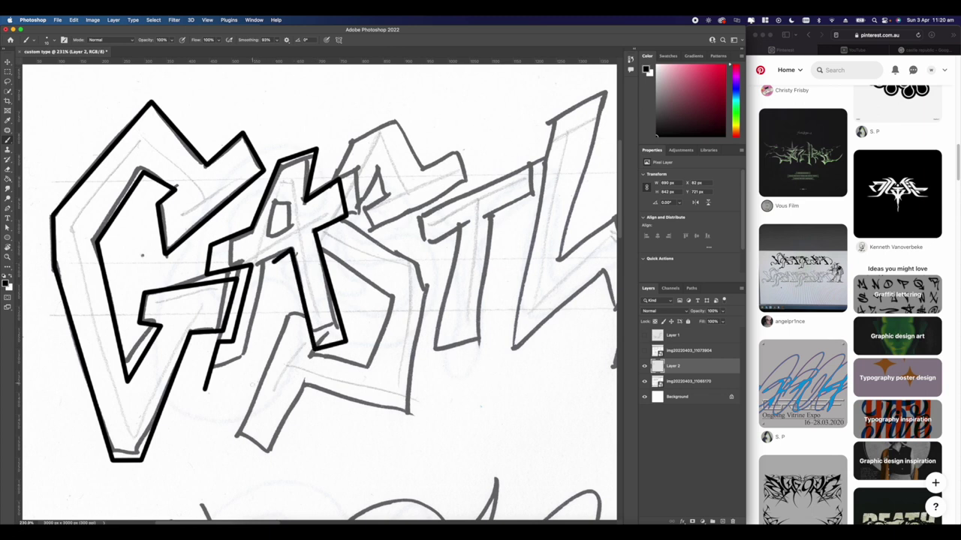
{"action": "left_click", "coordinate": [253, 389], "text": "shift"}
{"action": "left_click", "coordinate": [205, 390], "text": "shift"}
Trace the angular S and T with straight black brush segments over the sketch.
{"action": "mouse_move", "coordinate": [403, 204]}
{"action": "left_mouse_down"}
{"action": "mouse_move", "coordinate": [336, 222]}
{"action": "mouse_move", "coordinate": [398, 197]}
{"action": "mouse_move", "coordinate": [284, 159]}
{"action": "mouse_move", "coordinate": [294, 240]}
{"action": "mouse_move", "coordinate": [262, 269]}
{"action": "mouse_move", "coordinate": [303, 384]}
{"action": "mouse_move", "coordinate": [238, 378]}
{"action": "mouse_move", "coordinate": [227, 332]}
{"action": "left_mouse_up"}
{"action": "key", "text": "super+z"}
{"action": "mouse_move", "coordinate": [244, 367]}
{"action": "left_mouse_down"}
{"action": "mouse_move", "coordinate": [231, 331]}
{"action": "mouse_move", "coordinate": [202, 475]}
{"action": "mouse_move", "coordinate": [239, 403]}
{"action": "mouse_move", "coordinate": [347, 434]}
{"action": "mouse_move", "coordinate": [300, 255]}
{"action": "left_mouse_up"}
{"action": "scroll", "coordinate": [309, 240], "scroll_direction": "right", "scroll_amount": 5}
{"action": "scroll", "coordinate": [306, 237], "scroll_direction": "up", "scroll_amount": 2}
{"action": "mouse_move", "coordinate": [198, 219]}
{"action": "left_mouse_down"}
{"action": "mouse_move", "coordinate": [252, 228]}
{"action": "mouse_move", "coordinate": [212, 393]}
{"action": "mouse_move", "coordinate": [272, 379]}
{"action": "mouse_move", "coordinate": [333, 189]}
{"action": "mouse_move", "coordinate": [198, 219]}
{"action": "left_mouse_up"}
{"action": "scroll", "coordinate": [262, 195], "scroll_direction": "right", "scroll_amount": 4}
{"action": "scroll", "coordinate": [261, 195], "scroll_direction": "up", "scroll_amount": 2}
Trace the angular L as a closed outline of straight brush segments.
{"action": "left_click", "coordinate": [290, 147]}
{"action": "left_click", "coordinate": [238, 430], "text": "shift"}
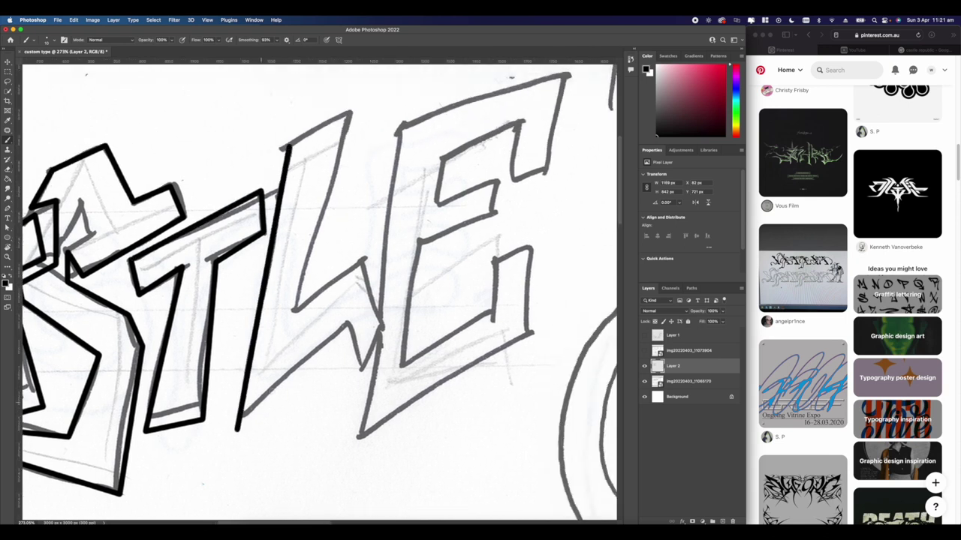
{"action": "left_click", "coordinate": [346, 325], "text": "shift"}
{"action": "left_click", "coordinate": [363, 264], "text": "shift"}
{"action": "left_click_drag", "start_coordinate": [365, 263], "coordinate": [294, 310]}
{"action": "mouse_move", "coordinate": [294, 311]}
{"action": "left_mouse_down"}
{"action": "mouse_move", "coordinate": [353, 112]}
{"action": "mouse_move", "coordinate": [288, 147]}
{"action": "left_mouse_up"}
Trace the angular E as a closed outline of straight black brush segments over the sketch.
{"action": "scroll", "coordinate": [316, 293], "scroll_direction": "down", "scroll_amount": 4}
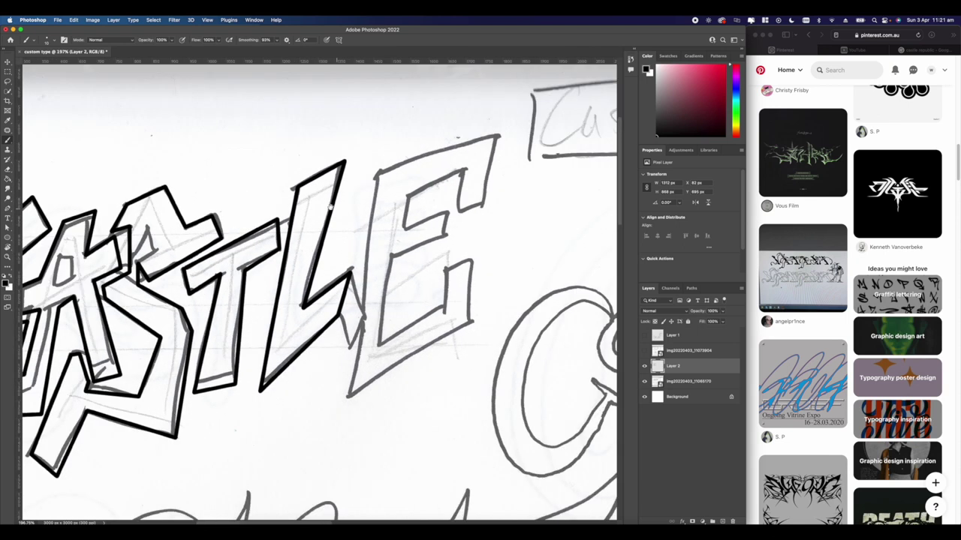
{"action": "mouse_move", "coordinate": [290, 364]}
{"action": "left_mouse_down"}
{"action": "mouse_move", "coordinate": [310, 195]}
{"action": "mouse_move", "coordinate": [411, 159]}
{"action": "mouse_move", "coordinate": [377, 221]}
{"action": "mouse_move", "coordinate": [334, 239]}
{"action": "left_mouse_up"}
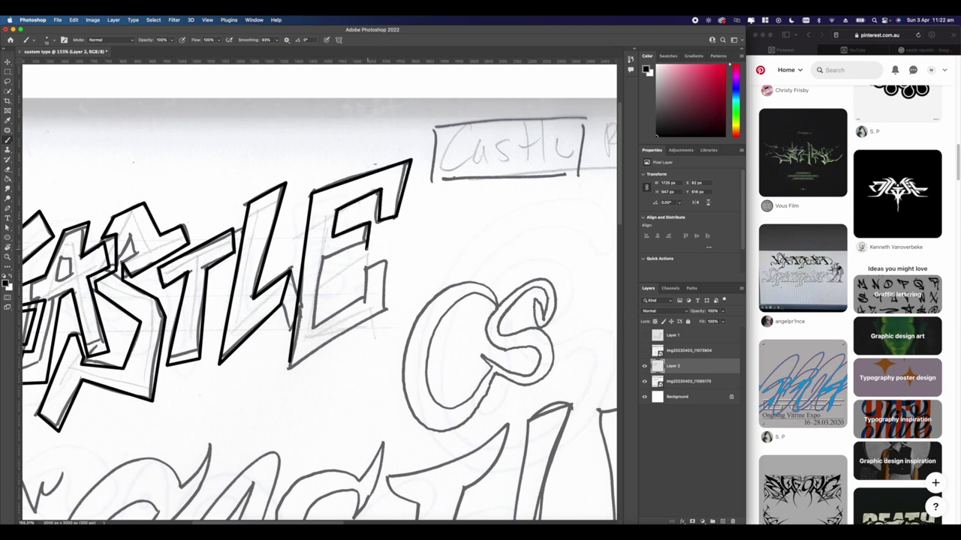
{"action": "mouse_move", "coordinate": [328, 259]}
{"action": "left_mouse_down"}
{"action": "mouse_move", "coordinate": [324, 322]}
{"action": "mouse_move", "coordinate": [363, 267]}
{"action": "mouse_move", "coordinate": [389, 307]}
{"action": "mouse_move", "coordinate": [288, 368]}
{"action": "left_mouse_up"}
{"action": "scroll", "coordinate": [296, 365], "scroll_direction": "down", "scroll_amount": 5}
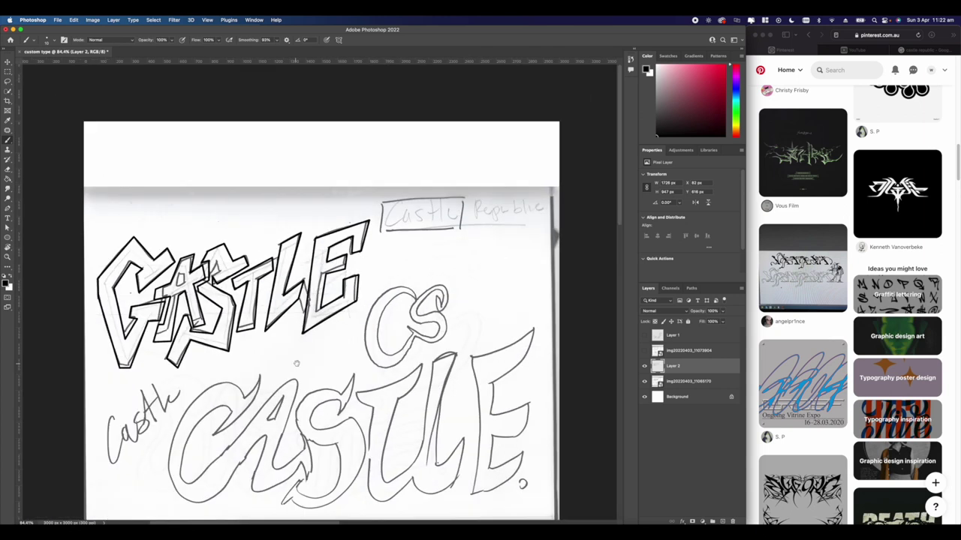
Check the angular tracing with and without its scan, leaving the scan hidden and Layer 1's rounded lettering shown.
{"action": "left_click", "coordinate": [644, 381]}
{"action": "scroll", "coordinate": [412, 245], "scroll_direction": "up", "scroll_amount": 5}
{"action": "scroll", "coordinate": [320, 250], "scroll_direction": "right", "scroll_amount": 4}
{"action": "scroll", "coordinate": [320, 250], "scroll_direction": "down", "scroll_amount": 5}
{"action": "left_click", "coordinate": [644, 381]}
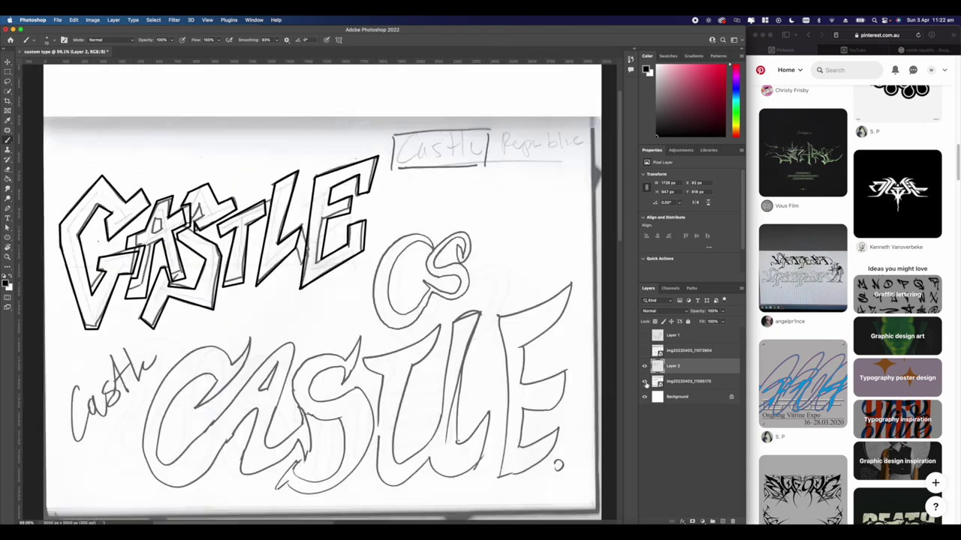
{"action": "scroll", "coordinate": [300, 250], "scroll_direction": "down", "scroll_amount": 5}
{"action": "left_click", "coordinate": [644, 381]}
{"action": "left_click", "coordinate": [644, 334]}
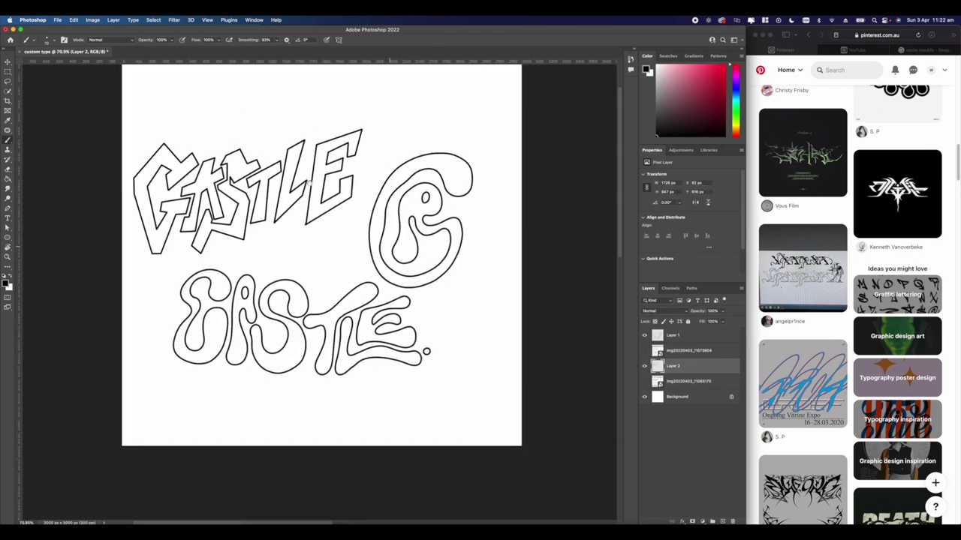
{"action": "scroll", "coordinate": [238, 189], "scroll_direction": "up", "scroll_amount": 6}
{"action": "scroll", "coordinate": [363, 185], "scroll_direction": "left", "scroll_amount": 1}
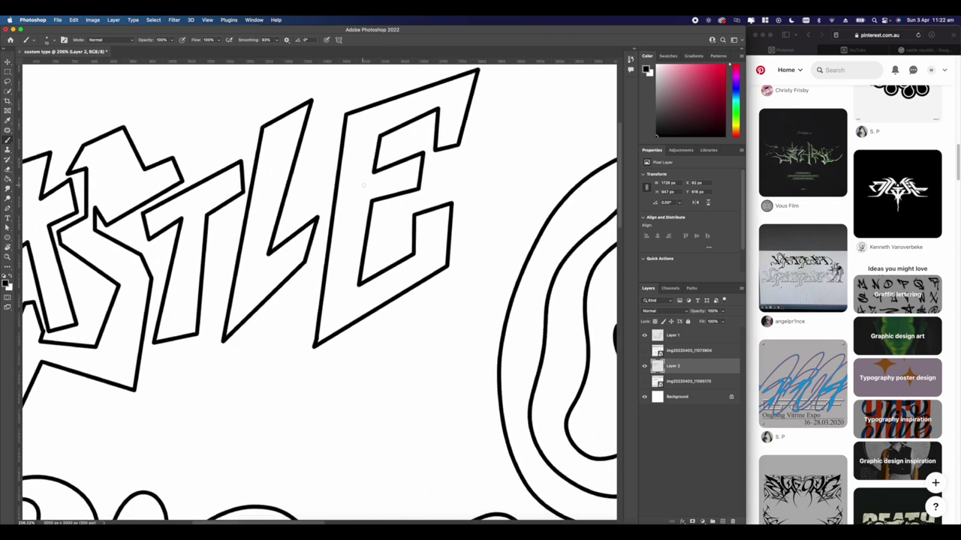
{"action": "scroll", "coordinate": [351, 213], "scroll_direction": "down", "scroll_amount": 5}
Move the scan layer above Layer 2 to just beneath it and group it with the other scan.
{"action": "left_click_drag", "start_coordinate": [675, 348], "coordinate": [682, 379]}
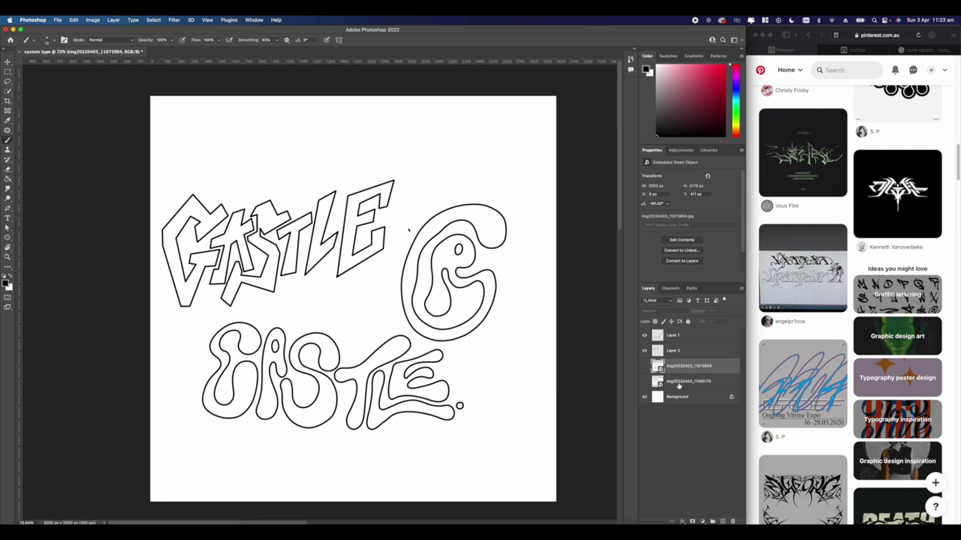
{"action": "left_click", "coordinate": [679, 382], "text": "shift"}
{"action": "left_click", "coordinate": [712, 521]}
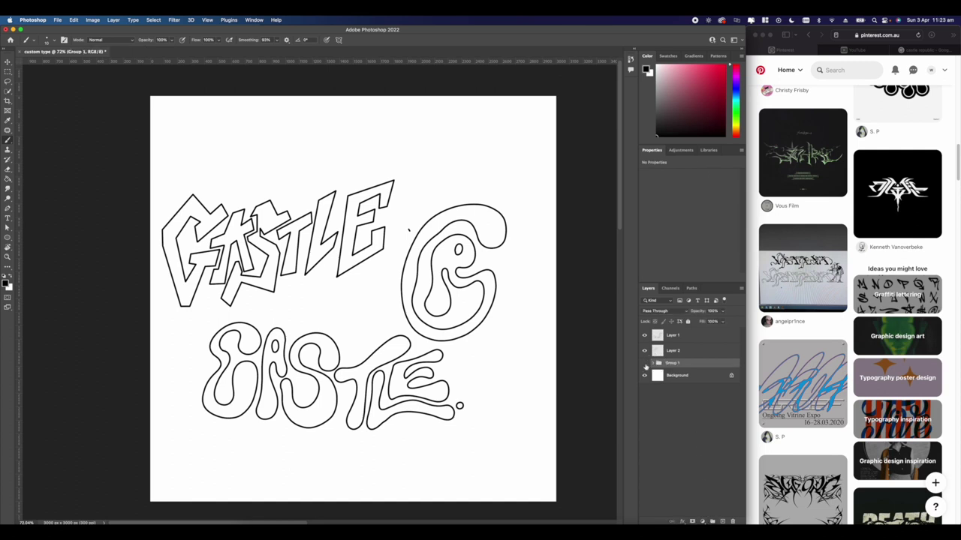
Erase the stray brush mark between the angular wordmark and the round C on Layer 2.
{"action": "left_click", "coordinate": [672, 351]}
{"action": "scroll", "coordinate": [430, 211], "scroll_direction": "up", "scroll_amount": 5}
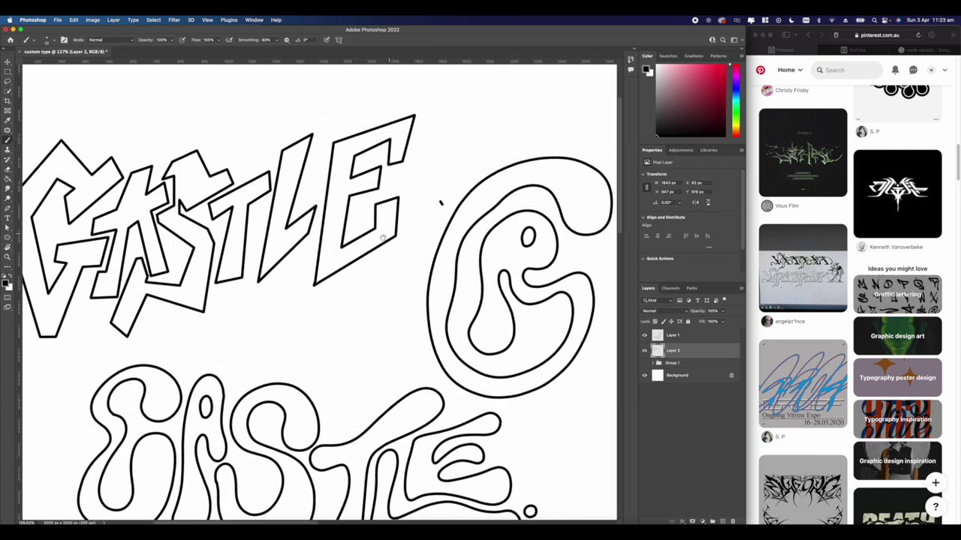
{"action": "scroll", "coordinate": [430, 210], "scroll_direction": "right", "scroll_amount": 2}
{"action": "left_click", "coordinate": [644, 336]}
{"action": "left_click", "coordinate": [644, 336]}
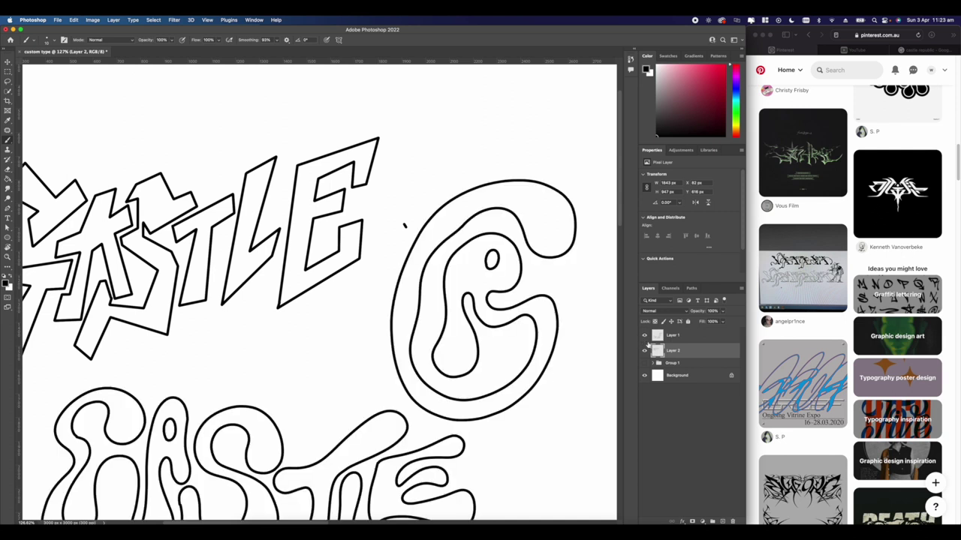
{"action": "key", "text": "e"}
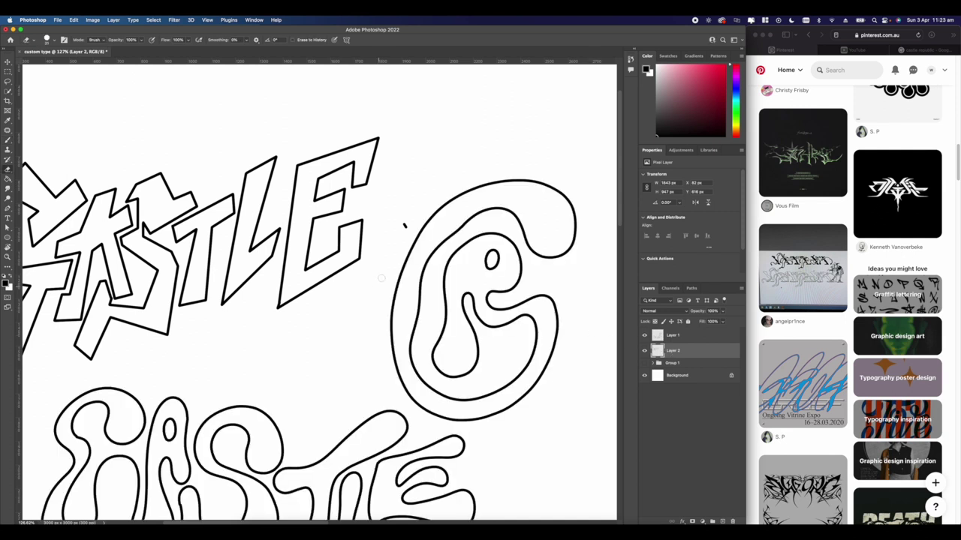
{"action": "scroll", "coordinate": [406, 229], "scroll_direction": "down", "scroll_amount": 8}
{"action": "key", "text": "b"}
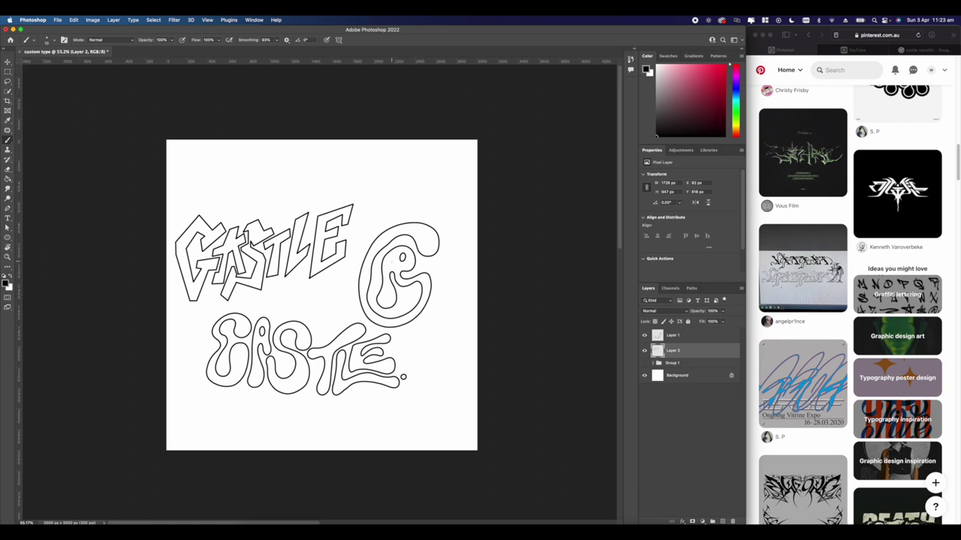
Compare the page with Layer 2's angular wordmark hidden and shown.
{"action": "scroll", "coordinate": [325, 225], "scroll_direction": "up", "scroll_amount": 1}
{"action": "left_click_drag", "start_coordinate": [322, 252], "coordinate": [323, 242]}
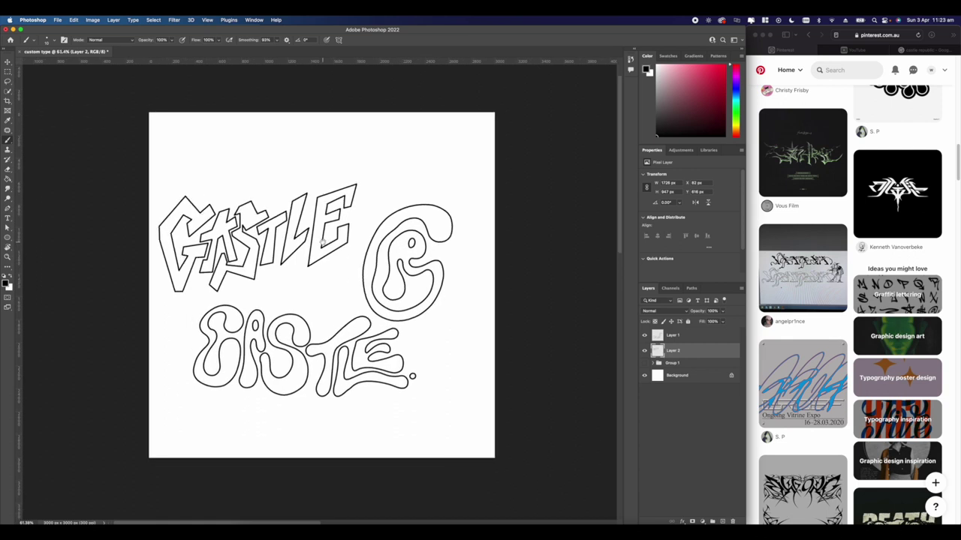
{"action": "left_click", "coordinate": [643, 350]}
{"action": "left_click", "coordinate": [643, 351]}
{"action": "left_click", "coordinate": [643, 351]}
{"action": "left_click", "coordinate": [643, 350]}
{"action": "left_click", "coordinate": [643, 351]}
{"action": "left_click", "coordinate": [643, 350]}
Add a new layer above Layer 2 and fade the Layer 2 outlines to grey as a tracing guide.
{"action": "left_click", "coordinate": [724, 521]}
{"action": "left_click", "coordinate": [690, 368]}
{"action": "left_click", "coordinate": [692, 353]}
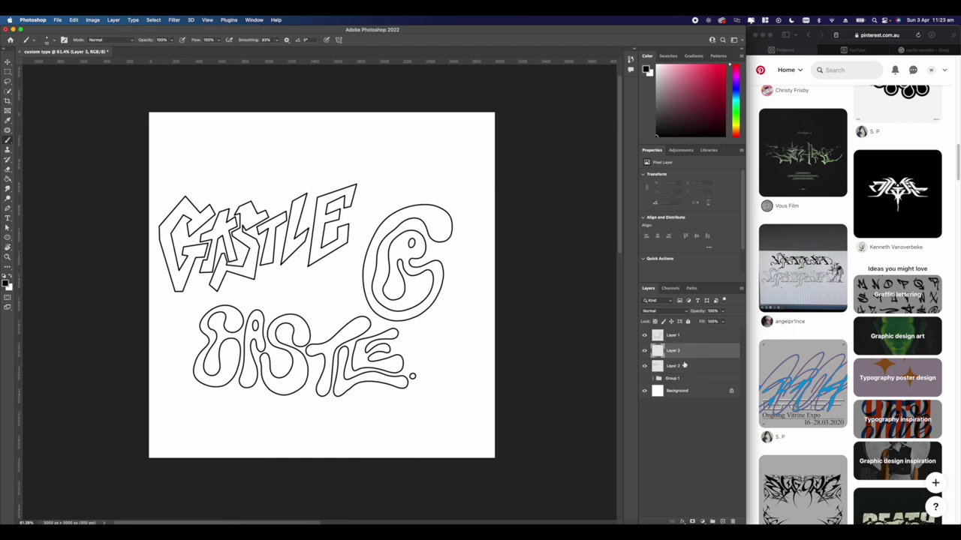
{"action": "left_click", "coordinate": [644, 366]}
{"action": "left_click", "coordinate": [644, 366]}
{"action": "left_click", "coordinate": [670, 367]}
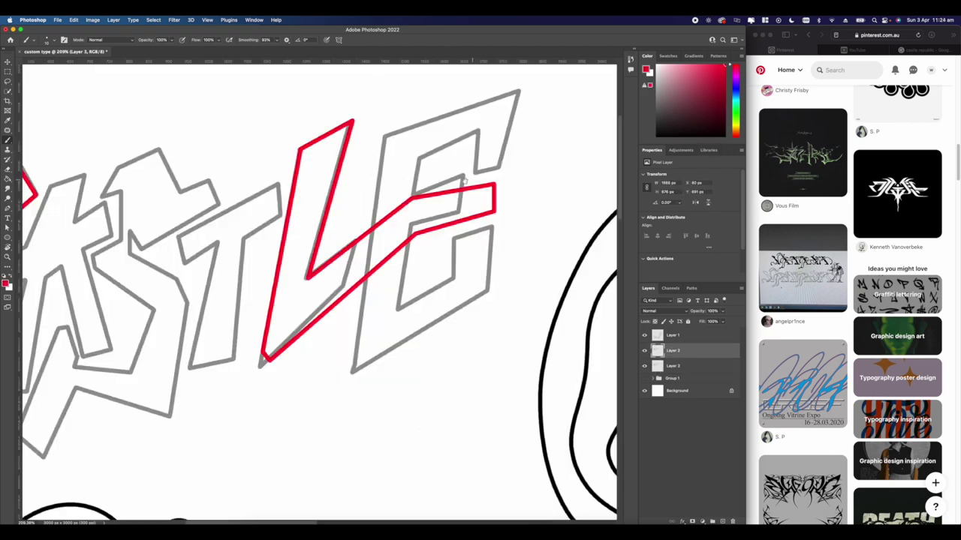
Redraw the E in red straight segments around the L's extended arm and retrace the G on Layer 3.
{"action": "mouse_move", "coordinate": [374, 216]}
{"action": "left_mouse_down"}
{"action": "mouse_move", "coordinate": [415, 183]}
{"action": "mouse_move", "coordinate": [420, 154]}
{"action": "mouse_move", "coordinate": [478, 131]}
{"action": "mouse_move", "coordinate": [473, 167]}
{"action": "mouse_move", "coordinate": [504, 163]}
{"action": "mouse_move", "coordinate": [521, 92]}
{"action": "left_mouse_up"}
{"action": "left_click", "coordinate": [385, 135], "text": "shift"}
{"action": "left_click", "coordinate": [374, 214], "text": "shift"}
{"action": "scroll", "coordinate": [341, 259], "scroll_direction": "down", "scroll_amount": 2}
{"action": "scroll", "coordinate": [341, 259], "scroll_direction": "right", "scroll_amount": 2}
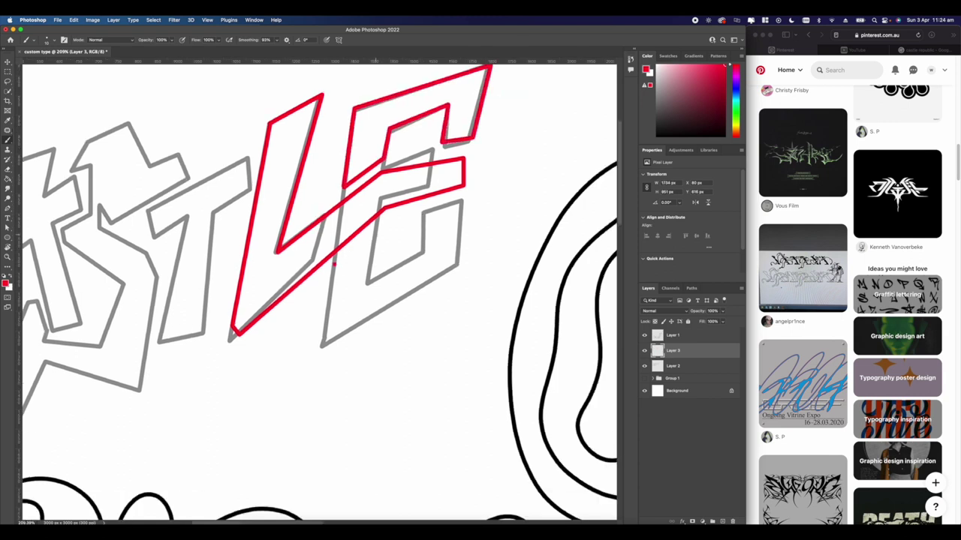
{"action": "mouse_move", "coordinate": [335, 262]}
{"action": "left_mouse_down"}
{"action": "mouse_move", "coordinate": [376, 230]}
{"action": "mouse_move", "coordinate": [368, 280]}
{"action": "mouse_move", "coordinate": [419, 249]}
{"action": "mouse_move", "coordinate": [422, 208]}
{"action": "mouse_move", "coordinate": [454, 278]}
{"action": "mouse_move", "coordinate": [458, 268]}
{"action": "mouse_move", "coordinate": [326, 343]}
{"action": "mouse_move", "coordinate": [336, 264]}
{"action": "left_mouse_up"}
{"action": "scroll", "coordinate": [336, 264], "scroll_direction": "down", "scroll_amount": 10}
{"action": "scroll", "coordinate": [389, 248], "scroll_direction": "up", "scroll_amount": 7}
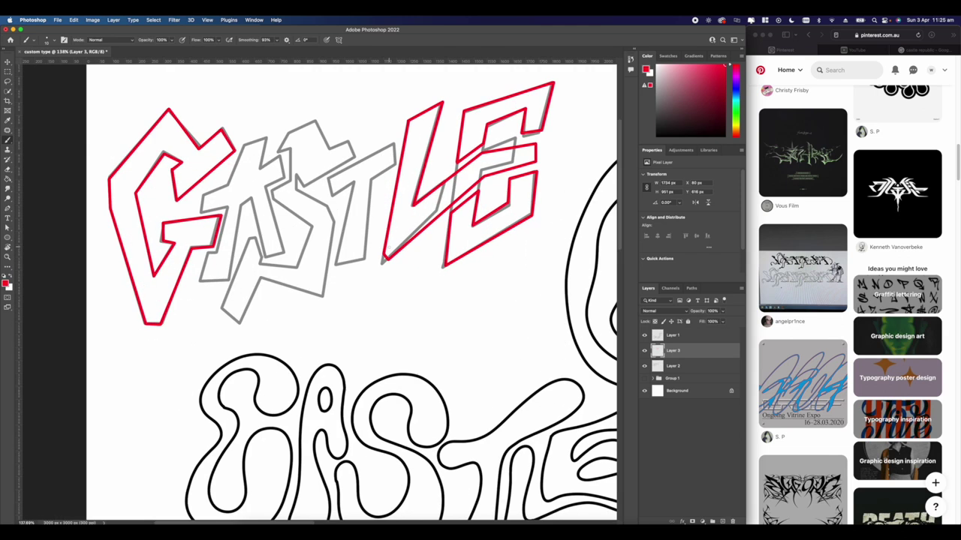
Examine how the red G, L and E fit with the faded A, S and T.
{"action": "scroll", "coordinate": [389, 248], "scroll_direction": "down", "scroll_amount": 4}
{"action": "scroll", "coordinate": [206, 253], "scroll_direction": "up", "scroll_amount": 8}
{"action": "scroll", "coordinate": [215, 255], "scroll_direction": "down", "scroll_amount": 5}
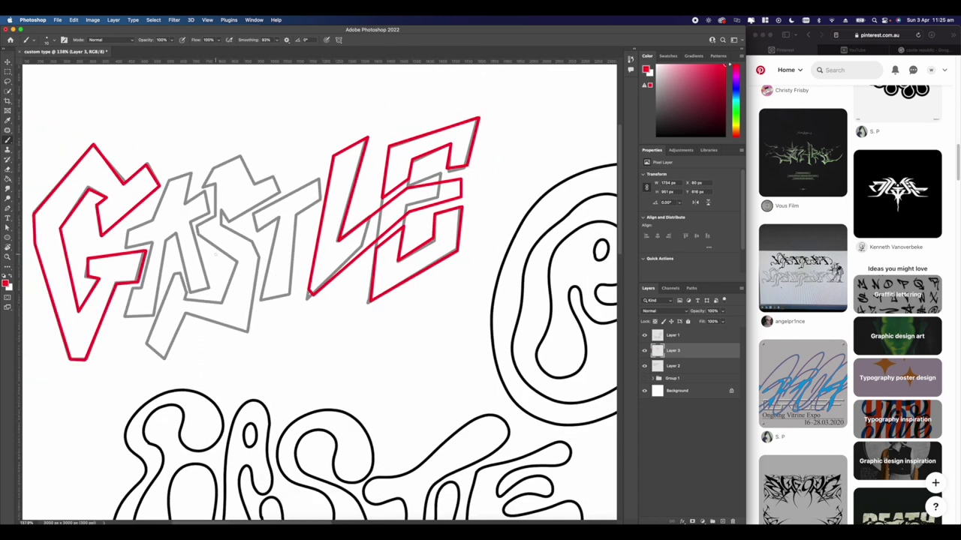
{"action": "scroll", "coordinate": [215, 254], "scroll_direction": "down", "scroll_amount": 4}
{"action": "scroll", "coordinate": [390, 285], "scroll_direction": "up", "scroll_amount": 5}
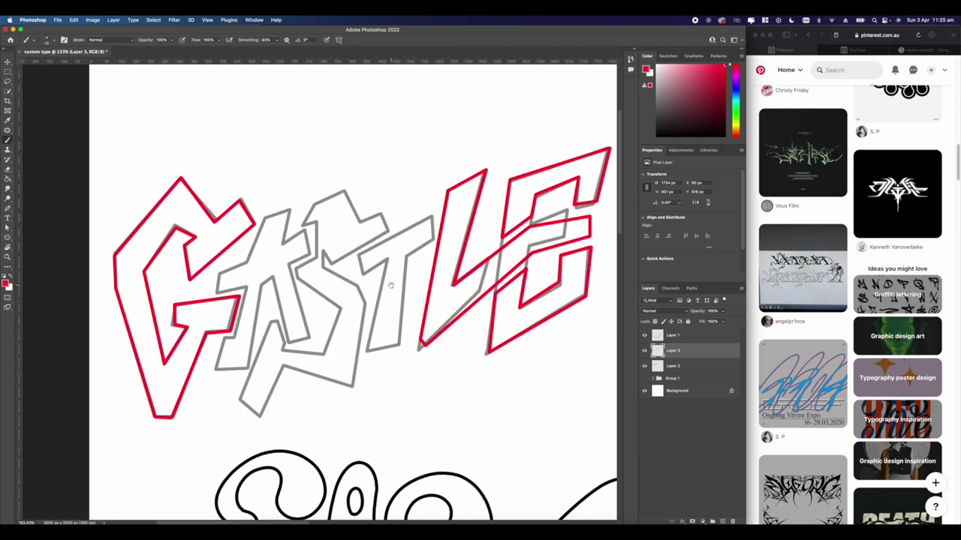
{"action": "scroll", "coordinate": [391, 285], "scroll_direction": "down", "scroll_amount": 2}
{"action": "scroll", "coordinate": [391, 285], "scroll_direction": "right", "scroll_amount": 2}
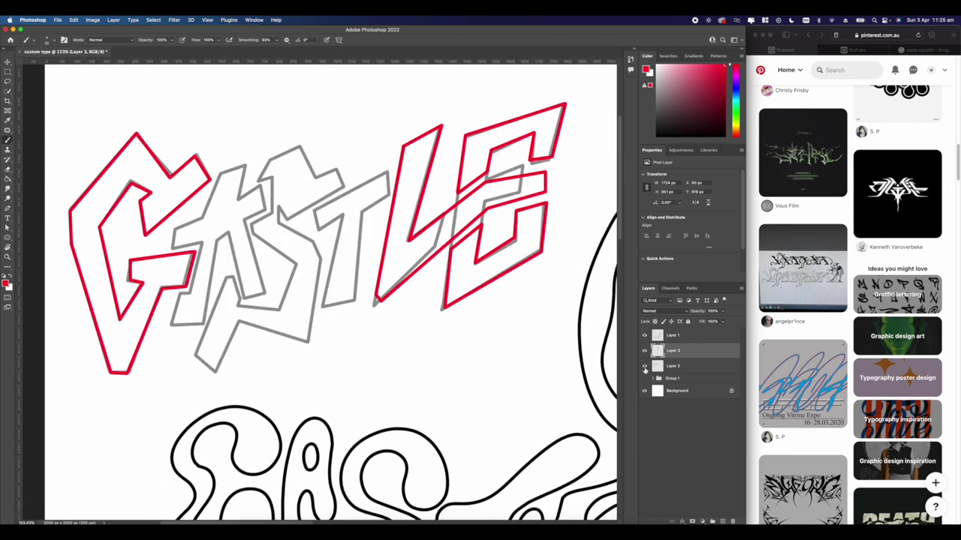
Duplicate Layer 2, hide the original and set the copy's opacity to 100%.
{"action": "left_click", "coordinate": [671, 366]}
{"action": "key", "text": "super+j"}
{"action": "left_click", "coordinate": [645, 381]}
{"action": "left_click", "coordinate": [723, 311]}
{"action": "left_click_drag", "start_coordinate": [722, 320], "coordinate": [741, 321]}
Erase the old black L and E lines behind the red redraw on Layer 2 copy.
{"action": "key", "text": "e"}
{"action": "left_click_drag", "start_coordinate": [412, 233], "coordinate": [450, 218]}
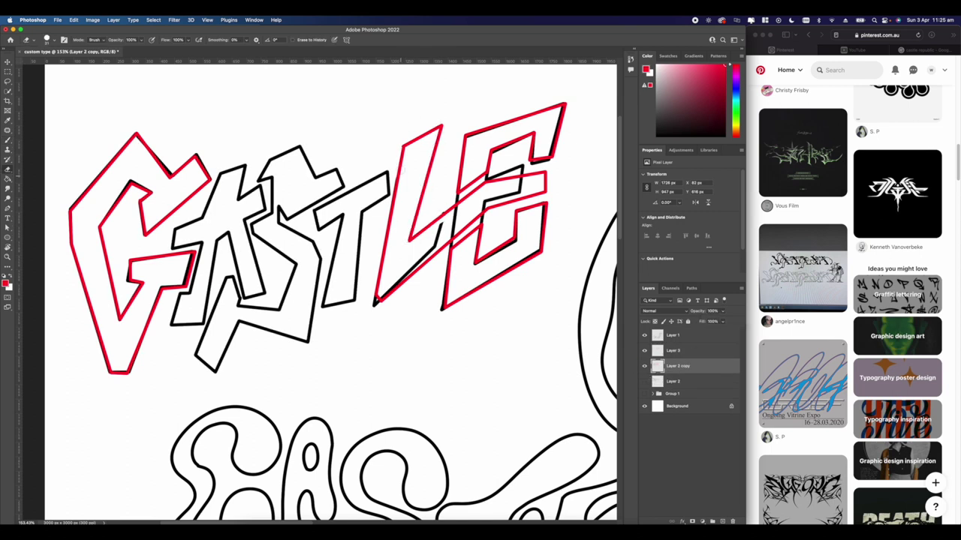
{"action": "mouse_move", "coordinate": [375, 302]}
{"action": "left_mouse_down"}
{"action": "mouse_move", "coordinate": [440, 224]}
{"action": "mouse_move", "coordinate": [450, 309]}
{"action": "mouse_move", "coordinate": [519, 246]}
{"action": "mouse_move", "coordinate": [537, 249]}
{"action": "mouse_move", "coordinate": [509, 244]}
{"action": "mouse_move", "coordinate": [484, 210]}
{"action": "left_mouse_up"}
{"action": "left_click_drag", "start_coordinate": [521, 176], "coordinate": [495, 158]}
{"action": "left_click_drag", "start_coordinate": [555, 160], "coordinate": [466, 132]}
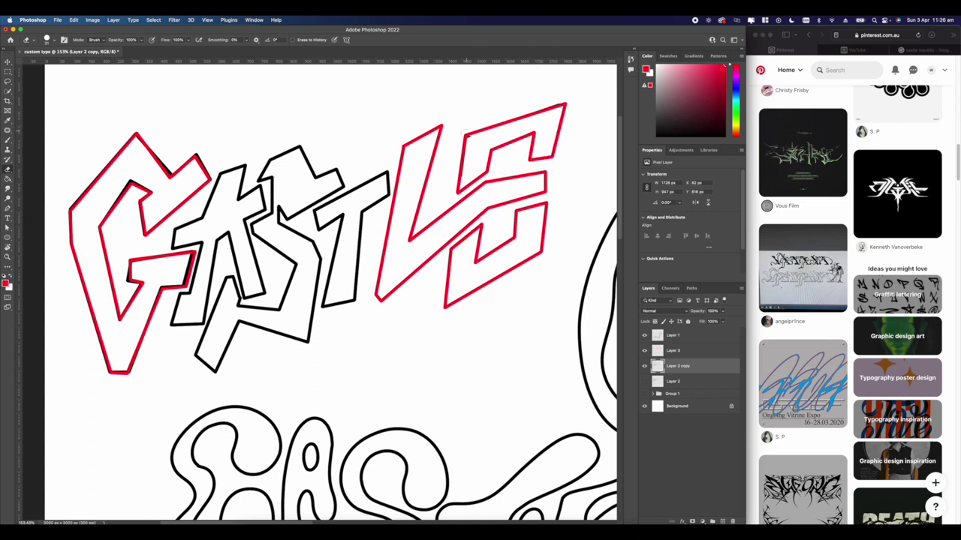
{"action": "left_click_drag", "start_coordinate": [485, 218], "coordinate": [504, 263]}
Erase the old black G outline behind its red redraw on Layer 2 copy.
{"action": "left_click_drag", "start_coordinate": [246, 276], "coordinate": [479, 255]}
{"action": "left_click_drag", "start_coordinate": [309, 164], "coordinate": [368, 188]}
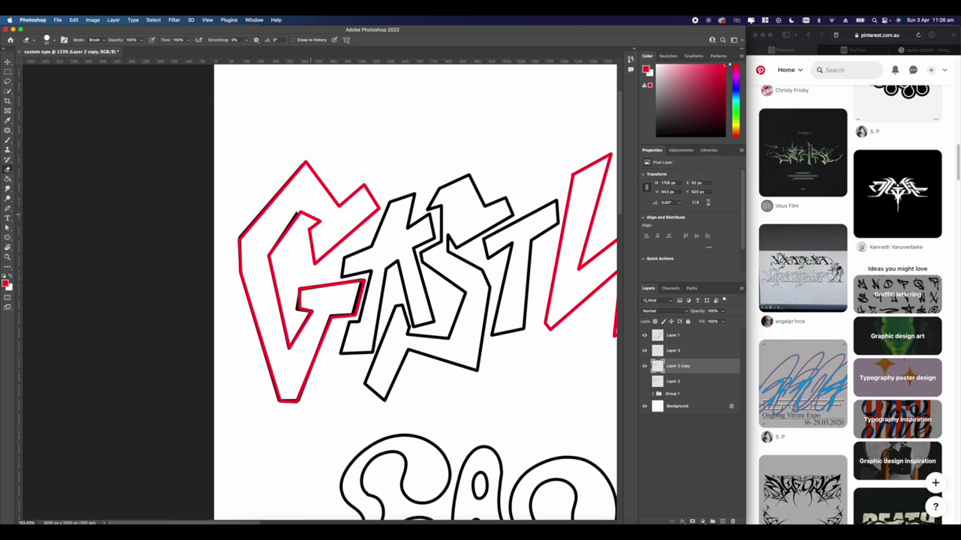
{"action": "mouse_move", "coordinate": [361, 284]}
{"action": "left_mouse_down"}
{"action": "mouse_move", "coordinate": [287, 402]}
{"action": "mouse_move", "coordinate": [240, 230]}
{"action": "mouse_move", "coordinate": [303, 163]}
{"action": "left_mouse_up"}
Clean up the black remnants around the G's crossbar with a smaller eraser.
{"action": "key", "text": "super+minus"}
{"action": "key", "text": "super+minus"}
{"action": "key", "text": "super+minus"}
{"action": "key", "text": "super+minus"}
{"action": "scroll", "coordinate": [319, 292], "scroll_direction": "up", "scroll_amount": 10}
{"action": "right_click", "coordinate": [454, 267]}
{"action": "left_click_drag", "start_coordinate": [499, 287], "coordinate": [491, 286]}
{"action": "key", "text": "Return"}
{"action": "mouse_move", "coordinate": [394, 363]}
{"action": "left_mouse_down"}
{"action": "mouse_move", "coordinate": [429, 356]}
{"action": "mouse_move", "coordinate": [445, 337]}
{"action": "left_mouse_up"}
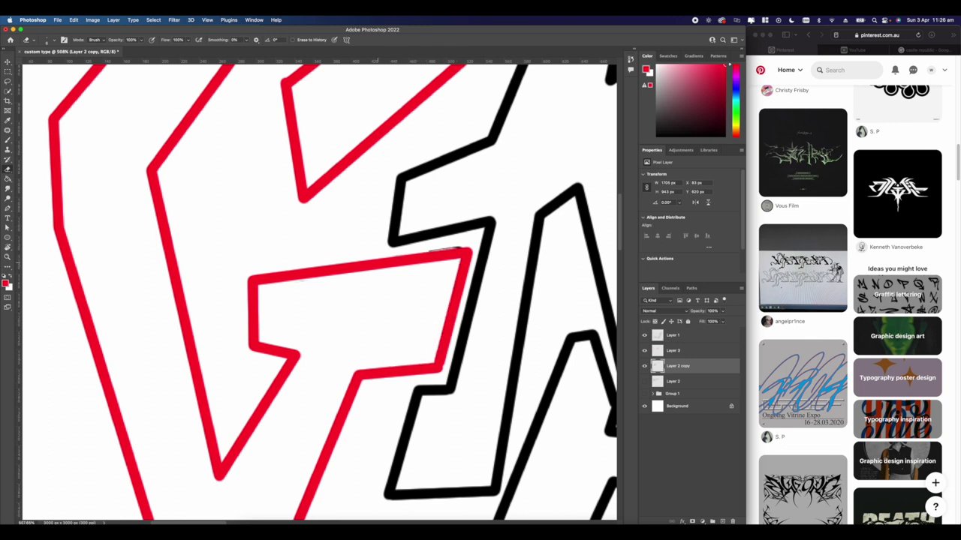
{"action": "scroll", "coordinate": [310, 263], "scroll_direction": "down", "scroll_amount": 10}
{"action": "scroll", "coordinate": [397, 218], "scroll_direction": "up", "scroll_amount": 10}
Redraw the S's upper left edge in red on Layer 3 and erase the black line it replaces on Layer 2 copy.
{"action": "key", "text": "b"}
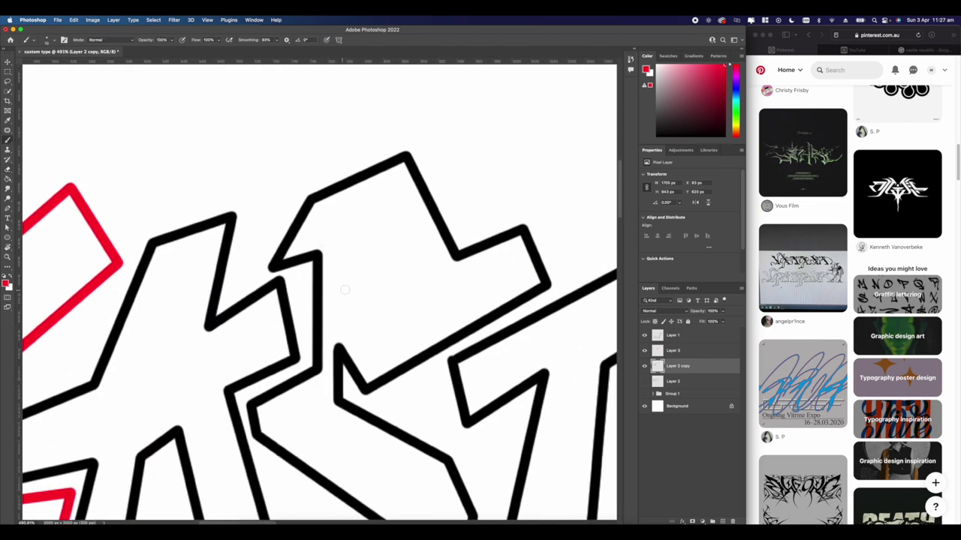
{"action": "left_click", "coordinate": [669, 352]}
{"action": "left_click", "coordinate": [292, 262], "text": "shift"}
{"action": "key", "text": "e"}
{"action": "left_click", "coordinate": [671, 365]}
{"action": "mouse_move", "coordinate": [302, 263]}
{"action": "left_mouse_down"}
{"action": "mouse_move", "coordinate": [325, 286]}
{"action": "mouse_move", "coordinate": [303, 269]}
{"action": "mouse_move", "coordinate": [321, 365]}
{"action": "left_mouse_up"}
Convert Layer 3 and Layer 2 copy together into a single smart object.
{"action": "scroll", "coordinate": [388, 183], "scroll_direction": "down", "scroll_amount": 5}
{"action": "scroll", "coordinate": [388, 183], "scroll_direction": "left", "scroll_amount": 5}
{"action": "scroll", "coordinate": [460, 177], "scroll_direction": "down", "scroll_amount": 6}
{"action": "scroll", "coordinate": [423, 167], "scroll_direction": "up", "scroll_amount": 3}
{"action": "scroll", "coordinate": [399, 198], "scroll_direction": "down", "scroll_amount": 2}
{"action": "scroll", "coordinate": [451, 282], "scroll_direction": "down", "scroll_amount": 5}
{"action": "scroll", "coordinate": [338, 217], "scroll_direction": "up", "scroll_amount": 4}
{"action": "left_click", "coordinate": [687, 352], "text": "shift"}
{"action": "right_click", "coordinate": [688, 351]}
{"action": "left_click", "coordinate": [716, 269]}
Apply a black Color Overlay to the Layer 3 smart object.
{"action": "right_click", "coordinate": [687, 350]}
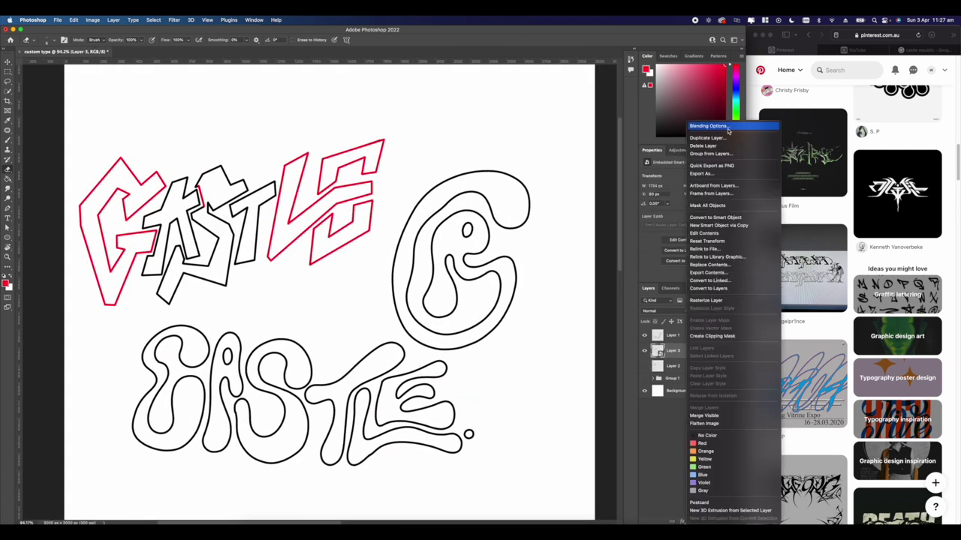
{"action": "left_click", "coordinate": [714, 126]}
{"action": "left_click", "coordinate": [577, 230]}
{"action": "left_click", "coordinate": [819, 122]}
Review the all-black angular wordmark beside the rounded lettering at different magnifications.
{"action": "scroll", "coordinate": [320, 240], "scroll_direction": "down", "scroll_amount": 4}
{"action": "scroll", "coordinate": [331, 226], "scroll_direction": "up", "scroll_amount": 5}
{"action": "scroll", "coordinate": [361, 194], "scroll_direction": "down", "scroll_amount": 2}
{"action": "scroll", "coordinate": [319, 294], "scroll_direction": "up", "scroll_amount": 3}
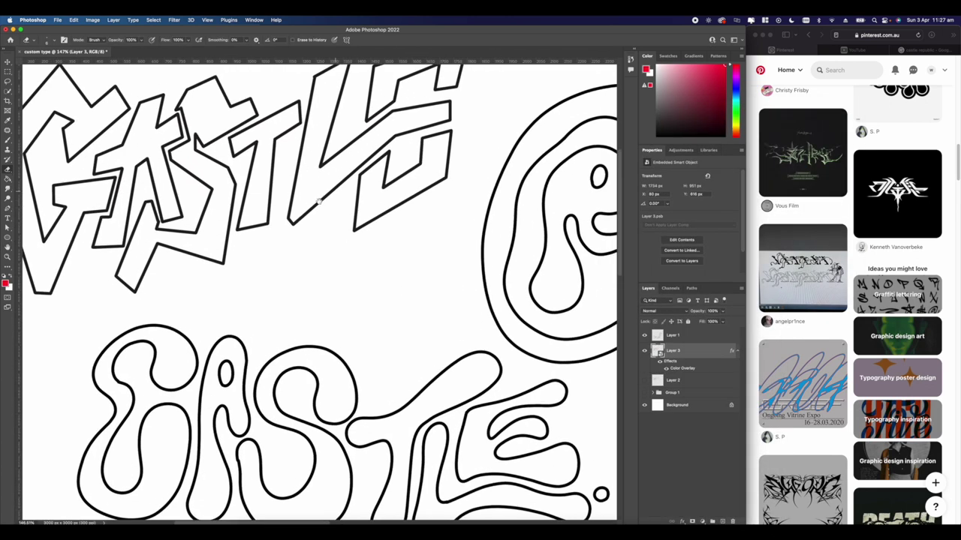
{"action": "scroll", "coordinate": [319, 294], "scroll_direction": "down", "scroll_amount": 6}
{"action": "scroll", "coordinate": [338, 243], "scroll_direction": "up", "scroll_amount": 4}
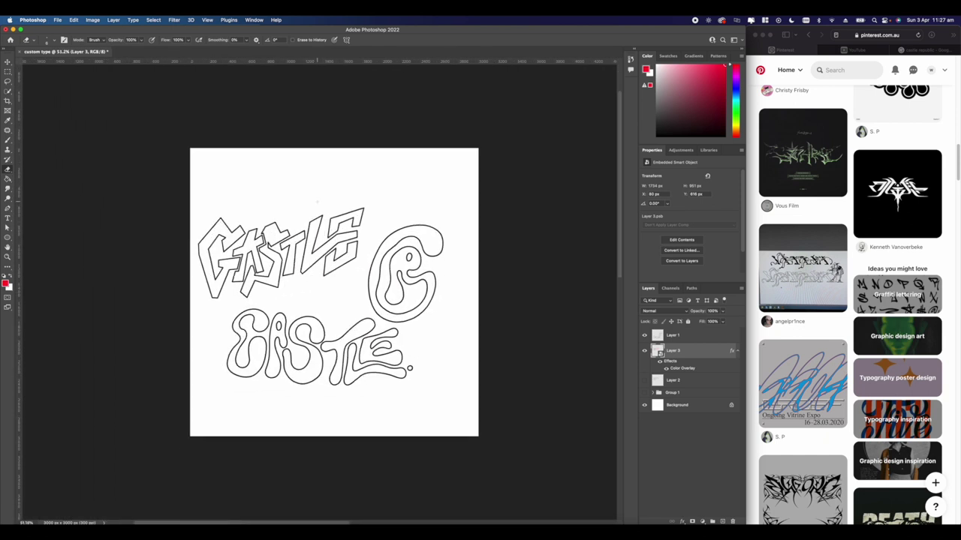
{"action": "scroll", "coordinate": [278, 237], "scroll_direction": "up", "scroll_amount": 3}
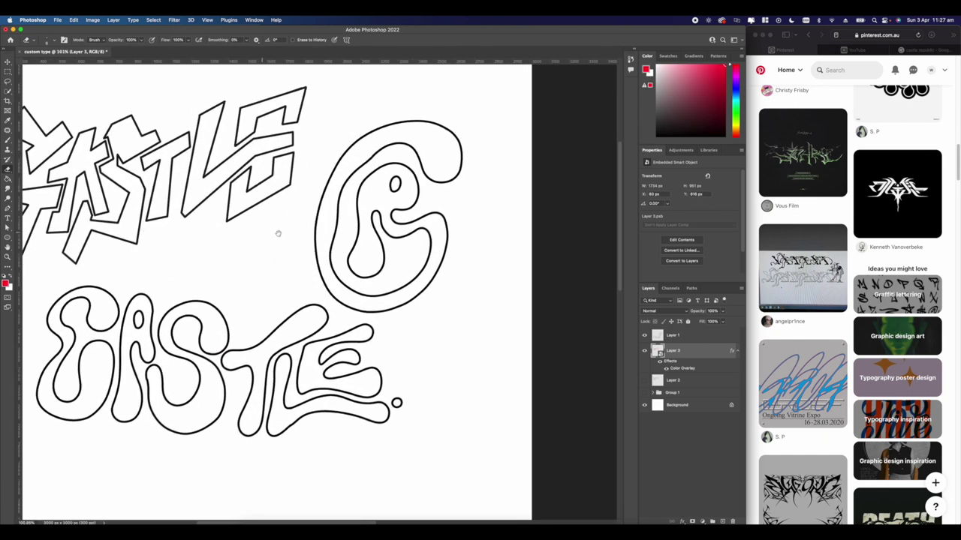
{"action": "scroll", "coordinate": [333, 226], "scroll_direction": "down", "scroll_amount": 3}
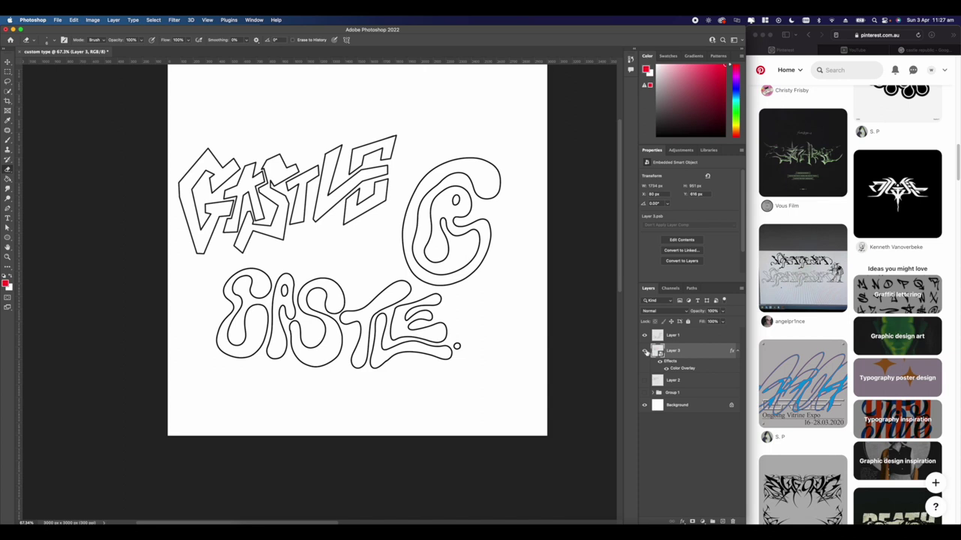
Hide Layers 1 and 3 and draw an unfilled rectangle about 2783 × 331 px with a 5 px stroke across the upper page.
{"action": "left_click", "coordinate": [644, 351]}
{"action": "left_click", "coordinate": [644, 336]}
{"action": "left_click_drag", "start_coordinate": [172, 192], "coordinate": [430, 224]}
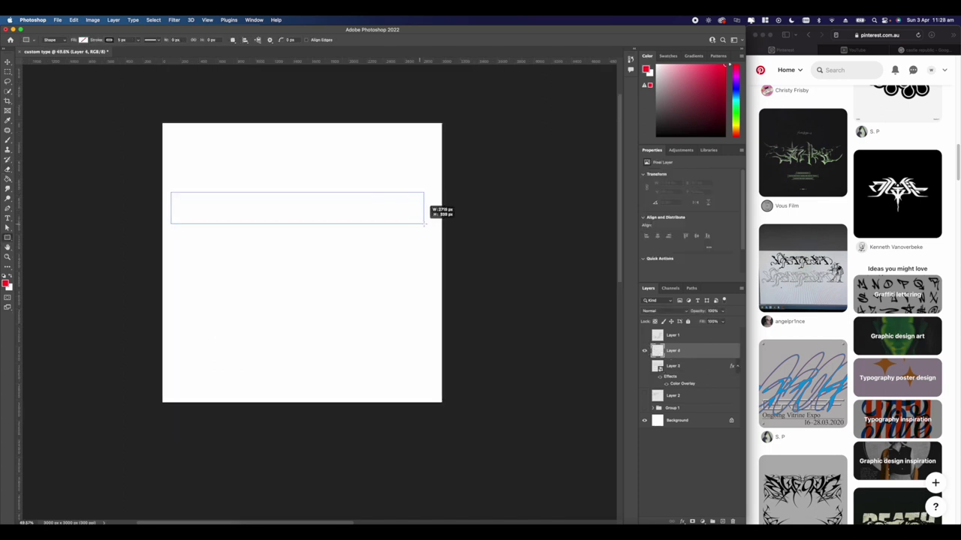
{"action": "scroll", "coordinate": [302, 206], "scroll_direction": "up", "scroll_amount": 1}
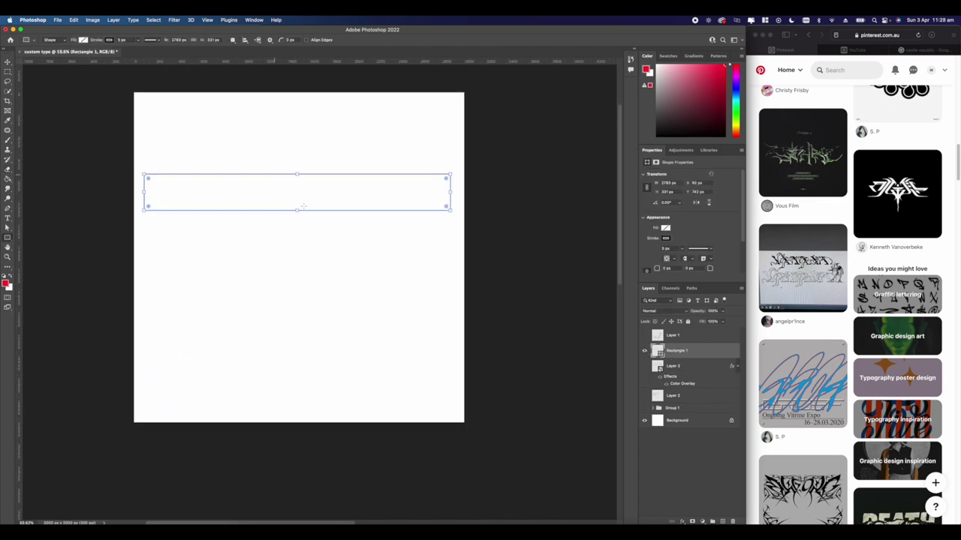
{"action": "scroll", "coordinate": [302, 210], "scroll_direction": "up", "scroll_amount": 1}
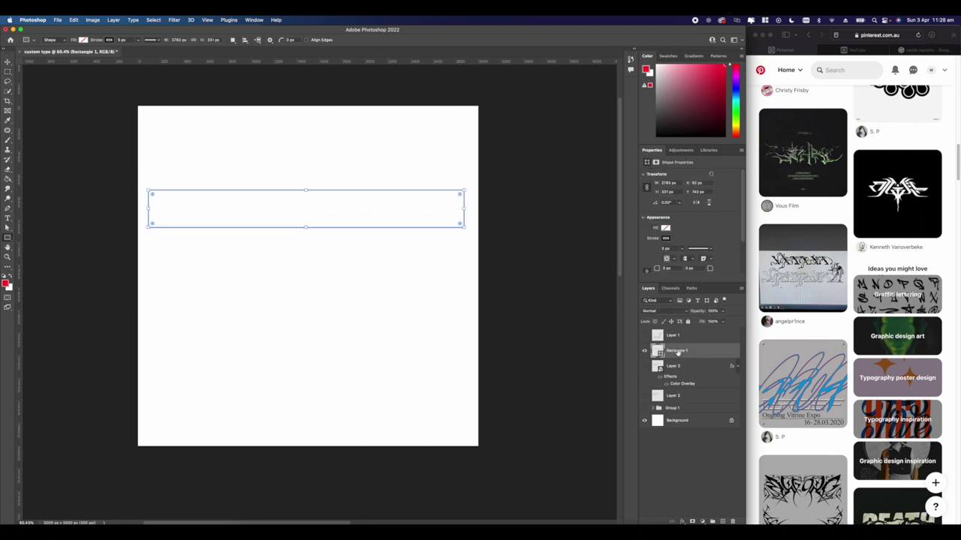
Duplicate the rectangle and place the copy directly below the first one, edge to edge.
{"action": "left_click_drag", "start_coordinate": [676, 356], "coordinate": [679, 362]}
{"action": "left_click_drag", "start_coordinate": [319, 291], "coordinate": [390, 317]}
{"action": "key", "text": "super+t"}
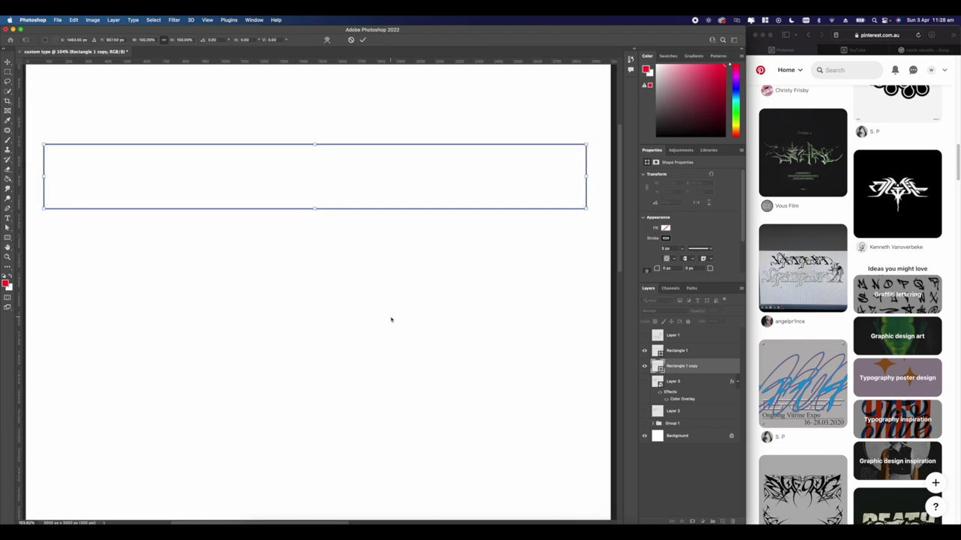
{"action": "left_click_drag", "start_coordinate": [328, 194], "coordinate": [329, 261]}
{"action": "key", "text": "Return"}
{"action": "key", "text": "super+0"}
Duplicate the second rectangle, place the new copy directly beneath it as a third row, and reselect the middle rectangle.
{"action": "left_click", "coordinate": [684, 380]}
{"action": "left_click_drag", "start_coordinate": [678, 369], "coordinate": [672, 378]}
{"action": "key", "text": "super+t"}
{"action": "left_click_drag", "start_coordinate": [277, 272], "coordinate": [277, 325]}
{"action": "key", "text": "Return"}
{"action": "left_click", "coordinate": [674, 366]}
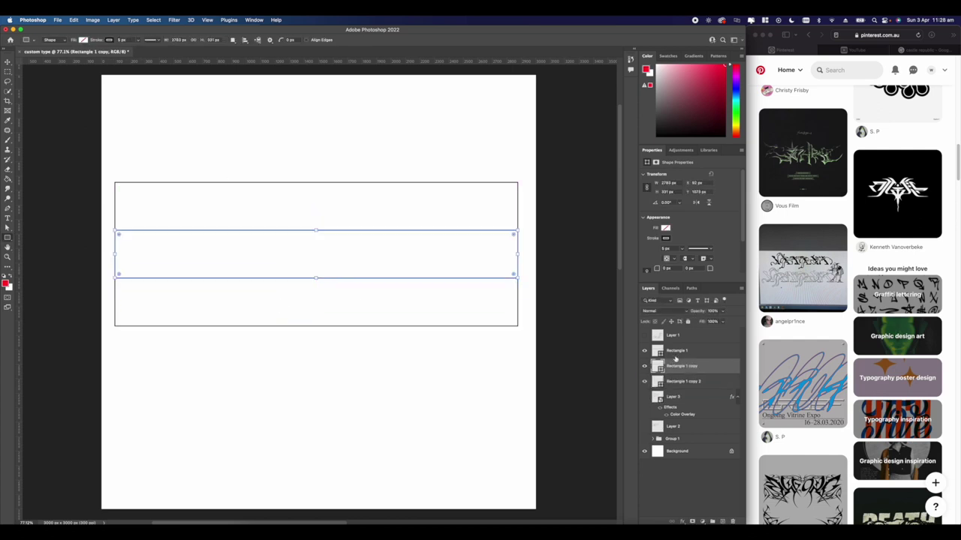
Shorten the middle guide rectangle from its lower edge and move the bottom rectangle up against it.
{"action": "left_click_drag", "start_coordinate": [316, 278], "coordinate": [316, 258]}
{"action": "left_click", "coordinate": [683, 381]}
{"action": "key", "text": "super+t"}
{"action": "left_click_drag", "start_coordinate": [309, 302], "coordinate": [308, 286]}
{"action": "scroll", "coordinate": [307, 286], "scroll_direction": "down", "scroll_amount": 2}
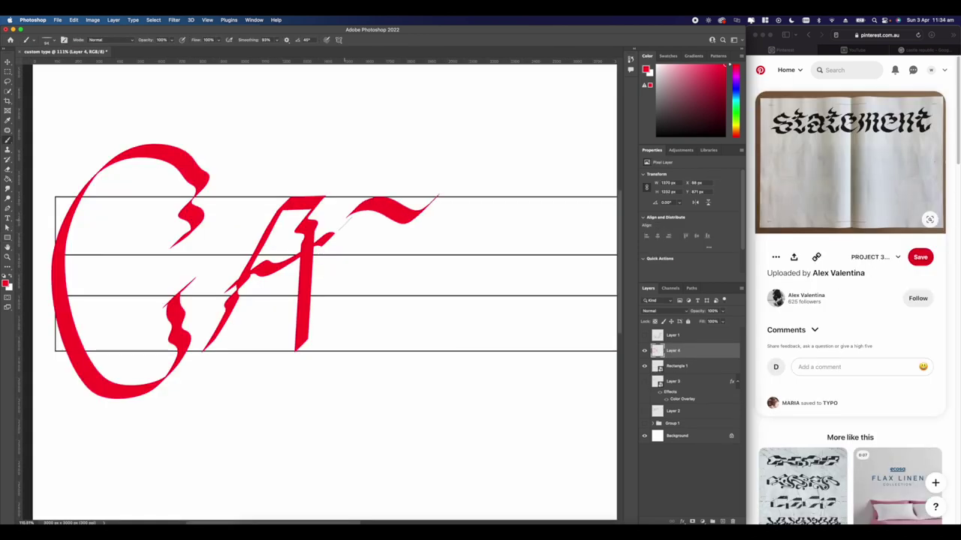
Brush the body and curves of the red letter S on Layer 4, following the guide lines.
{"action": "mouse_move", "coordinate": [344, 220]}
{"action": "left_mouse_down"}
{"action": "mouse_move", "coordinate": [448, 274]}
{"action": "mouse_move", "coordinate": [335, 337]}
{"action": "mouse_move", "coordinate": [347, 318]}
{"action": "left_mouse_up"}
{"action": "left_click_drag", "start_coordinate": [440, 242], "coordinate": [437, 213]}
{"action": "scroll", "coordinate": [456, 206], "scroll_direction": "right", "scroll_amount": 4}
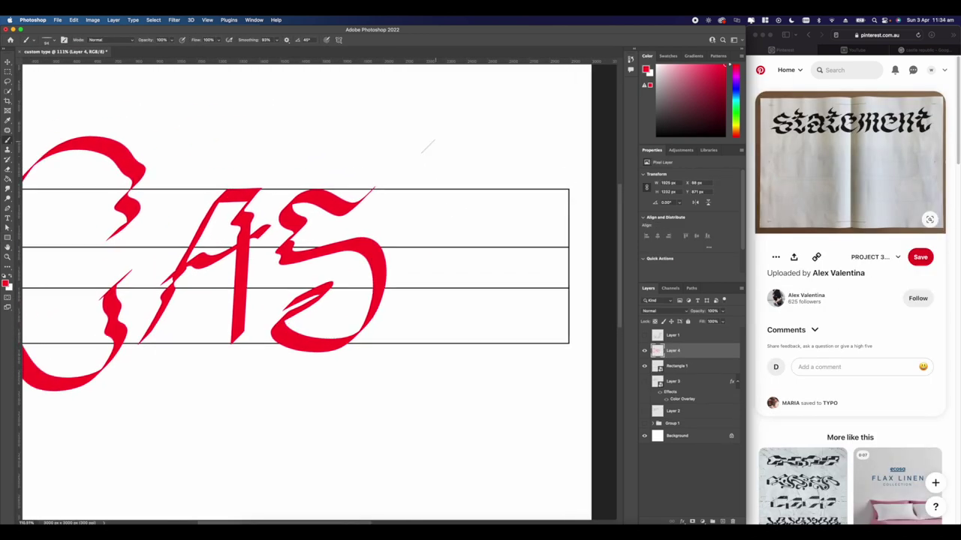
Brush the red letter T beside the S, undoing the last three strokes and drawing a slanted stem down through the guides.
{"action": "mouse_move", "coordinate": [363, 187]}
{"action": "left_mouse_down"}
{"action": "mouse_move", "coordinate": [394, 159]}
{"action": "mouse_move", "coordinate": [508, 139]}
{"action": "mouse_move", "coordinate": [479, 153]}
{"action": "mouse_move", "coordinate": [505, 146]}
{"action": "mouse_move", "coordinate": [498, 151]}
{"action": "left_mouse_up"}
{"action": "key", "text": "super+z"}
{"action": "key", "text": "super+z"}
{"action": "key", "text": "super+z"}
{"action": "left_click_drag", "start_coordinate": [441, 173], "coordinate": [415, 338]}
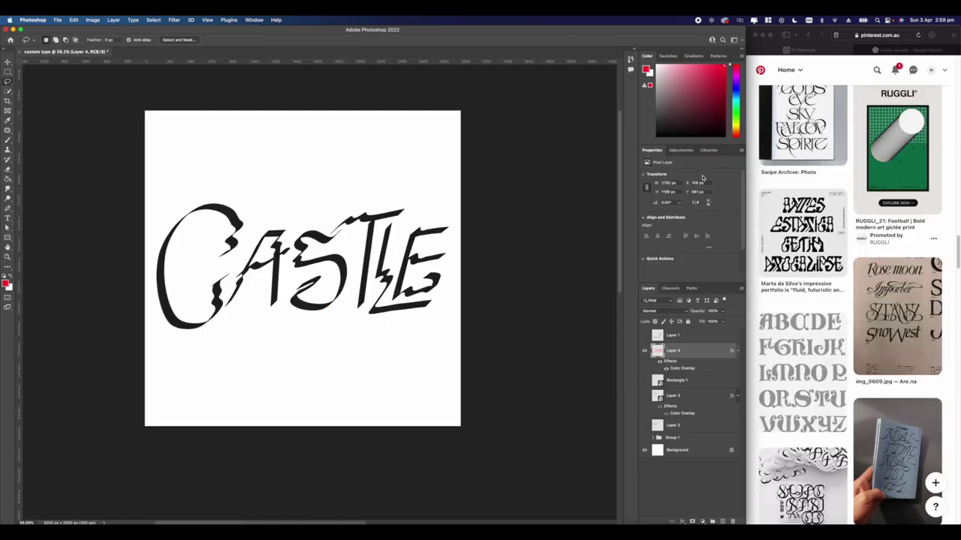
Capture a screenshot of the black script Castle lettering and hide Layer 4.
{"action": "scroll", "coordinate": [389, 242], "scroll_direction": "up", "scroll_amount": 5}
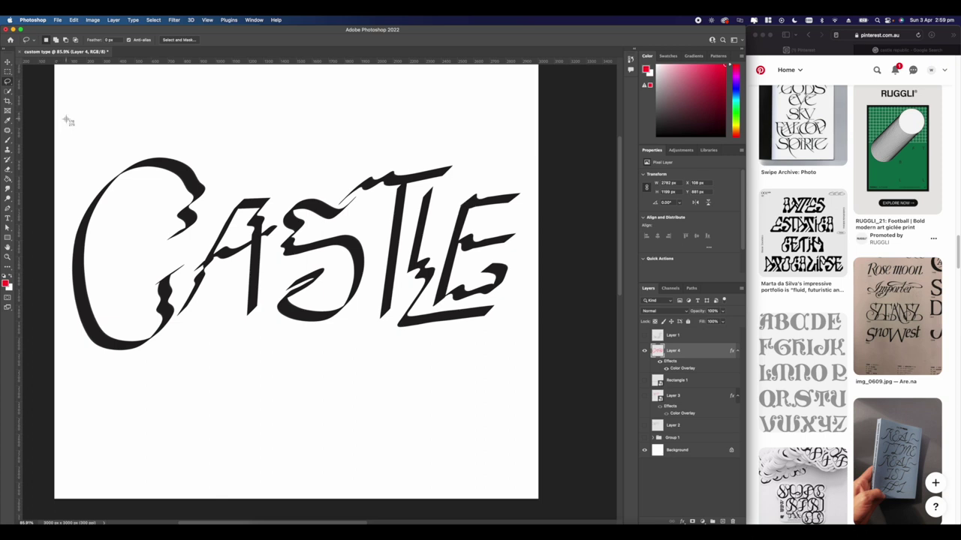
{"action": "left_click_drag", "start_coordinate": [72, 115], "coordinate": [528, 363]}
{"action": "left_click", "coordinate": [645, 352]}
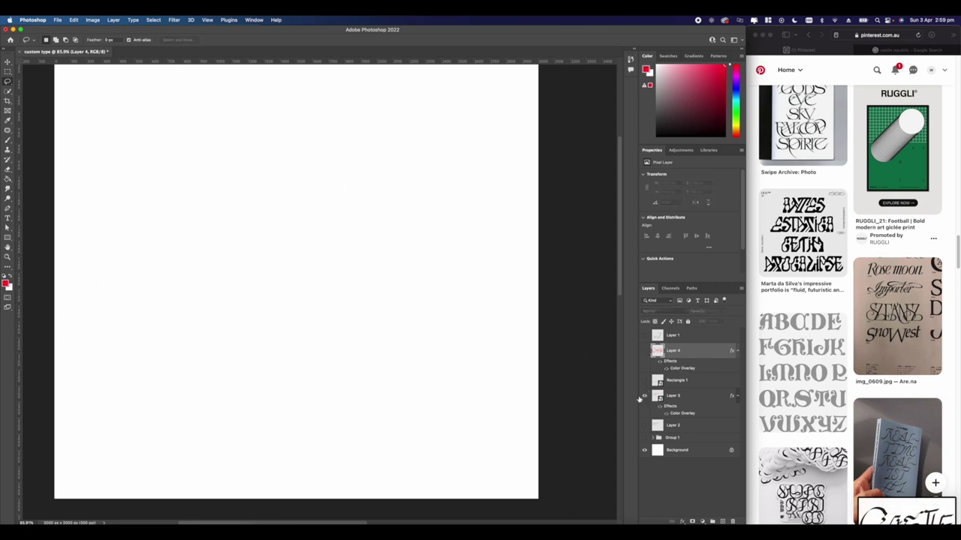
Show and select Layer 3 and capture a screenshot of the outlined angular wordmark.
{"action": "left_click", "coordinate": [644, 396]}
{"action": "left_click", "coordinate": [672, 396]}
{"action": "left_click_drag", "start_coordinate": [328, 279], "coordinate": [357, 308]}
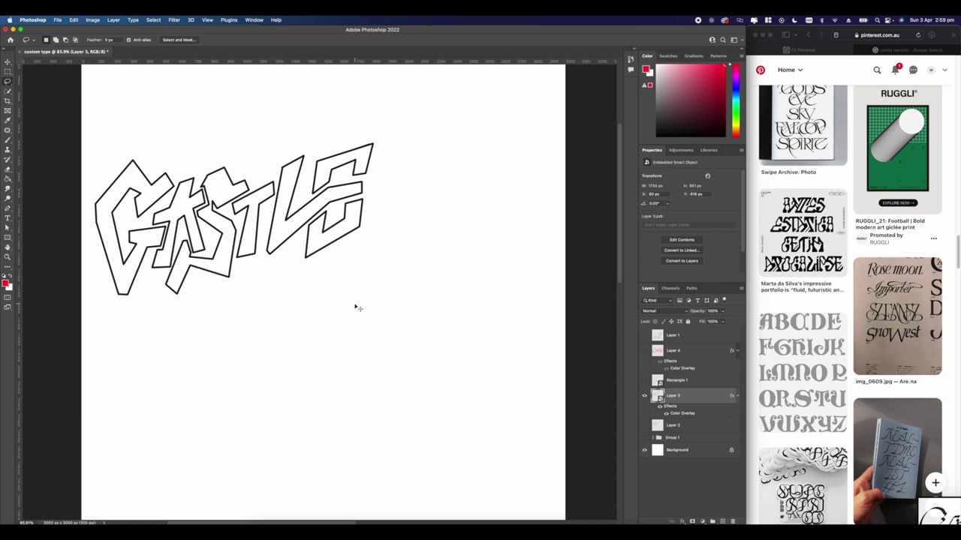
{"action": "left_click_drag", "start_coordinate": [101, 142], "coordinate": [386, 309]}
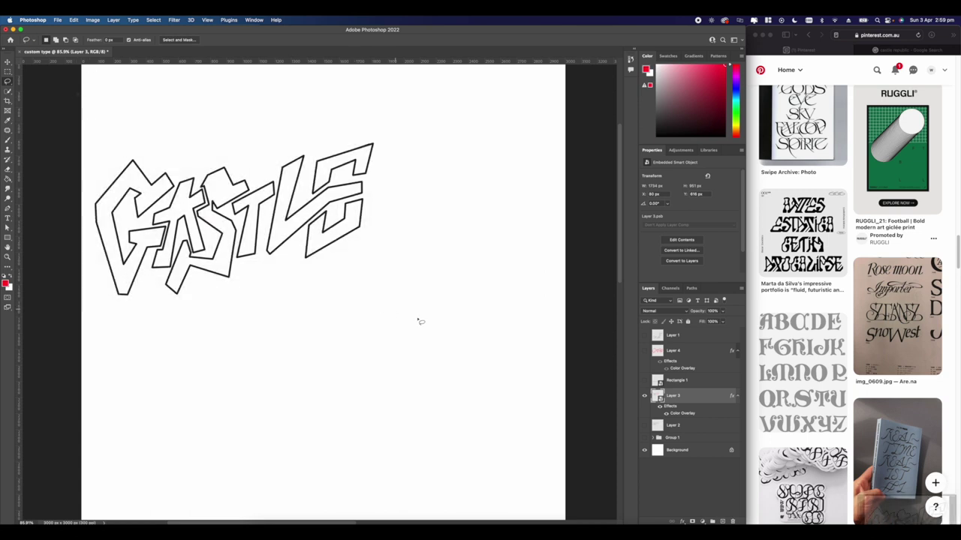
Hide Layer 3 and briefly display the grey outlined wordmark on Layer 2 before hiding it as well.
{"action": "left_click", "coordinate": [644, 395]}
{"action": "left_click", "coordinate": [644, 425]}
{"action": "left_click", "coordinate": [673, 426]}
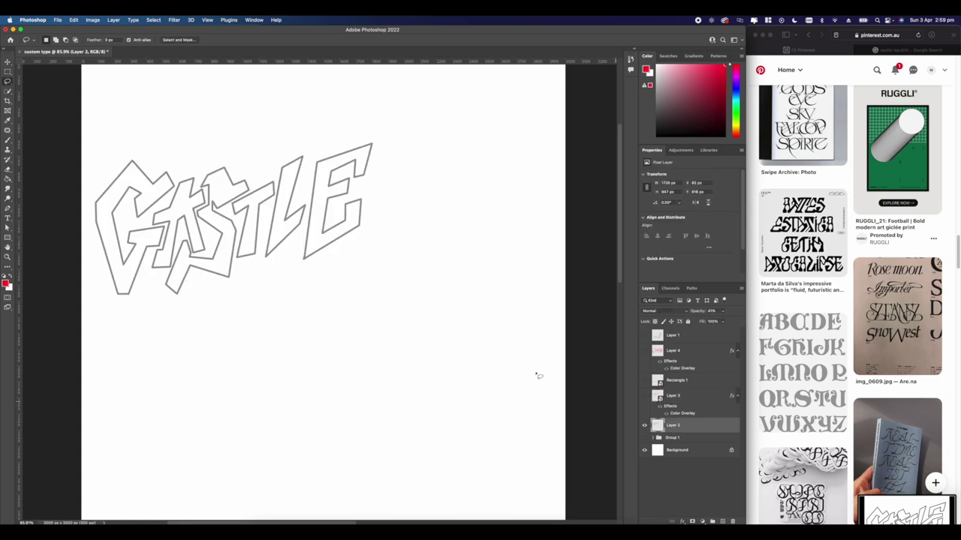
{"action": "left_click", "coordinate": [645, 429]}
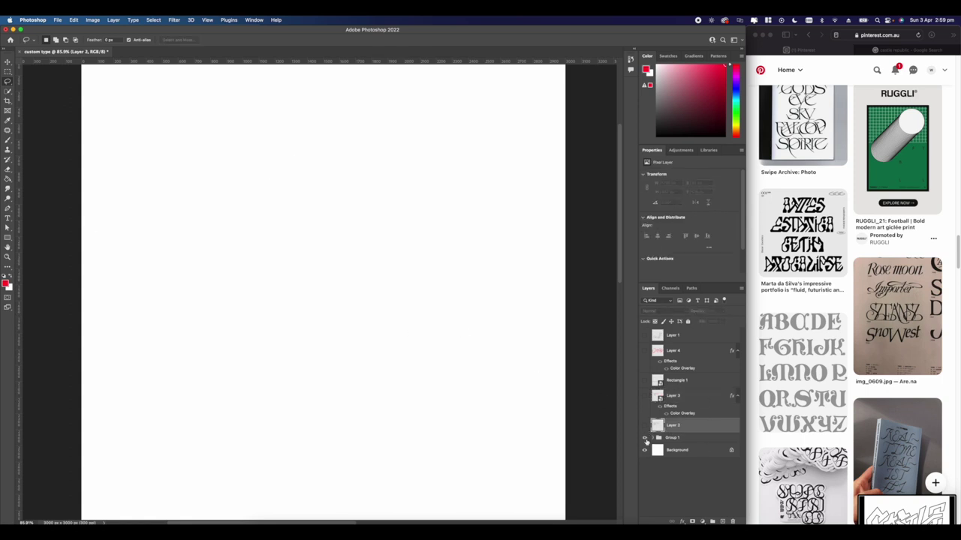
Show and select Layer 1 with the rounded Castle lettering, leaving Rectangle 1 hidden.
{"action": "left_click", "coordinate": [644, 380]}
{"action": "left_click", "coordinate": [644, 380]}
{"action": "left_click", "coordinate": [644, 335]}
{"action": "left_click", "coordinate": [664, 338]}
{"action": "scroll", "coordinate": [365, 332], "scroll_direction": "down", "scroll_amount": 5}
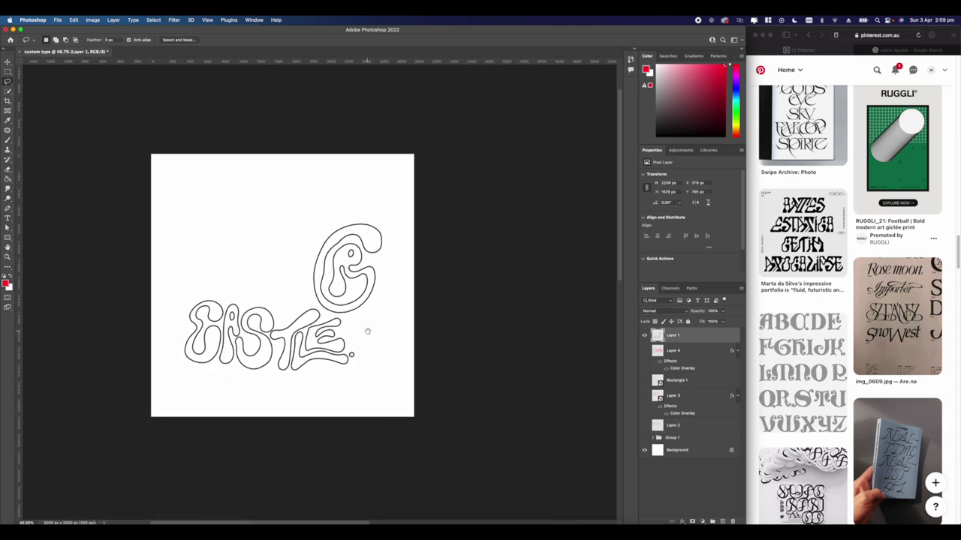
{"action": "scroll", "coordinate": [362, 329], "scroll_direction": "up", "scroll_amount": 2}
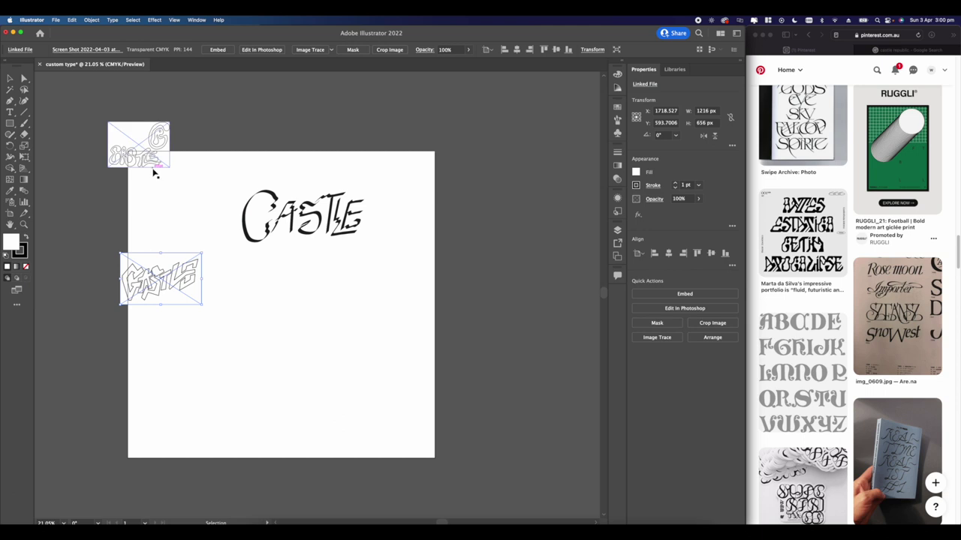
In Illustrator, move the placed rounded-lettering image onto the artboard beneath the script Castle wordmark.
{"action": "left_click_drag", "start_coordinate": [153, 170], "coordinate": [305, 316]}
{"action": "left_click", "coordinate": [286, 476]}
{"action": "left_click", "coordinate": [259, 529]}
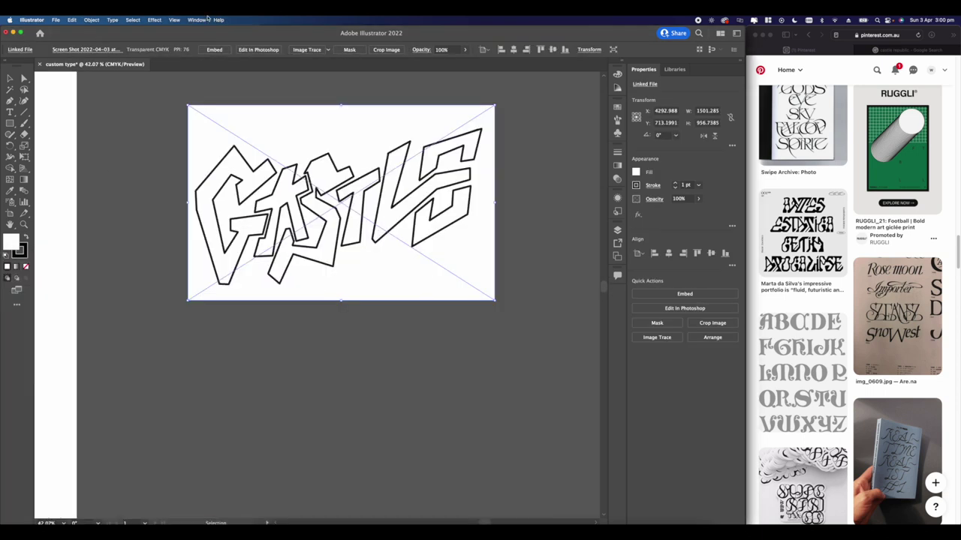
Image-trace the outlined angular wordmark in Black and White mode with a threshold of 229.
{"action": "left_click", "coordinate": [200, 21]}
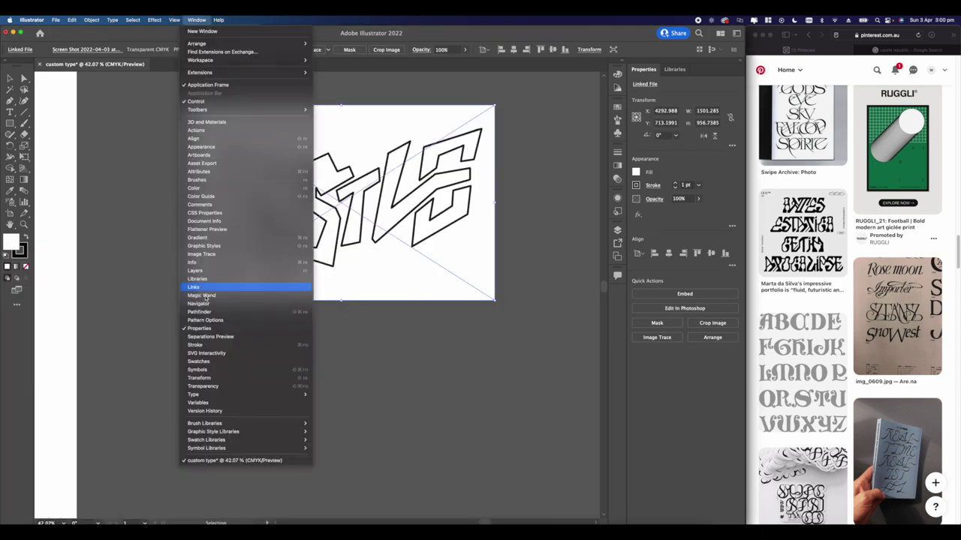
{"action": "left_click", "coordinate": [213, 254]}
{"action": "scroll", "coordinate": [468, 191], "scroll_direction": "left", "scroll_amount": 3}
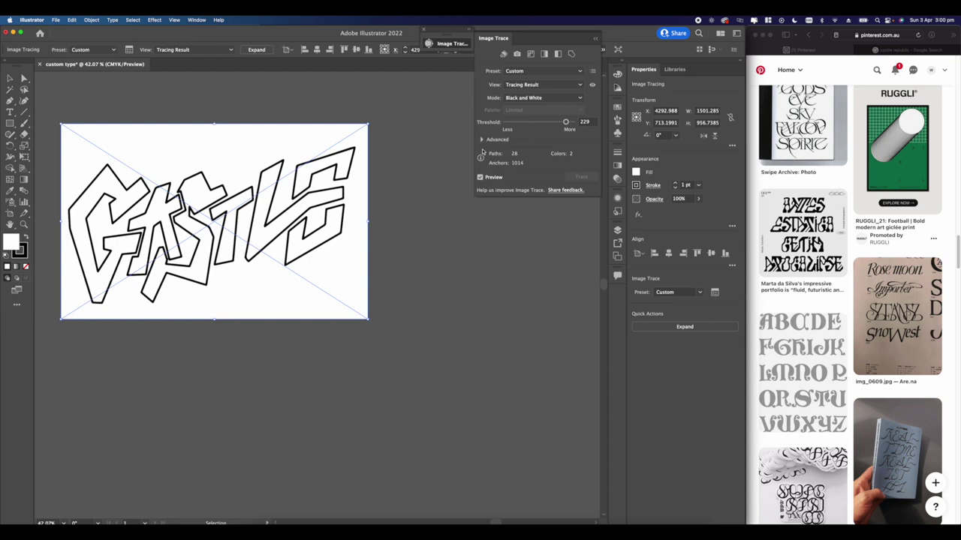
Examine the traced outlines of the angular wordmark up close from one end to the other.
{"action": "scroll", "coordinate": [204, 129], "scroll_direction": "up", "scroll_amount": 2}
{"action": "left_click_drag", "start_coordinate": [209, 127], "coordinate": [262, 118]}
{"action": "scroll", "coordinate": [245, 132], "scroll_direction": "up", "scroll_amount": 8}
{"action": "left_click_drag", "start_coordinate": [249, 155], "coordinate": [248, 146]}
{"action": "scroll", "coordinate": [247, 146], "scroll_direction": "right", "scroll_amount": 10}
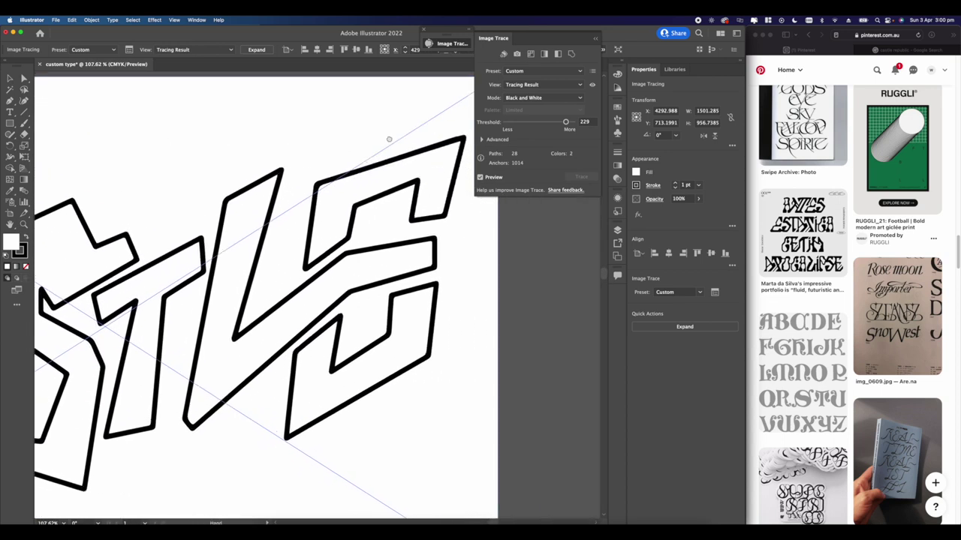
{"action": "scroll", "coordinate": [262, 192], "scroll_direction": "left", "scroll_amount": 15}
{"action": "scroll", "coordinate": [401, 184], "scroll_direction": "down", "scroll_amount": 5}
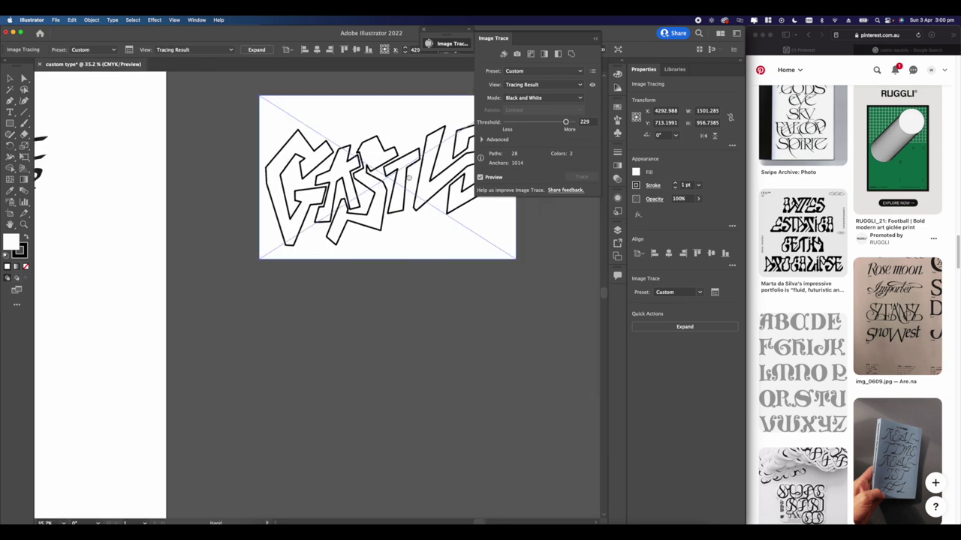
{"action": "scroll", "coordinate": [400, 182], "scroll_direction": "up", "scroll_amount": 3}
Expand the image trace into editable paths with Object and Fill enabled.
{"action": "left_click", "coordinate": [91, 19]}
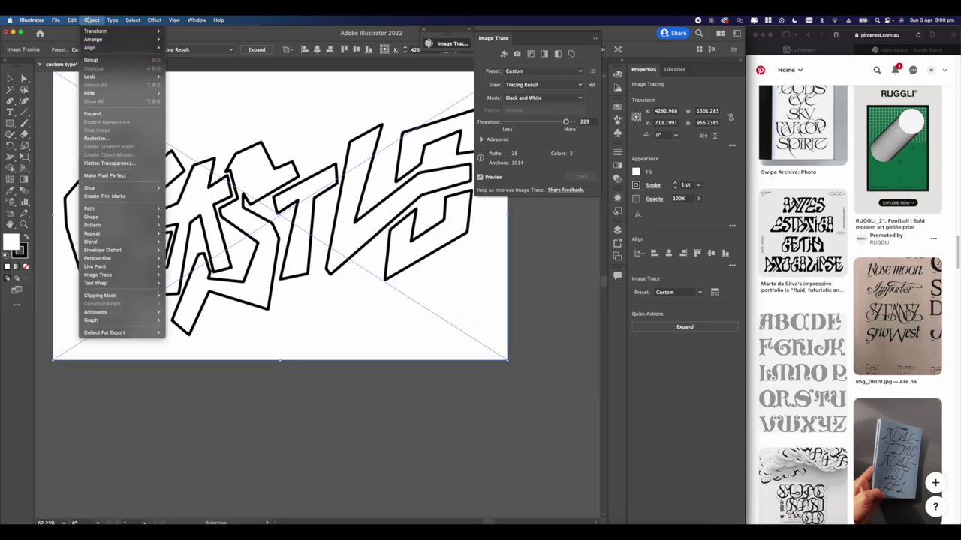
{"action": "left_click", "coordinate": [94, 114]}
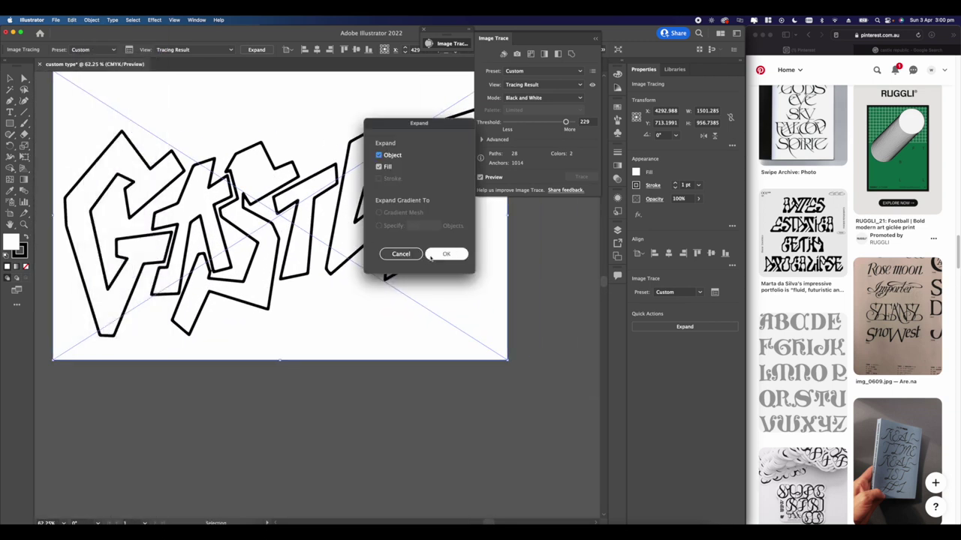
{"action": "left_click", "coordinate": [436, 255]}
Directly select the white background path around the traced angular wordmark and delete it.
{"action": "left_click", "coordinate": [23, 78]}
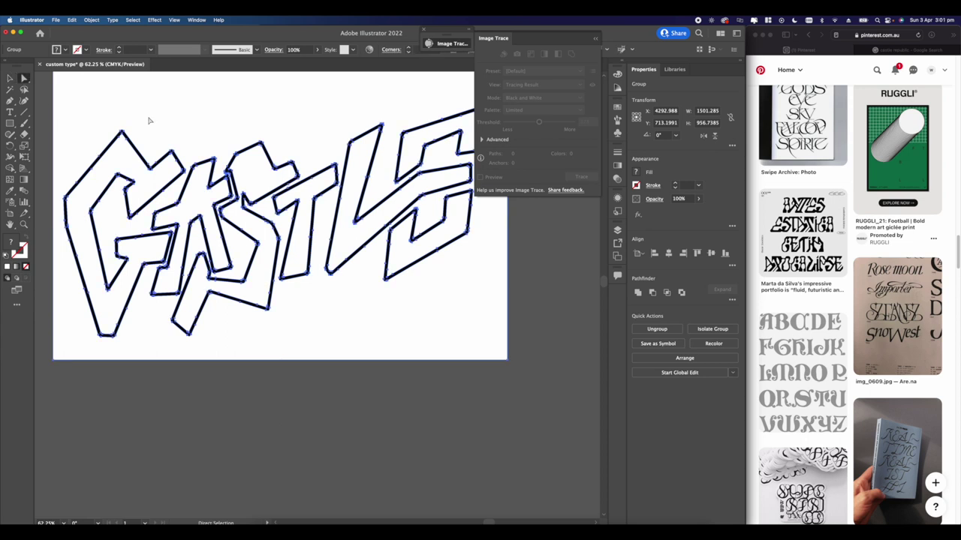
{"action": "left_click", "coordinate": [43, 148]}
{"action": "left_click", "coordinate": [219, 116]}
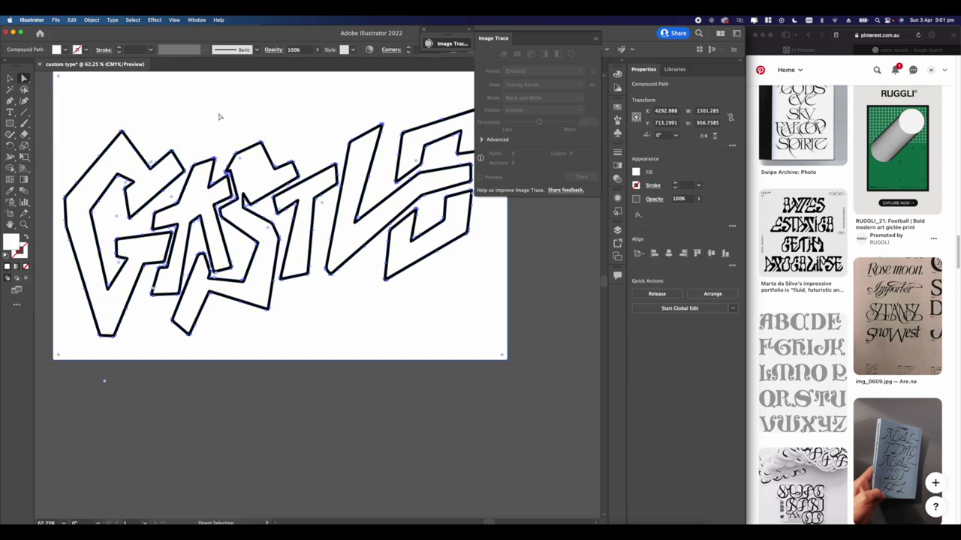
{"action": "key", "text": "Delete"}
{"action": "scroll", "coordinate": [219, 116], "scroll_direction": "down", "scroll_amount": 10}
{"action": "scroll", "coordinate": [219, 116], "scroll_direction": "left", "scroll_amount": 2}
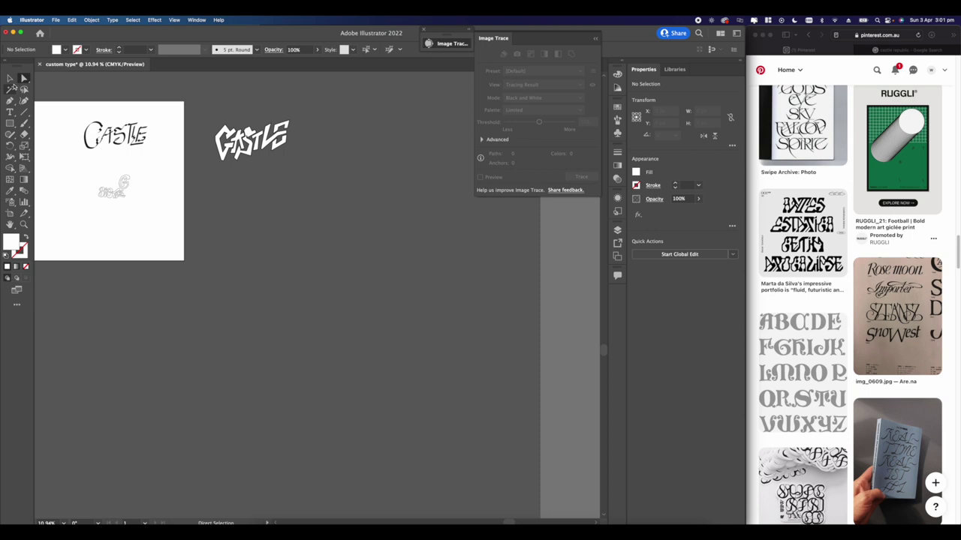
Select the whole angular wordmark group and set its fill to black.
{"action": "left_click", "coordinate": [9, 78]}
{"action": "scroll", "coordinate": [248, 116], "scroll_direction": "up", "scroll_amount": 2}
{"action": "left_click", "coordinate": [252, 150]}
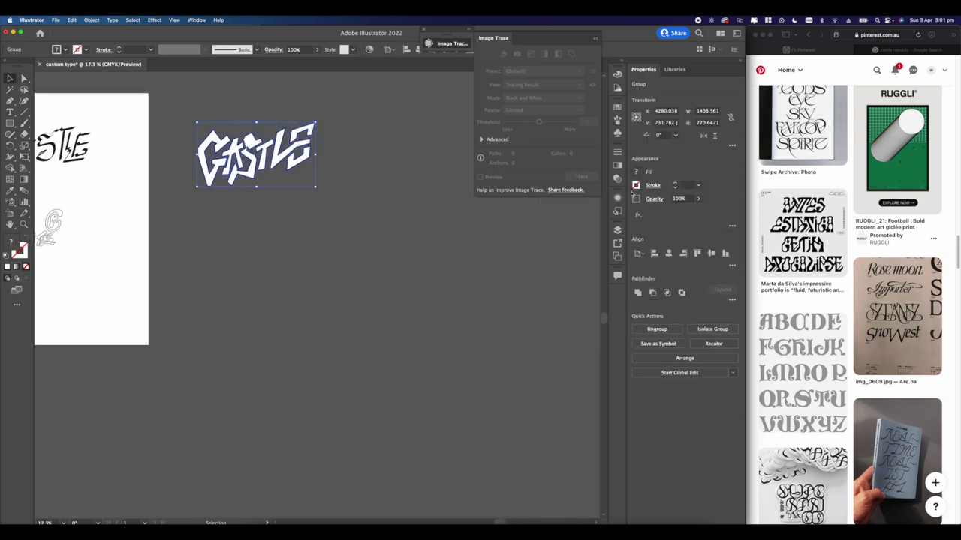
{"action": "left_click", "coordinate": [635, 172]}
{"action": "left_click", "coordinate": [555, 208]}
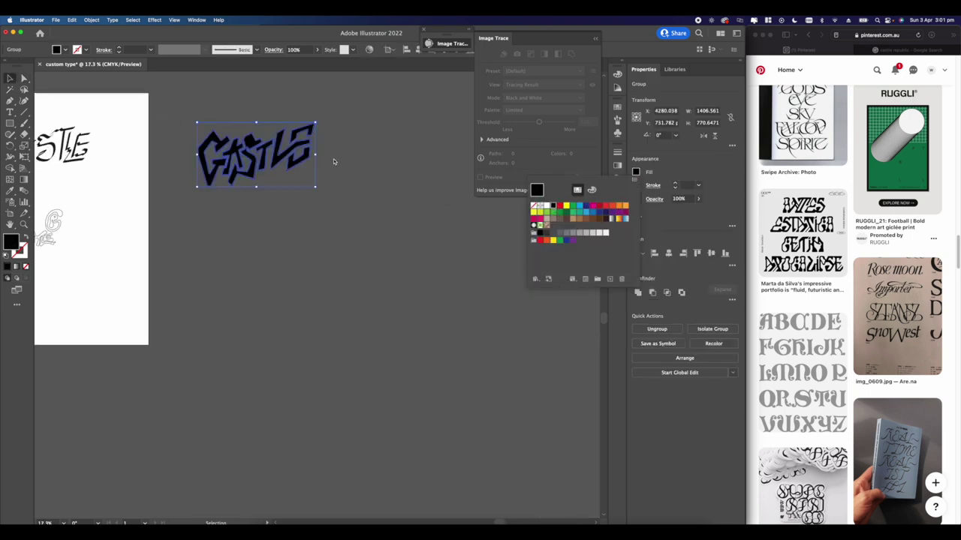
{"action": "left_click", "coordinate": [326, 147]}
Duplicate the black angular wordmark and place the copy below the original, slightly offset to the right.
{"action": "scroll", "coordinate": [240, 132], "scroll_direction": "up", "scroll_amount": 4}
{"action": "scroll", "coordinate": [240, 132], "scroll_direction": "down", "scroll_amount": 4}
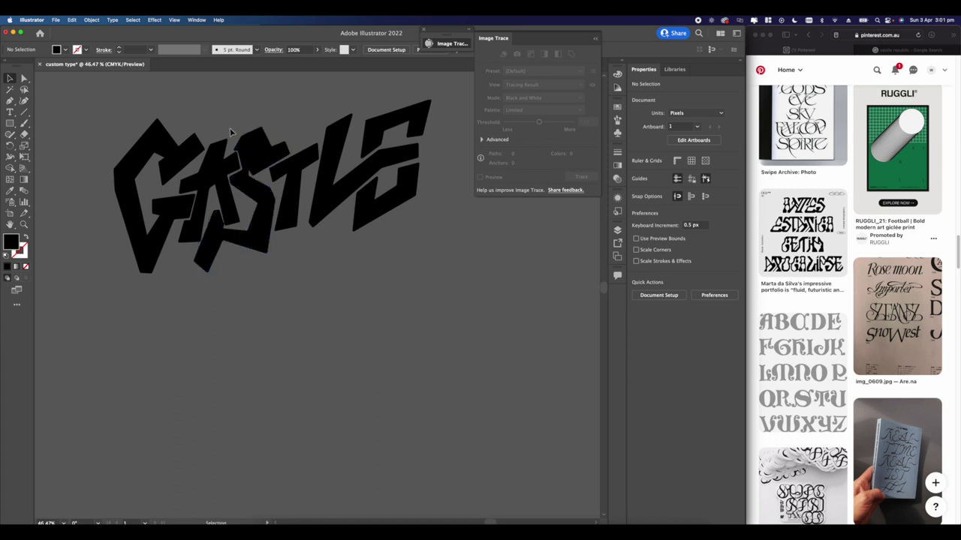
{"action": "left_click_drag", "start_coordinate": [255, 165], "coordinate": [276, 239]}
{"action": "left_click", "coordinate": [343, 247]}
Examine the duplicated black wordmark at different magnifications, checking its letter shapes and the gaps between letters.
{"action": "scroll", "coordinate": [257, 249], "scroll_direction": "up", "scroll_amount": 3}
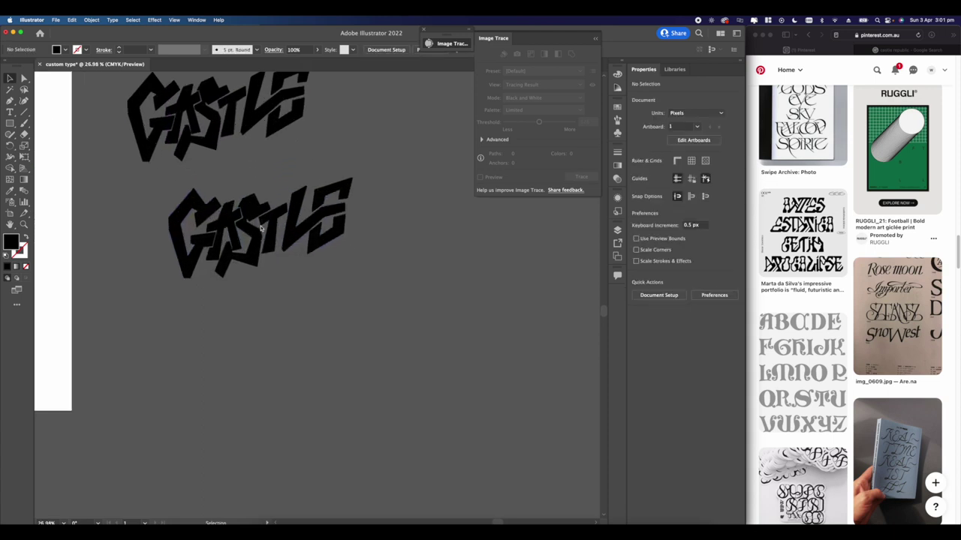
{"action": "scroll", "coordinate": [218, 210], "scroll_direction": "up", "scroll_amount": 1}
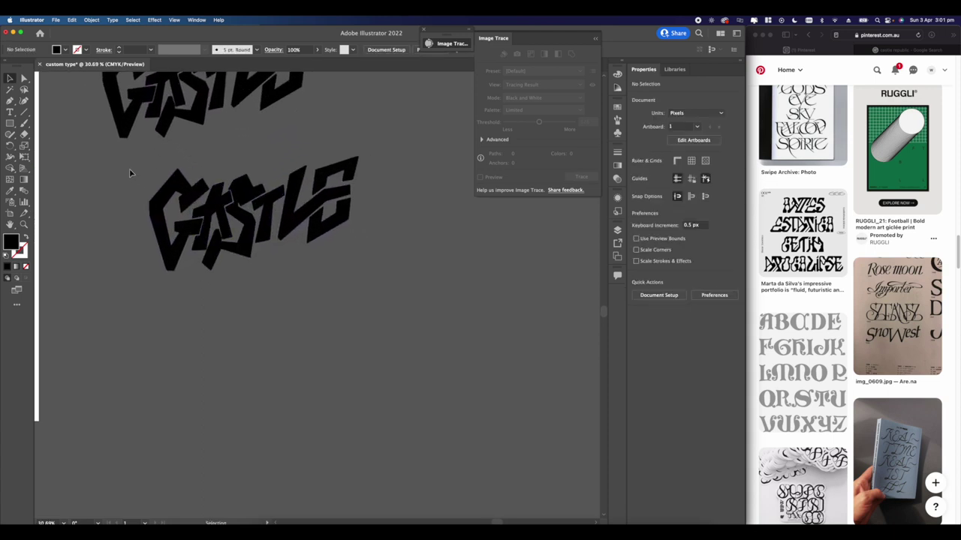
{"action": "left_click", "coordinate": [204, 228]}
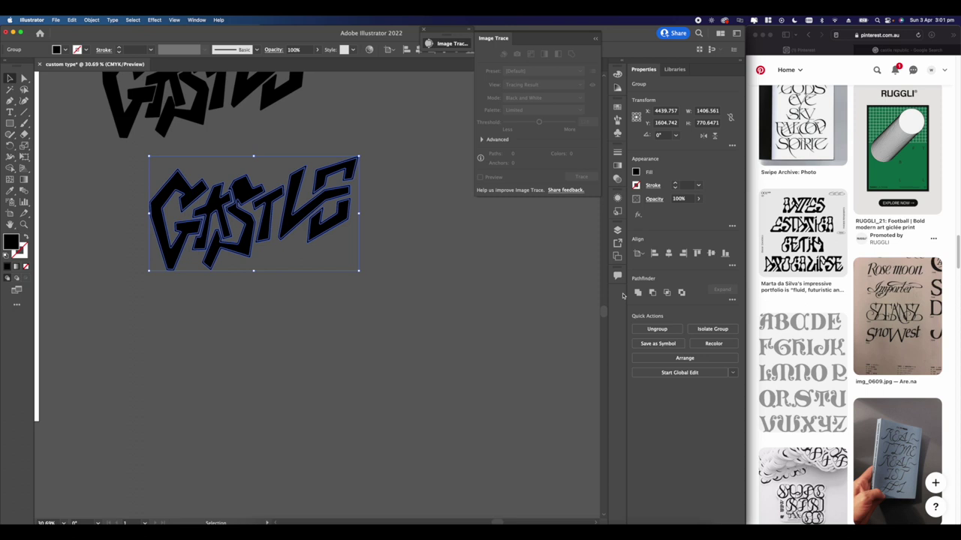
{"action": "left_click", "coordinate": [373, 235]}
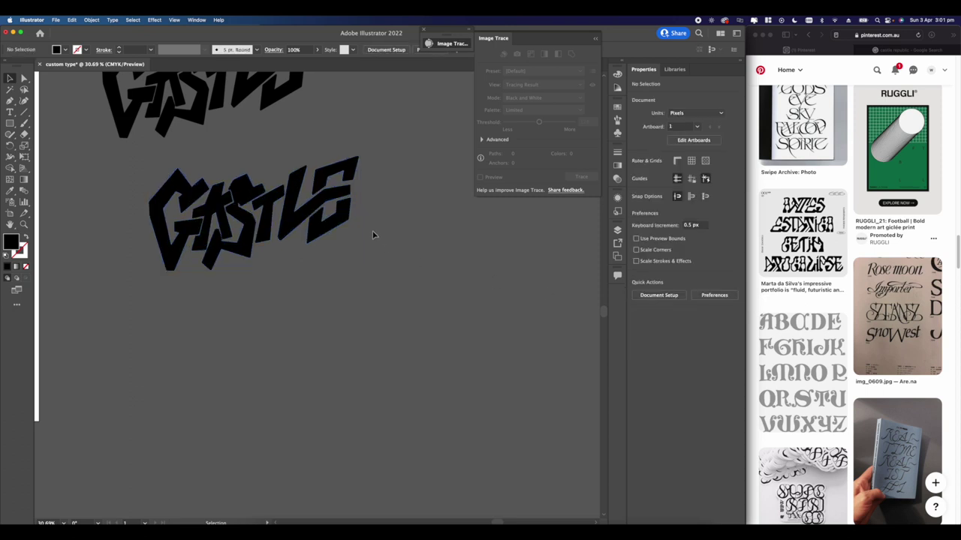
{"action": "scroll", "coordinate": [270, 216], "scroll_direction": "up", "scroll_amount": 10}
{"action": "scroll", "coordinate": [257, 215], "scroll_direction": "down", "scroll_amount": 12}
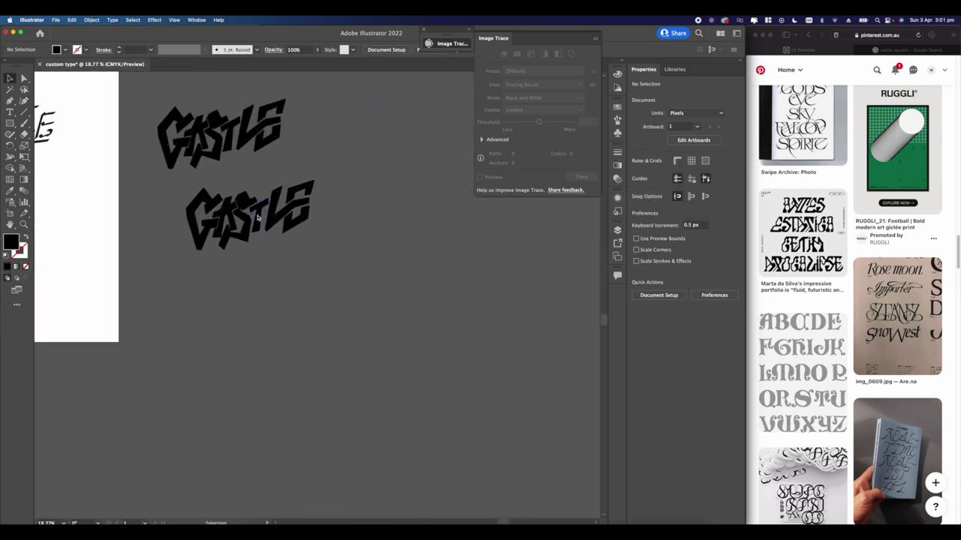
{"action": "left_click", "coordinate": [257, 216]}
{"action": "scroll", "coordinate": [258, 216], "scroll_direction": "up", "scroll_amount": 3}
{"action": "left_click", "coordinate": [397, 271]}
{"action": "scroll", "coordinate": [248, 226], "scroll_direction": "up", "scroll_amount": 3}
{"action": "mouse_move", "coordinate": [250, 226]}
{"action": "left_mouse_down"}
{"action": "mouse_move", "coordinate": [382, 227]}
{"action": "mouse_move", "coordinate": [259, 235]}
{"action": "left_mouse_up"}
{"action": "scroll", "coordinate": [259, 233], "scroll_direction": "down", "scroll_amount": 6}
{"action": "scroll", "coordinate": [249, 233], "scroll_direction": "left", "scroll_amount": 5}
{"action": "scroll", "coordinate": [294, 230], "scroll_direction": "up", "scroll_amount": 4}
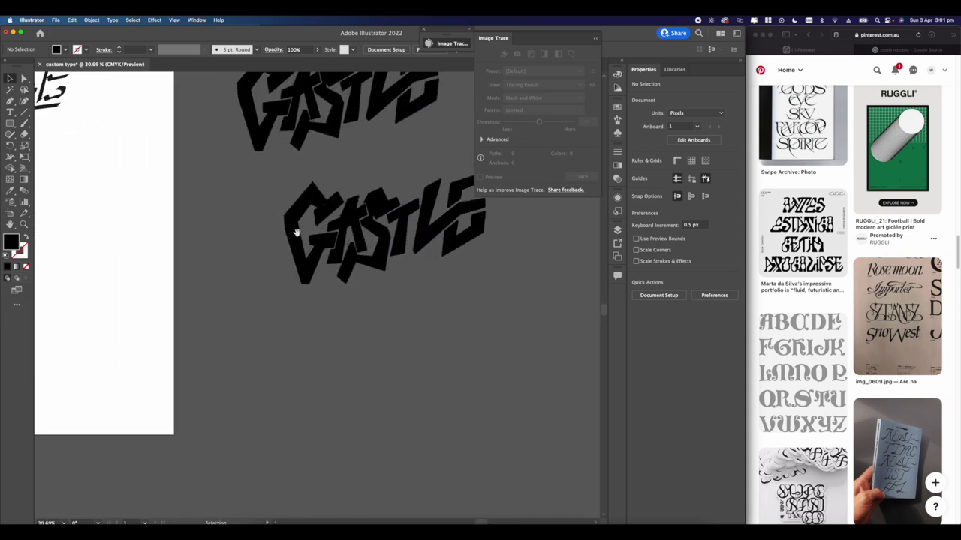
{"action": "scroll", "coordinate": [296, 218], "scroll_direction": "up", "scroll_amount": 4}
{"action": "scroll", "coordinate": [296, 218], "scroll_direction": "left", "scroll_amount": 2}
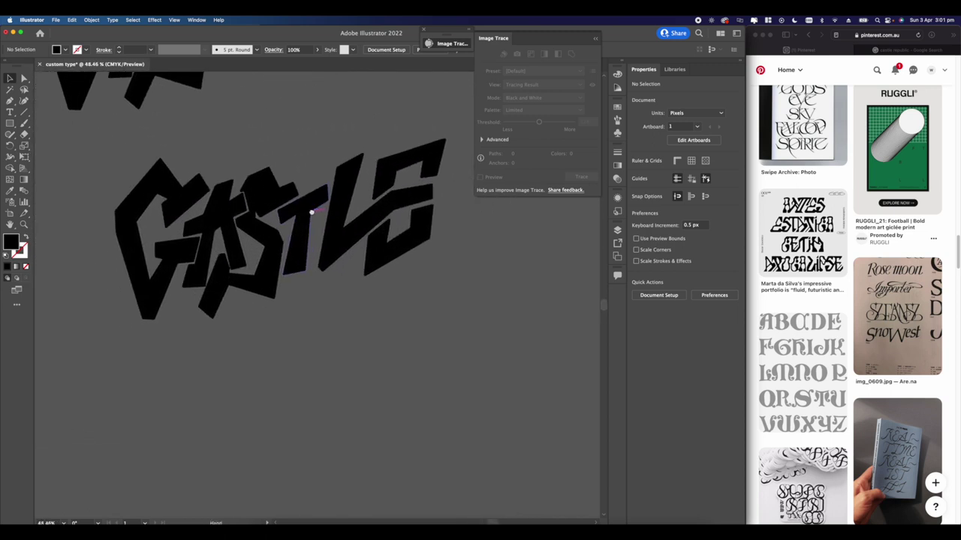
{"action": "scroll", "coordinate": [299, 213], "scroll_direction": "right", "scroll_amount": 1}
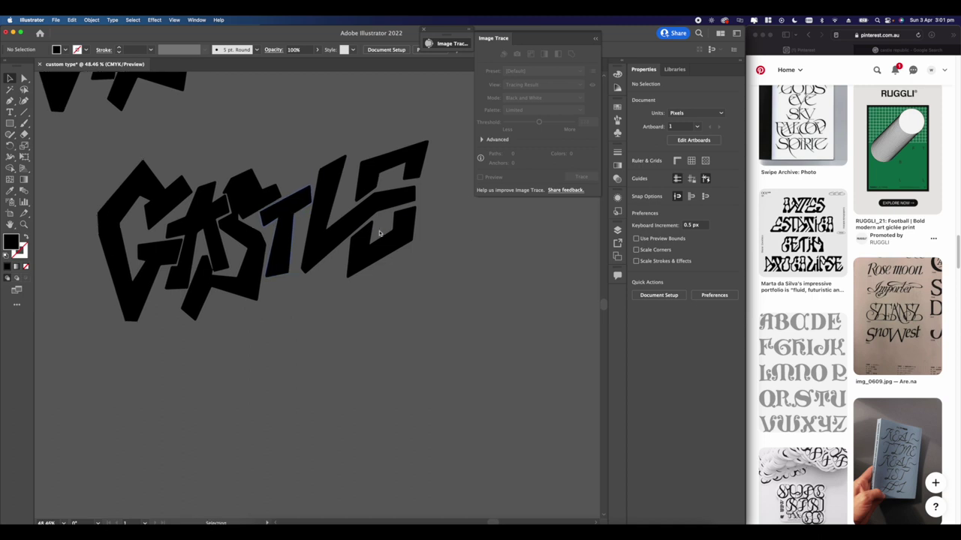
{"action": "scroll", "coordinate": [379, 234], "scroll_direction": "down", "scroll_amount": 3}
{"action": "scroll", "coordinate": [379, 234], "scroll_direction": "up", "scroll_amount": 4}
{"action": "scroll", "coordinate": [372, 241], "scroll_direction": "down", "scroll_amount": 3}
{"action": "left_click_drag", "start_coordinate": [380, 234], "coordinate": [359, 238]}
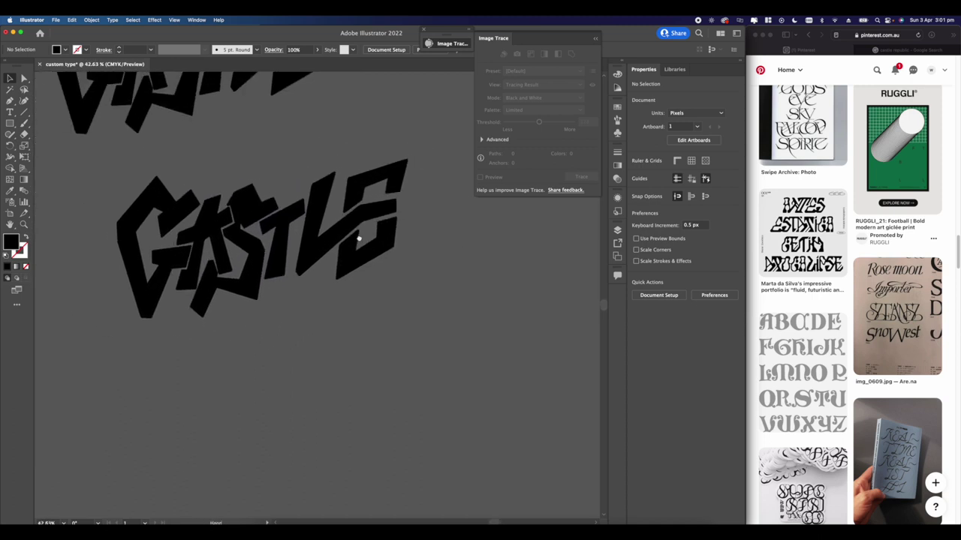
{"action": "scroll", "coordinate": [359, 238], "scroll_direction": "right", "scroll_amount": 1}
{"action": "scroll", "coordinate": [174, 210], "scroll_direction": "down", "scroll_amount": 3}
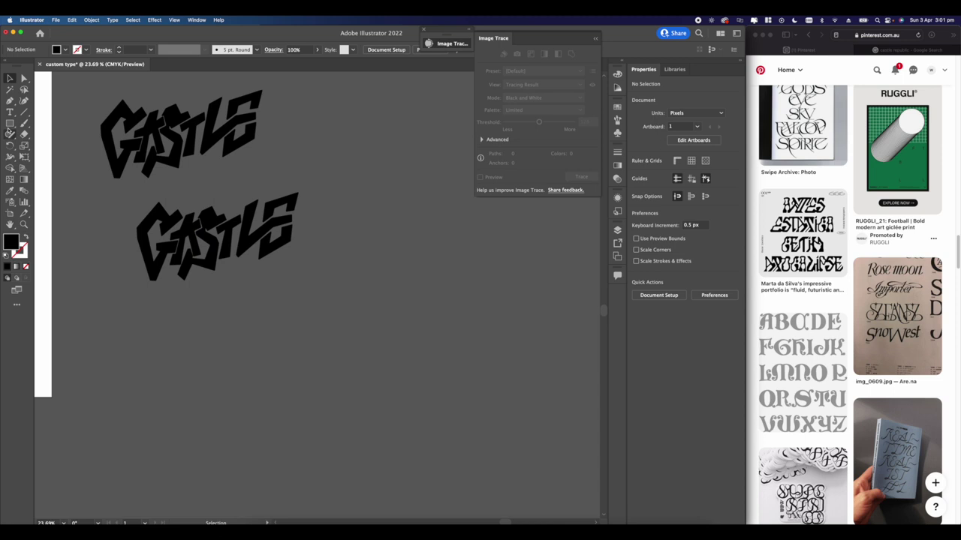
{"action": "left_click", "coordinate": [10, 123]}
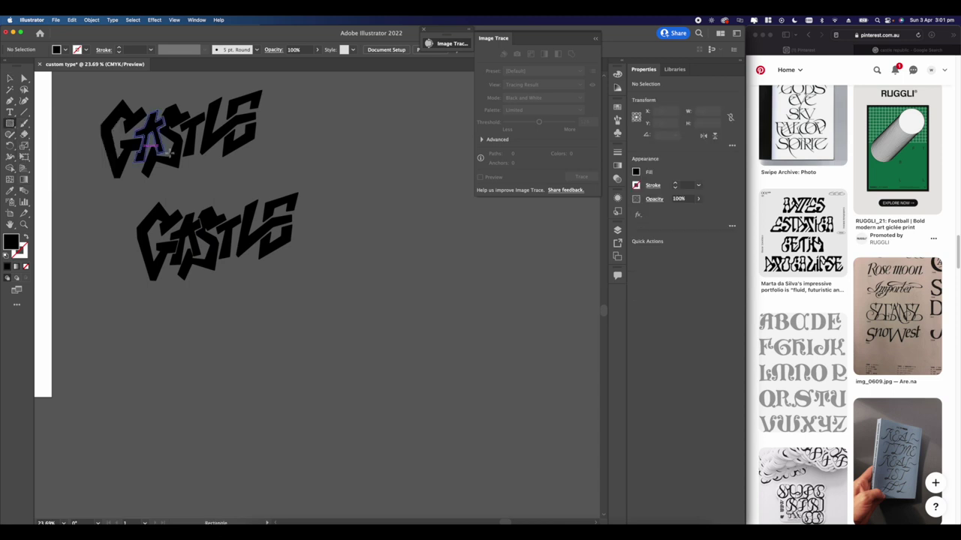
{"action": "scroll", "coordinate": [165, 178], "scroll_direction": "up", "scroll_amount": 3}
{"action": "key", "text": "v"}
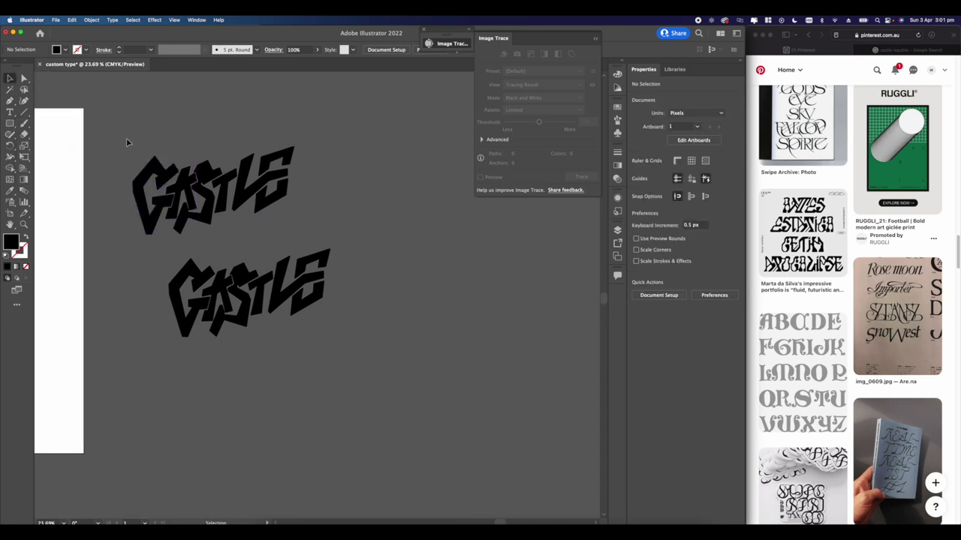
{"action": "left_click", "coordinate": [285, 212]}
{"action": "left_click_drag", "start_coordinate": [201, 207], "coordinate": [159, 157]}
{"action": "left_click", "coordinate": [203, 229]}
{"action": "left_click_drag", "start_coordinate": [228, 297], "coordinate": [195, 235]}
{"action": "left_click", "coordinate": [260, 287]}
{"action": "scroll", "coordinate": [132, 269], "scroll_direction": "up", "scroll_amount": 5}
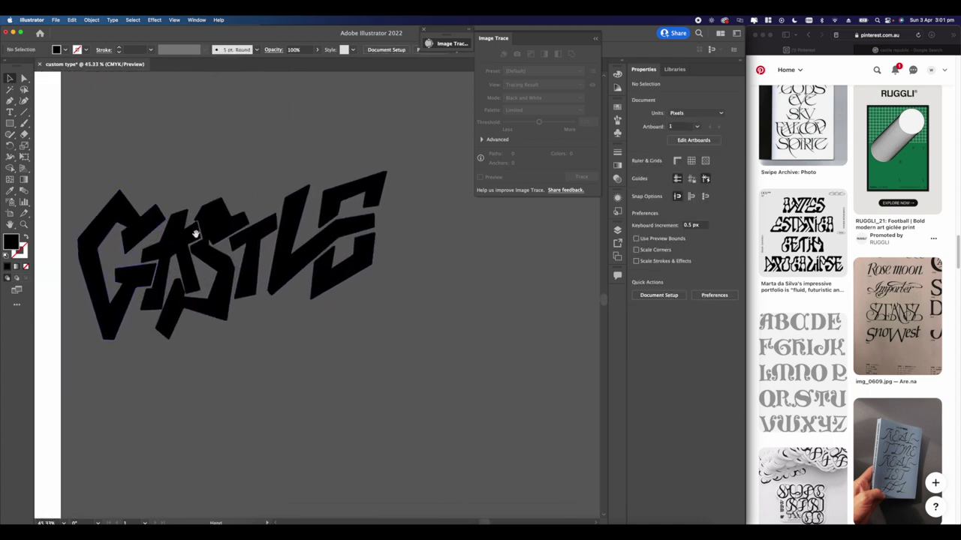
Browse the Pinterest lettering references and compare them with the black angular wordmark up close.
{"action": "scroll", "coordinate": [831, 384], "scroll_direction": "down", "scroll_amount": 15}
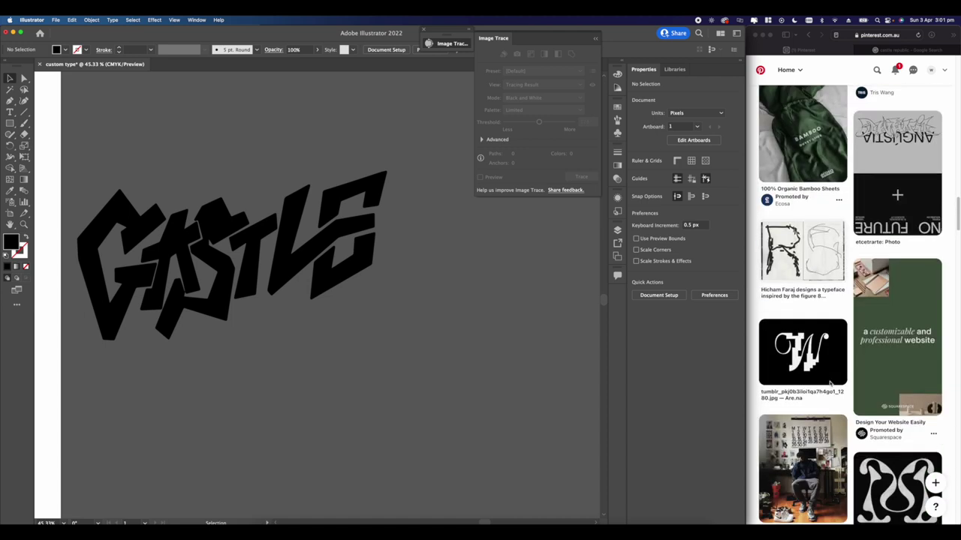
{"action": "scroll", "coordinate": [830, 384], "scroll_direction": "up", "scroll_amount": 3}
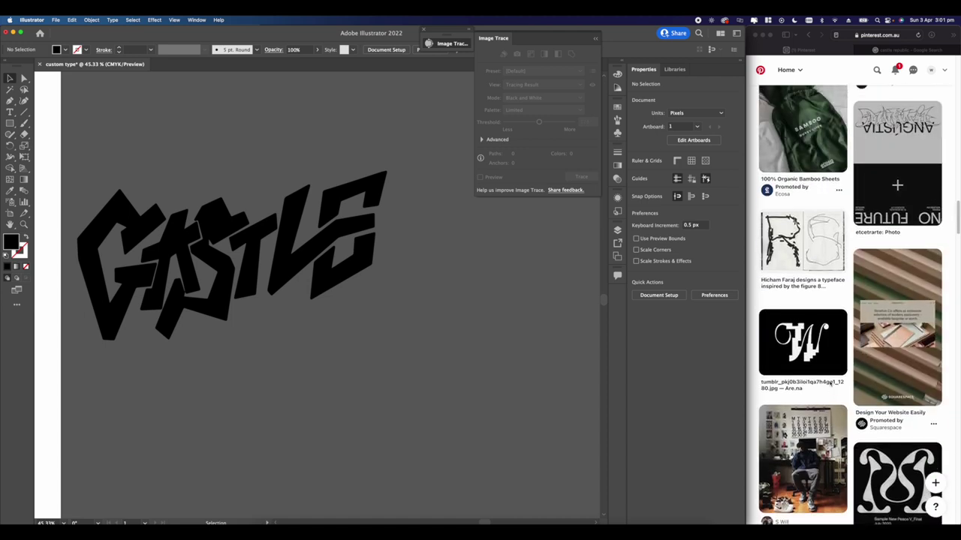
{"action": "scroll", "coordinate": [830, 384], "scroll_direction": "down", "scroll_amount": 15}
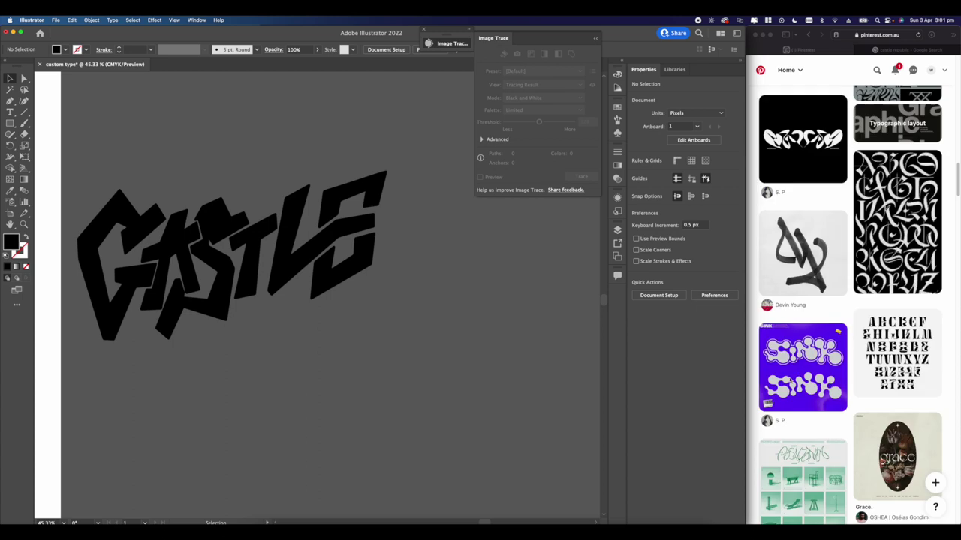
{"action": "left_click", "coordinate": [368, 261]}
{"action": "left_click", "coordinate": [397, 274]}
{"action": "scroll", "coordinate": [226, 255], "scroll_direction": "up", "scroll_amount": 5}
{"action": "left_click_drag", "start_coordinate": [226, 255], "coordinate": [416, 234]}
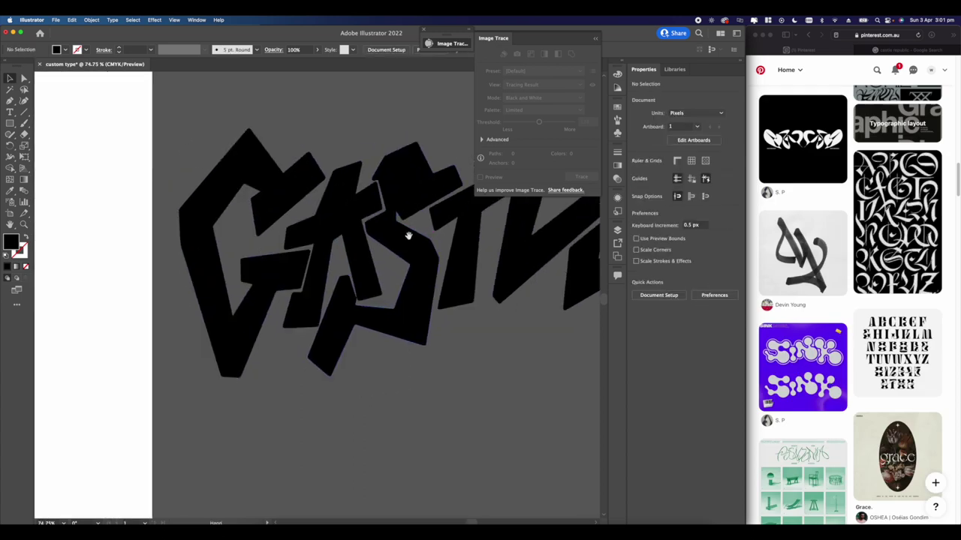
{"action": "scroll", "coordinate": [403, 235], "scroll_direction": "down", "scroll_amount": 3}
{"action": "scroll", "coordinate": [248, 248], "scroll_direction": "right", "scroll_amount": 3}
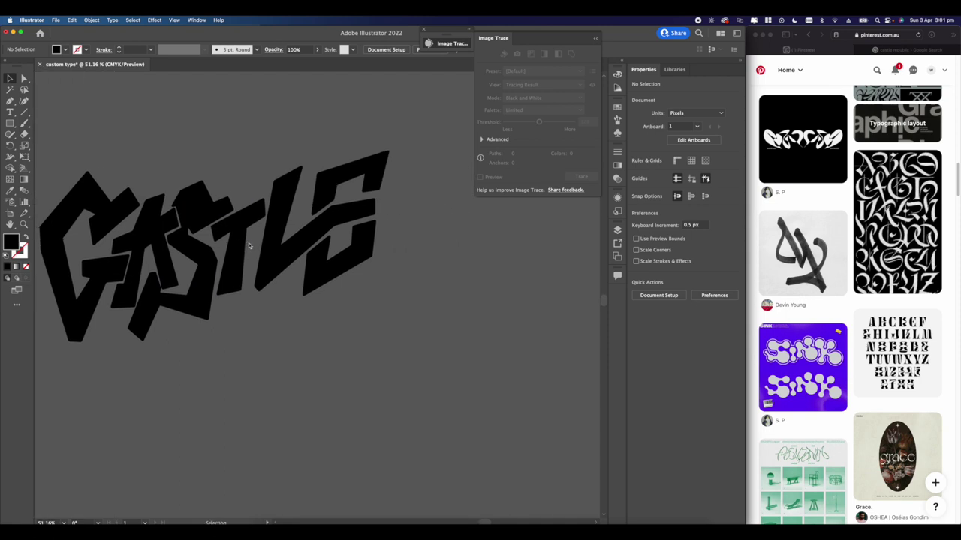
Duplicate the lower black angular wordmark and place the copy directly to its right.
{"action": "left_click", "coordinate": [241, 248]}
{"action": "scroll", "coordinate": [242, 247], "scroll_direction": "down", "scroll_amount": 3}
{"action": "scroll", "coordinate": [199, 248], "scroll_direction": "right", "scroll_amount": 2}
{"action": "left_click_drag", "start_coordinate": [197, 249], "coordinate": [409, 233]}
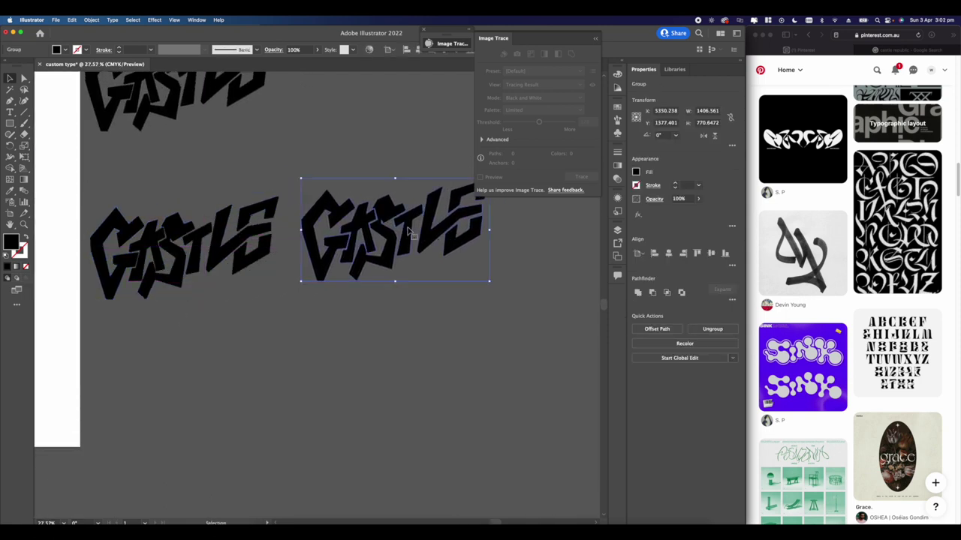
Apply an Offset Path of 25 px with miter joins and a miter limit of 4 to the new wordmark copy.
{"action": "scroll", "coordinate": [409, 233], "scroll_direction": "up", "scroll_amount": 3}
{"action": "left_click", "coordinate": [91, 21]}
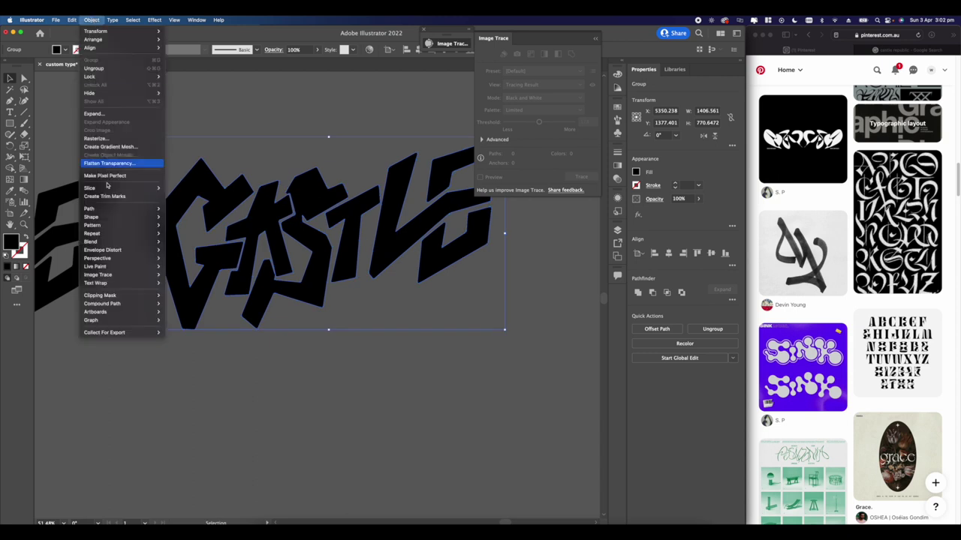
{"action": "mouse_move", "coordinate": [147, 210]}
{"action": "left_click", "coordinate": [205, 238]}
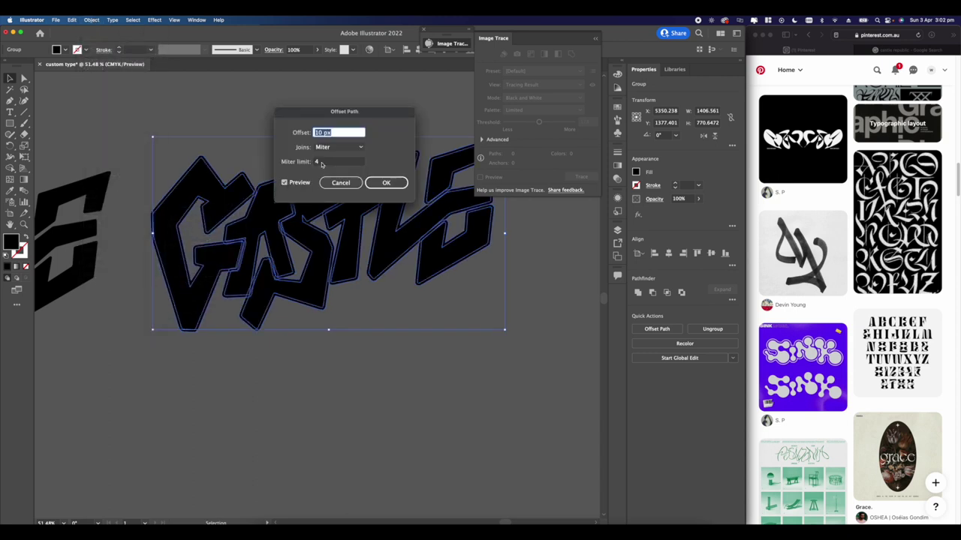
{"action": "left_click", "coordinate": [285, 183]}
{"action": "left_click", "coordinate": [285, 182]}
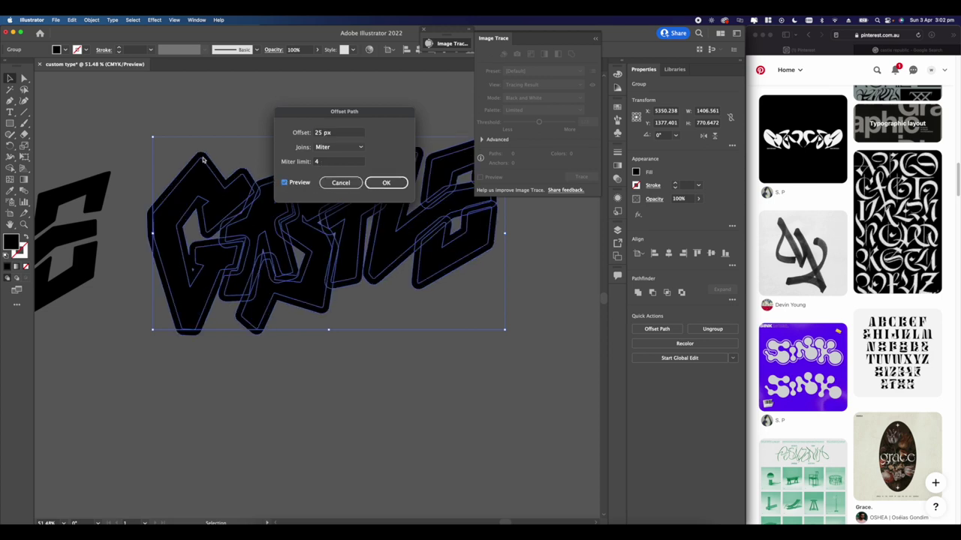
{"action": "left_click", "coordinate": [386, 183]}
Select the offset wordmark with all its paths and unite them into a single shape.
{"action": "scroll", "coordinate": [215, 159], "scroll_direction": "down", "scroll_amount": 5}
{"action": "left_click", "coordinate": [201, 157]}
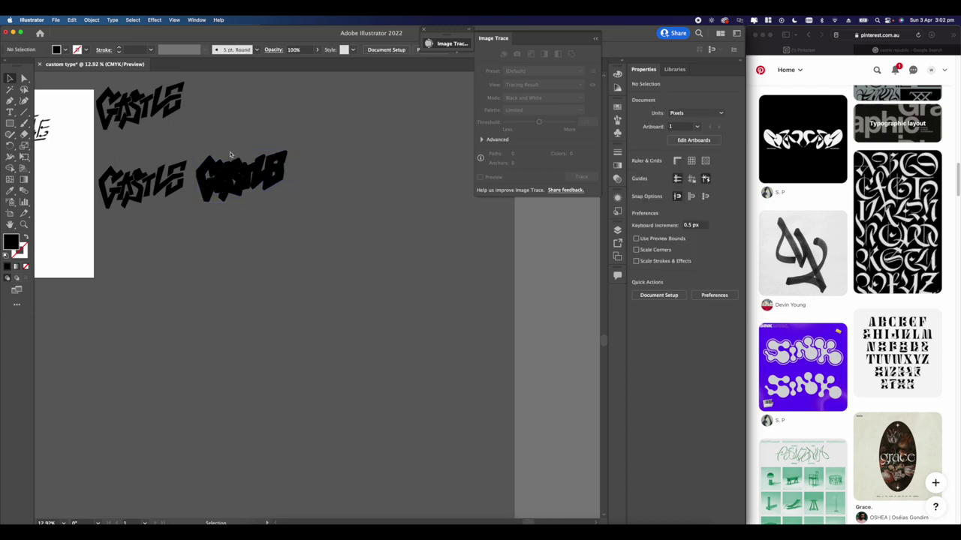
{"action": "scroll", "coordinate": [201, 156], "scroll_direction": "up", "scroll_amount": 3}
{"action": "left_click_drag", "start_coordinate": [185, 146], "coordinate": [453, 299]}
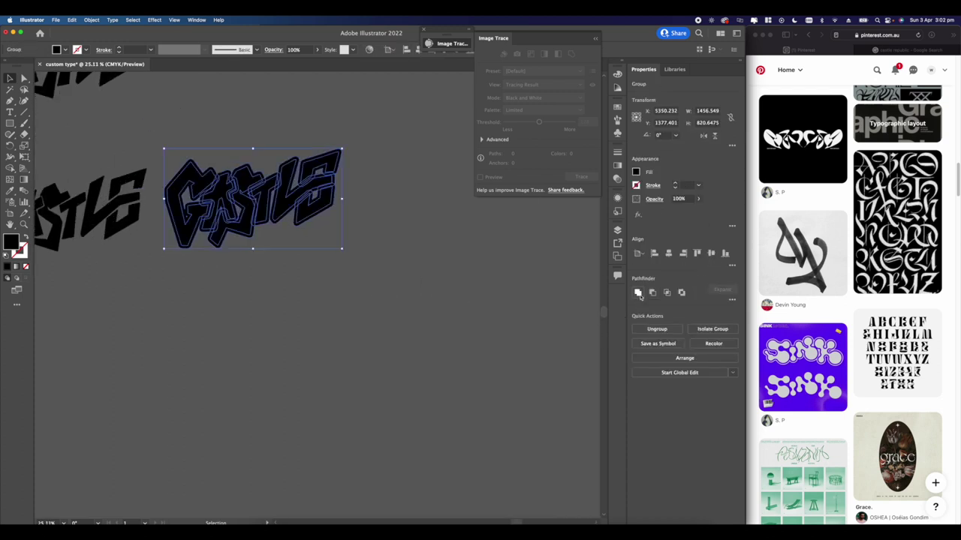
{"action": "left_click", "coordinate": [638, 293]}
Apply a second Offset Path of 10 px with miter joins to the united silhouette.
{"action": "scroll", "coordinate": [275, 248], "scroll_direction": "up", "scroll_amount": 4}
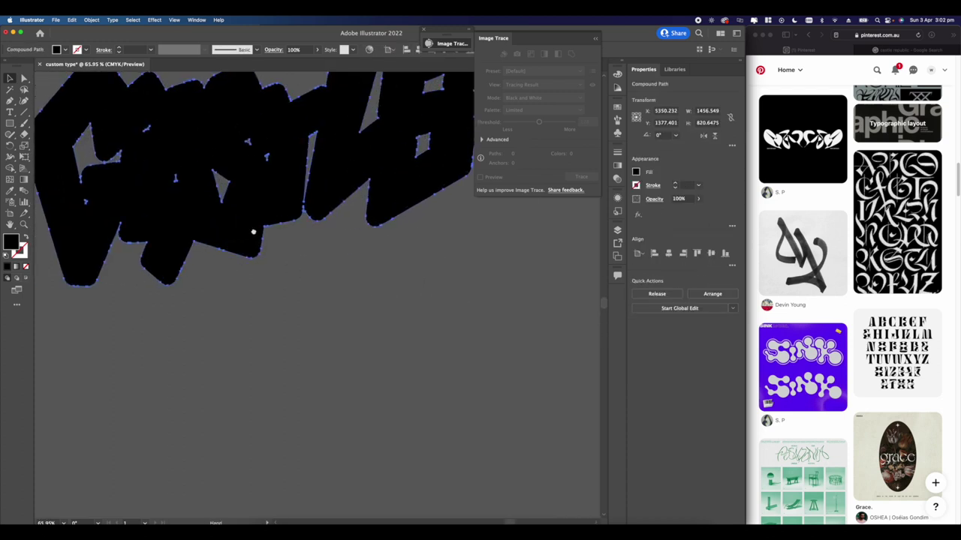
{"action": "left_click", "coordinate": [92, 20]}
{"action": "mouse_move", "coordinate": [113, 209]}
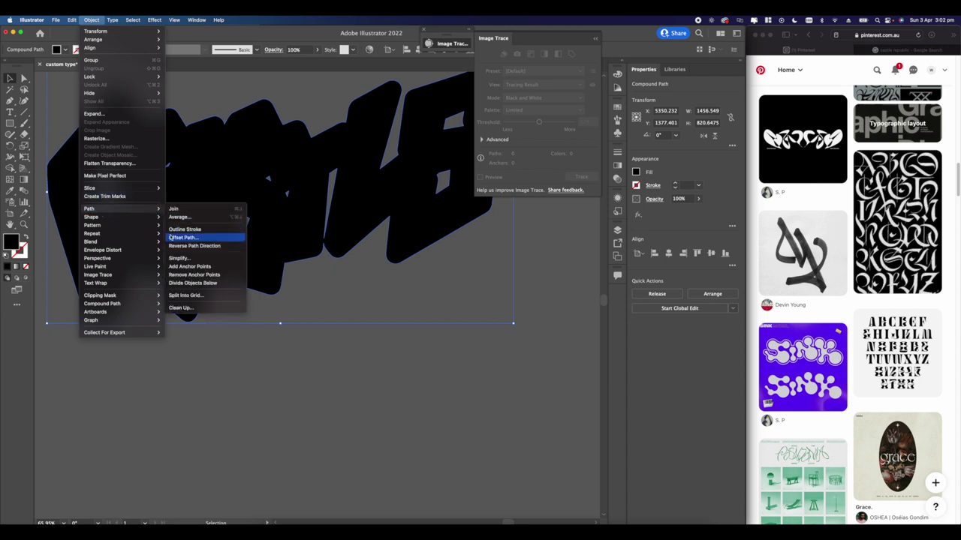
{"action": "left_click", "coordinate": [202, 235]}
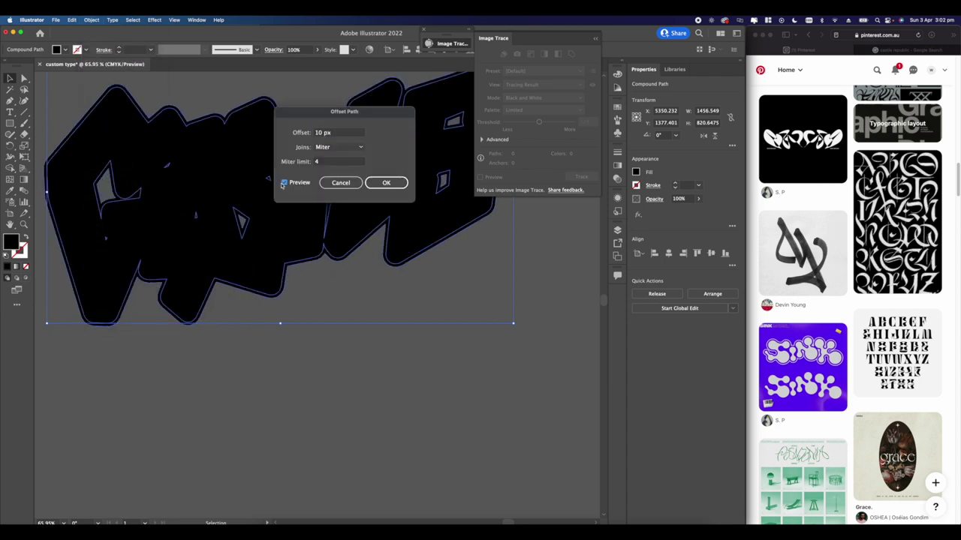
{"action": "left_click", "coordinate": [386, 183]}
Select both silhouettes and subtract the front one with Minus Front, leaving a thin contour line.
{"action": "left_click", "coordinate": [386, 322]}
{"action": "scroll", "coordinate": [362, 303], "scroll_direction": "down", "scroll_amount": 2}
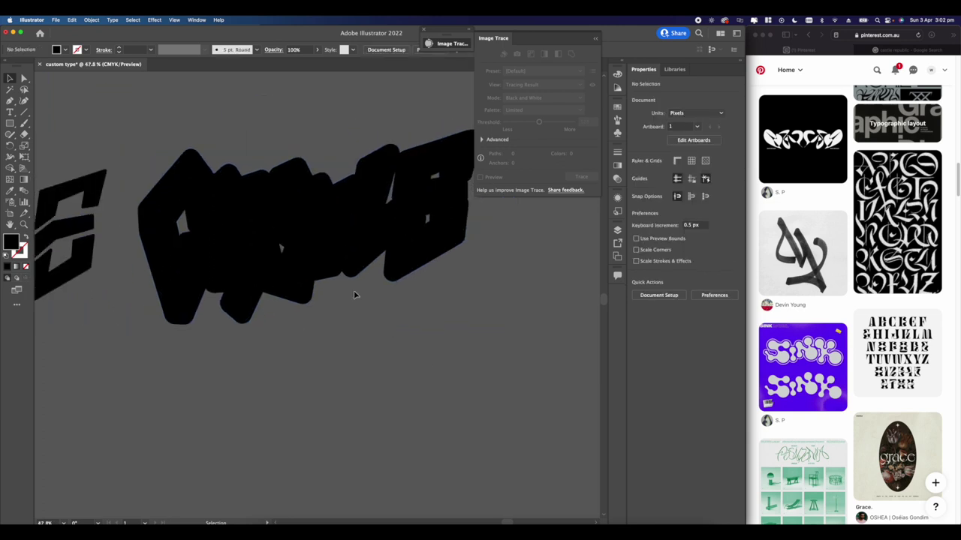
{"action": "left_click", "coordinate": [217, 150]}
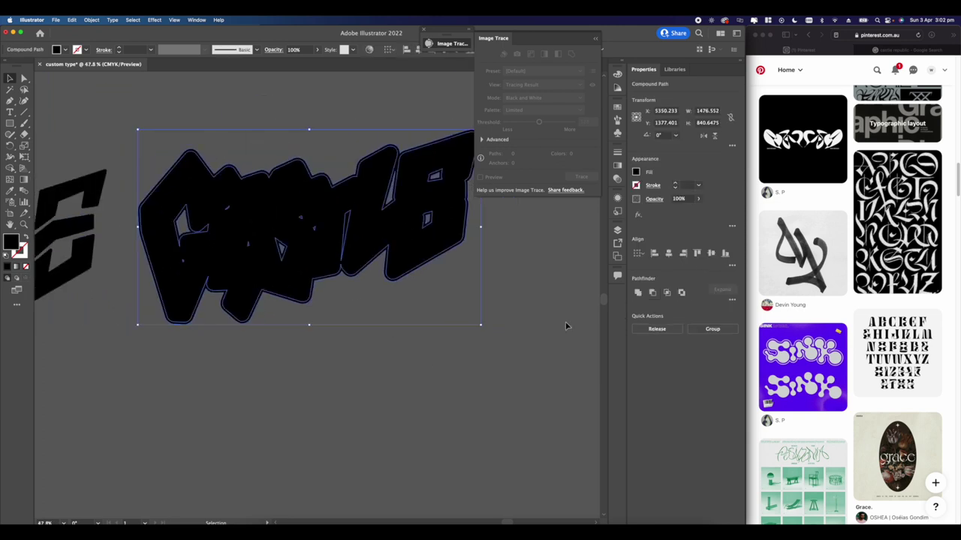
{"action": "left_click", "coordinate": [654, 294]}
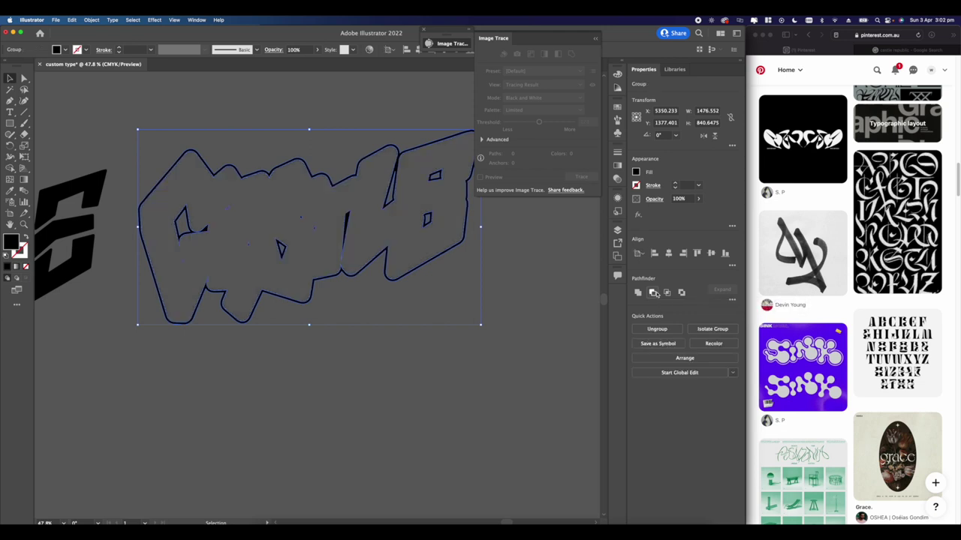
{"action": "left_click", "coordinate": [449, 307]}
Move the lower black wordmark inside the contour outline, then select both and align them on their centers.
{"action": "scroll", "coordinate": [431, 304], "scroll_direction": "down", "scroll_amount": 6}
{"action": "scroll", "coordinate": [430, 303], "scroll_direction": "up", "scroll_amount": 2}
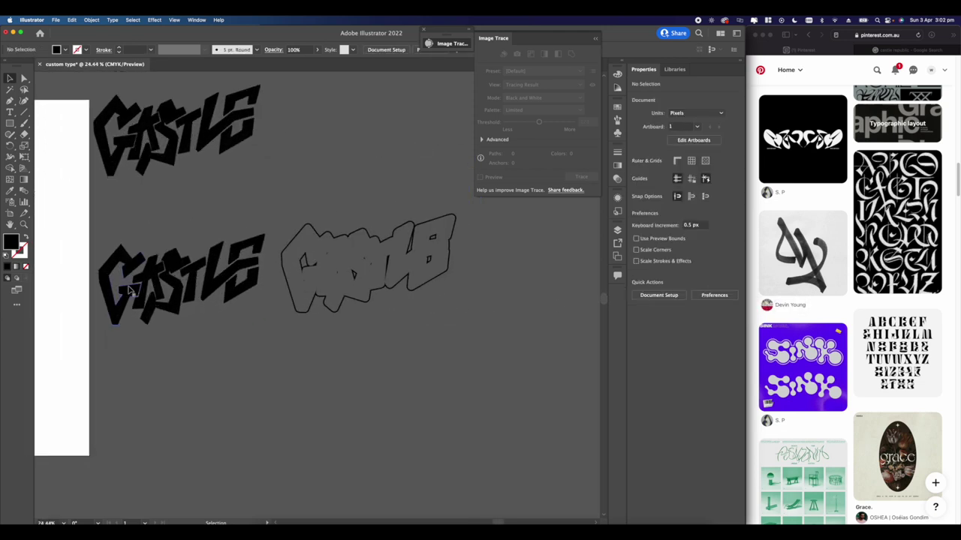
{"action": "left_click_drag", "start_coordinate": [176, 289], "coordinate": [361, 275]}
{"action": "left_click", "coordinate": [491, 286]}
{"action": "scroll", "coordinate": [458, 244], "scroll_direction": "up", "scroll_amount": 2}
{"action": "left_click_drag", "start_coordinate": [461, 246], "coordinate": [217, 272]}
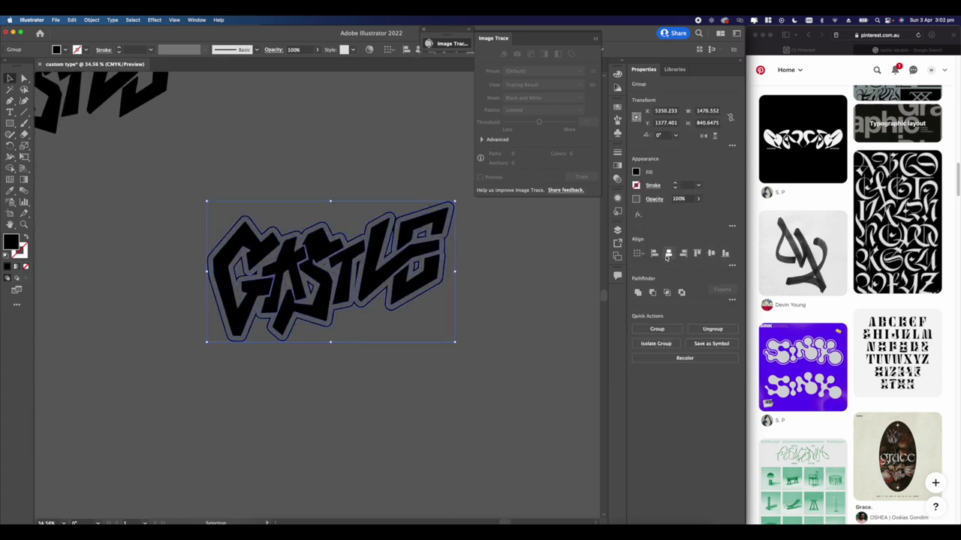
{"action": "left_click", "coordinate": [443, 353]}
{"action": "scroll", "coordinate": [420, 345], "scroll_direction": "up", "scroll_amount": 3}
{"action": "scroll", "coordinate": [237, 276], "scroll_direction": "down", "scroll_amount": 4}
{"action": "scroll", "coordinate": [218, 259], "scroll_direction": "left", "scroll_amount": 2}
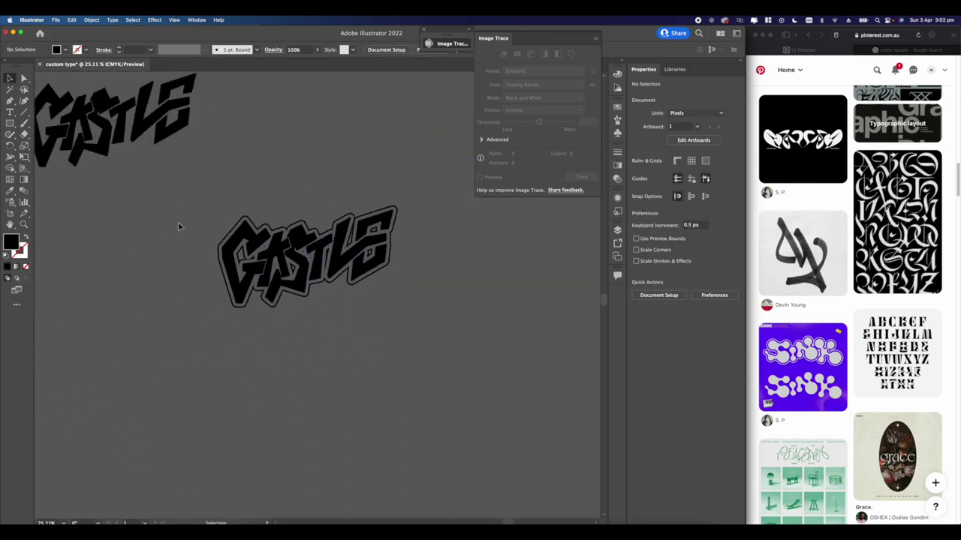
Move the outlined wordmark left so it sits beneath the original wordmark beside the artboard.
{"action": "left_click", "coordinate": [324, 269]}
{"action": "scroll", "coordinate": [343, 307], "scroll_direction": "left", "scroll_amount": 5}
{"action": "left_click_drag", "start_coordinate": [450, 287], "coordinate": [259, 279]}
{"action": "left_click", "coordinate": [317, 350]}
{"action": "scroll", "coordinate": [235, 295], "scroll_direction": "up", "scroll_amount": 3}
{"action": "scroll", "coordinate": [235, 295], "scroll_direction": "down", "scroll_amount": 4}
{"action": "left_click_drag", "start_coordinate": [185, 322], "coordinate": [338, 316]}
{"action": "scroll", "coordinate": [349, 324], "scroll_direction": "down", "scroll_amount": 3}
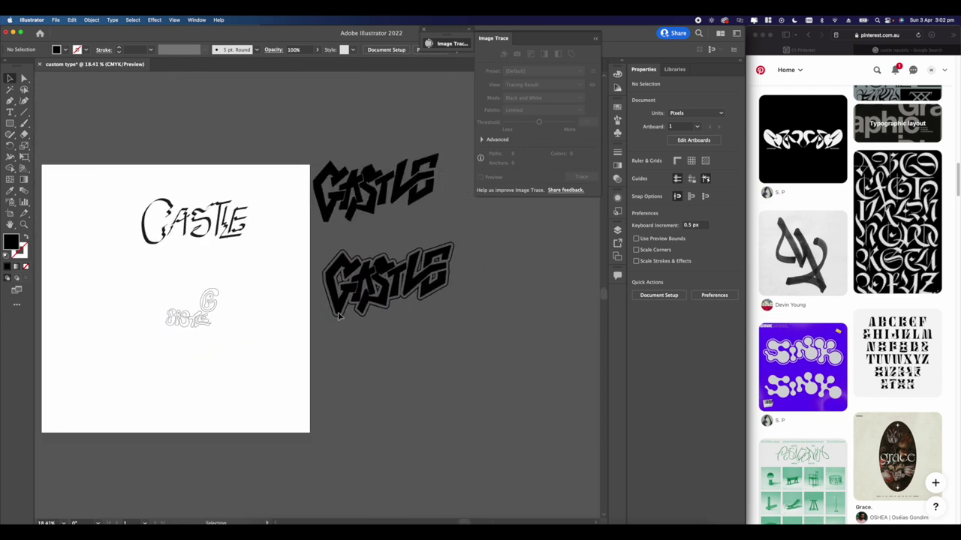
Inspect the contour around the lettering, then move the outlined wordmark to the right of the plain original.
{"action": "scroll", "coordinate": [422, 256], "scroll_direction": "up", "scroll_amount": 6}
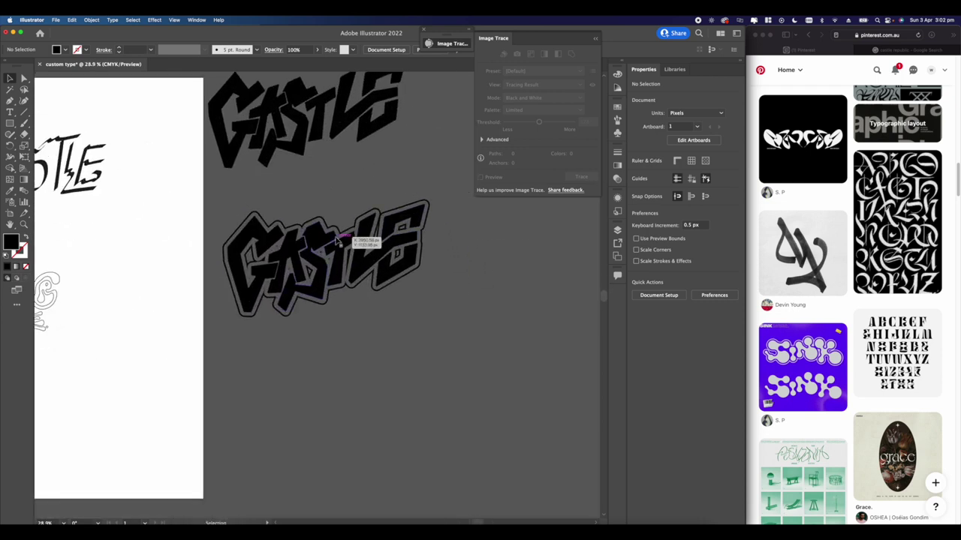
{"action": "left_click_drag", "start_coordinate": [323, 300], "coordinate": [306, 268]}
{"action": "scroll", "coordinate": [335, 321], "scroll_direction": "down", "scroll_amount": 3}
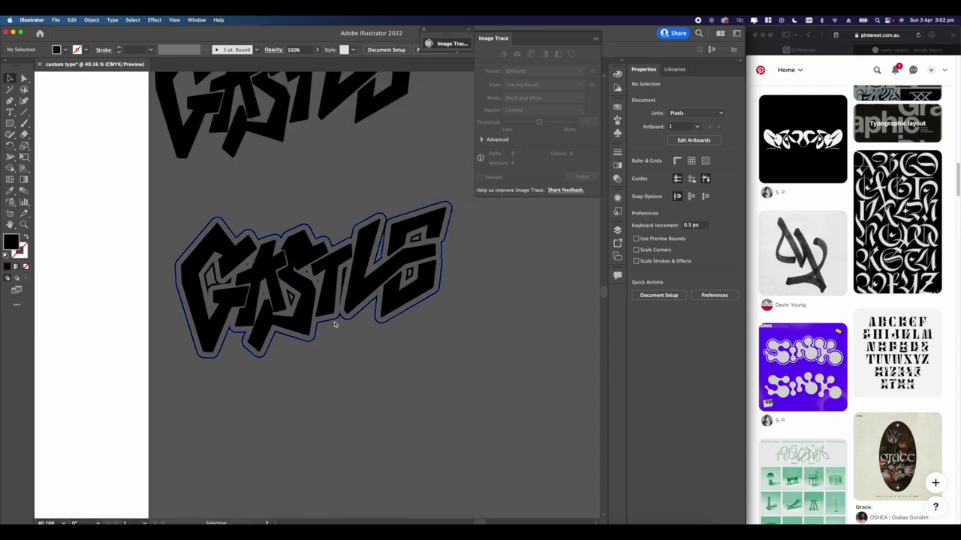
{"action": "left_click_drag", "start_coordinate": [336, 322], "coordinate": [314, 268]}
{"action": "scroll", "coordinate": [314, 268], "scroll_direction": "down", "scroll_amount": 4}
{"action": "scroll", "coordinate": [301, 272], "scroll_direction": "up", "scroll_amount": 3}
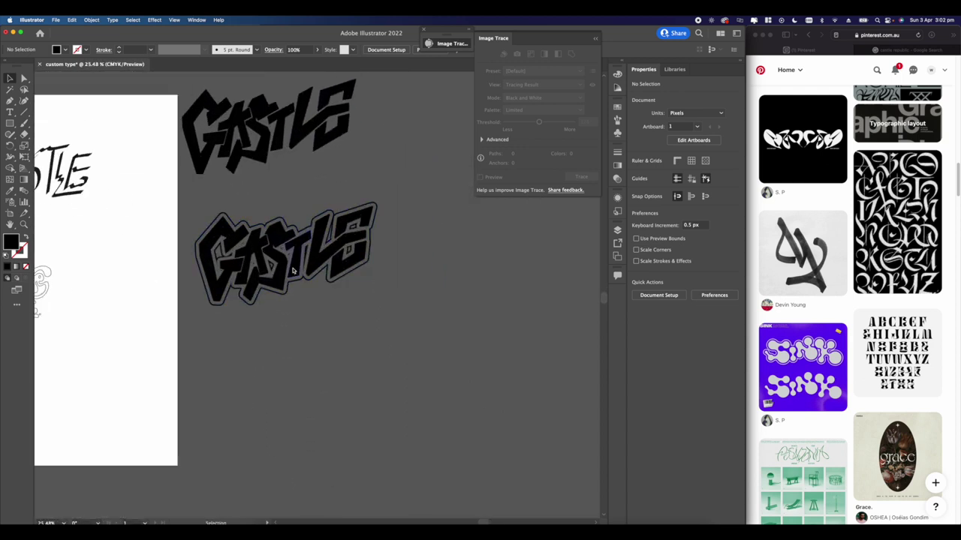
{"action": "left_click_drag", "start_coordinate": [289, 233], "coordinate": [456, 136]}
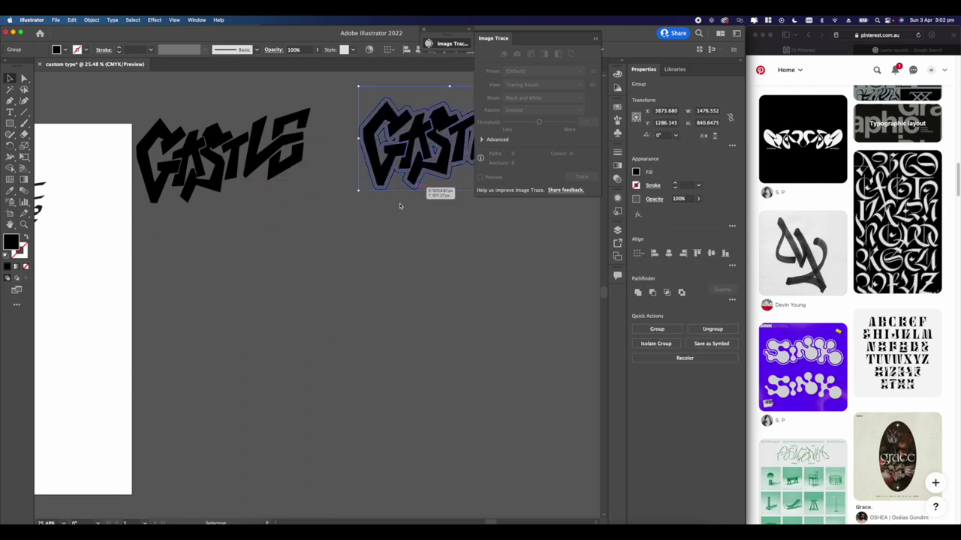
Duplicate the plain wordmark straight below itself and unite the copy's shapes.
{"action": "left_click", "coordinate": [227, 182]}
{"action": "left_click_drag", "start_coordinate": [222, 181], "coordinate": [224, 314]}
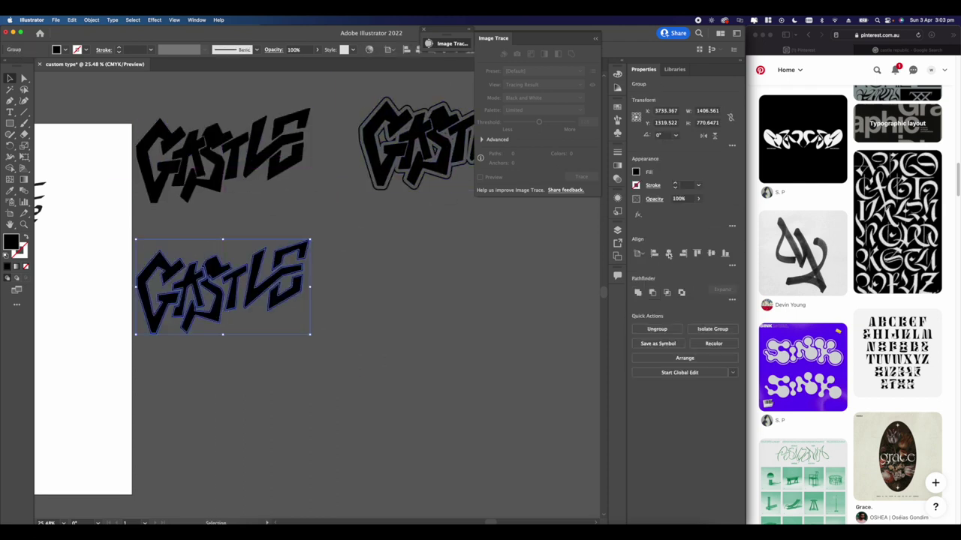
{"action": "left_click", "coordinate": [638, 293]}
{"action": "left_click", "coordinate": [277, 322]}
{"action": "scroll", "coordinate": [260, 293], "scroll_direction": "up", "scroll_amount": 5}
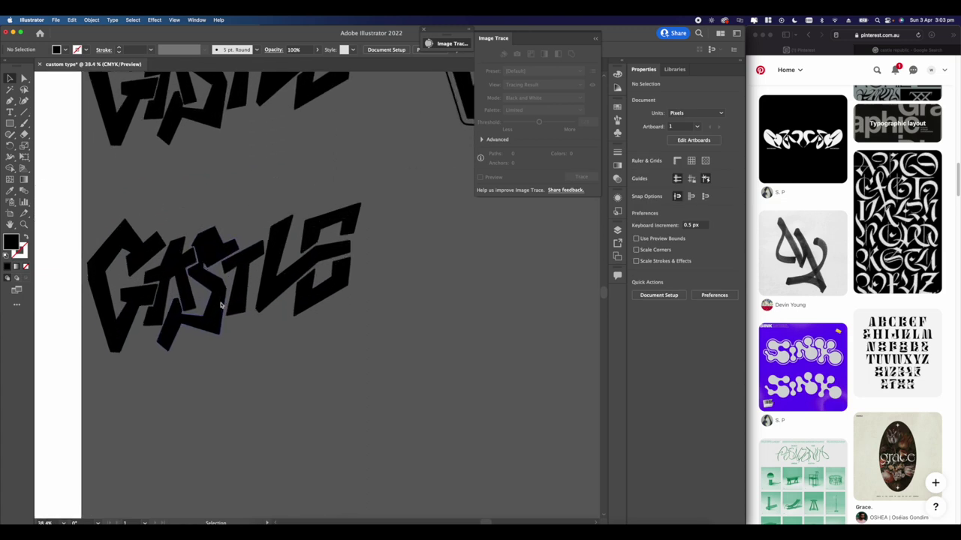
{"action": "scroll", "coordinate": [260, 293], "scroll_direction": "down", "scroll_amount": 4}
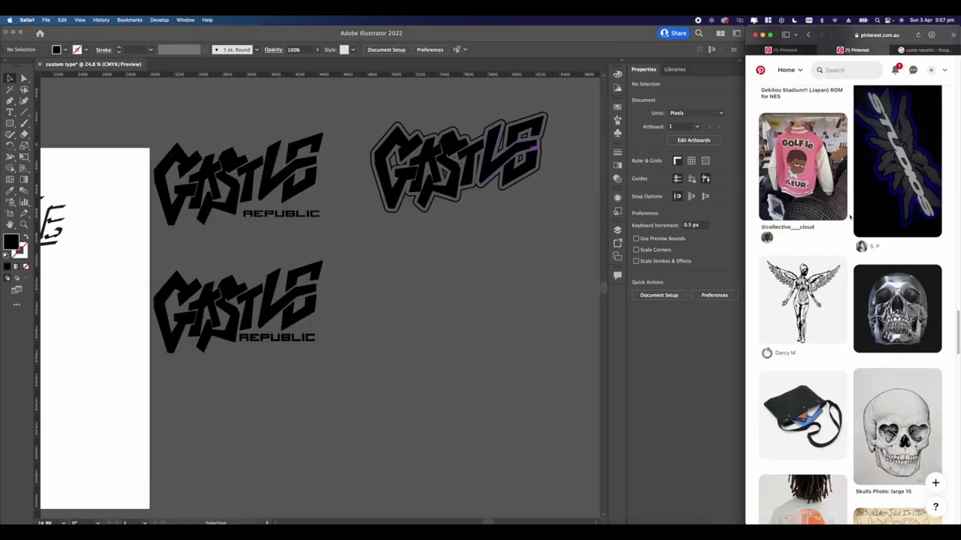
Move the lower REPUBLIC lettering onto the middle of its Castle wordmark and enlarge it to about 1124 px wide.
{"action": "left_click", "coordinate": [274, 353]}
{"action": "left_click", "coordinate": [263, 339]}
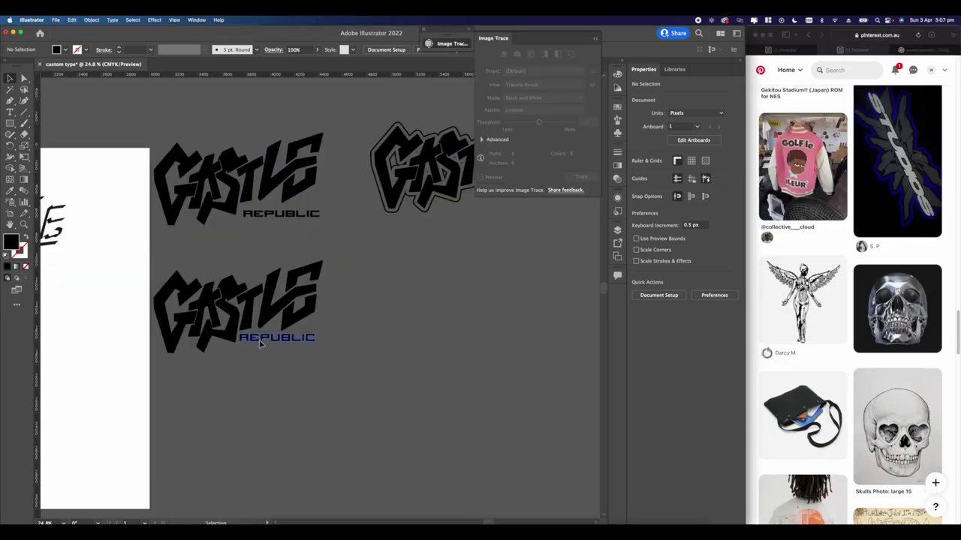
{"action": "left_click_drag", "start_coordinate": [261, 338], "coordinate": [252, 317]}
{"action": "scroll", "coordinate": [265, 313], "scroll_direction": "up", "scroll_amount": 2}
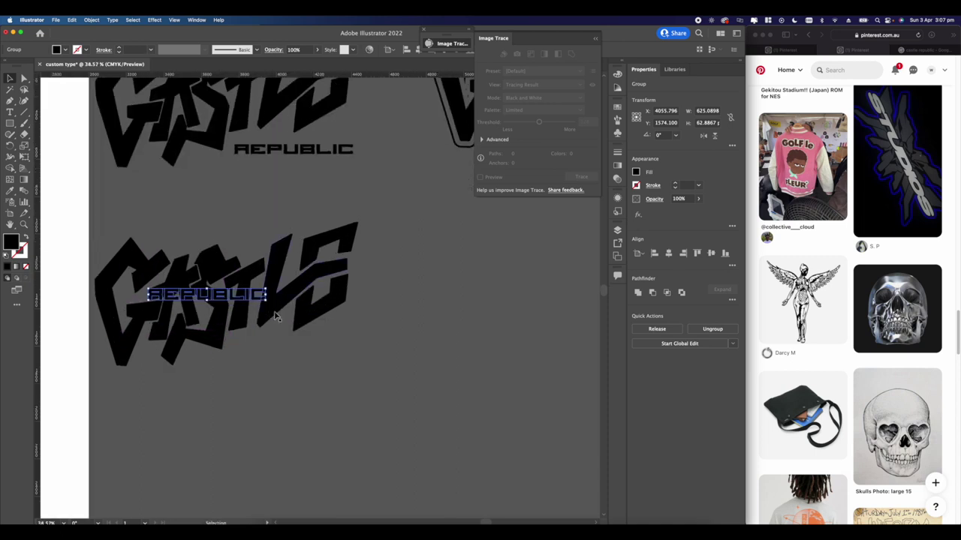
{"action": "left_click_drag", "start_coordinate": [265, 300], "coordinate": [364, 309]}
{"action": "mouse_move", "coordinate": [257, 297]}
{"action": "left_mouse_down"}
{"action": "mouse_move", "coordinate": [225, 293]}
{"action": "mouse_move", "coordinate": [255, 286]}
{"action": "mouse_move", "coordinate": [256, 297]}
{"action": "left_mouse_up"}
{"action": "left_click", "coordinate": [315, 403]}
{"action": "left_click", "coordinate": [285, 398]}
{"action": "left_click_drag", "start_coordinate": [316, 389], "coordinate": [135, 239]}
{"action": "left_click", "coordinate": [120, 234]}
Fill the enlarged REPUBLIC lettering over the lower Castle wordmark with orange.
{"action": "scroll", "coordinate": [132, 276], "scroll_direction": "up", "scroll_amount": 3}
{"action": "scroll", "coordinate": [203, 272], "scroll_direction": "down", "scroll_amount": 1}
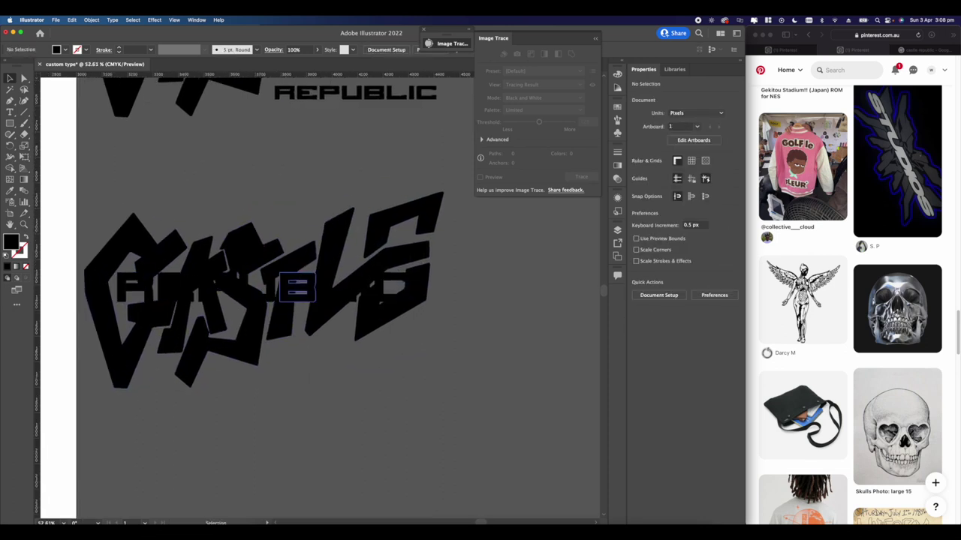
{"action": "left_click", "coordinate": [293, 289]}
{"action": "left_click_drag", "start_coordinate": [410, 288], "coordinate": [312, 290]}
{"action": "left_click", "coordinate": [301, 199]}
{"action": "scroll", "coordinate": [319, 270], "scroll_direction": "up", "scroll_amount": 3}
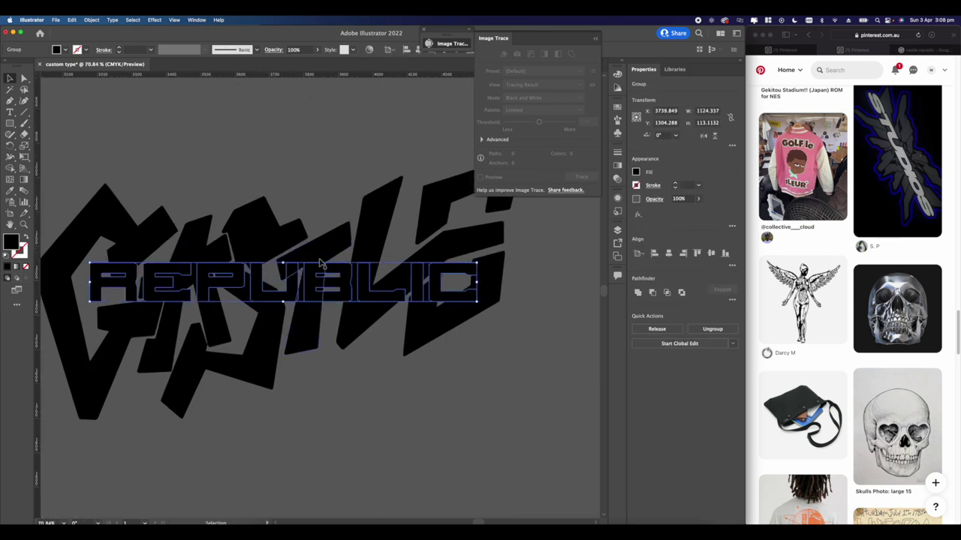
{"action": "left_click", "coordinate": [637, 173]}
{"action": "left_click", "coordinate": [624, 206]}
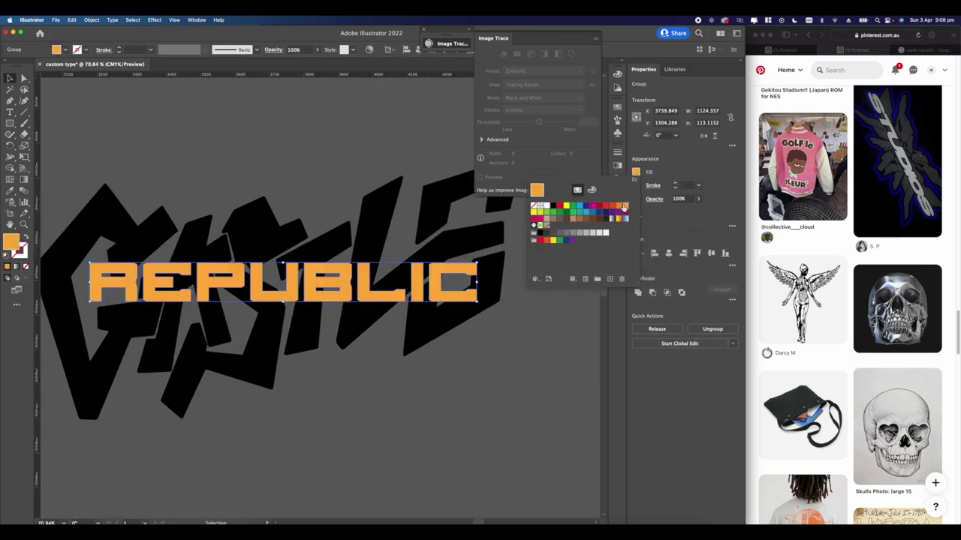
{"action": "left_click", "coordinate": [425, 392]}
Align the orange REPUBLIC lettering and the lower Castle wordmark to each other's vertical and horizontal centres.
{"action": "scroll", "coordinate": [307, 322], "scroll_direction": "down", "scroll_amount": 3}
{"action": "left_click_drag", "start_coordinate": [318, 363], "coordinate": [290, 279]}
{"action": "left_click", "coordinate": [710, 253]}
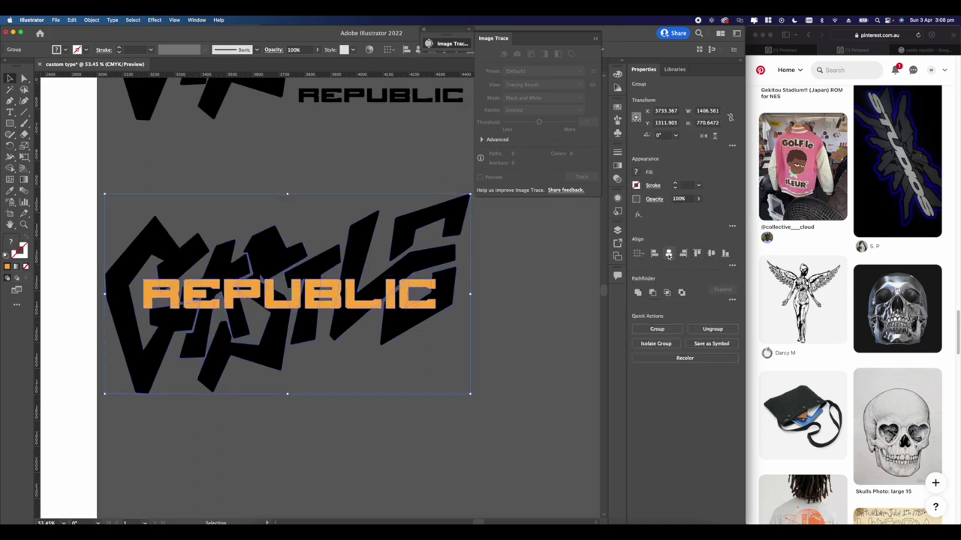
{"action": "left_click", "coordinate": [668, 254]}
{"action": "left_click", "coordinate": [511, 339]}
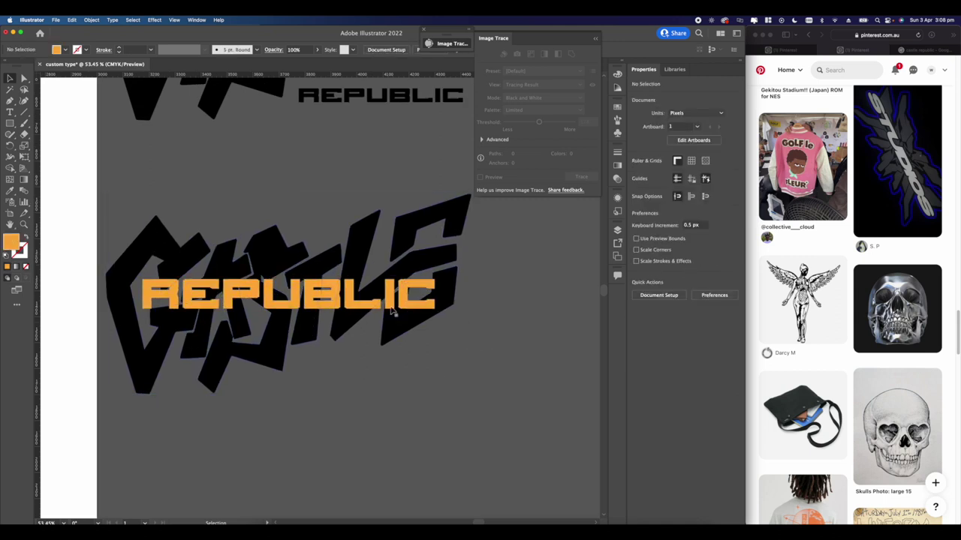
Stretch the orange REPUBLIC lettering sideways to about 1477 px wide so it overhangs both ends of the Castle wordmark, and nudge it slightly up.
{"action": "scroll", "coordinate": [323, 297], "scroll_direction": "up", "scroll_amount": 3}
{"action": "left_click", "coordinate": [297, 306]}
{"action": "left_click", "coordinate": [412, 367]}
{"action": "left_click", "coordinate": [368, 305]}
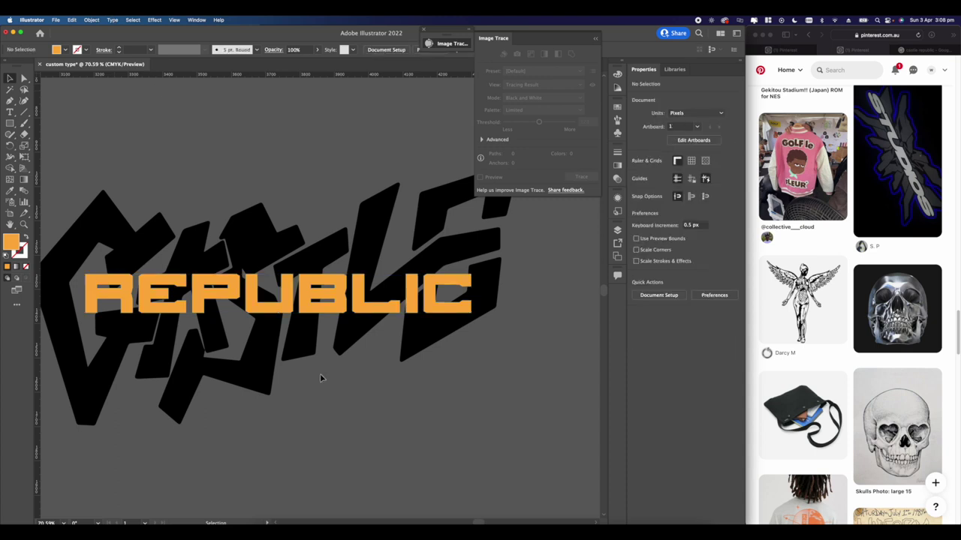
{"action": "scroll", "coordinate": [320, 380], "scroll_direction": "down", "scroll_amount": 3}
{"action": "left_click_drag", "start_coordinate": [411, 328], "coordinate": [441, 329]}
{"action": "left_click_drag", "start_coordinate": [183, 328], "coordinate": [143, 329]}
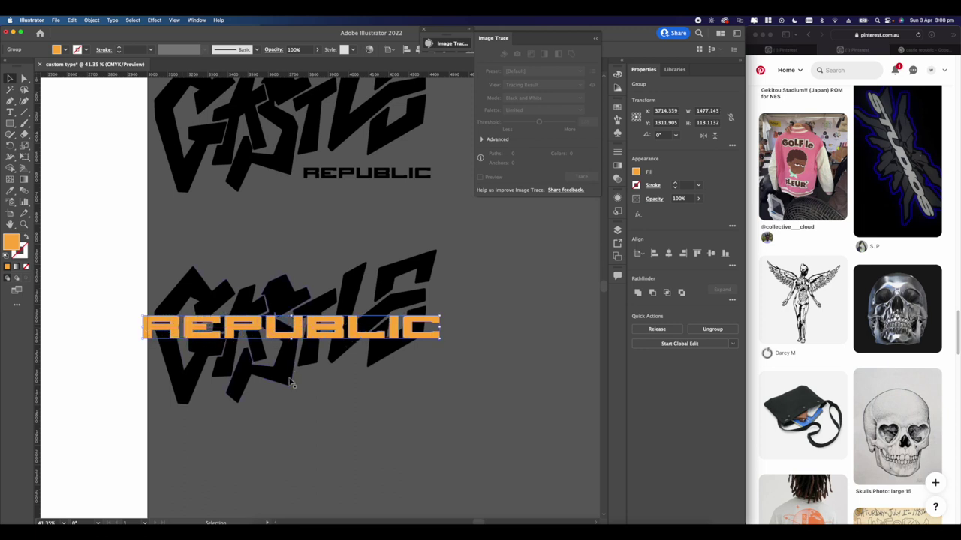
{"action": "left_click", "coordinate": [313, 412]}
{"action": "left_click_drag", "start_coordinate": [323, 337], "coordinate": [330, 332]}
Rotate the lower Castle wordmark about 3° clockwise behind the orange lettering.
{"action": "left_click", "coordinate": [366, 367]}
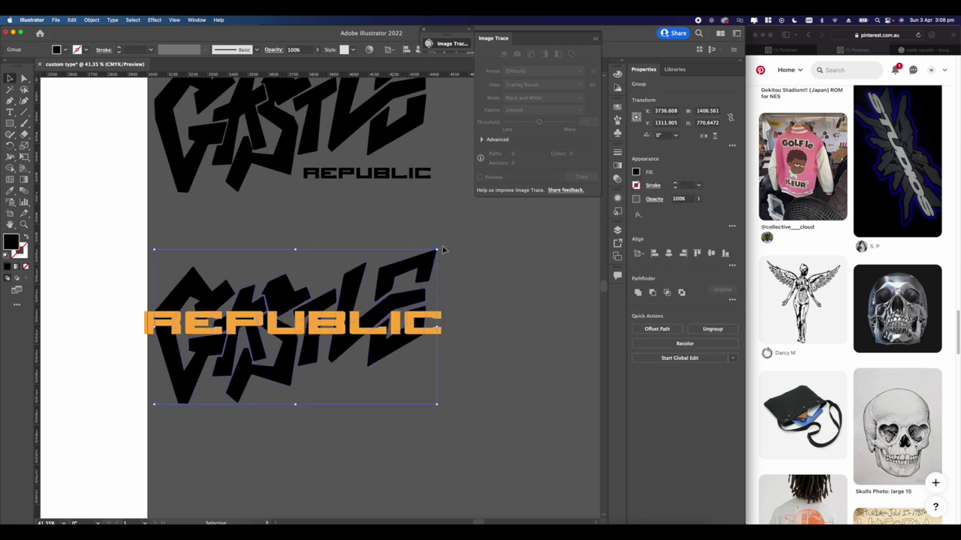
{"action": "left_click_drag", "start_coordinate": [440, 249], "coordinate": [444, 255]}
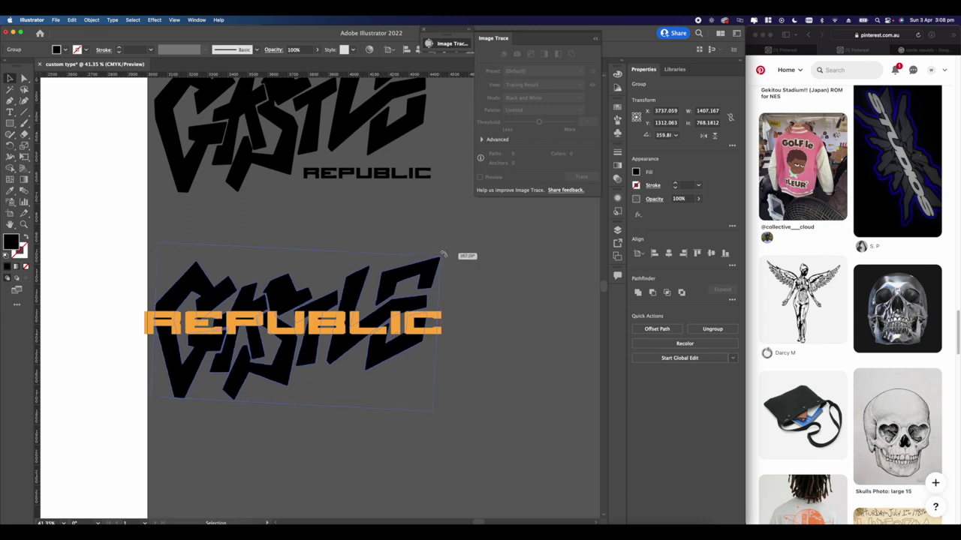
{"action": "left_click_drag", "start_coordinate": [343, 295], "coordinate": [343, 294]}
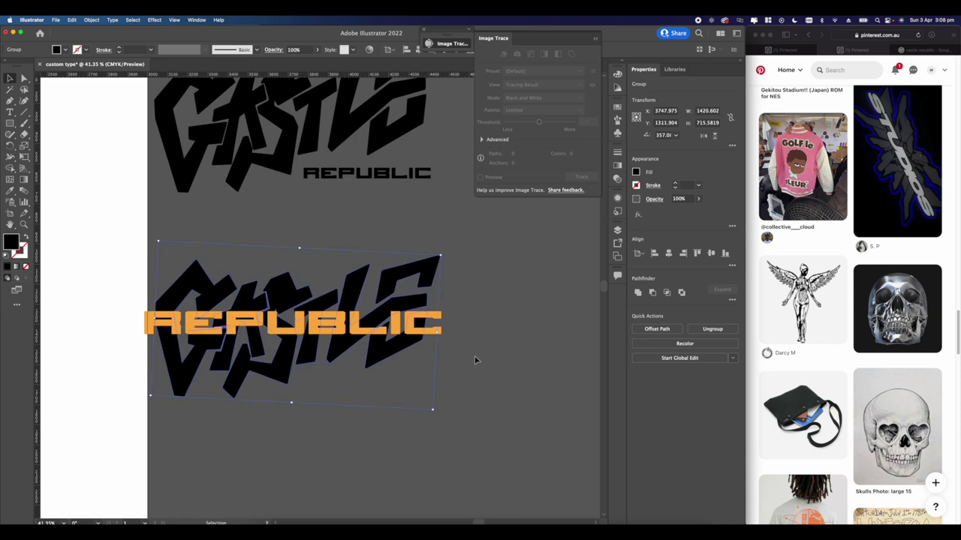
Centre the rotated Castle wordmark and the widened REPUBLIC lettering on each other both vertically and horizontally.
{"action": "left_click_drag", "start_coordinate": [475, 358], "coordinate": [284, 302]}
{"action": "left_click", "coordinate": [711, 254]}
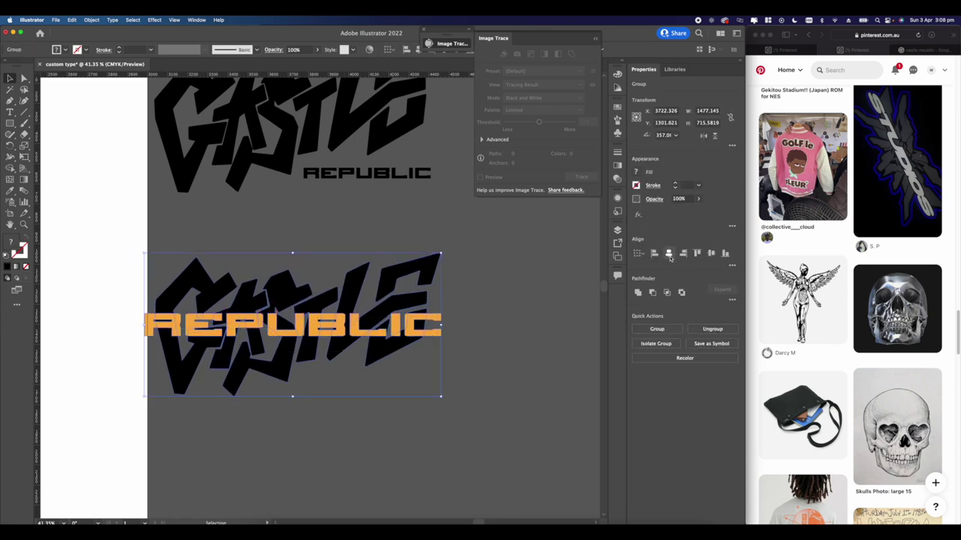
{"action": "left_click", "coordinate": [337, 389]}
{"action": "scroll", "coordinate": [345, 362], "scroll_direction": "up", "scroll_amount": 3}
{"action": "scroll", "coordinate": [343, 356], "scroll_direction": "left", "scroll_amount": 1}
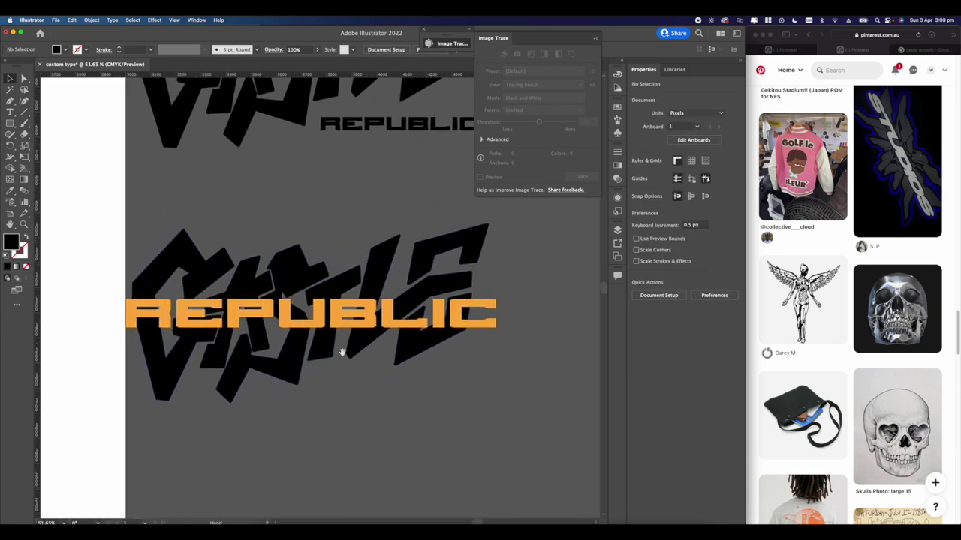
Start an Offset Path on the orange REPUBLIC lettering and preview it at 15 px and at 20 px.
{"action": "left_click", "coordinate": [300, 315]}
{"action": "left_click", "coordinate": [372, 367]}
{"action": "left_click", "coordinate": [373, 328]}
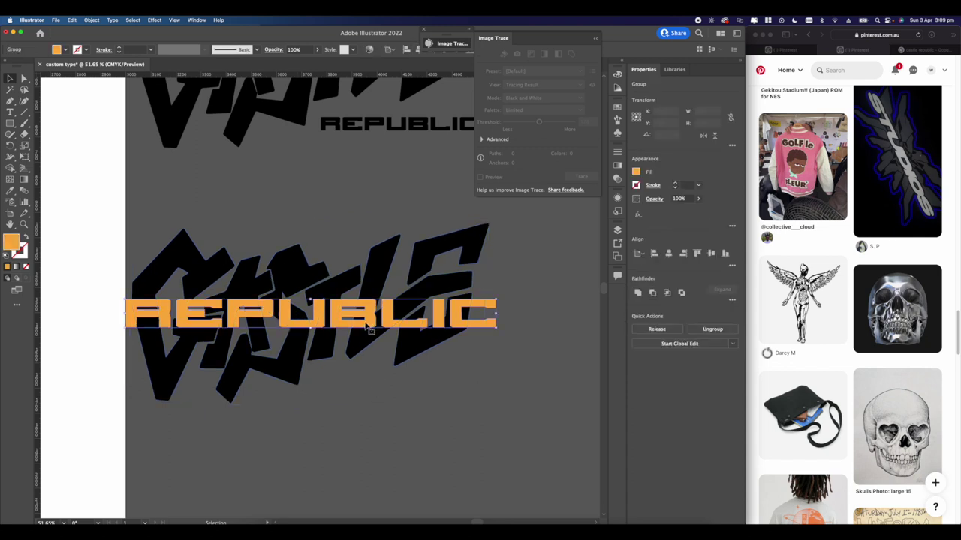
{"action": "scroll", "coordinate": [315, 319], "scroll_direction": "up", "scroll_amount": 3}
{"action": "left_click", "coordinate": [91, 20]}
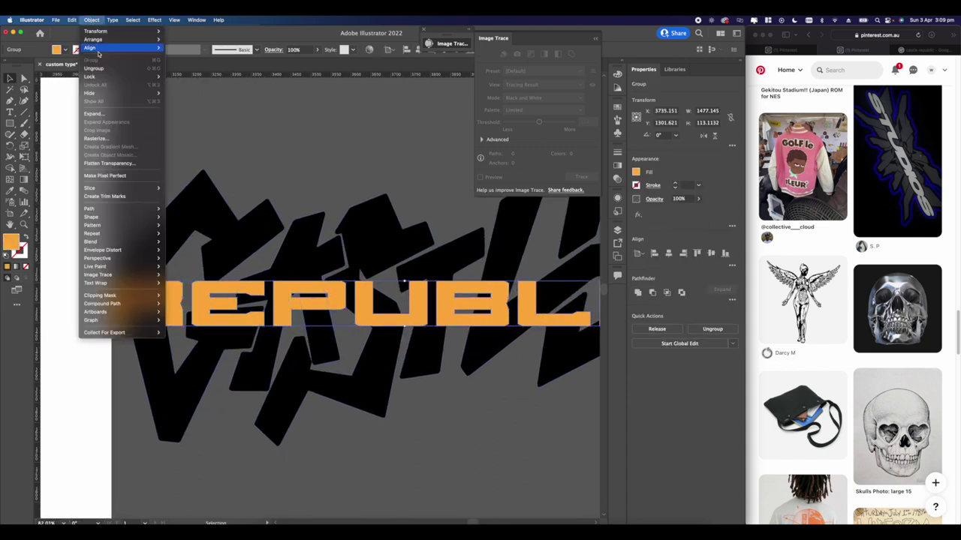
{"action": "mouse_move", "coordinate": [90, 208]}
{"action": "left_click", "coordinate": [174, 237]}
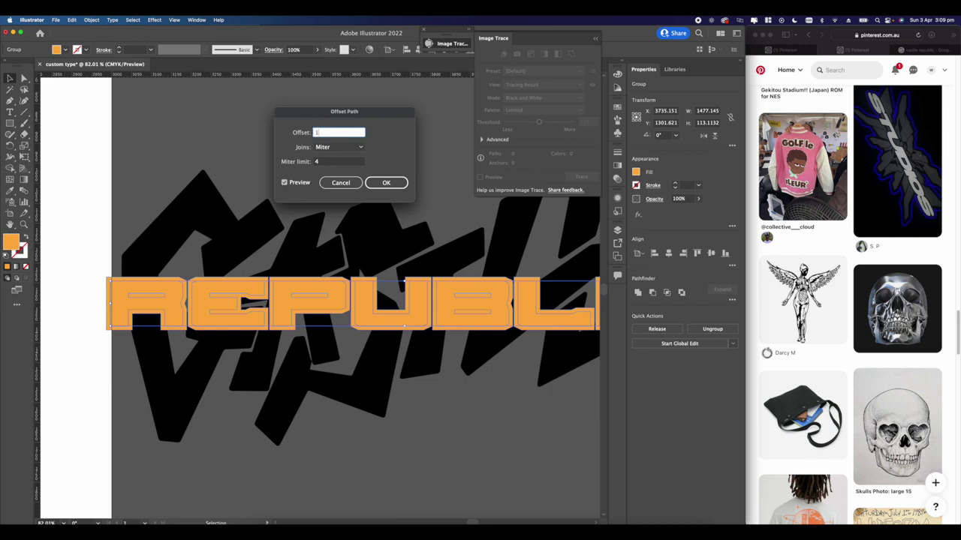
{"action": "type", "text": "15"}
{"action": "left_click", "coordinate": [284, 183]}
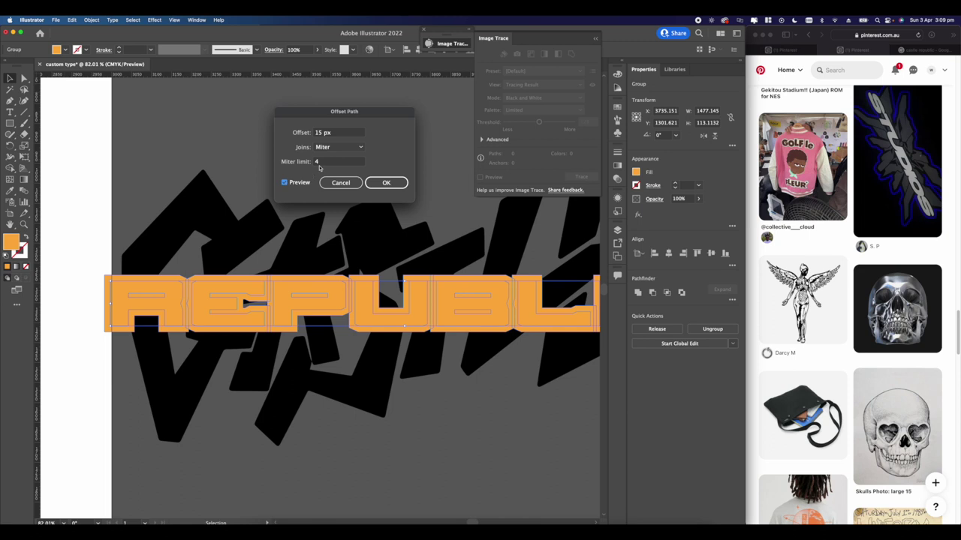
{"action": "left_click", "coordinate": [335, 133]}
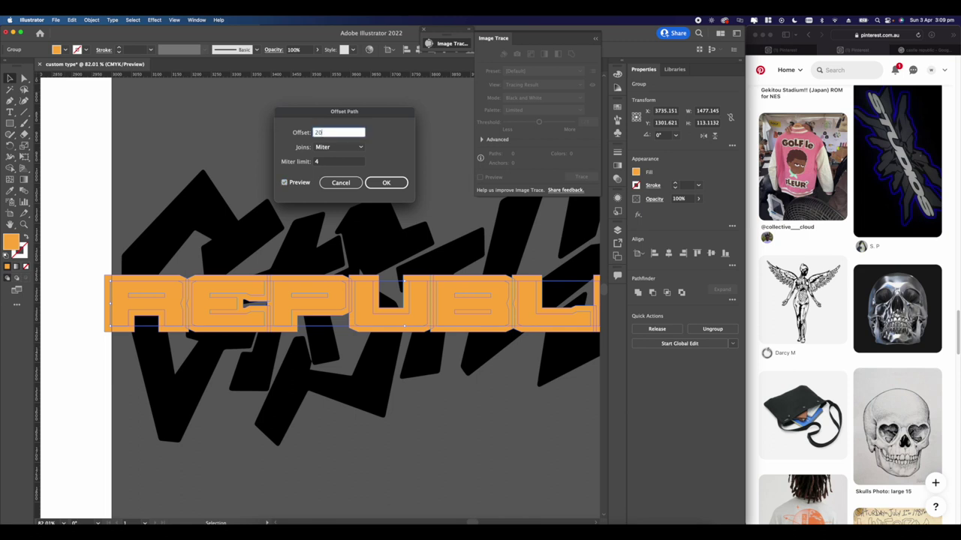
{"action": "type", "text": "20"}
{"action": "left_click", "coordinate": [285, 182]}
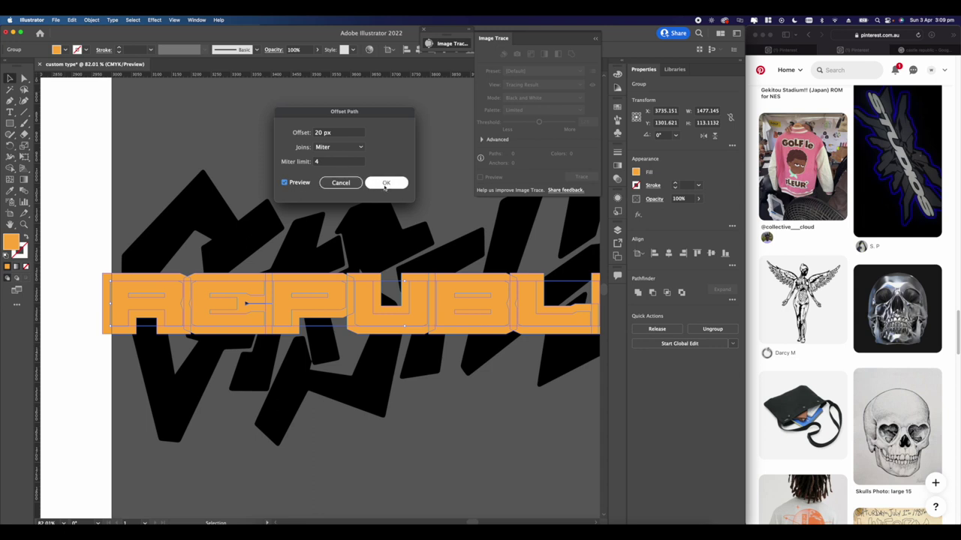
Set the REPUBLIC path offset to 18 px with Round joins and apply it.
{"action": "left_click", "coordinate": [333, 133]}
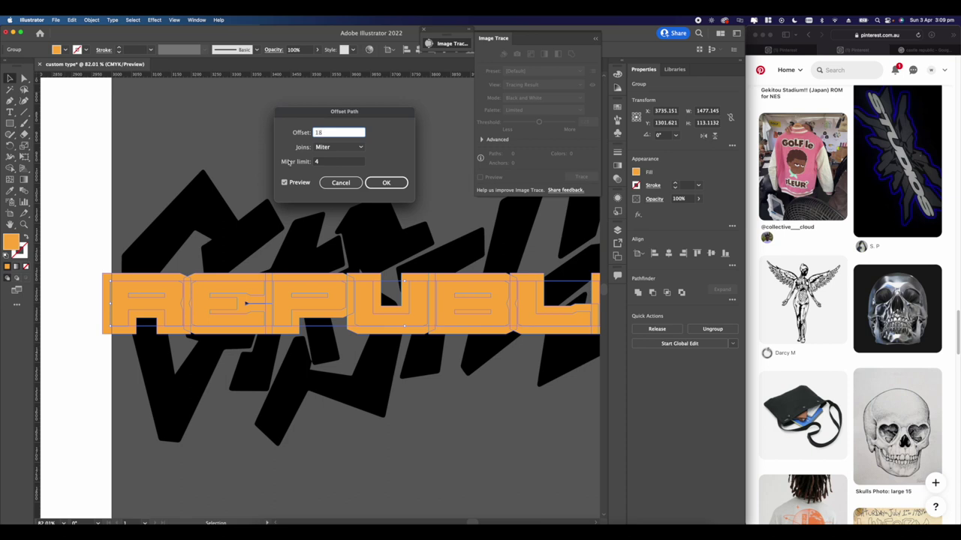
{"action": "left_click", "coordinate": [286, 184]}
{"action": "left_click", "coordinate": [286, 185]}
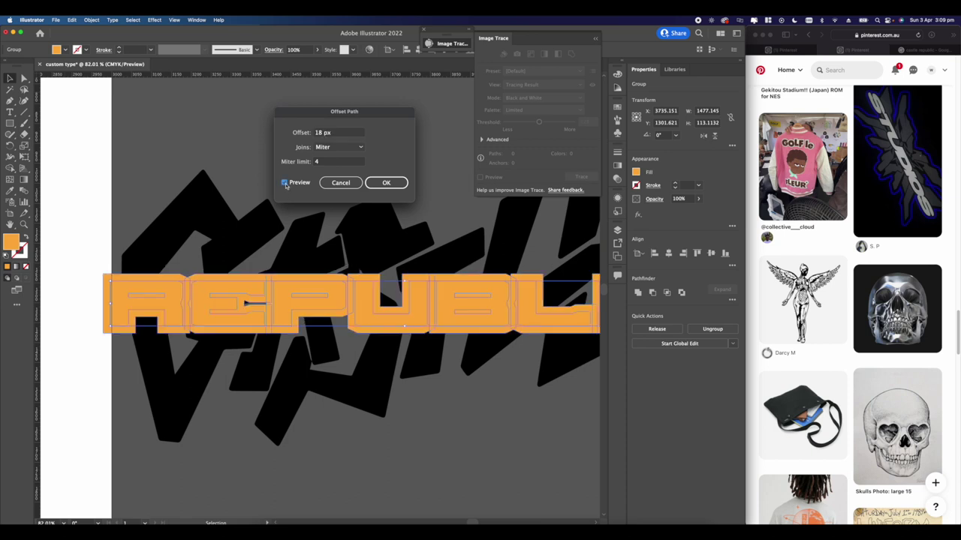
{"action": "left_click", "coordinate": [333, 147]}
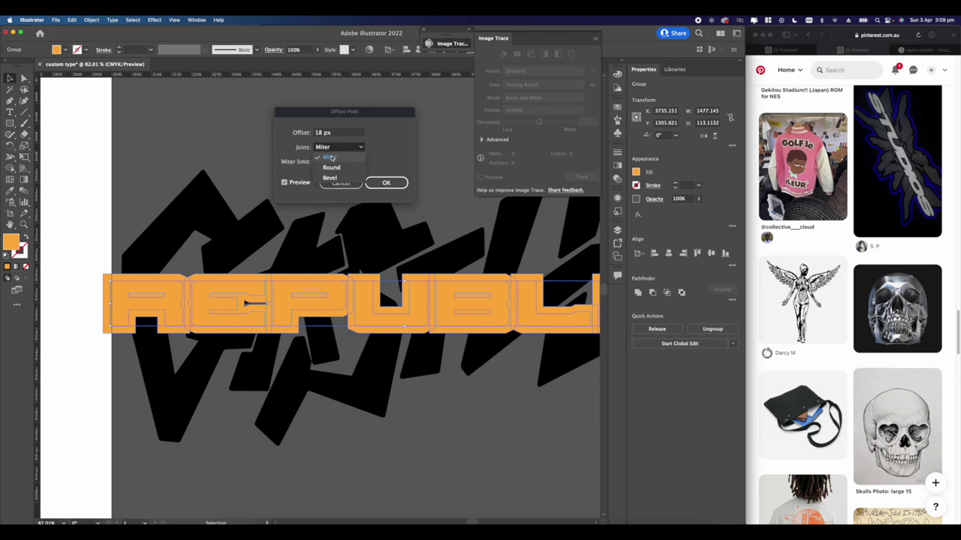
{"action": "left_click", "coordinate": [332, 167]}
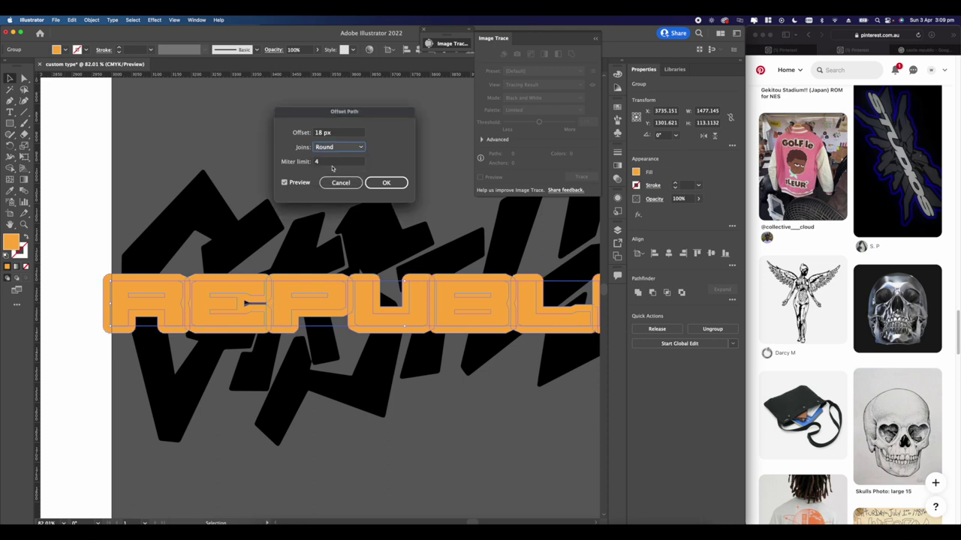
{"action": "left_click", "coordinate": [398, 185]}
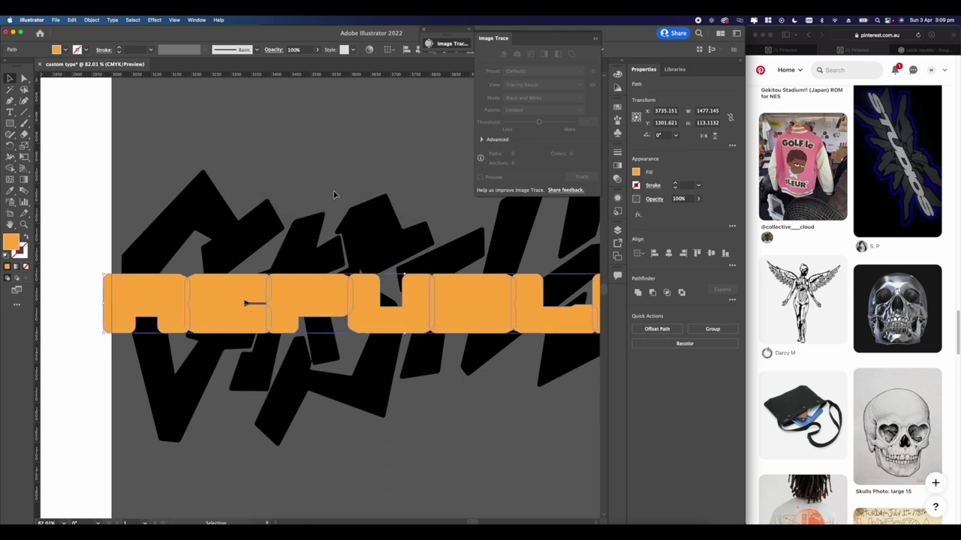
Group the offset shapes with the REPUBLIC lettering and shift the group slightly up over the Castle wordmark.
{"action": "scroll", "coordinate": [311, 172], "scroll_direction": "down", "scroll_amount": 3}
{"action": "left_click_drag", "start_coordinate": [282, 166], "coordinate": [244, 201]}
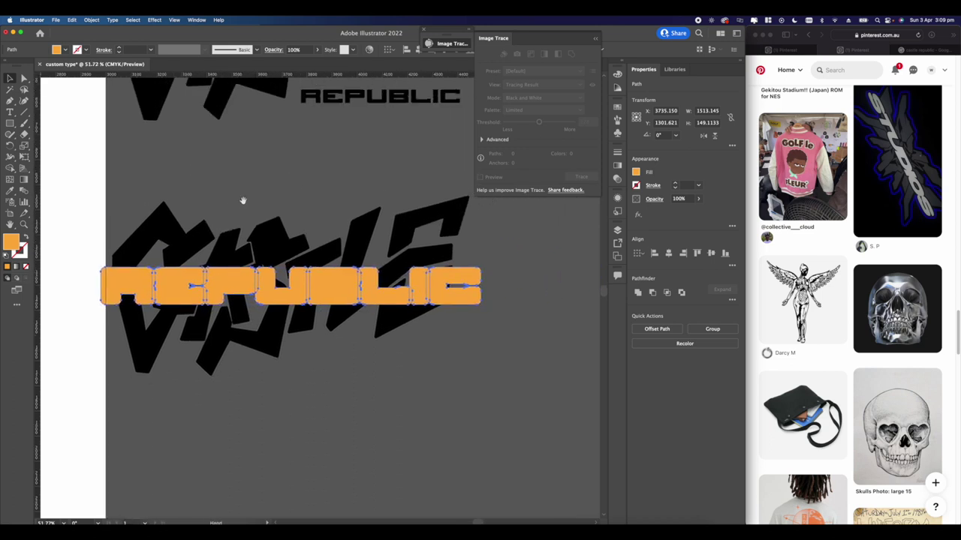
{"action": "key", "text": "super+g"}
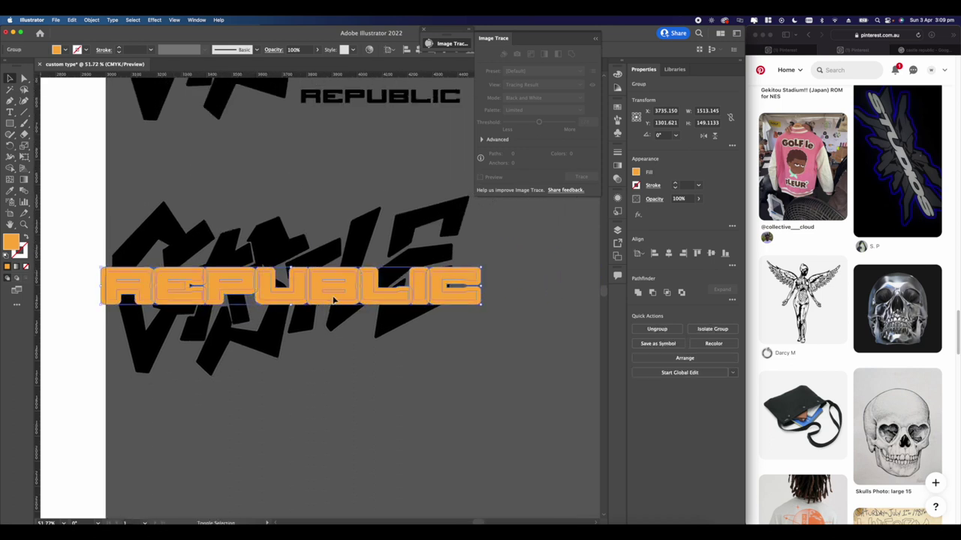
{"action": "left_click_drag", "start_coordinate": [332, 301], "coordinate": [332, 295]}
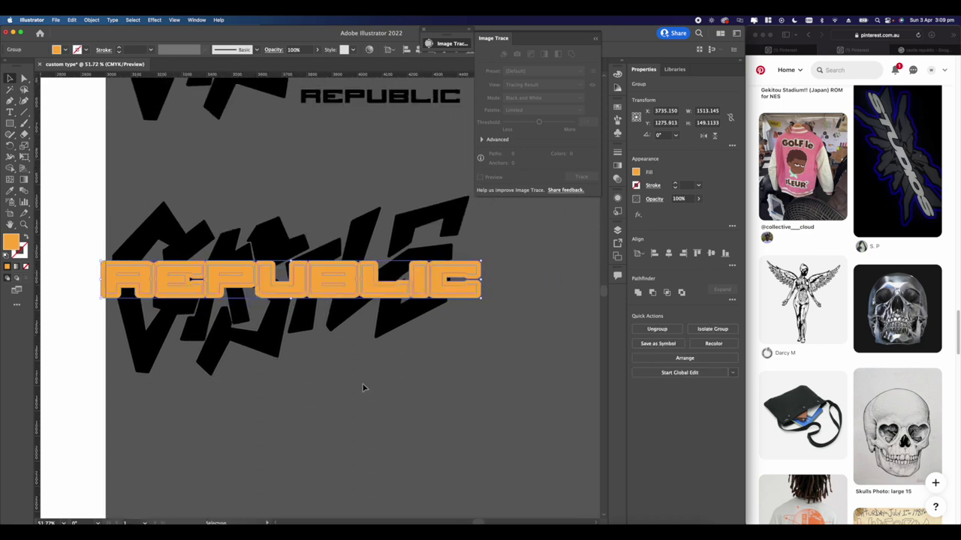
{"action": "left_click", "coordinate": [371, 400]}
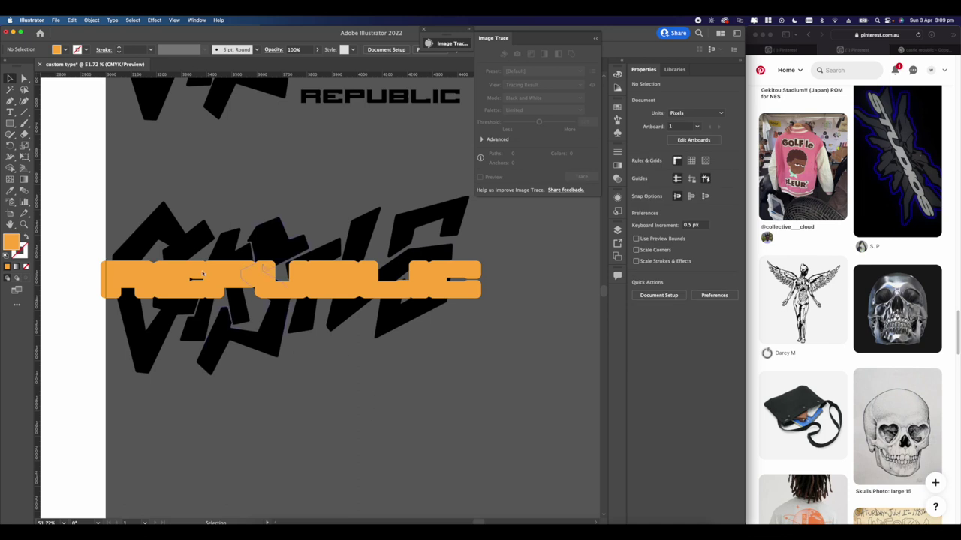
With Castle and REPUBLIC both selected, use Shape Builder with a red fill on the first Castle letter's parts above and below the orange band.
{"action": "left_click_drag", "start_coordinate": [86, 176], "coordinate": [534, 437]}
{"action": "scroll", "coordinate": [203, 235], "scroll_direction": "up", "scroll_amount": 5}
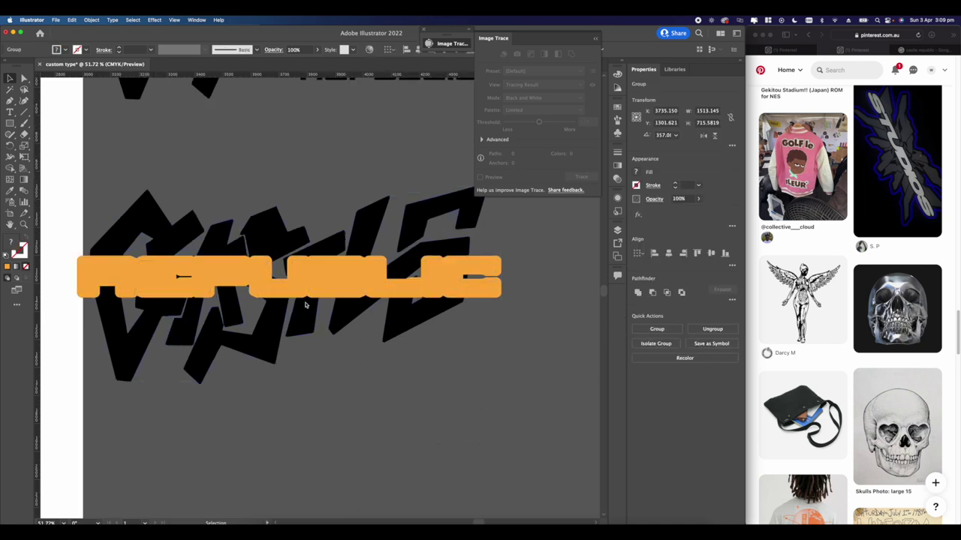
{"action": "left_click", "coordinate": [9, 169]}
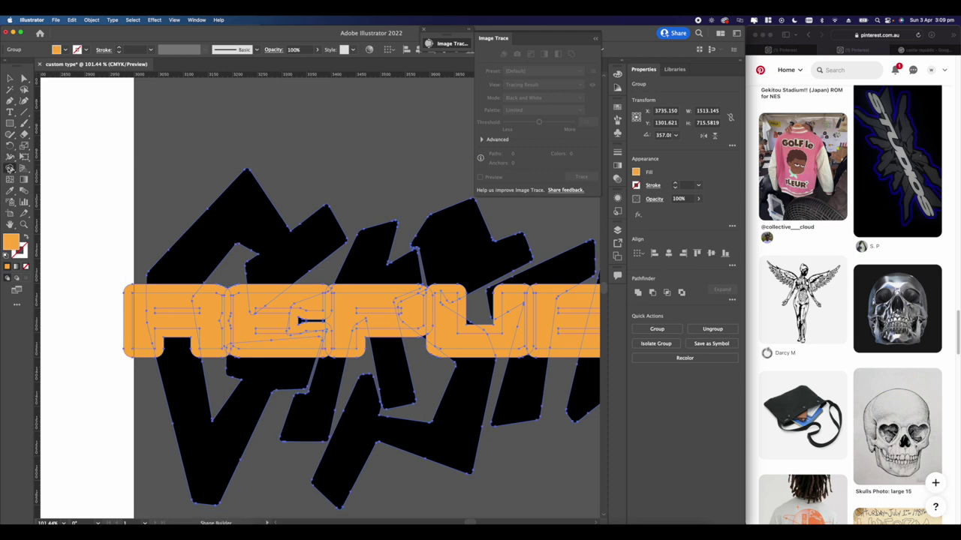
{"action": "left_click", "coordinate": [635, 173]}
{"action": "left_click", "coordinate": [613, 207]}
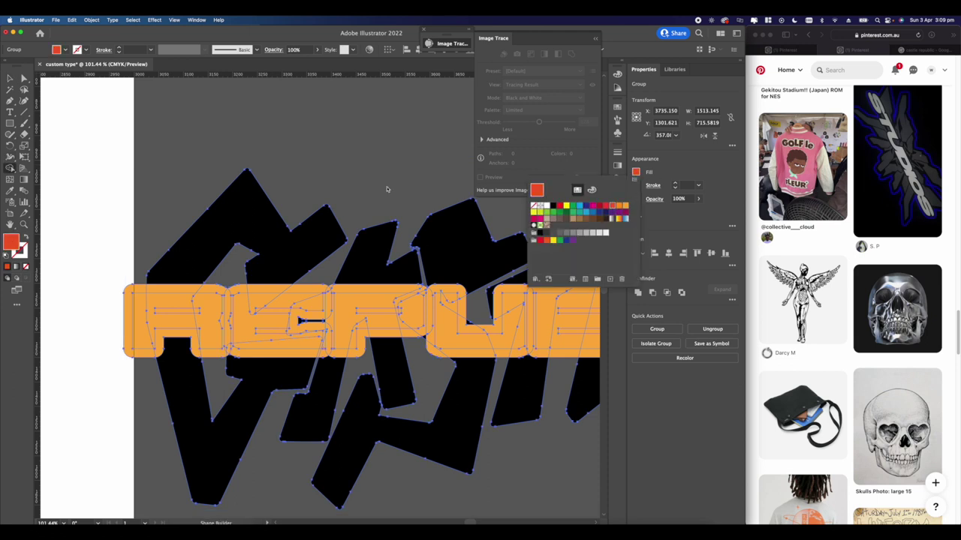
{"action": "left_click", "coordinate": [274, 212]}
{"action": "scroll", "coordinate": [284, 328], "scroll_direction": "down", "scroll_amount": 3}
{"action": "left_click", "coordinate": [283, 328]}
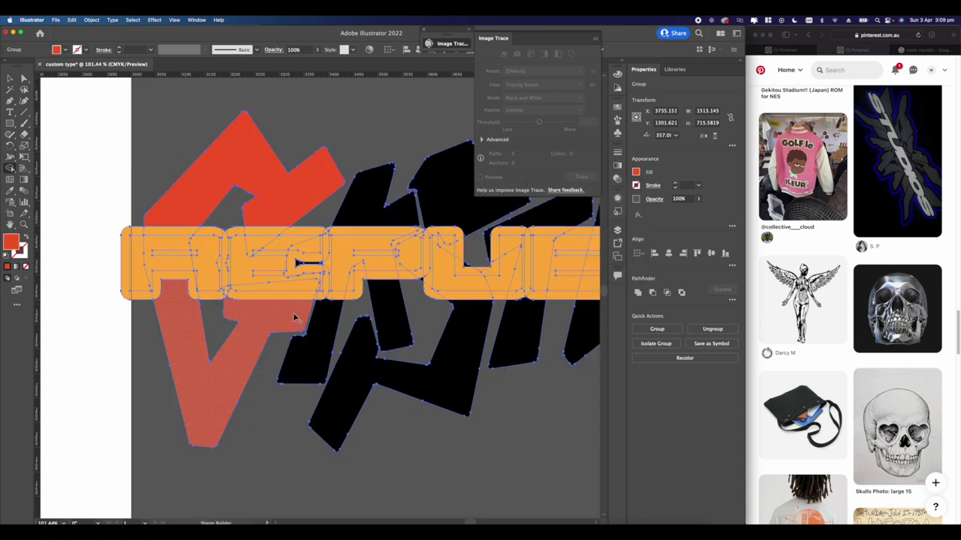
Use Shape Builder to fill the A's and S's parts above and below the orange REPUBLIC band red.
{"action": "scroll", "coordinate": [314, 265], "scroll_direction": "up", "scroll_amount": 5}
{"action": "scroll", "coordinate": [314, 265], "scroll_direction": "down", "scroll_amount": 2}
{"action": "left_click", "coordinate": [308, 262]}
{"action": "scroll", "coordinate": [307, 261], "scroll_direction": "down", "scroll_amount": 4}
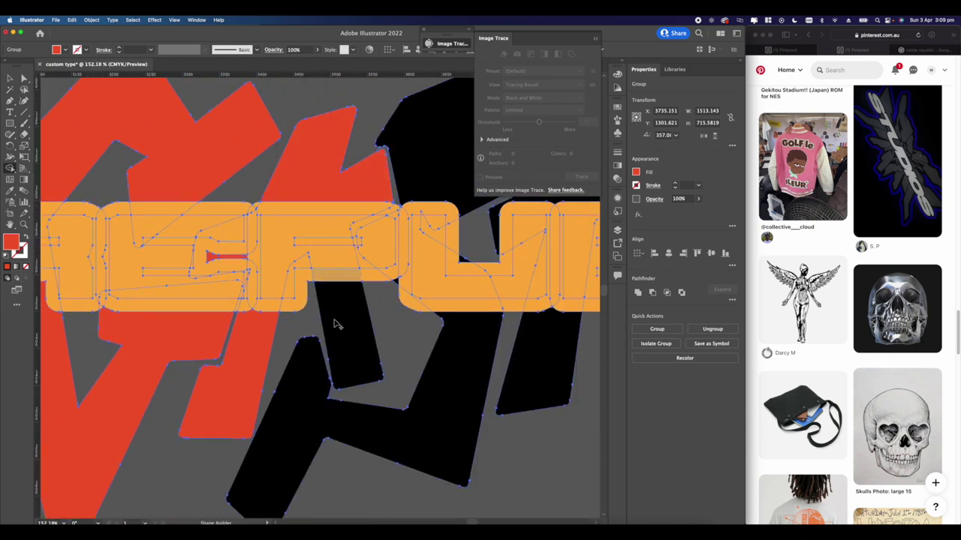
{"action": "left_click", "coordinate": [333, 375]}
{"action": "scroll", "coordinate": [241, 257], "scroll_direction": "right", "scroll_amount": 3}
{"action": "left_click", "coordinate": [285, 189]}
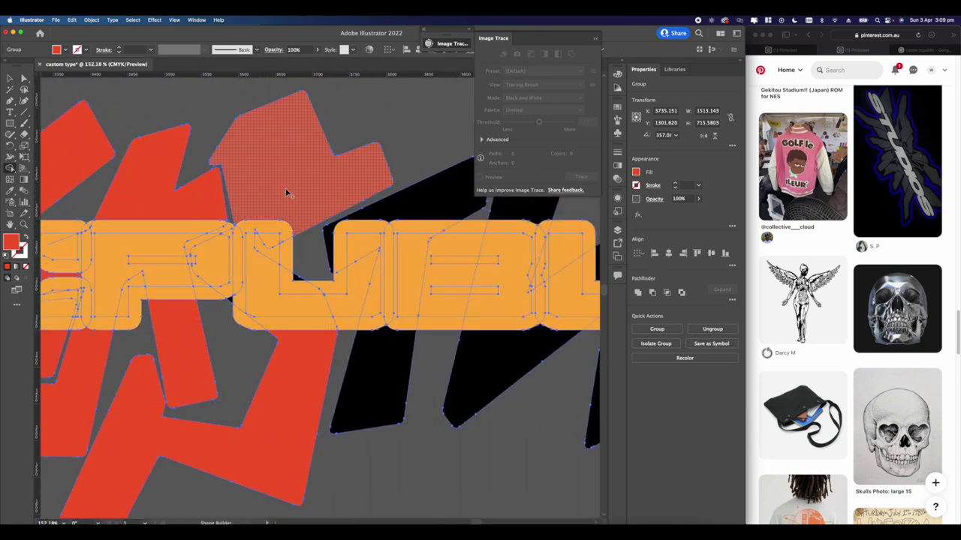
Use Shape Builder to fill the remaining T, L and E parts outside the orange band red, including the small sliver.
{"action": "scroll", "coordinate": [326, 301], "scroll_direction": "up", "scroll_amount": 5}
{"action": "scroll", "coordinate": [326, 300], "scroll_direction": "down", "scroll_amount": 2}
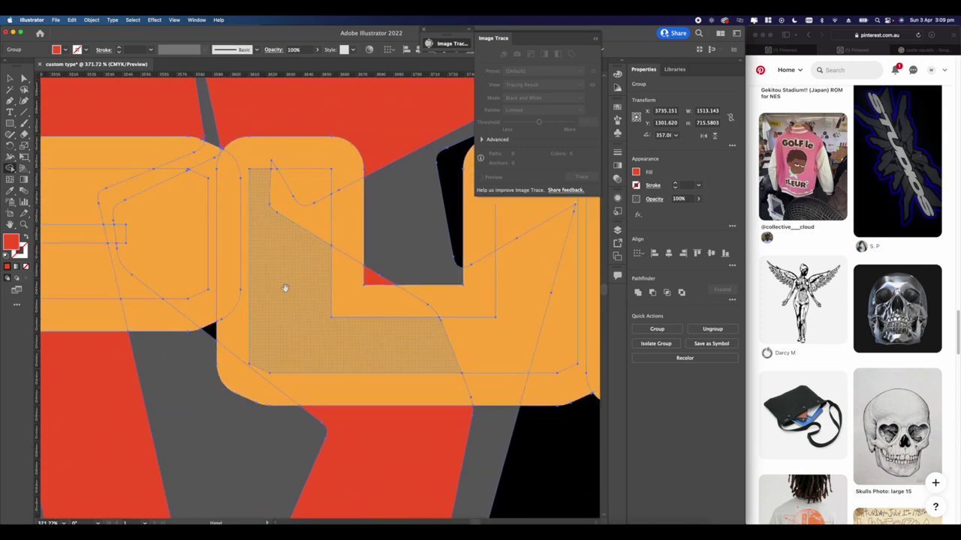
{"action": "scroll", "coordinate": [293, 302], "scroll_direction": "down", "scroll_amount": 3}
{"action": "scroll", "coordinate": [293, 302], "scroll_direction": "right", "scroll_amount": 3}
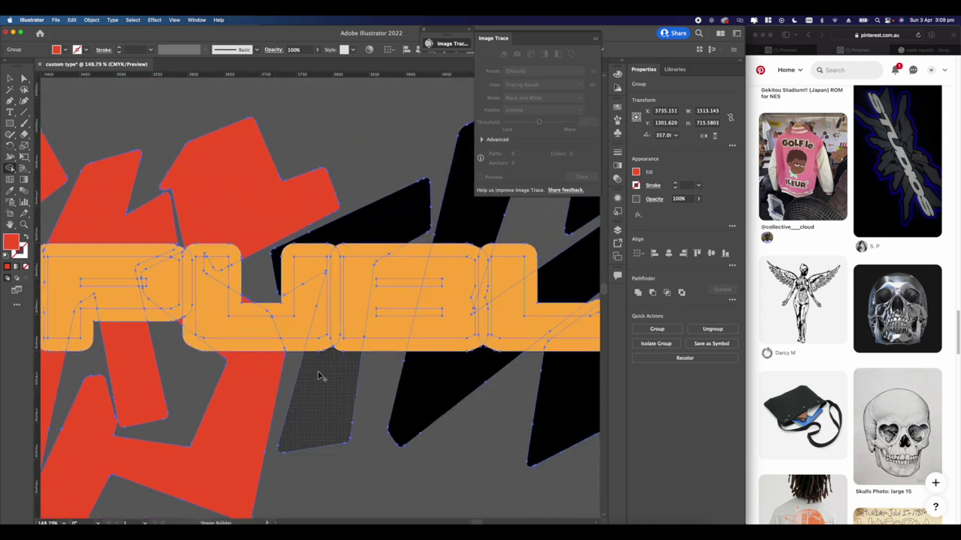
{"action": "scroll", "coordinate": [183, 224], "scroll_direction": "right", "scroll_amount": 3}
{"action": "left_click", "coordinate": [188, 222]}
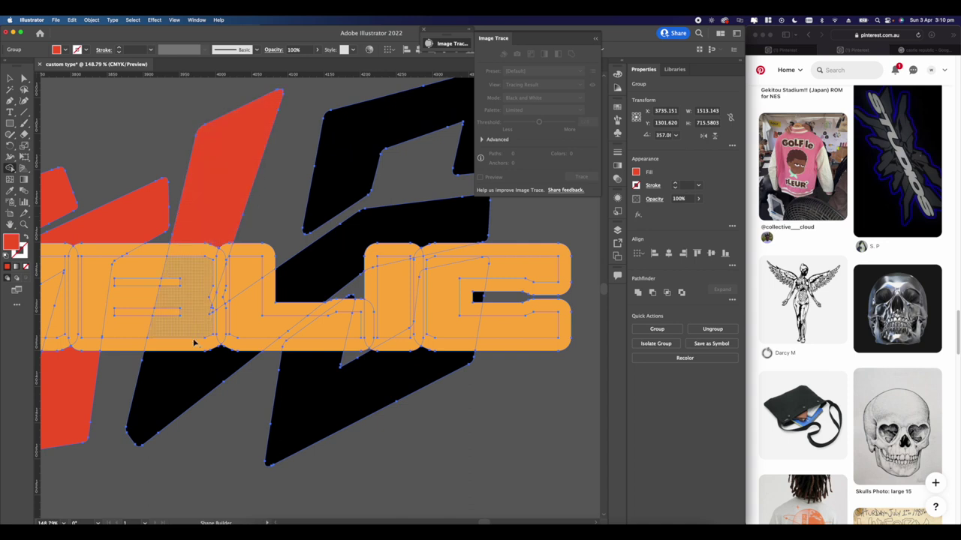
{"action": "left_click", "coordinate": [186, 385]}
{"action": "left_click", "coordinate": [323, 319]}
{"action": "left_click", "coordinate": [314, 386]}
{"action": "scroll", "coordinate": [473, 292], "scroll_direction": "up", "scroll_amount": 3}
{"action": "scroll", "coordinate": [291, 299], "scroll_direction": "up", "scroll_amount": 3}
{"action": "left_click", "coordinate": [291, 299]}
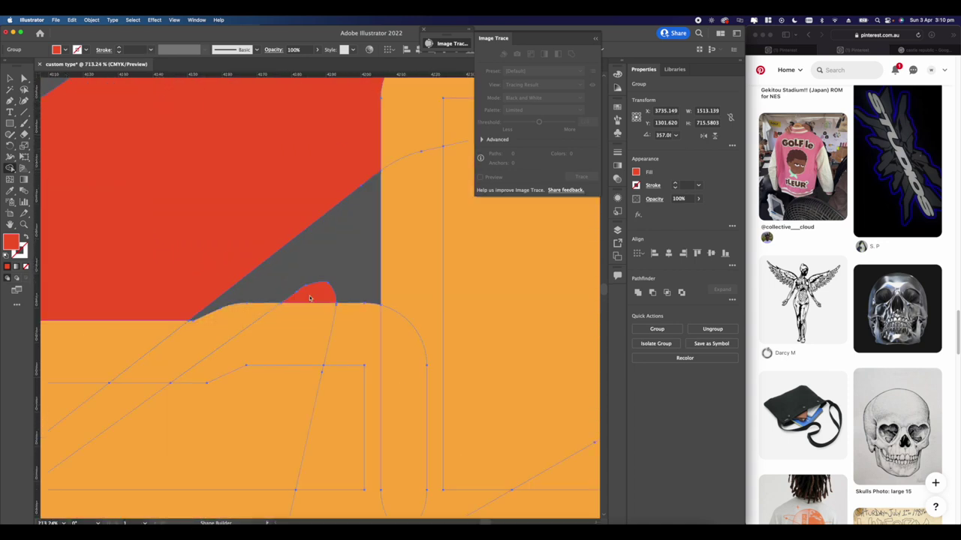
{"action": "scroll", "coordinate": [302, 262], "scroll_direction": "down", "scroll_amount": 6}
{"action": "scroll", "coordinate": [302, 264], "scroll_direction": "down", "scroll_amount": 2}
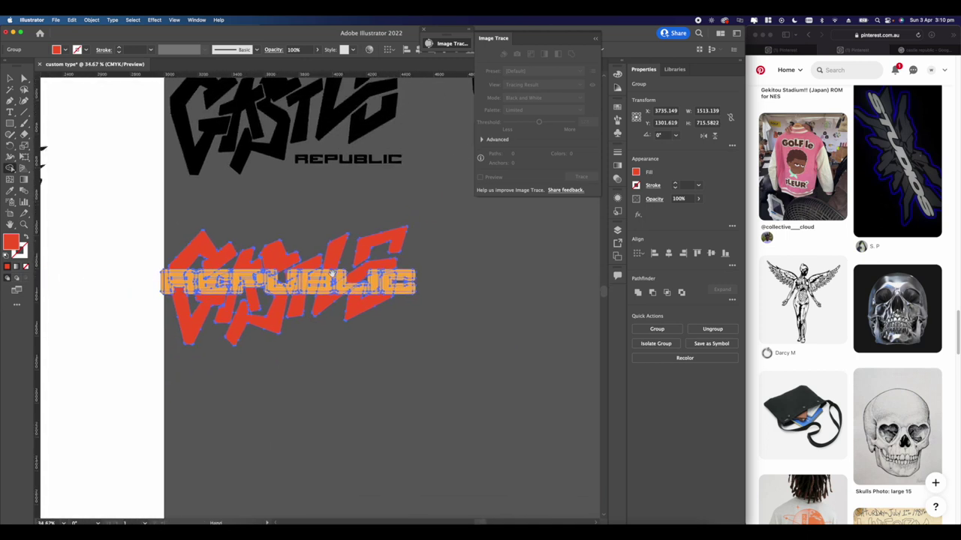
Directly select and delete the orange offset shapes around the R, E and P of REPUBLIC.
{"action": "scroll", "coordinate": [251, 257], "scroll_direction": "up", "scroll_amount": 2}
{"action": "left_click", "coordinate": [24, 78]}
{"action": "left_click", "coordinate": [133, 178]}
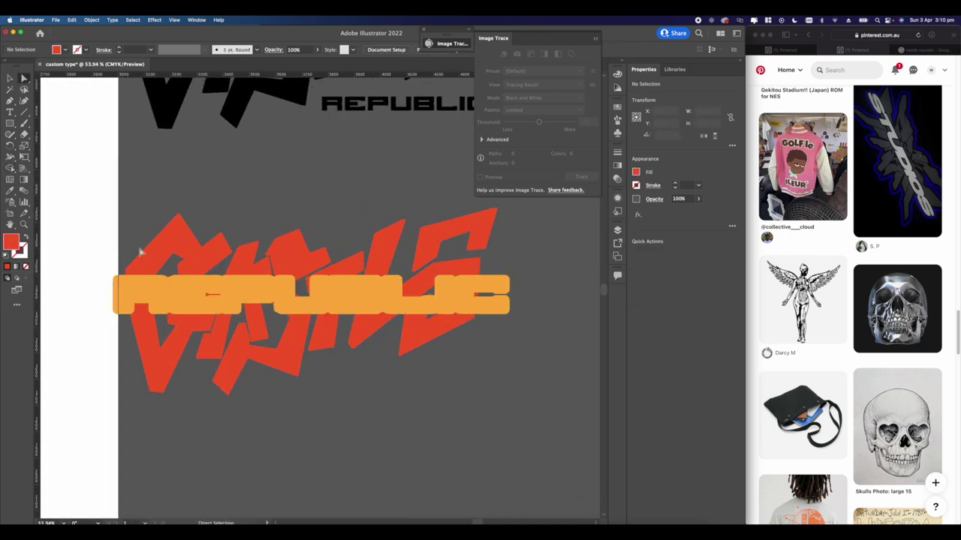
{"action": "scroll", "coordinate": [139, 248], "scroll_direction": "up", "scroll_amount": 3}
{"action": "left_click", "coordinate": [185, 324]}
{"action": "key", "text": "Delete"}
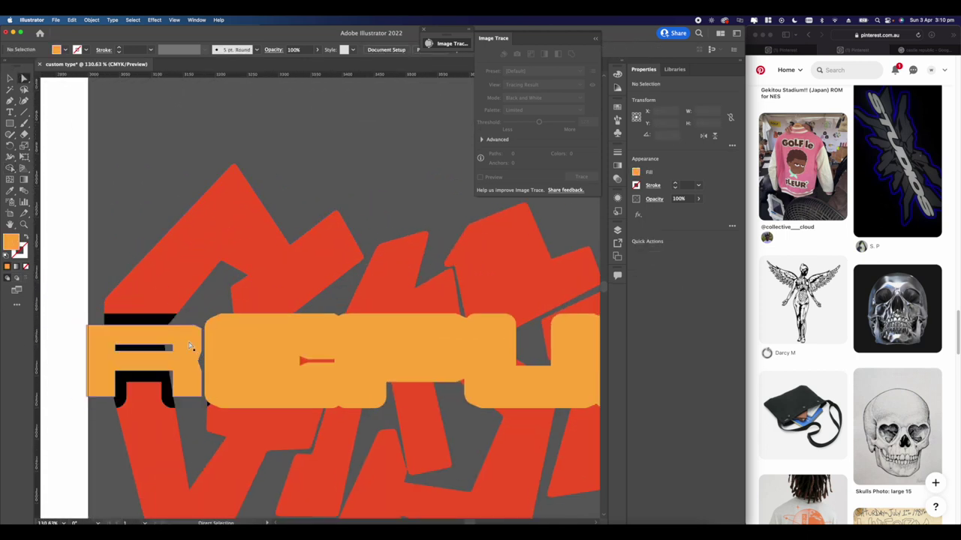
{"action": "left_click", "coordinate": [259, 321]}
{"action": "key", "text": "Delete"}
{"action": "left_click", "coordinate": [357, 340]}
{"action": "key", "text": "Delete"}
Delete the orange offset shapes around the U, I and C of REPUBLIC.
{"action": "scroll", "coordinate": [360, 328], "scroll_direction": "down", "scroll_amount": 3}
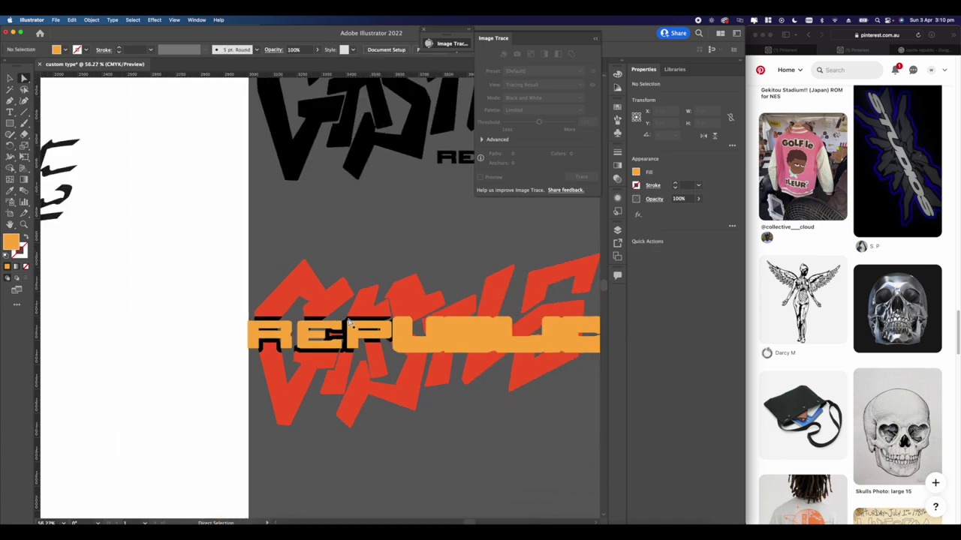
{"action": "scroll", "coordinate": [371, 323], "scroll_direction": "up", "scroll_amount": 2}
{"action": "scroll", "coordinate": [379, 318], "scroll_direction": "up", "scroll_amount": 2}
{"action": "left_click", "coordinate": [397, 311]}
{"action": "key", "text": "Delete"}
{"action": "scroll", "coordinate": [406, 315], "scroll_direction": "down", "scroll_amount": 3}
{"action": "scroll", "coordinate": [431, 323], "scroll_direction": "up", "scroll_amount": 5}
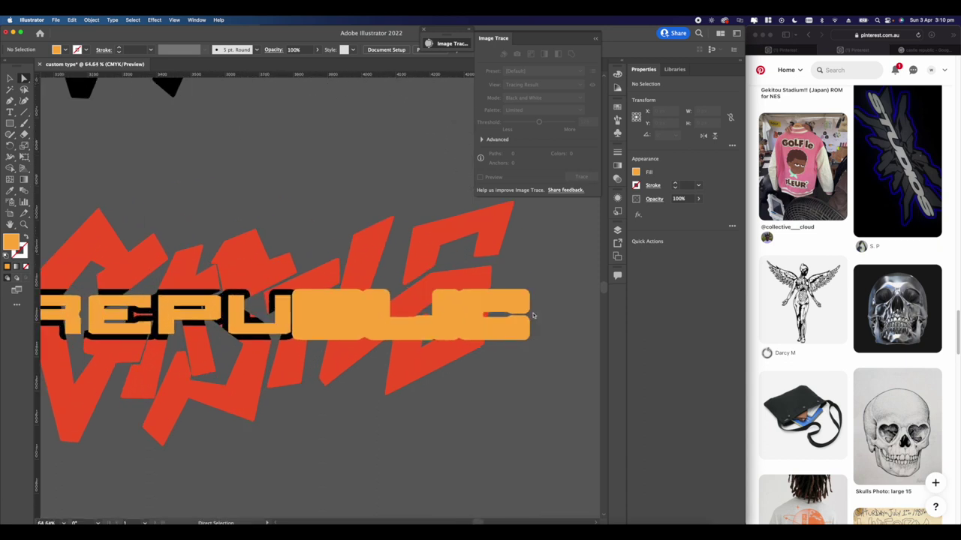
{"action": "left_click", "coordinate": [433, 289]}
{"action": "key", "text": "Delete"}
{"action": "left_click", "coordinate": [390, 285]}
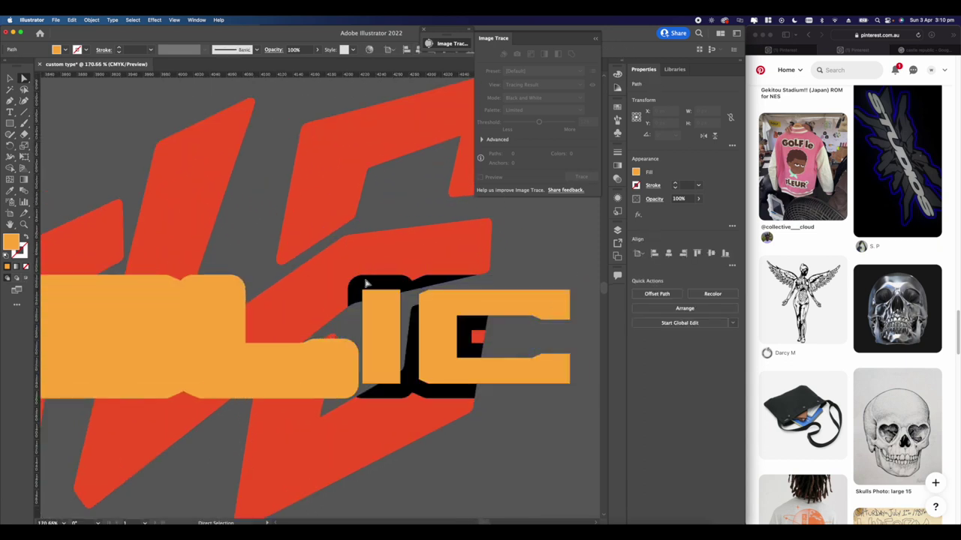
{"action": "key", "text": "Delete"}
Delete the orange offset shapes around the B and L of REPUBLIC.
{"action": "scroll", "coordinate": [390, 287], "scroll_direction": "down", "scroll_amount": 5}
{"action": "scroll", "coordinate": [390, 287], "scroll_direction": "up", "scroll_amount": 5}
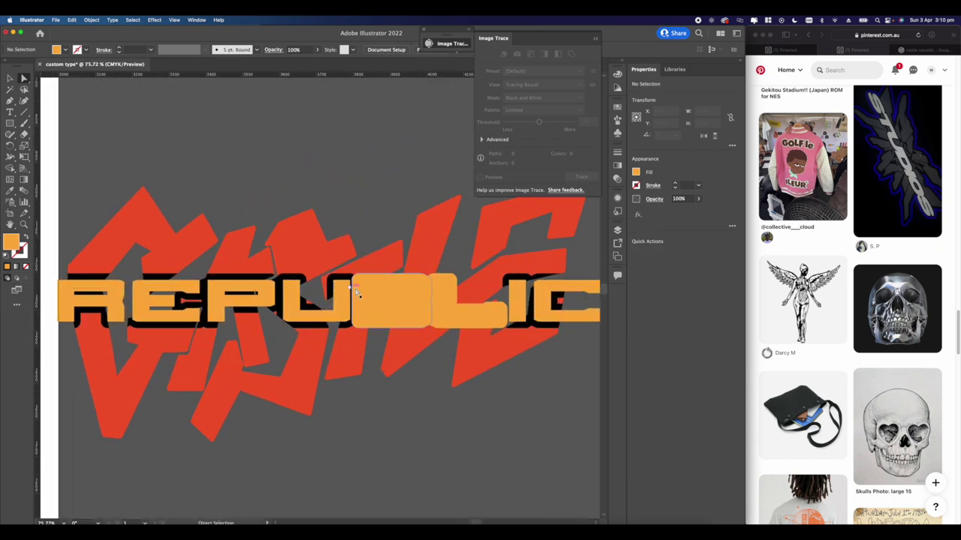
{"action": "left_click", "coordinate": [364, 277]}
{"action": "key", "text": "Delete"}
{"action": "left_click", "coordinate": [489, 277]}
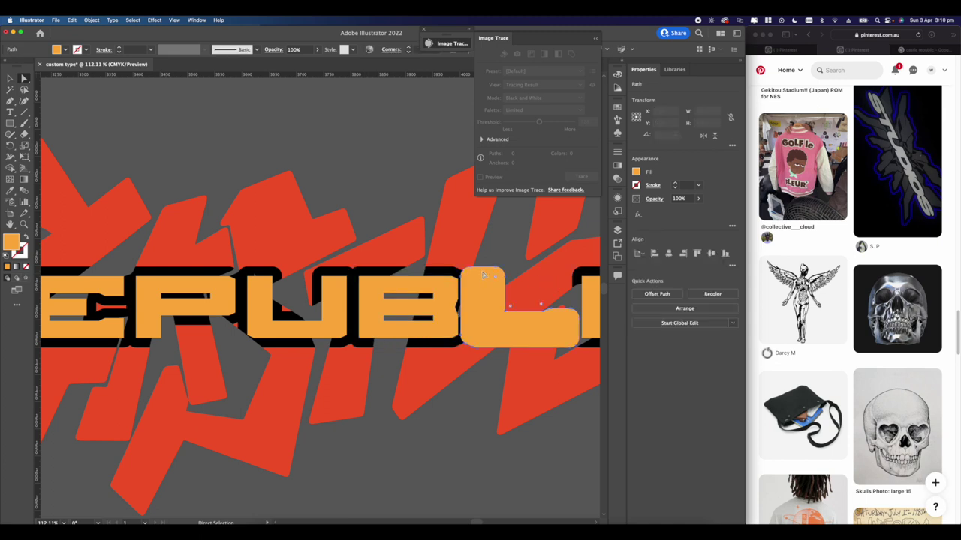
{"action": "key", "text": "Delete"}
Delete the leftover black Castle fragments around the R and E of REPUBLIC.
{"action": "scroll", "coordinate": [488, 278], "scroll_direction": "down", "scroll_amount": 4}
{"action": "scroll", "coordinate": [502, 280], "scroll_direction": "up", "scroll_amount": 3}
{"action": "scroll", "coordinate": [418, 330], "scroll_direction": "right", "scroll_amount": 2}
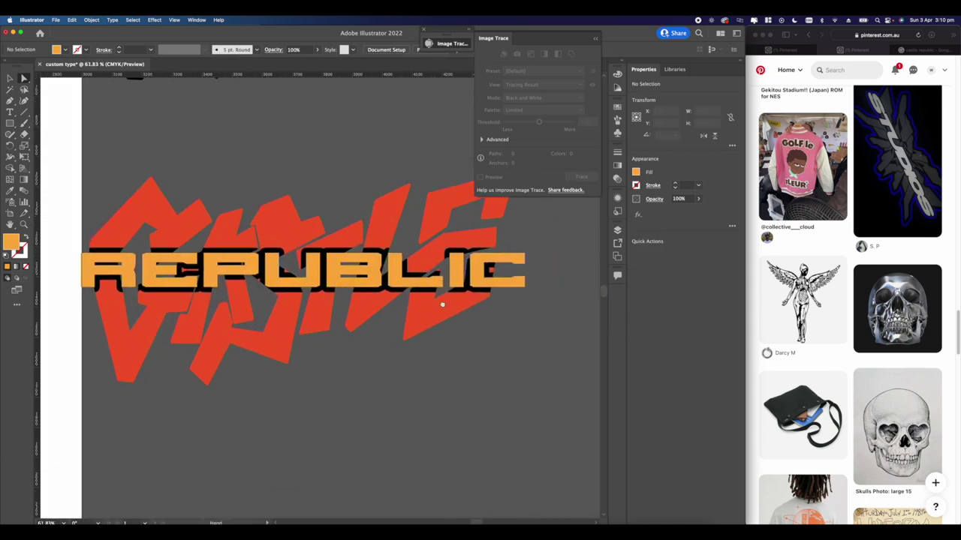
{"action": "scroll", "coordinate": [162, 253], "scroll_direction": "up", "scroll_amount": 4}
{"action": "left_click", "coordinate": [162, 248]}
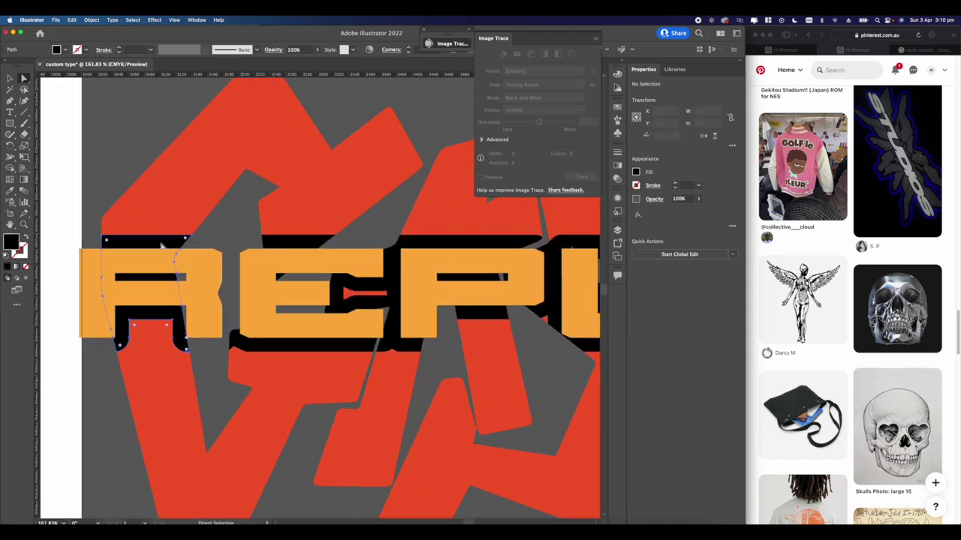
{"action": "key", "text": "Delete"}
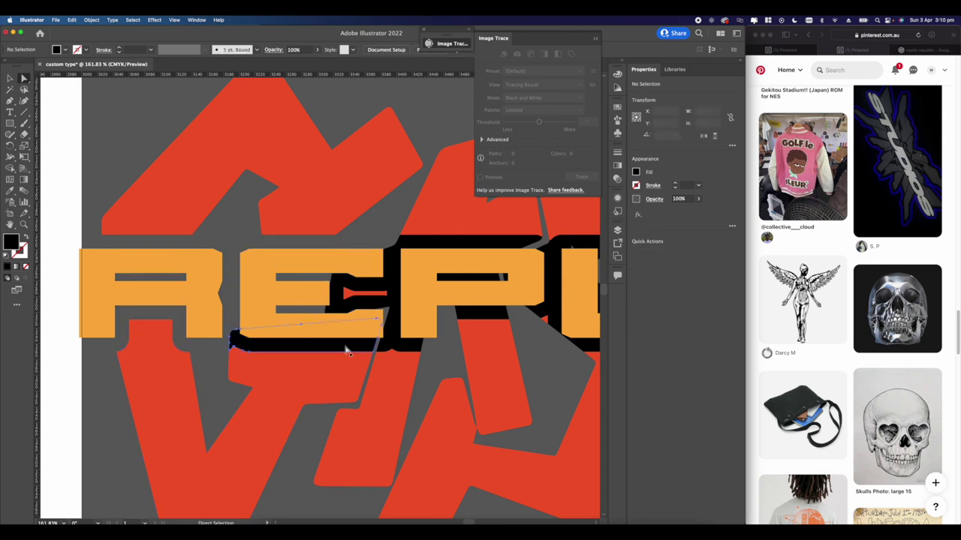
{"action": "key", "text": "Delete"}
{"action": "left_click", "coordinate": [333, 307]}
{"action": "left_click", "coordinate": [336, 305]}
{"action": "key", "text": "Delete"}
Delete the leftover black Castle fragments around the P, U and B of REPUBLIC.
{"action": "scroll", "coordinate": [337, 304], "scroll_direction": "down", "scroll_amount": 10}
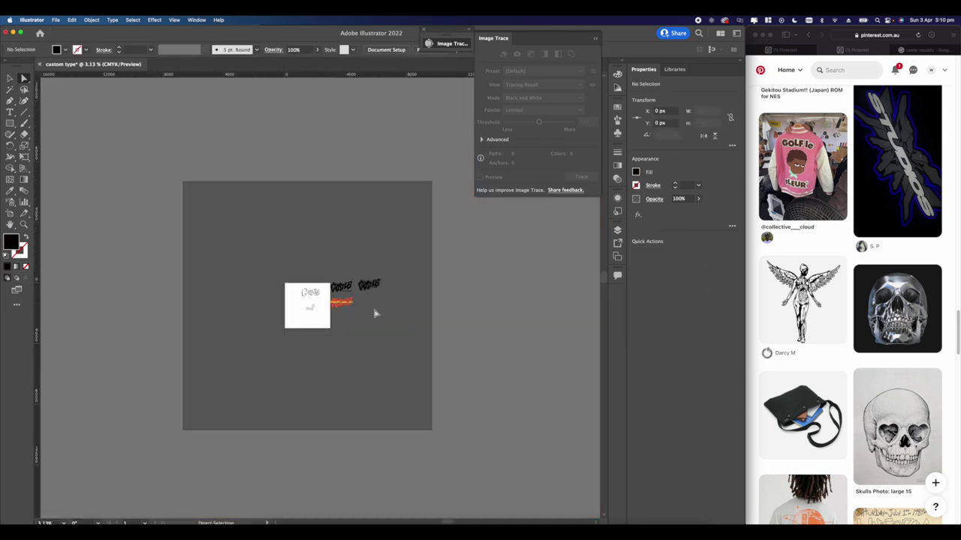
{"action": "scroll", "coordinate": [376, 314], "scroll_direction": "up", "scroll_amount": 12}
{"action": "left_click", "coordinate": [298, 345]}
{"action": "key", "text": "Delete"}
{"action": "left_click", "coordinate": [337, 287]}
{"action": "key", "text": "Delete"}
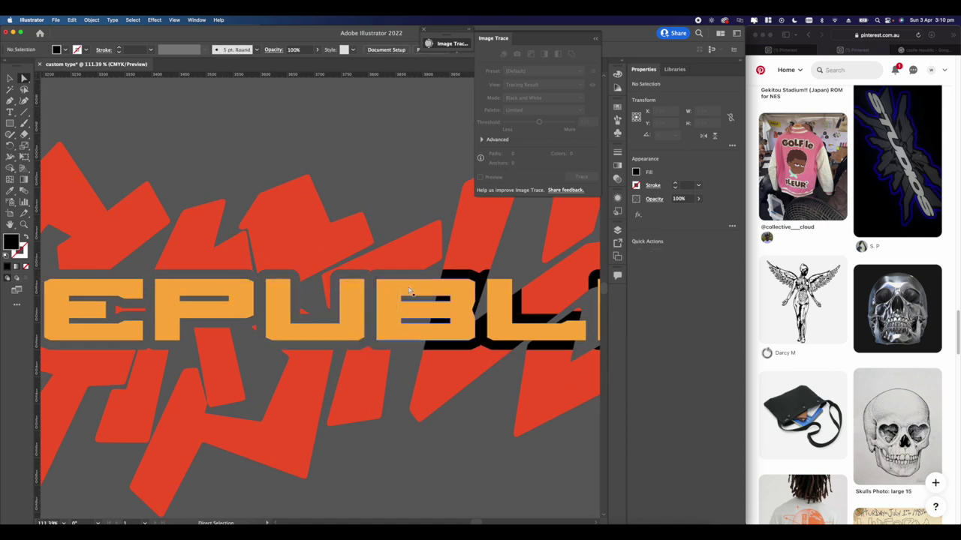
{"action": "left_click", "coordinate": [462, 280]}
{"action": "key", "text": "Delete"}
Delete the last black Castle fragments around the L, I and C of REPUBLIC.
{"action": "scroll", "coordinate": [500, 285], "scroll_direction": "down", "scroll_amount": 5}
{"action": "scroll", "coordinate": [501, 283], "scroll_direction": "up", "scroll_amount": 6}
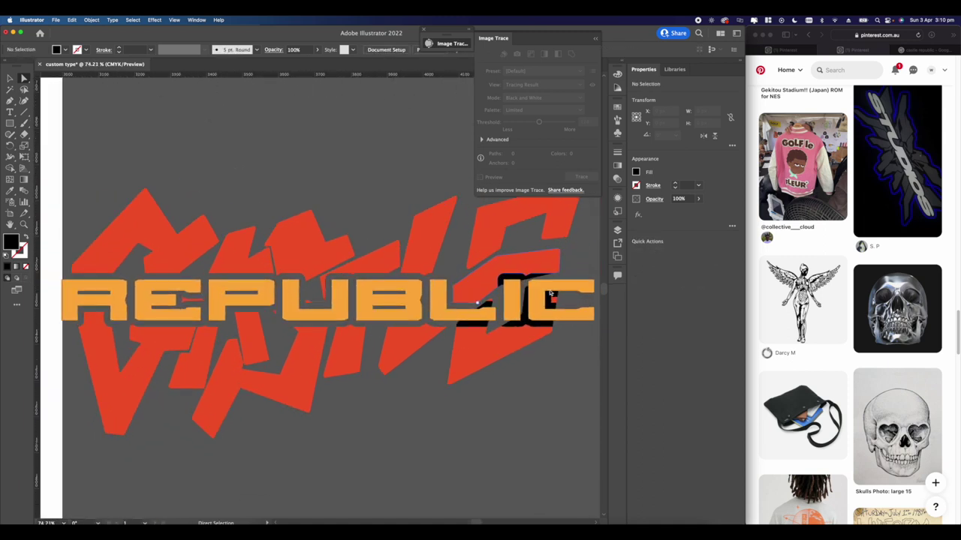
{"action": "left_click", "coordinate": [469, 264]}
{"action": "key", "text": "Delete"}
{"action": "left_click", "coordinate": [419, 355]}
{"action": "key", "text": "Delete"}
{"action": "left_click", "coordinate": [488, 359]}
{"action": "key", "text": "Delete"}
{"action": "scroll", "coordinate": [480, 353], "scroll_direction": "down", "scroll_amount": 5}
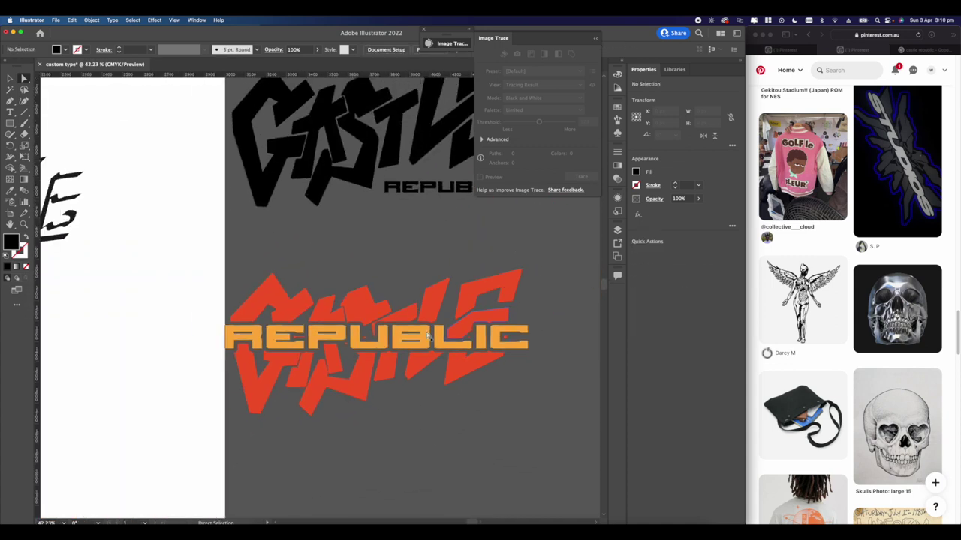
Select the red Castle pieces with the orange REPUBLIC lettering and unite them with Pathfinder.
{"action": "left_click", "coordinate": [10, 78]}
{"action": "scroll", "coordinate": [249, 246], "scroll_direction": "down", "scroll_amount": 2}
{"action": "scroll", "coordinate": [249, 247], "scroll_direction": "right", "scroll_amount": 2}
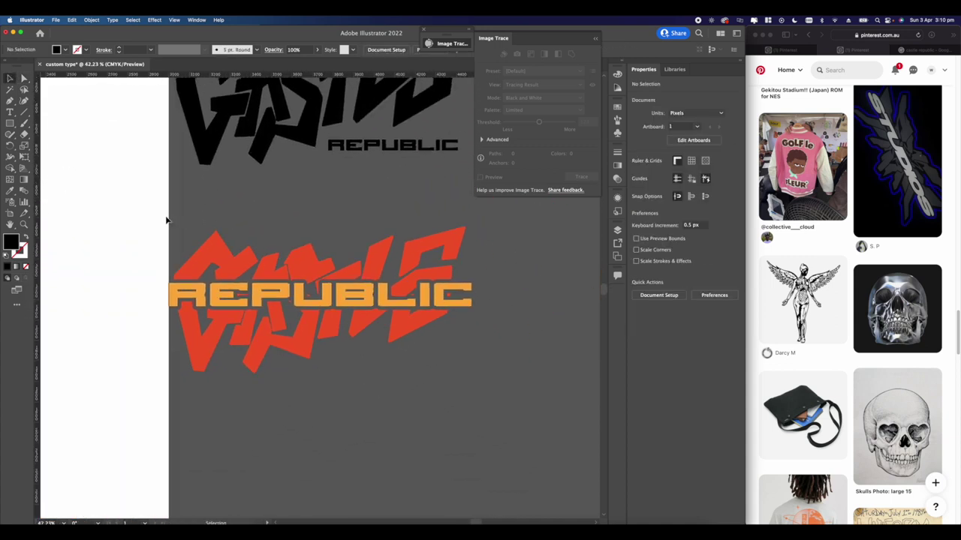
{"action": "left_click_drag", "start_coordinate": [152, 214], "coordinate": [538, 423]}
{"action": "left_click", "coordinate": [642, 289]}
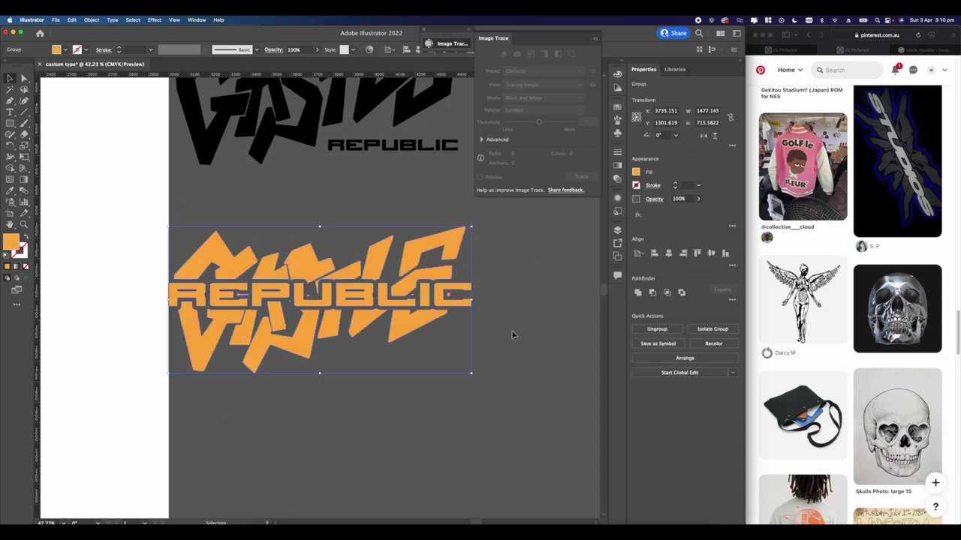
{"action": "left_click", "coordinate": [480, 322]}
Recolour the united Castle Republic wordmark with a black fill.
{"action": "left_click_drag", "start_coordinate": [142, 221], "coordinate": [544, 410]}
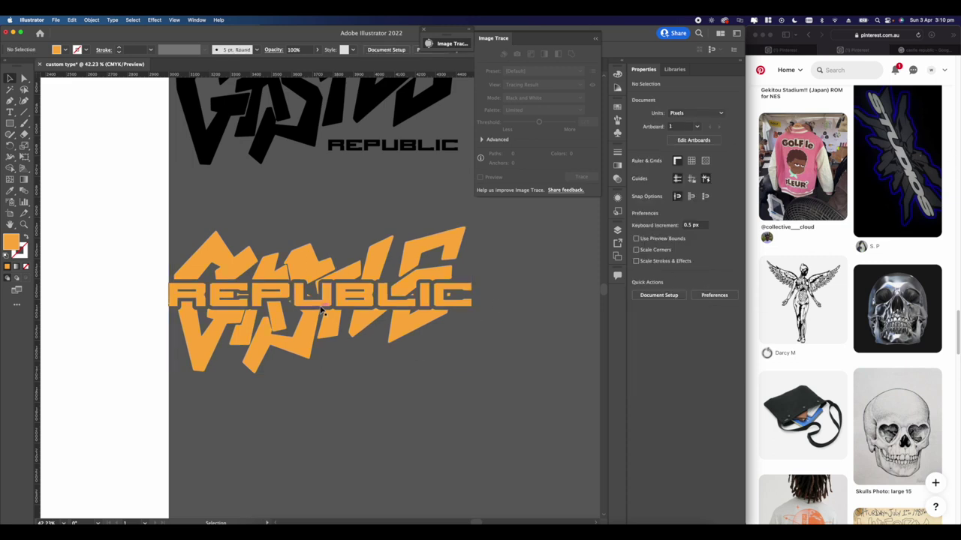
{"action": "left_click", "coordinate": [637, 172]}
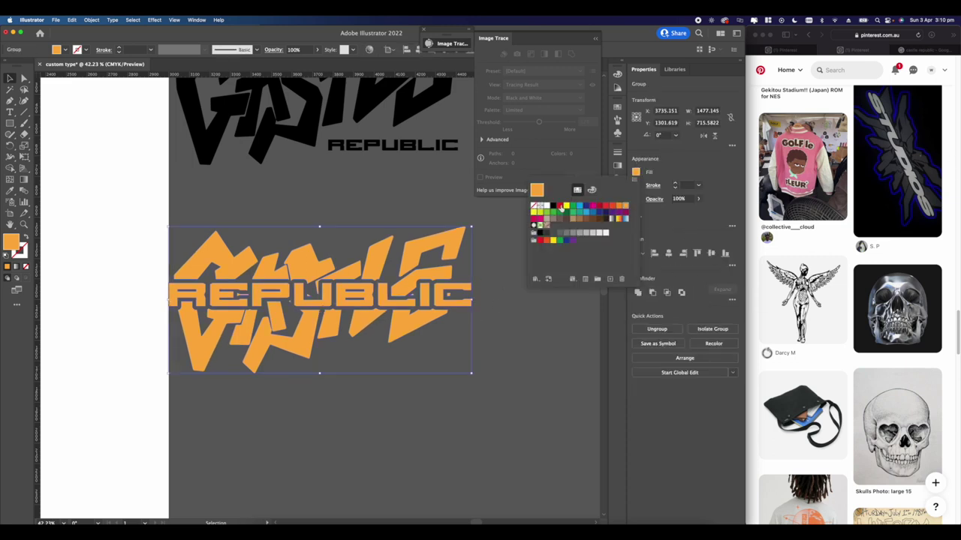
{"action": "left_click", "coordinate": [554, 207]}
{"action": "left_click", "coordinate": [525, 330]}
{"action": "left_click", "coordinate": [516, 332]}
Place a copy of the black wordmark beside the original and offset its expanded outline by 10 px with Round joins.
{"action": "scroll", "coordinate": [488, 314], "scroll_direction": "down", "scroll_amount": 4}
{"action": "scroll", "coordinate": [480, 312], "scroll_direction": "up", "scroll_amount": 2}
{"action": "scroll", "coordinate": [426, 292], "scroll_direction": "up", "scroll_amount": 4}
{"action": "left_click_drag", "start_coordinate": [426, 291], "coordinate": [452, 280]}
{"action": "scroll", "coordinate": [284, 248], "scroll_direction": "down", "scroll_amount": 4}
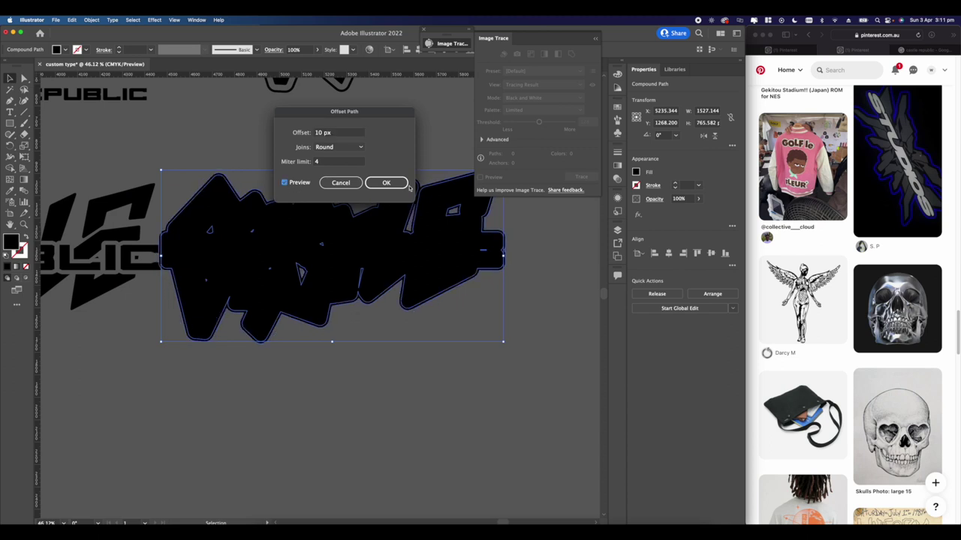
{"action": "key", "text": "Return"}
Subtract the inner silhouette from the offset one with Minus Front, leaving a thin contour outline.
{"action": "left_click_drag", "start_coordinate": [251, 153], "coordinate": [454, 287]}
{"action": "left_click", "coordinate": [651, 292]}
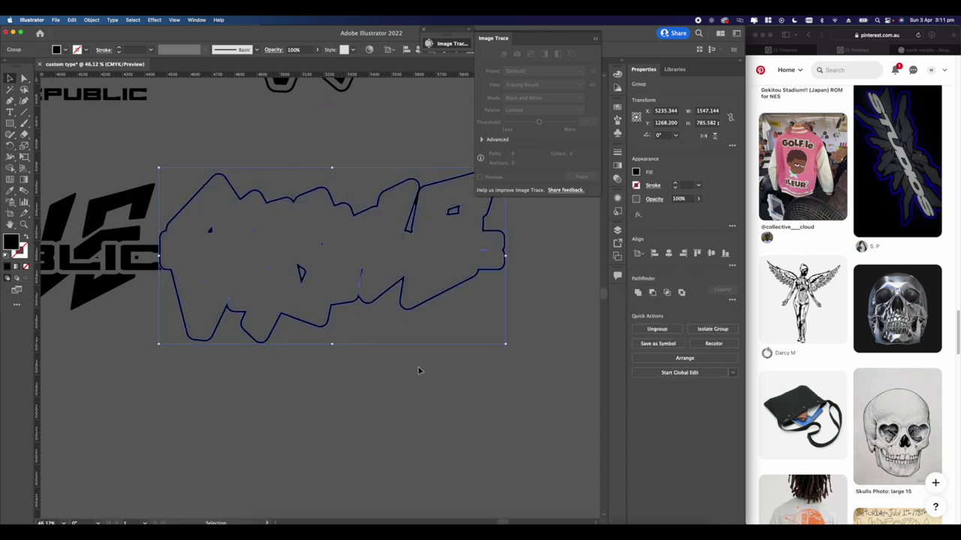
{"action": "left_click", "coordinate": [419, 369]}
{"action": "scroll", "coordinate": [254, 261], "scroll_direction": "down", "scroll_amount": 2}
{"action": "scroll", "coordinate": [258, 254], "scroll_direction": "left", "scroll_amount": 2}
Move the black Castle Republic wordmark inside the contour outline.
{"action": "left_click", "coordinate": [126, 255]}
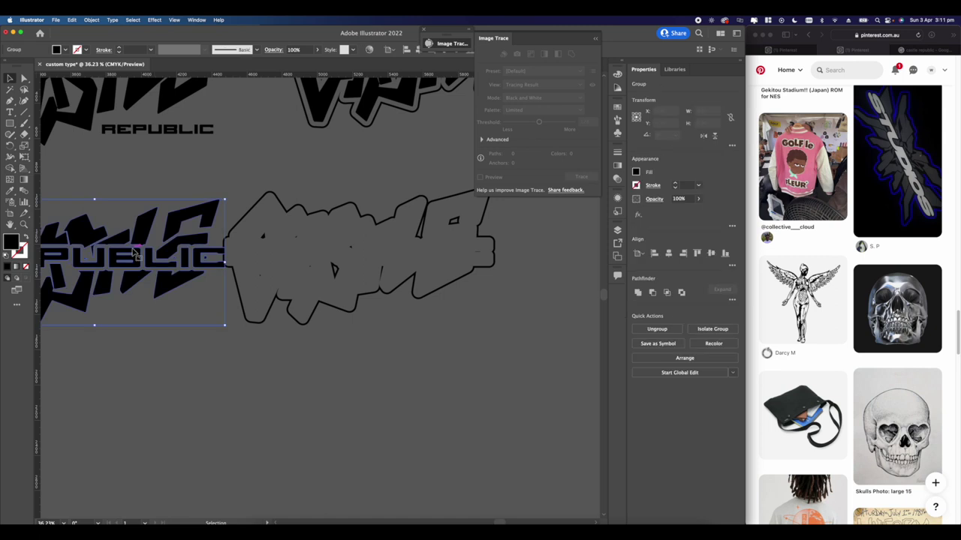
{"action": "scroll", "coordinate": [127, 253], "scroll_direction": "down", "scroll_amount": 8}
{"action": "left_click_drag", "start_coordinate": [127, 252], "coordinate": [187, 255]}
{"action": "scroll", "coordinate": [201, 251], "scroll_direction": "up", "scroll_amount": 8}
{"action": "scroll", "coordinate": [207, 291], "scroll_direction": "left", "scroll_amount": 5}
Align the wordmark and its contour outline on their centres and group them.
{"action": "left_click", "coordinate": [376, 362]}
{"action": "left_click_drag", "start_coordinate": [399, 382], "coordinate": [488, 266]}
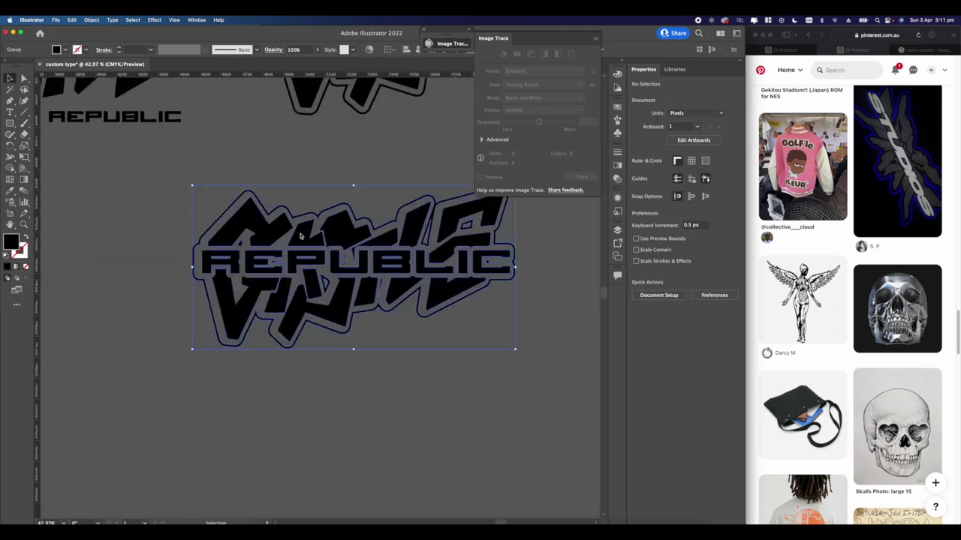
{"action": "scroll", "coordinate": [495, 266], "scroll_direction": "right", "scroll_amount": 2}
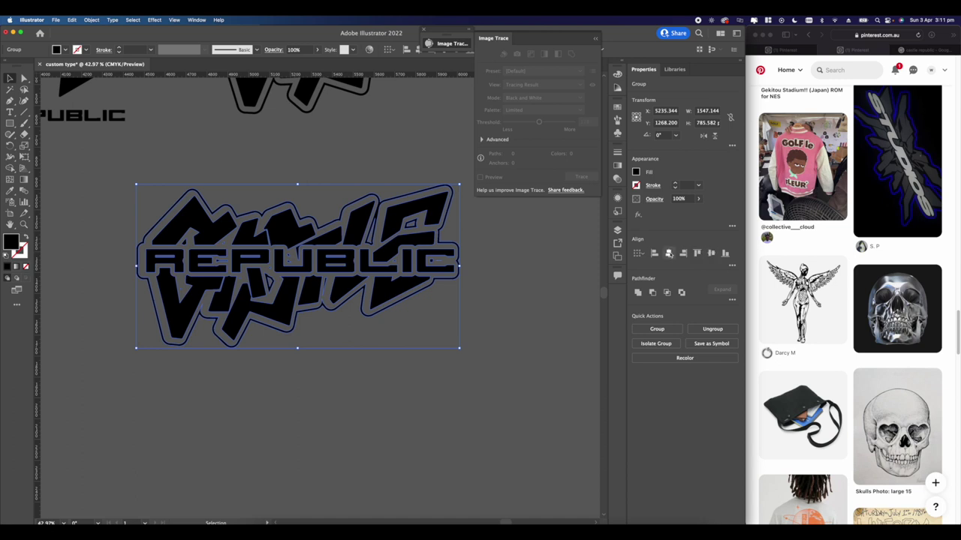
{"action": "left_click", "coordinate": [485, 298]}
{"action": "scroll", "coordinate": [450, 293], "scroll_direction": "down", "scroll_amount": 1}
{"action": "left_click", "coordinate": [327, 235]}
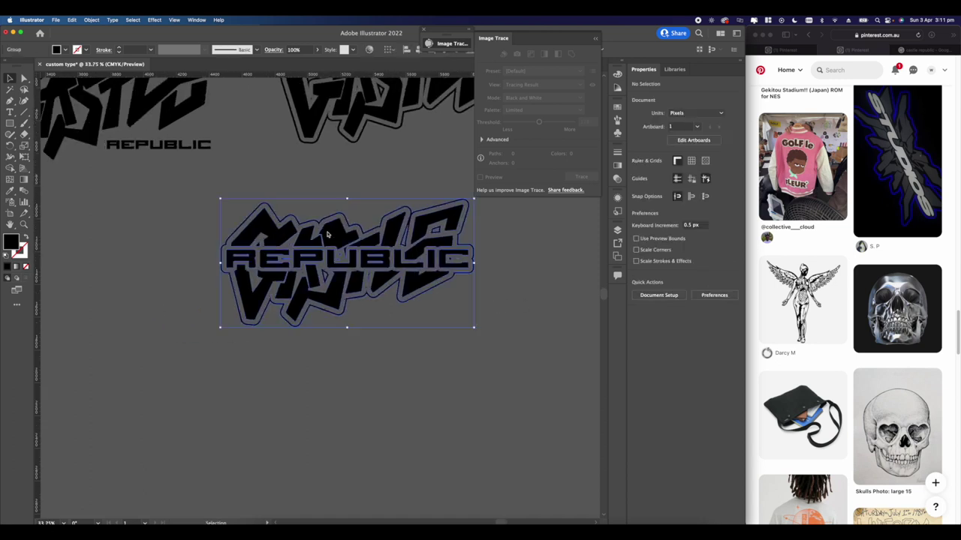
{"action": "scroll", "coordinate": [327, 235], "scroll_direction": "down", "scroll_amount": 2}
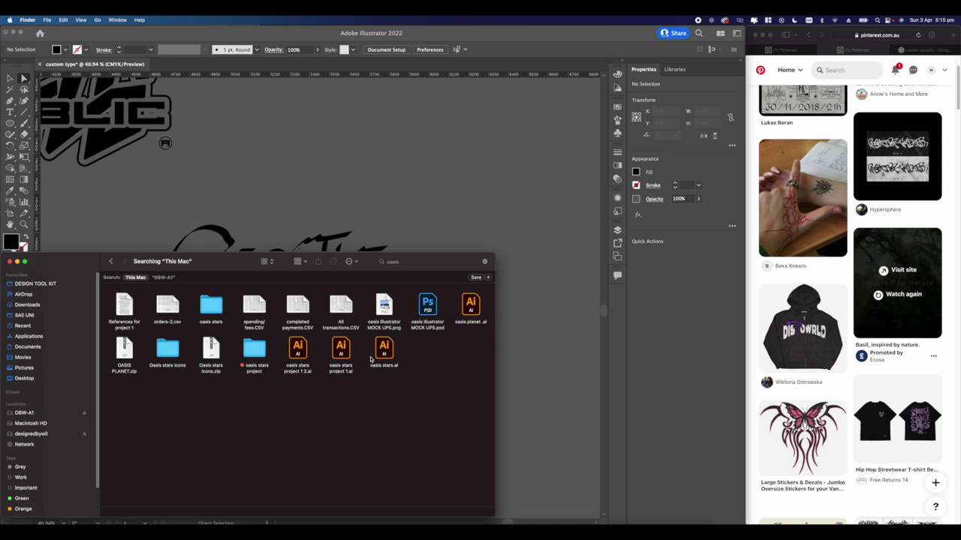
Open oasis planet .ai from the Finder search results and look through its star and icon artwork.
{"action": "double_click", "coordinate": [469, 306]}
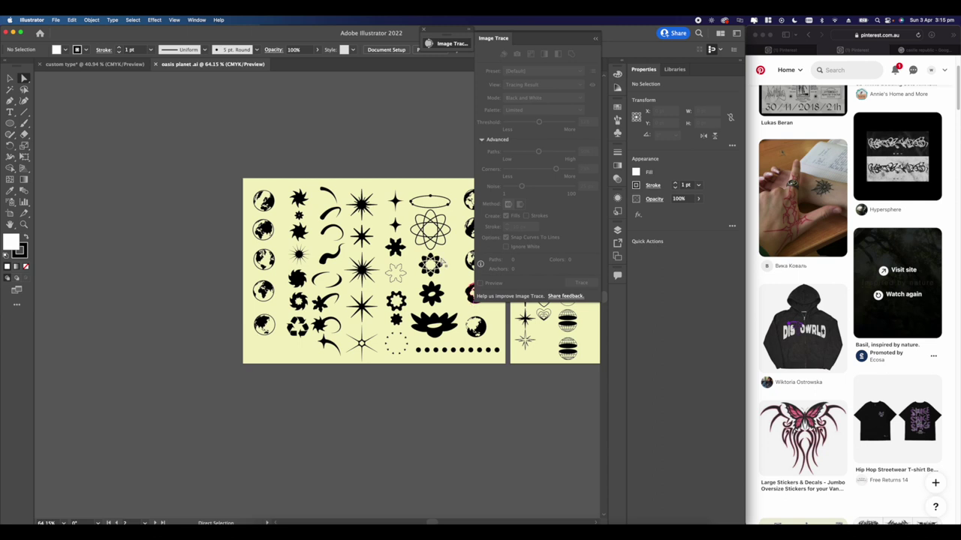
{"action": "left_click_drag", "start_coordinate": [311, 287], "coordinate": [212, 277]}
{"action": "scroll", "coordinate": [233, 278], "scroll_direction": "up", "scroll_amount": 3}
{"action": "left_click_drag", "start_coordinate": [350, 257], "coordinate": [224, 260]}
{"action": "scroll", "coordinate": [312, 284], "scroll_direction": "right", "scroll_amount": 5}
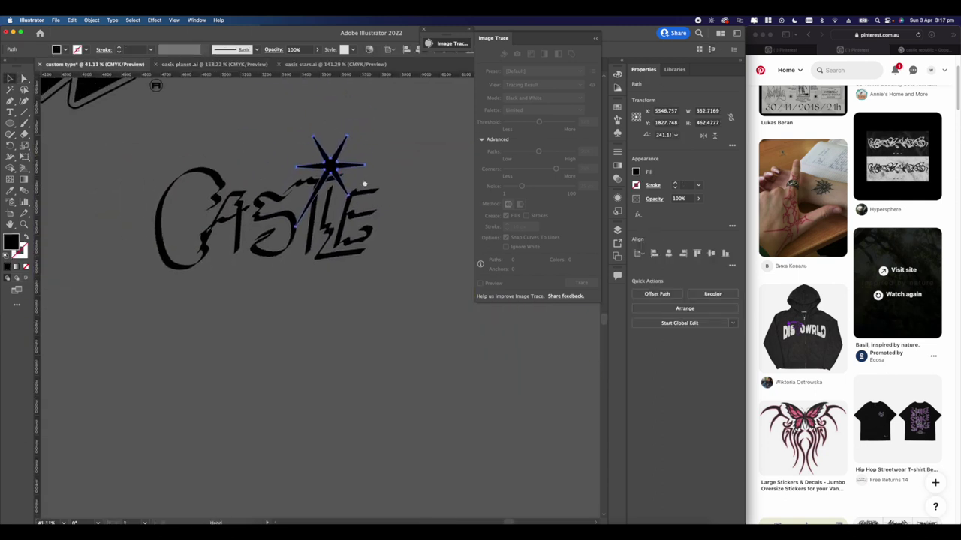
Place the star above the A and S, and add a smaller, rotated copy beneath the E.
{"action": "left_click_drag", "start_coordinate": [325, 171], "coordinate": [258, 187]}
{"action": "left_click", "coordinate": [316, 159]}
{"action": "left_click_drag", "start_coordinate": [318, 160], "coordinate": [257, 152]}
{"action": "scroll", "coordinate": [269, 231], "scroll_direction": "down", "scroll_amount": 3}
{"action": "scroll", "coordinate": [268, 231], "scroll_direction": "up", "scroll_amount": 3}
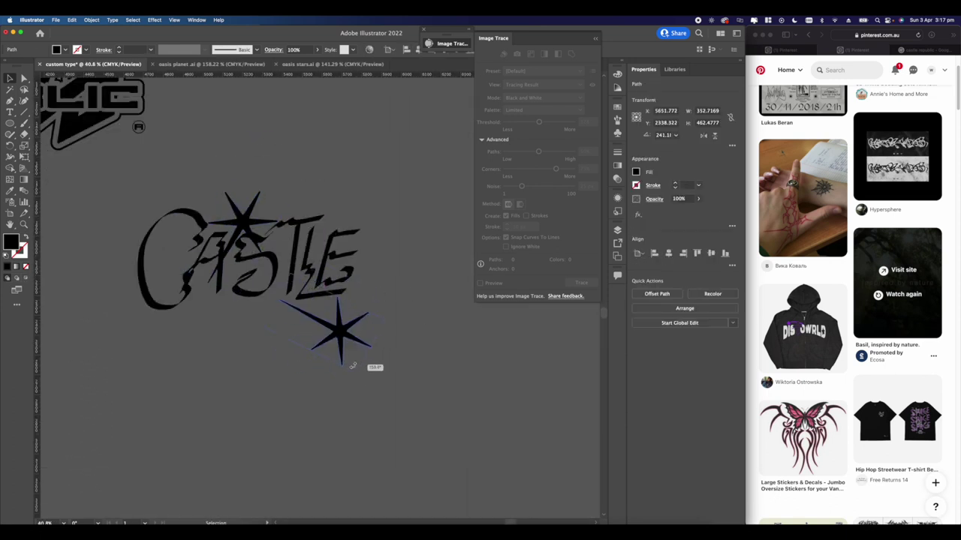
{"action": "left_click_drag", "start_coordinate": [354, 365], "coordinate": [354, 365]}
{"action": "scroll", "coordinate": [353, 365], "scroll_direction": "up", "scroll_amount": 5}
{"action": "left_click_drag", "start_coordinate": [396, 403], "coordinate": [365, 350]}
{"action": "left_click_drag", "start_coordinate": [332, 273], "coordinate": [346, 256]}
{"action": "scroll", "coordinate": [391, 300], "scroll_direction": "down", "scroll_amount": 3}
{"action": "left_click", "coordinate": [269, 321]}
Add another star copy at the lower end of the C and rotate it so its long ray crosses the letter.
{"action": "left_click_drag", "start_coordinate": [392, 286], "coordinate": [133, 316]}
{"action": "scroll", "coordinate": [133, 315], "scroll_direction": "left", "scroll_amount": 2}
{"action": "left_click_drag", "start_coordinate": [241, 305], "coordinate": [123, 381]}
{"action": "left_click_drag", "start_coordinate": [133, 331], "coordinate": [115, 314]}
{"action": "left_click", "coordinate": [188, 322]}
Offset the C, A, S, L and E letter shapes outward by 10 px with round joins.
{"action": "scroll", "coordinate": [188, 322], "scroll_direction": "right", "scroll_amount": 3}
{"action": "scroll", "coordinate": [188, 322], "scroll_direction": "up", "scroll_amount": 5}
{"action": "key", "text": "a"}
{"action": "scroll", "coordinate": [294, 231], "scroll_direction": "up", "scroll_amount": 4}
{"action": "left_click", "coordinate": [266, 279]}
{"action": "scroll", "coordinate": [266, 280], "scroll_direction": "down", "scroll_amount": 4}
{"action": "scroll", "coordinate": [267, 280], "scroll_direction": "left", "scroll_amount": 5}
{"action": "left_click", "coordinate": [217, 273], "text": "shift"}
{"action": "scroll", "coordinate": [218, 273], "scroll_direction": "right", "scroll_amount": 3}
{"action": "scroll", "coordinate": [218, 273], "scroll_direction": "up", "scroll_amount": 2}
{"action": "left_click", "coordinate": [268, 255], "text": "shift"}
{"action": "left_click", "coordinate": [337, 225], "text": "shift"}
{"action": "scroll", "coordinate": [330, 214], "scroll_direction": "down", "scroll_amount": 3}
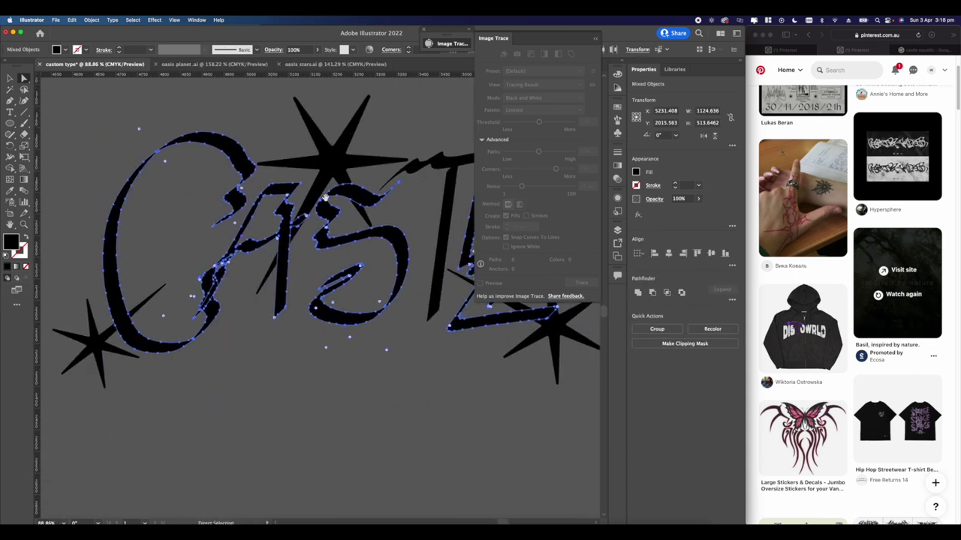
{"action": "scroll", "coordinate": [325, 204], "scroll_direction": "right", "scroll_amount": 2}
{"action": "left_click", "coordinate": [84, 19]}
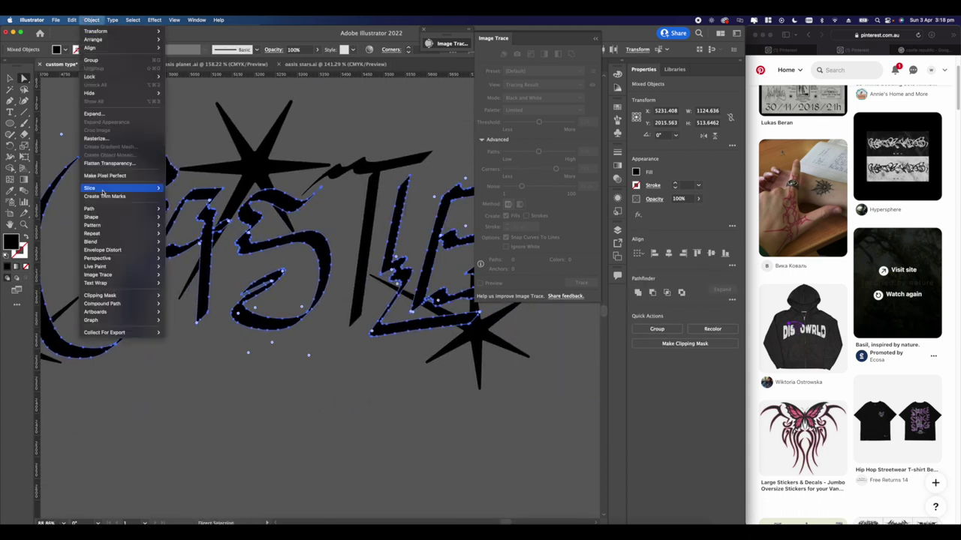
{"action": "mouse_move", "coordinate": [121, 212]}
{"action": "left_click", "coordinate": [183, 238]}
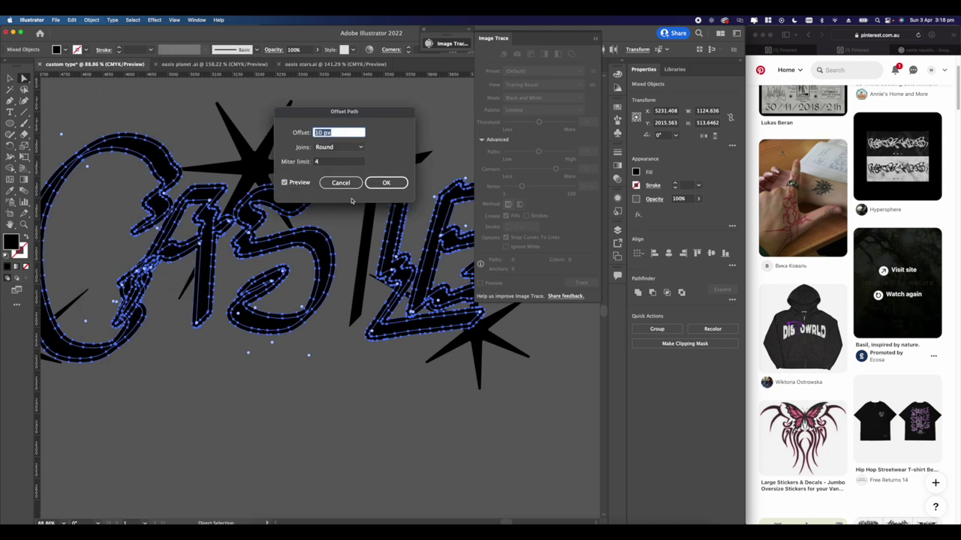
{"action": "left_click", "coordinate": [382, 183]}
Select the whole wordmark with its stars and fill the upper star's exposed regions orange with the Shape Builder.
{"action": "scroll", "coordinate": [296, 206], "scroll_direction": "down", "scroll_amount": 5}
{"action": "left_click", "coordinate": [12, 79]}
{"action": "left_click_drag", "start_coordinate": [150, 158], "coordinate": [413, 297]}
{"action": "scroll", "coordinate": [414, 297], "scroll_direction": "up", "scroll_amount": 3}
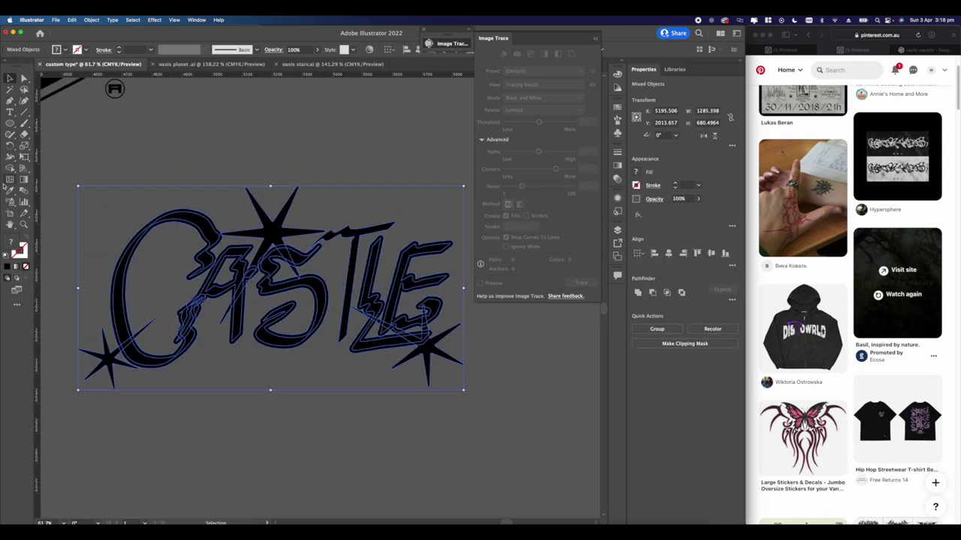
{"action": "left_click", "coordinate": [11, 166]}
{"action": "left_click", "coordinate": [636, 172]}
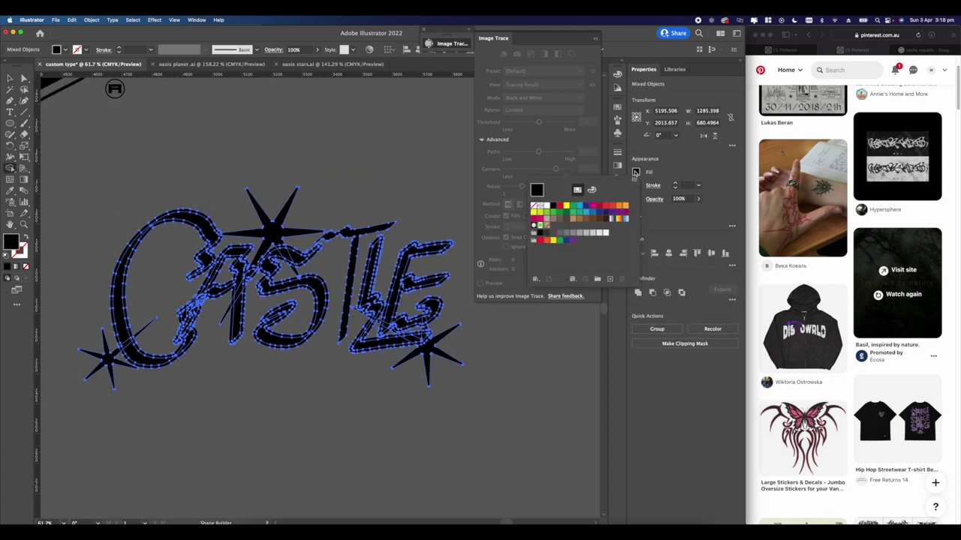
{"action": "left_click", "coordinate": [620, 212]}
{"action": "scroll", "coordinate": [300, 225], "scroll_direction": "up", "scroll_amount": 5}
{"action": "left_click", "coordinate": [247, 240]}
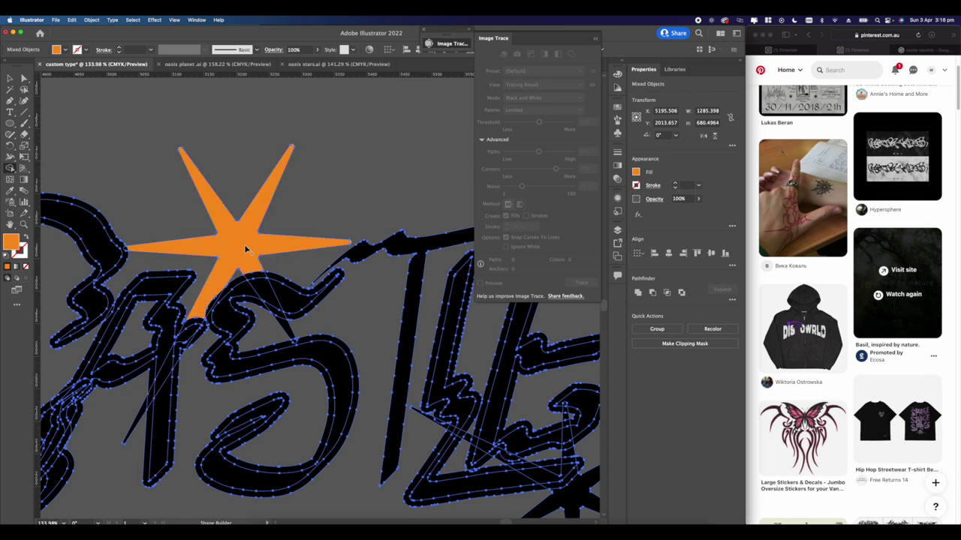
{"action": "scroll", "coordinate": [259, 278], "scroll_direction": "up", "scroll_amount": 3}
{"action": "left_click", "coordinate": [294, 332]}
Fill the exposed parts of the two lower stars orange with the Shape Builder.
{"action": "scroll", "coordinate": [293, 332], "scroll_direction": "down", "scroll_amount": 5}
{"action": "left_click_drag", "start_coordinate": [255, 332], "coordinate": [279, 184]}
{"action": "scroll", "coordinate": [236, 288], "scroll_direction": "up", "scroll_amount": 5}
{"action": "left_click", "coordinate": [199, 331]}
{"action": "scroll", "coordinate": [199, 331], "scroll_direction": "down", "scroll_amount": 5}
{"action": "scroll", "coordinate": [145, 315], "scroll_direction": "up", "scroll_amount": 5}
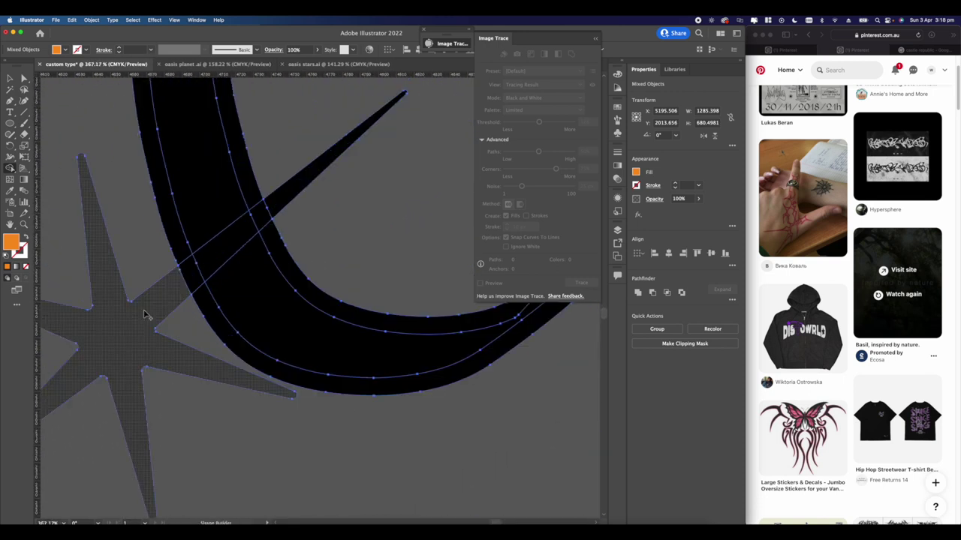
{"action": "left_click", "coordinate": [146, 315]}
{"action": "scroll", "coordinate": [145, 315], "scroll_direction": "down", "scroll_amount": 5}
{"action": "scroll", "coordinate": [252, 253], "scroll_direction": "up", "scroll_amount": 4}
{"action": "left_click", "coordinate": [252, 253]}
Fill the small star slivers showing between the strokes of the L and E with the Shape Builder.
{"action": "scroll", "coordinate": [256, 169], "scroll_direction": "up", "scroll_amount": 4}
{"action": "scroll", "coordinate": [248, 278], "scroll_direction": "left", "scroll_amount": 5}
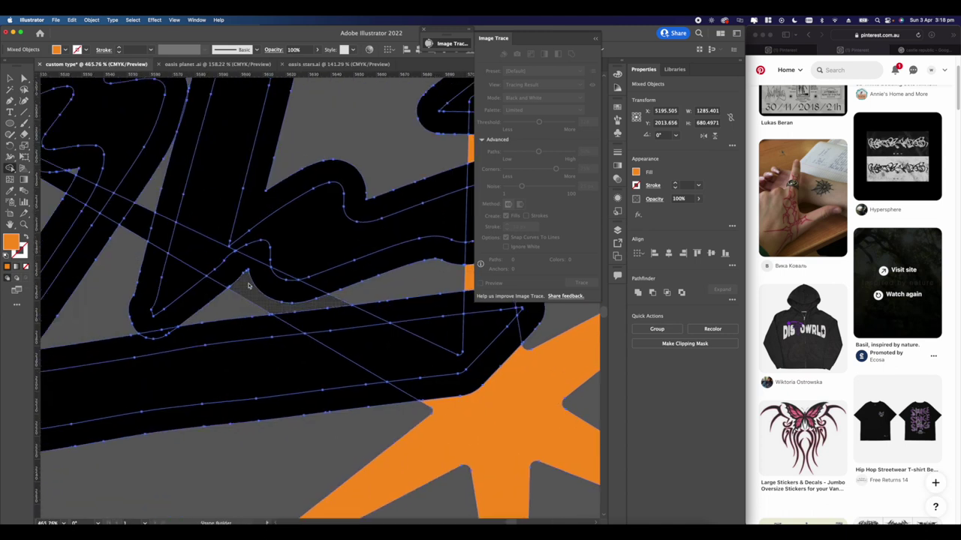
{"action": "left_click", "coordinate": [242, 285]}
{"action": "scroll", "coordinate": [242, 263], "scroll_direction": "left", "scroll_amount": 3}
{"action": "left_click", "coordinate": [242, 253]}
Delete the offset shapes around the C and A and the black cap on the tip of the upper star's ray.
{"action": "scroll", "coordinate": [243, 248], "scroll_direction": "down", "scroll_amount": 10}
{"action": "left_click", "coordinate": [24, 78]}
{"action": "scroll", "coordinate": [146, 157], "scroll_direction": "up", "scroll_amount": 8}
{"action": "left_click", "coordinate": [199, 158]}
{"action": "key", "text": "Delete"}
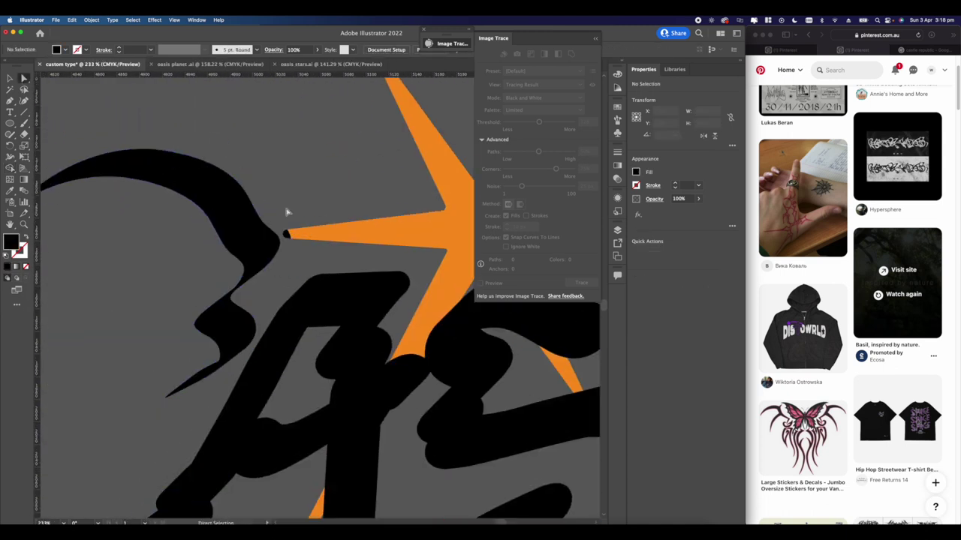
{"action": "scroll", "coordinate": [289, 218], "scroll_direction": "down", "scroll_amount": 3}
{"action": "left_click", "coordinate": [294, 225]}
{"action": "key", "text": "Delete"}
{"action": "scroll", "coordinate": [345, 255], "scroll_direction": "down", "scroll_amount": 7}
{"action": "scroll", "coordinate": [299, 328], "scroll_direction": "up", "scroll_amount": 5}
{"action": "scroll", "coordinate": [225, 376], "scroll_direction": "down", "scroll_amount": 5}
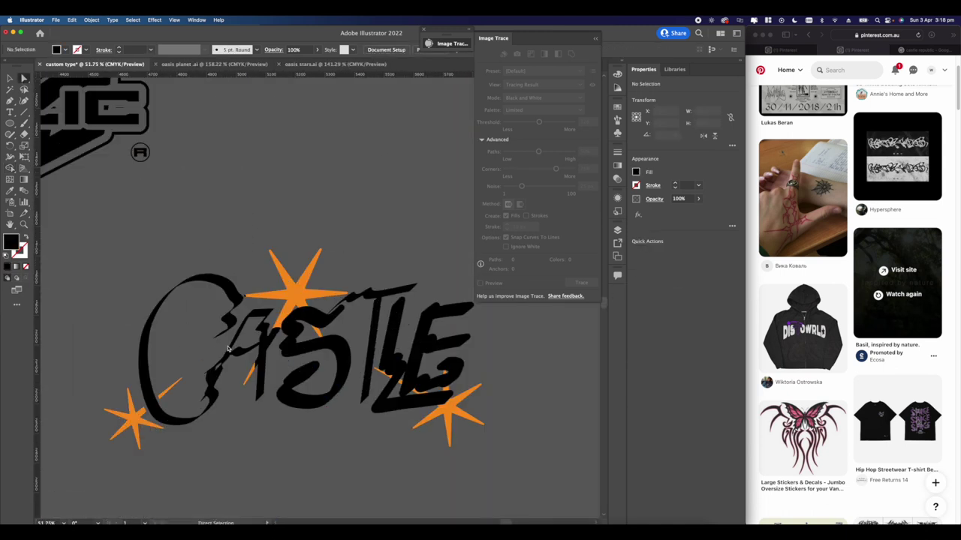
Delete the offset shape around the S.
{"action": "scroll", "coordinate": [226, 353], "scroll_direction": "up", "scroll_amount": 3}
{"action": "scroll", "coordinate": [219, 351], "scroll_direction": "down", "scroll_amount": 4}
{"action": "left_click", "coordinate": [208, 356]}
{"action": "scroll", "coordinate": [259, 308], "scroll_direction": "up", "scroll_amount": 6}
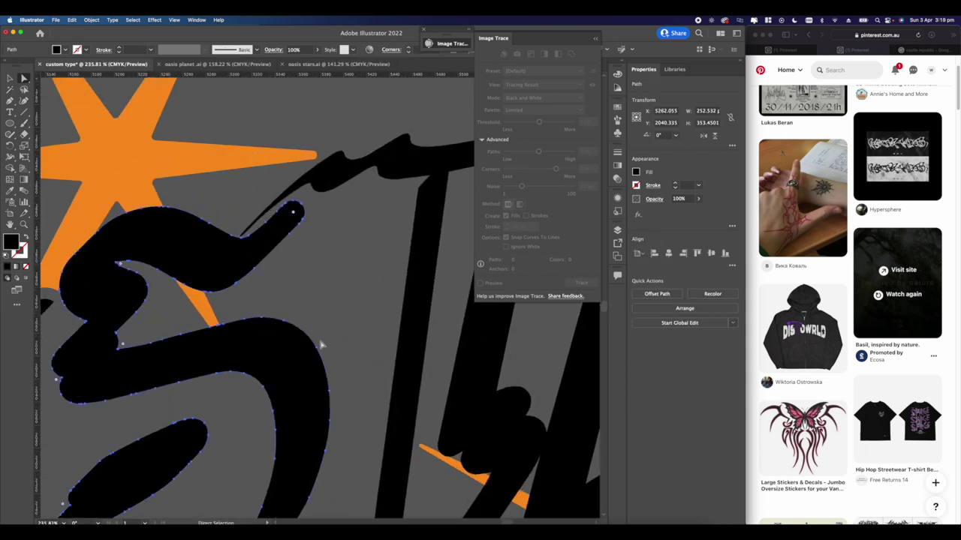
{"action": "scroll", "coordinate": [255, 293], "scroll_direction": "up", "scroll_amount": 4}
{"action": "key", "text": "plus"}
Delete the offset shapes around the L and E and the leftover black star pieces crossing the letters.
{"action": "scroll", "coordinate": [202, 328], "scroll_direction": "down", "scroll_amount": 5}
{"action": "scroll", "coordinate": [225, 375], "scroll_direction": "up", "scroll_amount": 5}
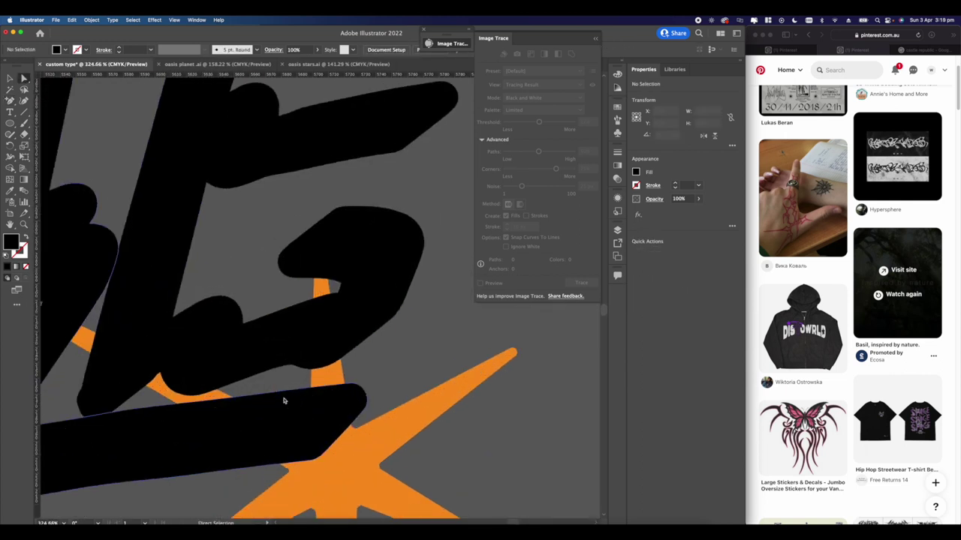
{"action": "scroll", "coordinate": [283, 399], "scroll_direction": "down", "scroll_amount": 3}
{"action": "scroll", "coordinate": [196, 368], "scroll_direction": "up", "scroll_amount": 4}
{"action": "scroll", "coordinate": [191, 368], "scroll_direction": "down", "scroll_amount": 5}
{"action": "scroll", "coordinate": [318, 414], "scroll_direction": "up", "scroll_amount": 4}
{"action": "scroll", "coordinate": [318, 414], "scroll_direction": "down", "scroll_amount": 5}
{"action": "scroll", "coordinate": [316, 398], "scroll_direction": "up", "scroll_amount": 5}
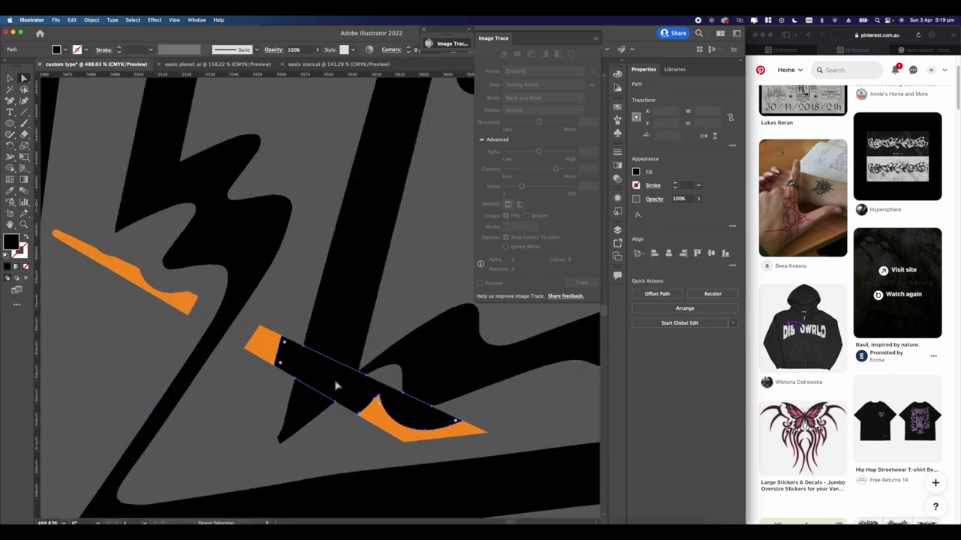
{"action": "scroll", "coordinate": [330, 383], "scroll_direction": "down", "scroll_amount": 5}
{"action": "scroll", "coordinate": [271, 331], "scroll_direction": "up", "scroll_amount": 2}
{"action": "scroll", "coordinate": [208, 350], "scroll_direction": "up", "scroll_amount": 5}
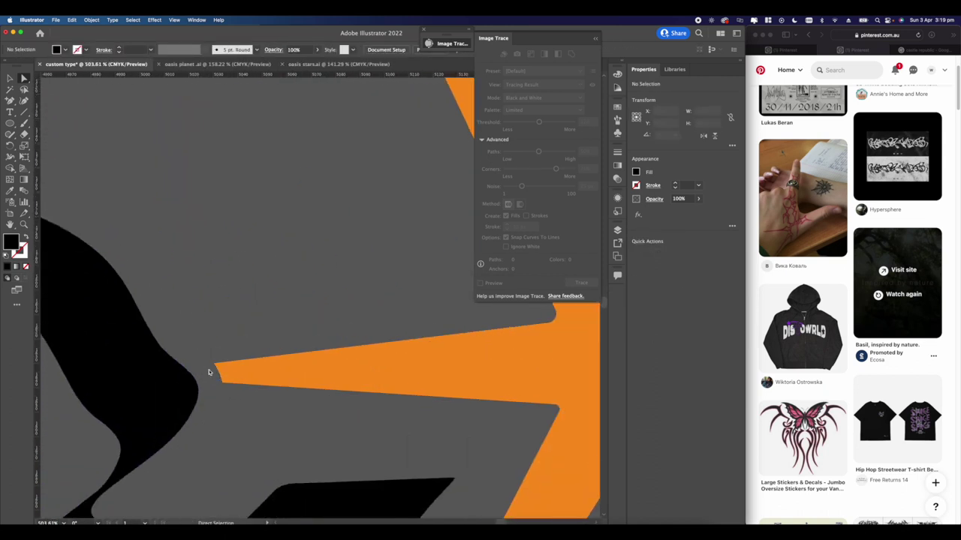
{"action": "scroll", "coordinate": [183, 368], "scroll_direction": "down", "scroll_amount": 6}
{"action": "scroll", "coordinate": [219, 367], "scroll_direction": "up", "scroll_amount": 1}
{"action": "scroll", "coordinate": [218, 367], "scroll_direction": "down", "scroll_amount": 3}
Duplicate the finished star wordmark beside the original and unite the copy into one orange shape.
{"action": "key", "text": "v"}
{"action": "left_click_drag", "start_coordinate": [126, 242], "coordinate": [338, 358]}
{"action": "scroll", "coordinate": [264, 353], "scroll_direction": "down", "scroll_amount": 2}
{"action": "left_click_drag", "start_coordinate": [264, 353], "coordinate": [338, 253]}
{"action": "left_click", "coordinate": [638, 293]}
Apply a horizontal Arc warp to the orange wordmark with 13% bend, -3% horizontal and 20% vertical distortion.
{"action": "scroll", "coordinate": [391, 300], "scroll_direction": "up", "scroll_amount": 3}
{"action": "left_click", "coordinate": [155, 20]}
{"action": "mouse_move", "coordinate": [172, 147]}
{"action": "left_click", "coordinate": [292, 148]}
{"action": "left_click_drag", "start_coordinate": [515, 240], "coordinate": [524, 268]}
{"action": "left_click", "coordinate": [522, 280]}
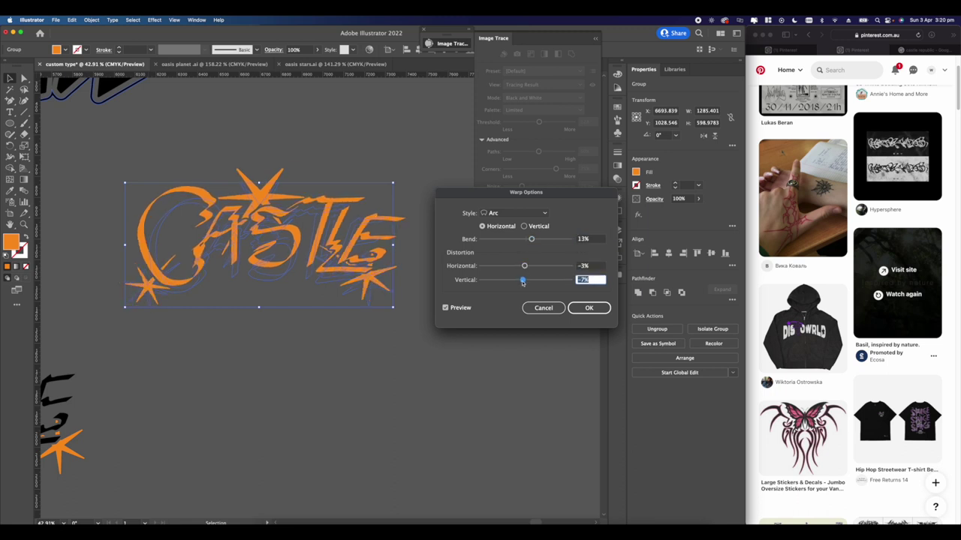
{"action": "left_click_drag", "start_coordinate": [521, 280], "coordinate": [536, 280]}
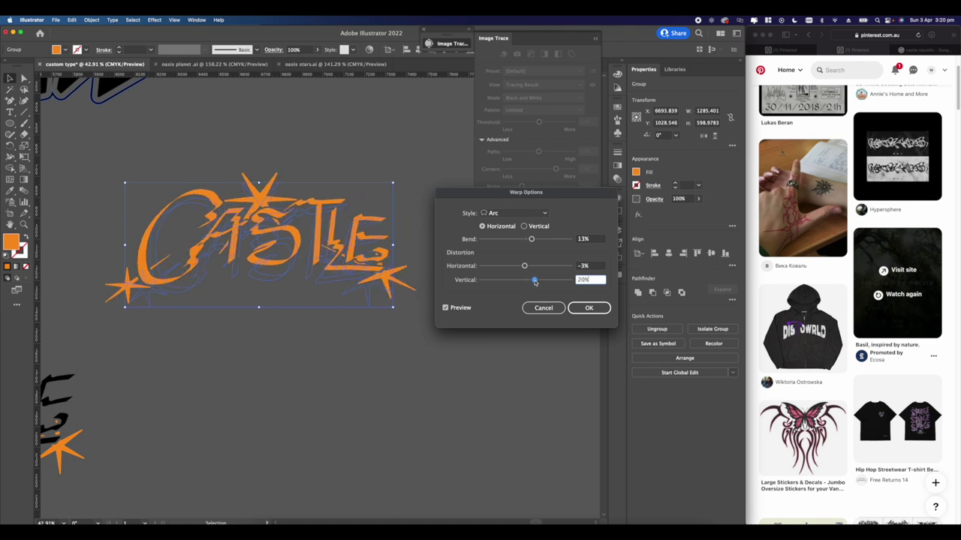
{"action": "left_click", "coordinate": [587, 308]}
Review the warped orange Castle wordmark up close and alongside the other wordmark variations.
{"action": "left_click", "coordinate": [385, 326]}
{"action": "scroll", "coordinate": [345, 304], "scroll_direction": "down", "scroll_amount": 3}
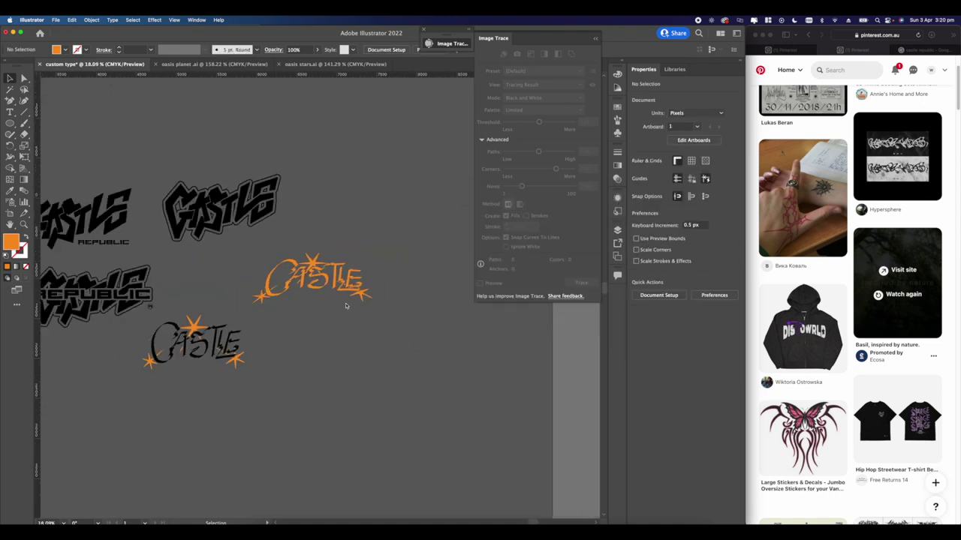
{"action": "scroll", "coordinate": [335, 303], "scroll_direction": "up", "scroll_amount": 3}
{"action": "scroll", "coordinate": [332, 302], "scroll_direction": "down", "scroll_amount": 5}
{"action": "scroll", "coordinate": [333, 302], "scroll_direction": "up", "scroll_amount": 3}
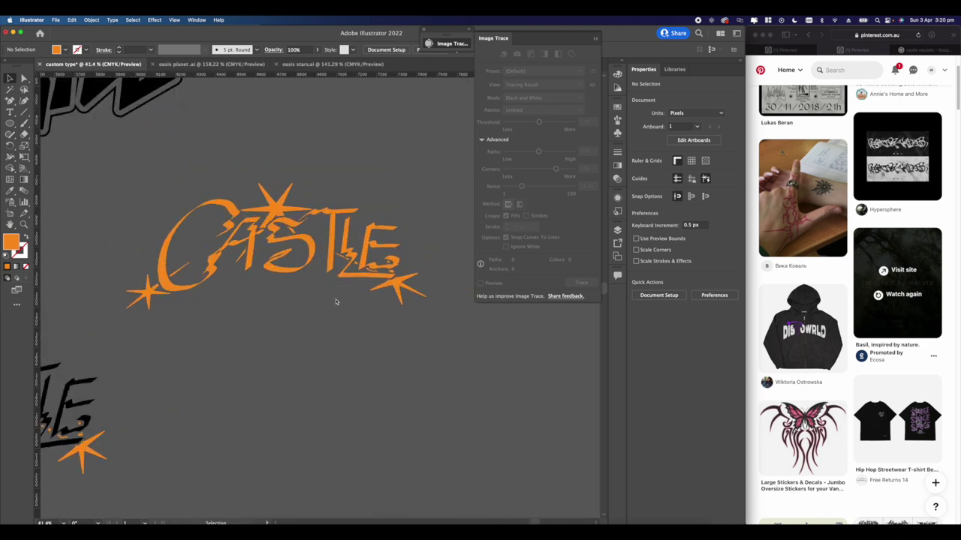
{"action": "scroll", "coordinate": [252, 303], "scroll_direction": "up", "scroll_amount": 3}
{"action": "scroll", "coordinate": [218, 299], "scroll_direction": "down", "scroll_amount": 3}
{"action": "scroll", "coordinate": [223, 294], "scroll_direction": "up", "scroll_amount": 2}
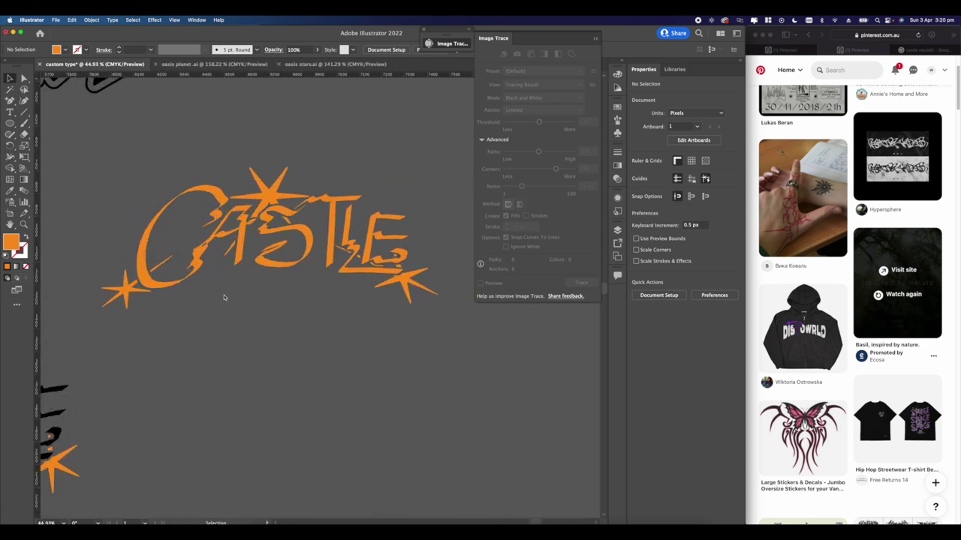
{"action": "scroll", "coordinate": [336, 255], "scroll_direction": "up", "scroll_amount": 3}
{"action": "scroll", "coordinate": [296, 259], "scroll_direction": "down", "scroll_amount": 2}
{"action": "left_click_drag", "start_coordinate": [296, 259], "coordinate": [323, 244]}
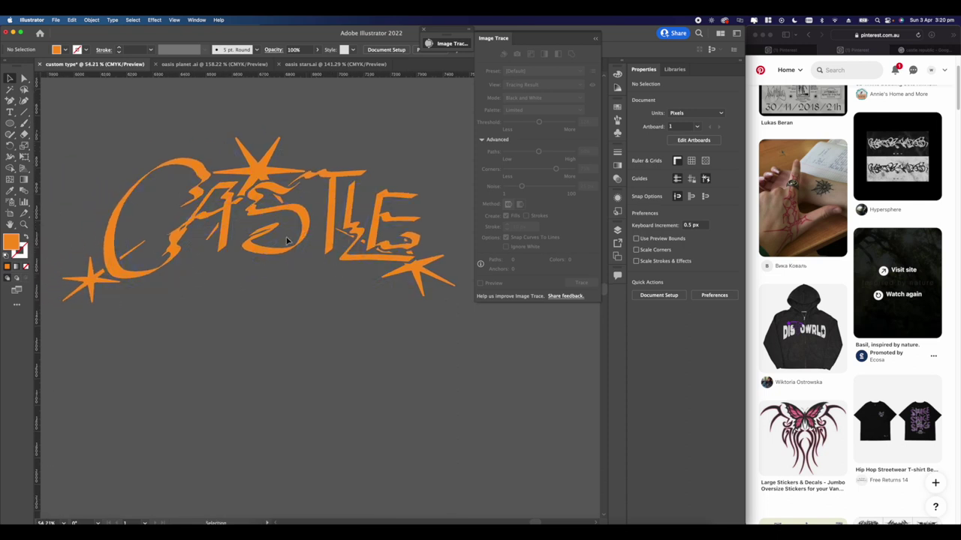
{"action": "scroll", "coordinate": [286, 240], "scroll_direction": "up", "scroll_amount": 1}
Check the warped wordmark's underlying paths in outline view and return to the normal preview.
{"action": "left_click", "coordinate": [293, 236]}
{"action": "scroll", "coordinate": [307, 230], "scroll_direction": "down", "scroll_amount": 2}
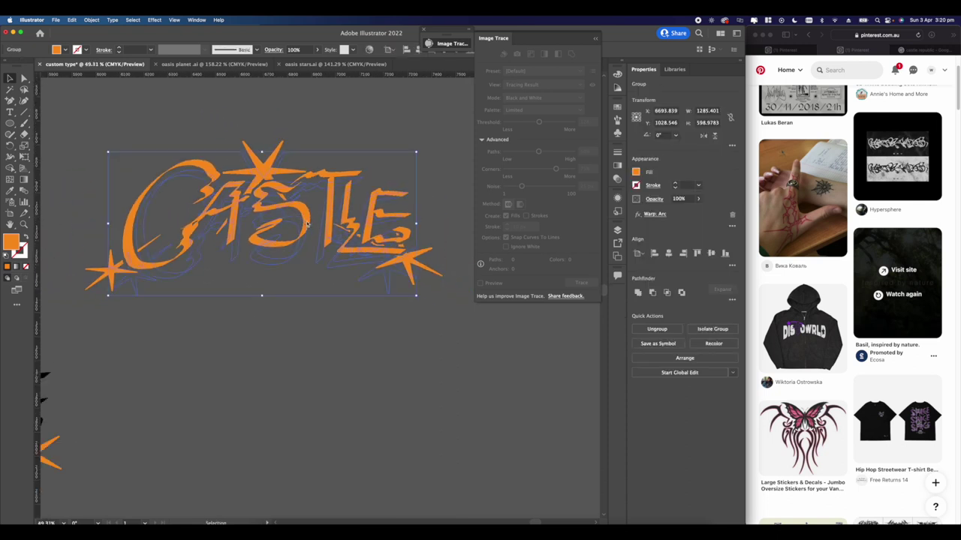
{"action": "key", "text": "super+y"}
{"action": "left_click", "coordinate": [293, 328]}
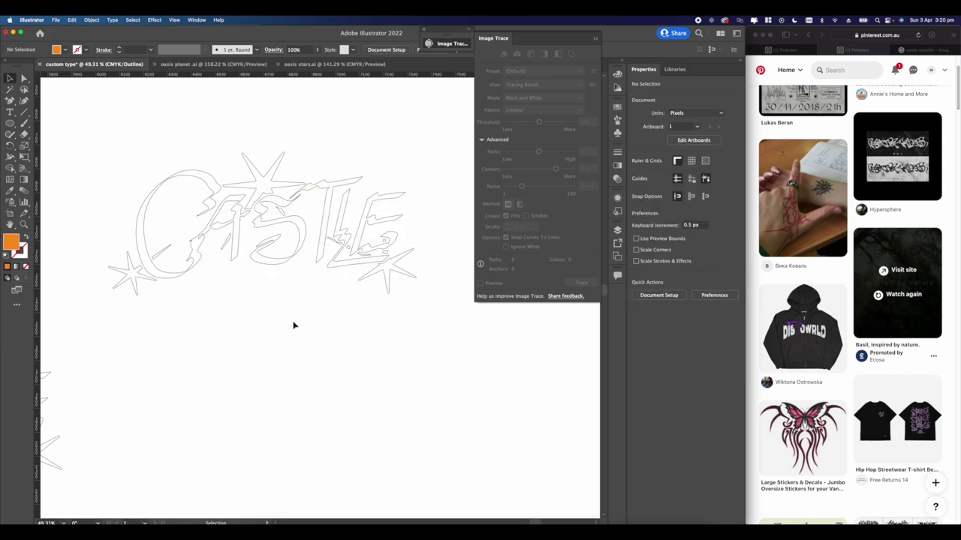
{"action": "key", "text": "super+y"}
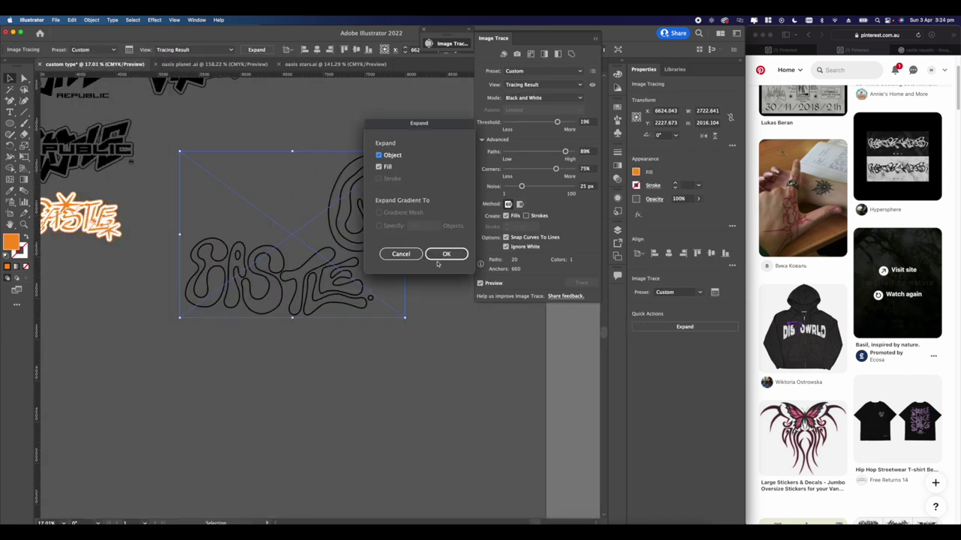
Expand the black-and-white tracing of the hand-drawn bubble lettering into object and fill paths and ungroup it.
{"action": "left_click", "coordinate": [405, 253]}
{"action": "scroll", "coordinate": [277, 222], "scroll_direction": "down", "scroll_amount": 2}
{"action": "right_click", "coordinate": [290, 249]}
{"action": "left_click", "coordinate": [323, 318]}
{"action": "left_click", "coordinate": [286, 204]}
{"action": "left_click", "coordinate": [310, 212]}
{"action": "left_click", "coordinate": [328, 209]}
{"action": "left_click", "coordinate": [341, 209]}
{"action": "right_click", "coordinate": [342, 209]}
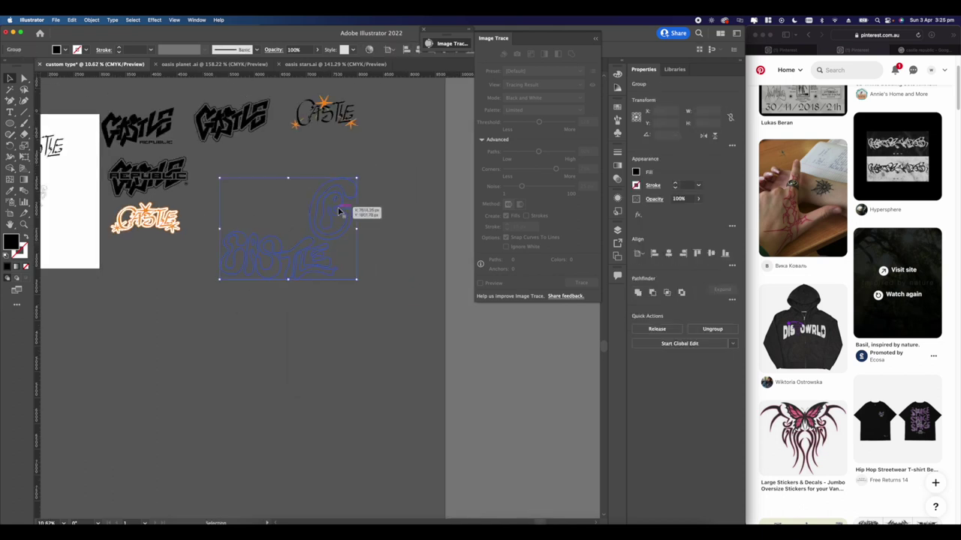
{"action": "left_click", "coordinate": [362, 278]}
{"action": "left_click", "coordinate": [372, 272]}
{"action": "scroll", "coordinate": [319, 193], "scroll_direction": "up", "scroll_amount": 2}
Separate the large traced C from the bubble Castle lettering, leaving a gap between them.
{"action": "left_click_drag", "start_coordinate": [342, 206], "coordinate": [249, 163]}
{"action": "left_click", "coordinate": [238, 236]}
{"action": "scroll", "coordinate": [236, 238], "scroll_direction": "up", "scroll_amount": 1}
{"action": "left_click_drag", "start_coordinate": [235, 240], "coordinate": [263, 242]}
Select all of the bubble Castle lettering and move it below the orange star wordmark.
{"action": "left_click_drag", "start_coordinate": [257, 240], "coordinate": [503, 367]}
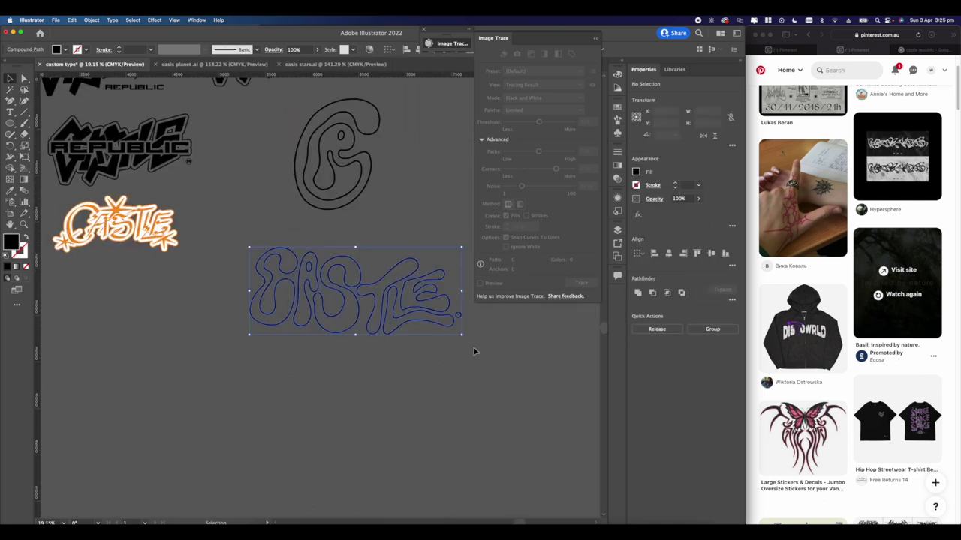
{"action": "scroll", "coordinate": [504, 365], "scroll_direction": "down", "scroll_amount": 2}
{"action": "left_click_drag", "start_coordinate": [405, 308], "coordinate": [303, 315]}
{"action": "left_click", "coordinate": [246, 345]}
Draw a small black circle at the notch on the outer edge of the bubble letter C.
{"action": "scroll", "coordinate": [245, 340], "scroll_direction": "up", "scroll_amount": 4}
{"action": "scroll", "coordinate": [244, 340], "scroll_direction": "up", "scroll_amount": 3}
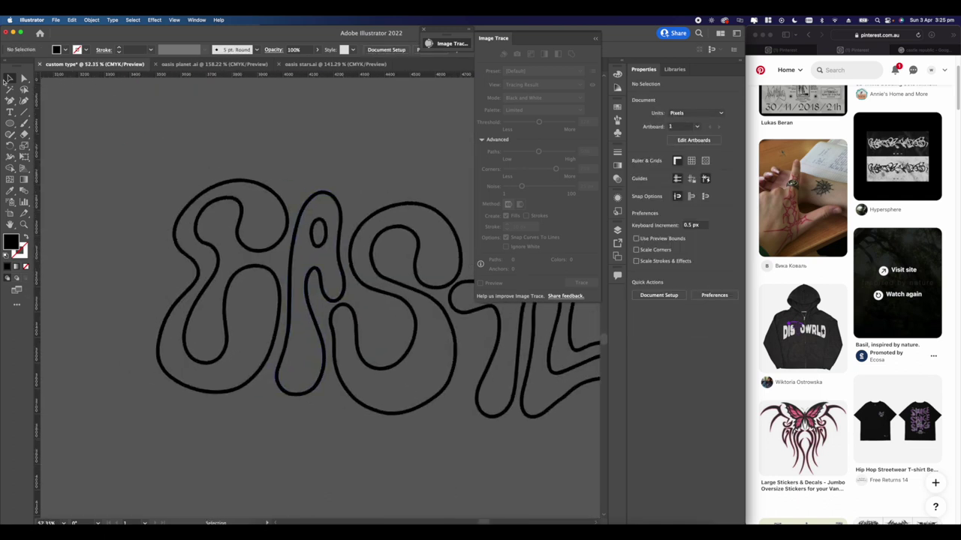
{"action": "key", "text": "l"}
{"action": "scroll", "coordinate": [173, 315], "scroll_direction": "up", "scroll_amount": 3}
{"action": "mouse_move", "coordinate": [179, 313]}
{"action": "left_mouse_down"}
{"action": "mouse_move", "coordinate": [216, 347]}
{"action": "mouse_move", "coordinate": [183, 321]}
{"action": "left_mouse_up"}
{"action": "key", "text": "v"}
Duplicate the bubble Castle lettering to the side as a spare copy without the circle.
{"action": "scroll", "coordinate": [98, 177], "scroll_direction": "down", "scroll_amount": 2}
{"action": "scroll", "coordinate": [180, 254], "scroll_direction": "down", "scroll_amount": 5}
{"action": "left_click", "coordinate": [219, 254]}
{"action": "left_click_drag", "start_coordinate": [166, 228], "coordinate": [327, 232]}
{"action": "left_click", "coordinate": [237, 253]}
{"action": "left_click", "coordinate": [223, 289]}
Resize the black circle at the C's notch to about 99 px across.
{"action": "scroll", "coordinate": [223, 289], "scroll_direction": "up", "scroll_amount": 5}
{"action": "scroll", "coordinate": [175, 218], "scroll_direction": "down", "scroll_amount": 3}
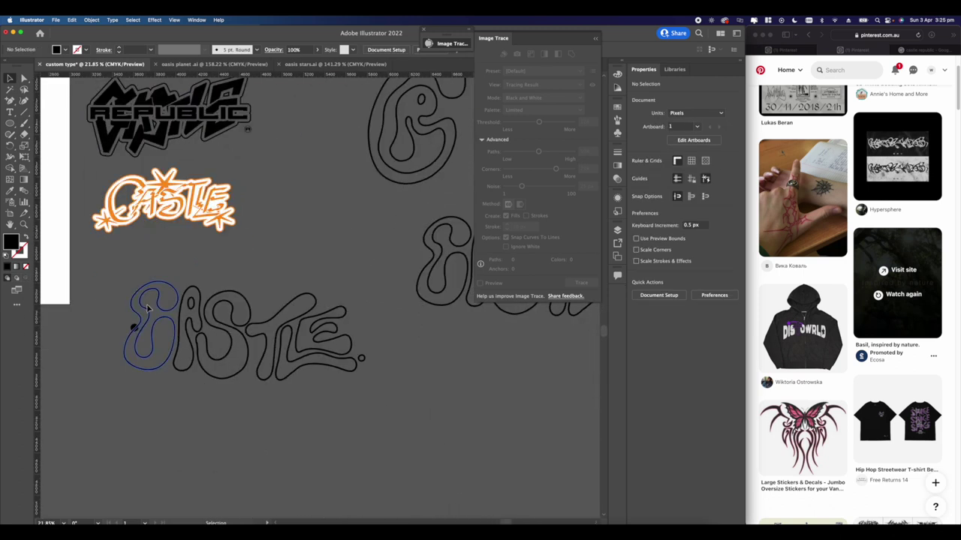
{"action": "scroll", "coordinate": [135, 329], "scroll_direction": "up", "scroll_amount": 6}
{"action": "left_click", "coordinate": [151, 329]}
{"action": "left_click_drag", "start_coordinate": [167, 342], "coordinate": [181, 342]}
{"action": "scroll", "coordinate": [127, 340], "scroll_direction": "down", "scroll_amount": 4}
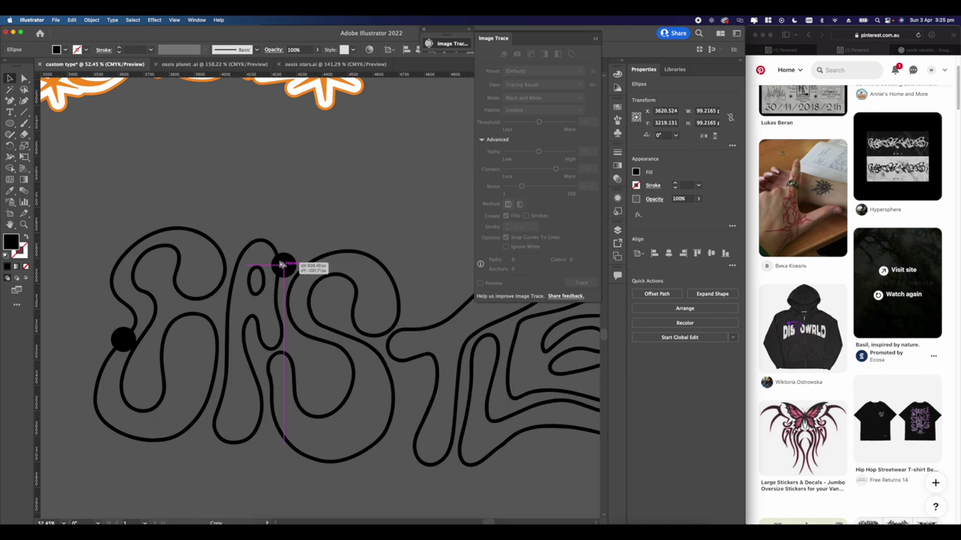
Place copies of the black circle at the top of the A, the middle of the S and the tip of the E.
{"action": "left_click_drag", "start_coordinate": [280, 253], "coordinate": [280, 253]}
{"action": "left_click_drag", "start_coordinate": [280, 251], "coordinate": [484, 341]}
{"action": "scroll", "coordinate": [247, 323], "scroll_direction": "right", "scroll_amount": 3}
{"action": "scroll", "coordinate": [485, 340], "scroll_direction": "down", "scroll_amount": 5}
{"action": "left_click", "coordinate": [427, 390]}
{"action": "left_click_drag", "start_coordinate": [392, 382], "coordinate": [283, 370]}
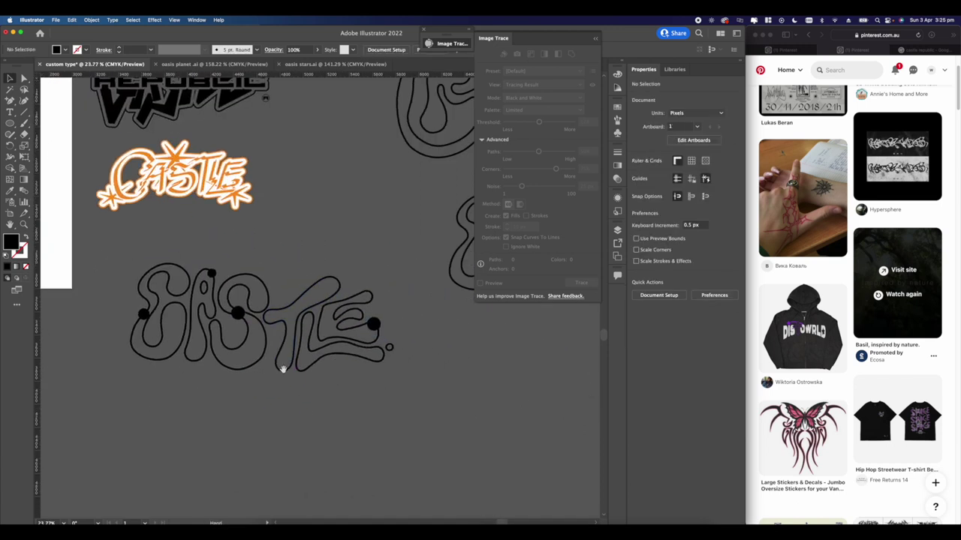
Select the bubble lettering with its circles and merge the C's body and notch circle into one shape with the Shape Builder.
{"action": "left_click_drag", "start_coordinate": [101, 256], "coordinate": [398, 420]}
{"action": "scroll", "coordinate": [221, 335], "scroll_direction": "up", "scroll_amount": 3}
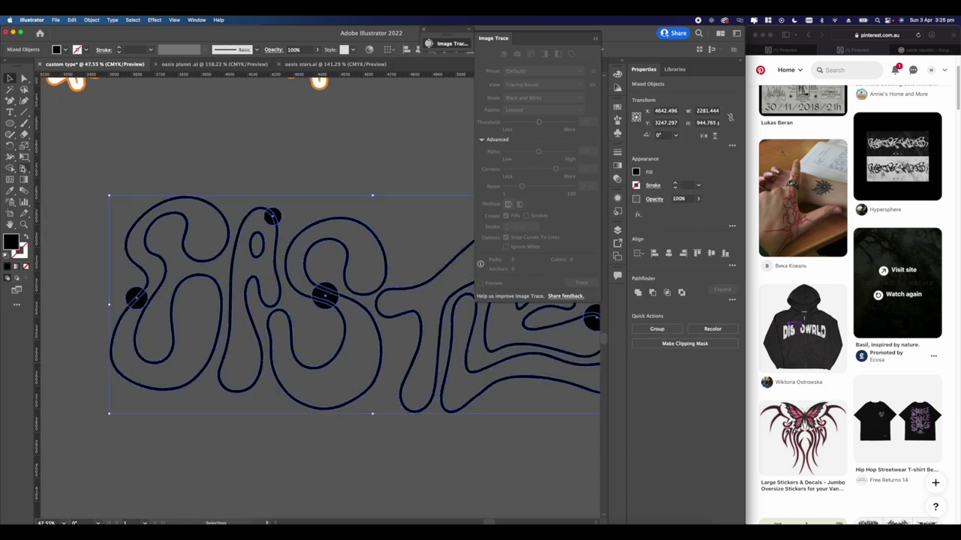
{"action": "key", "text": "shift+m"}
{"action": "scroll", "coordinate": [143, 303], "scroll_direction": "up", "scroll_amount": 5}
{"action": "mouse_move", "coordinate": [141, 302]}
{"action": "left_mouse_down"}
{"action": "mouse_move", "coordinate": [130, 292]}
{"action": "mouse_move", "coordinate": [141, 307]}
{"action": "mouse_move", "coordinate": [167, 274]}
{"action": "left_mouse_up"}
{"action": "scroll", "coordinate": [141, 307], "scroll_direction": "up", "scroll_amount": 2}
{"action": "scroll", "coordinate": [167, 274], "scroll_direction": "down", "scroll_amount": 5}
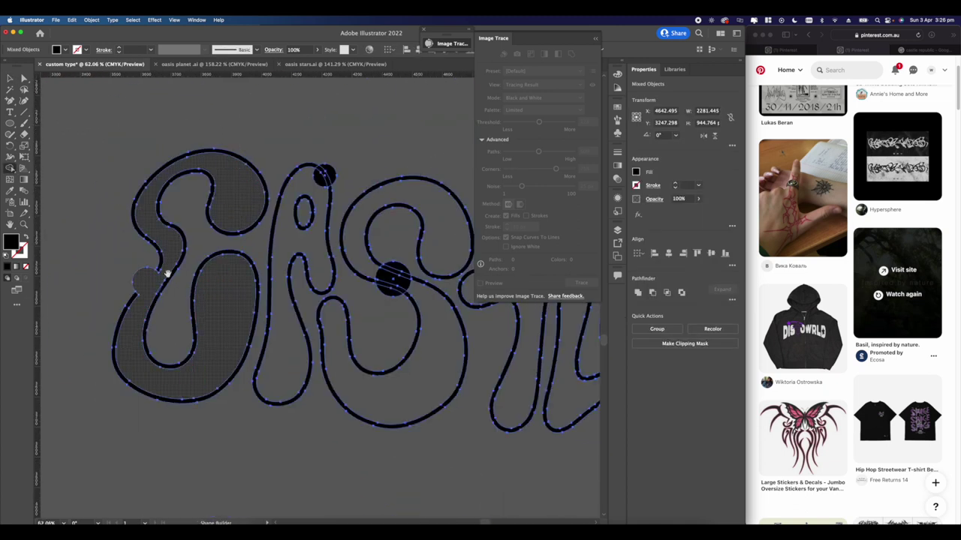
Merge the A's outline, interior and top circle into one solid black letter with the Shape Builder.
{"action": "left_click_drag", "start_coordinate": [294, 244], "coordinate": [221, 246]}
{"action": "scroll", "coordinate": [221, 246], "scroll_direction": "up", "scroll_amount": 3}
{"action": "mouse_move", "coordinate": [247, 151]}
{"action": "left_mouse_down"}
{"action": "mouse_move", "coordinate": [200, 204]}
{"action": "mouse_move", "coordinate": [221, 187]}
{"action": "left_mouse_up"}
{"action": "scroll", "coordinate": [220, 186], "scroll_direction": "down", "scroll_amount": 3}
{"action": "left_click_drag", "start_coordinate": [243, 276], "coordinate": [217, 283]}
{"action": "scroll", "coordinate": [217, 283], "scroll_direction": "up", "scroll_amount": 3}
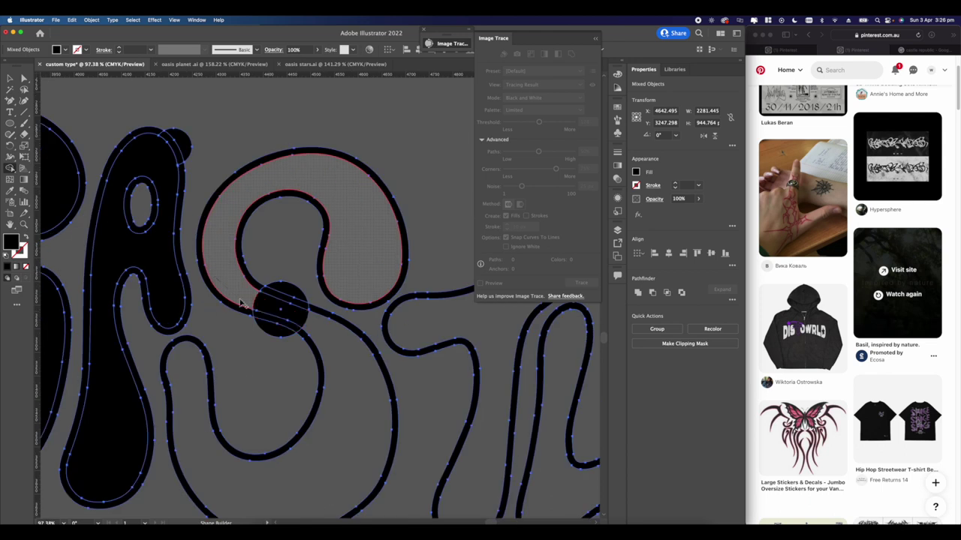
Merge the outlines, interiors and overlapping circles of the S, T, L and E into solid black letters, and deselect the lettering.
{"action": "scroll", "coordinate": [323, 330], "scroll_direction": "down", "scroll_amount": 4}
{"action": "scroll", "coordinate": [316, 311], "scroll_direction": "up", "scroll_amount": 3}
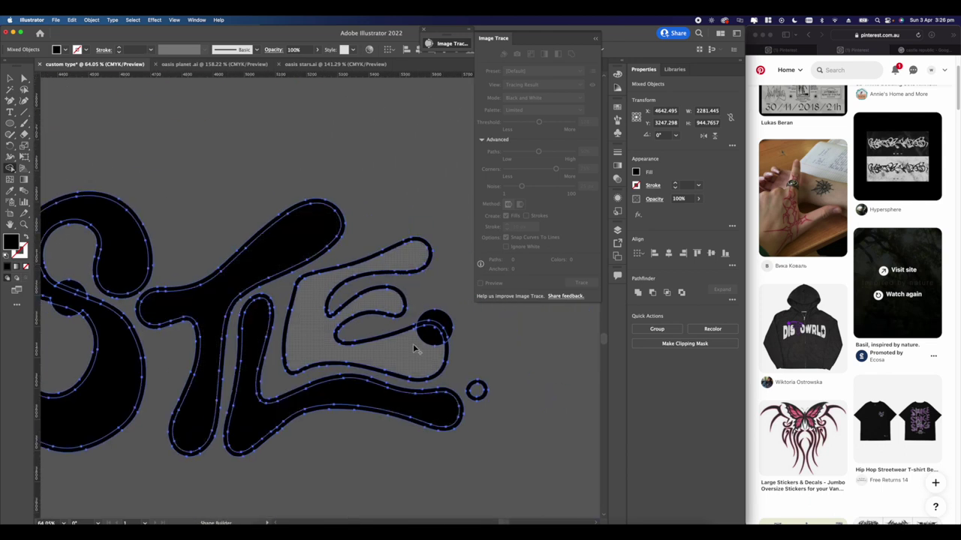
{"action": "scroll", "coordinate": [387, 360], "scroll_direction": "down", "scroll_amount": 5}
{"action": "key", "text": "v"}
{"action": "left_click", "coordinate": [384, 379]}
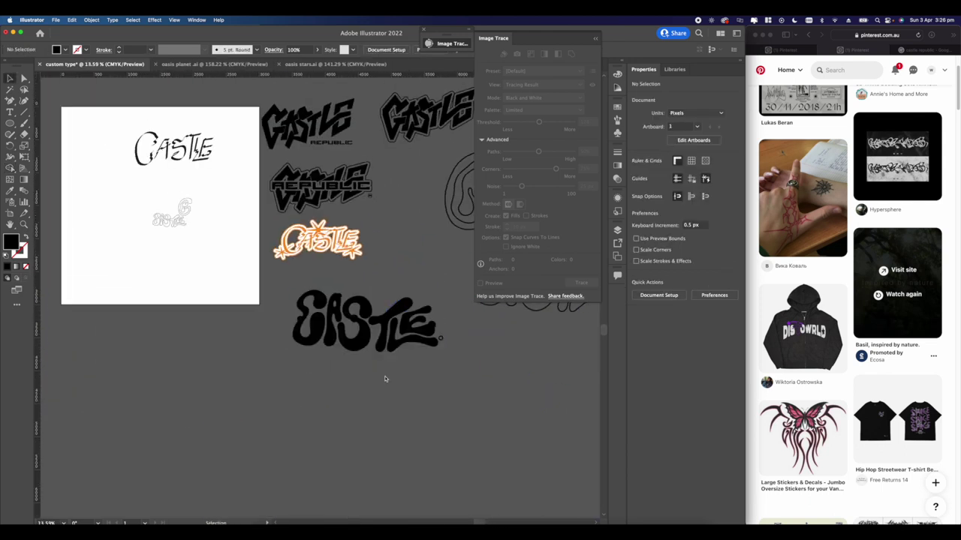
Reshape the rounded end of the S's lower stroke beside the A with the Curvature tool, making it more bulbous.
{"action": "scroll", "coordinate": [384, 379], "scroll_direction": "up", "scroll_amount": 8}
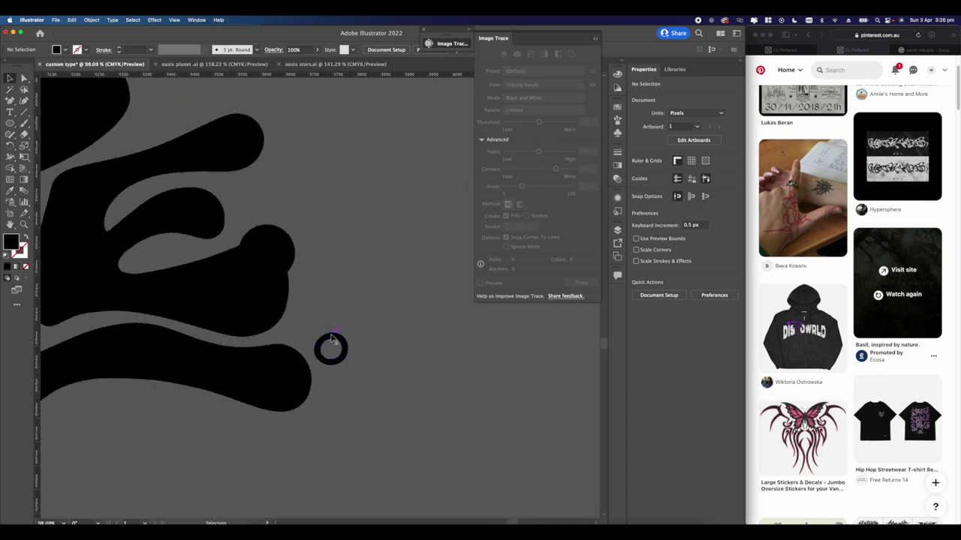
{"action": "scroll", "coordinate": [333, 328], "scroll_direction": "down", "scroll_amount": 5}
{"action": "scroll", "coordinate": [381, 337], "scroll_direction": "up", "scroll_amount": 2}
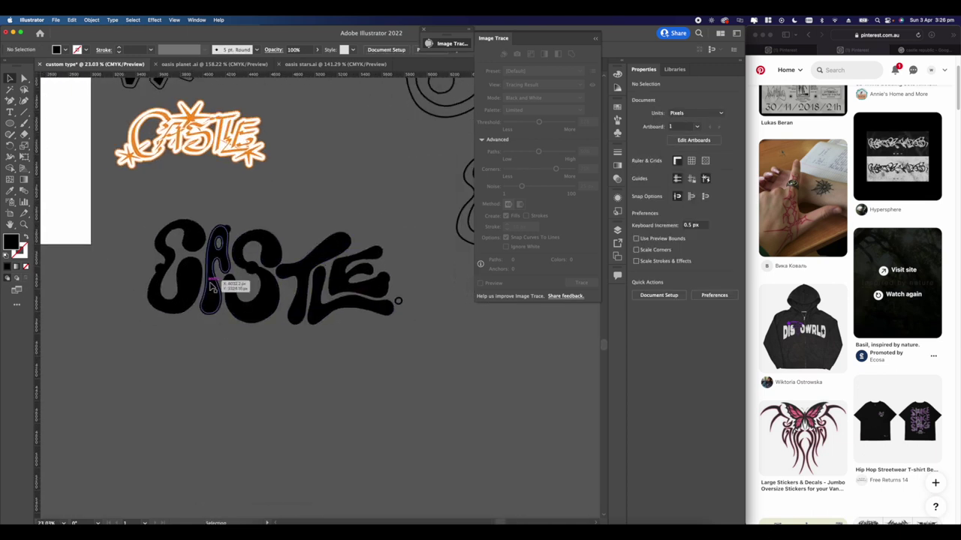
{"action": "left_click", "coordinate": [213, 246]}
{"action": "scroll", "coordinate": [213, 248], "scroll_direction": "up", "scroll_amount": 5}
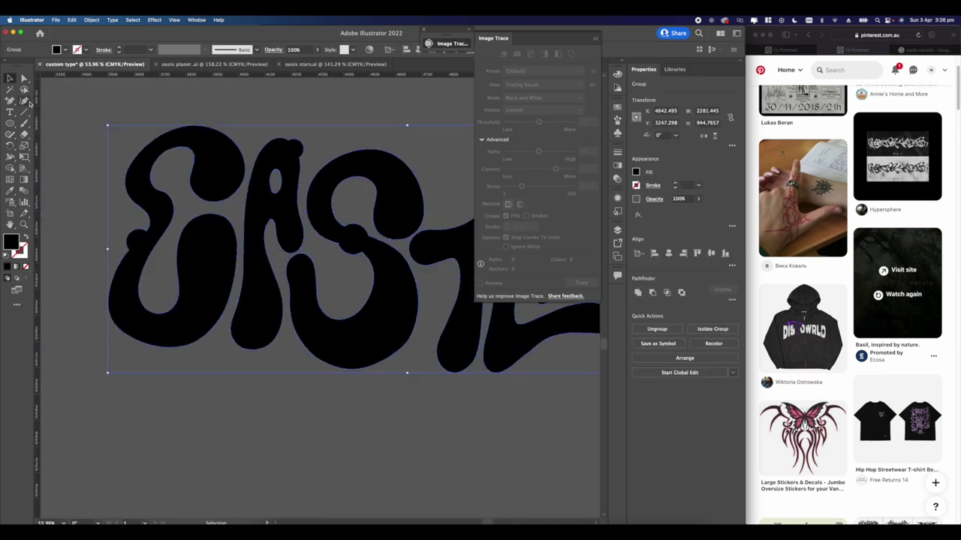
{"action": "key", "text": "shift+grave"}
{"action": "scroll", "coordinate": [286, 292], "scroll_direction": "up", "scroll_amount": 6}
{"action": "left_click", "coordinate": [288, 279]}
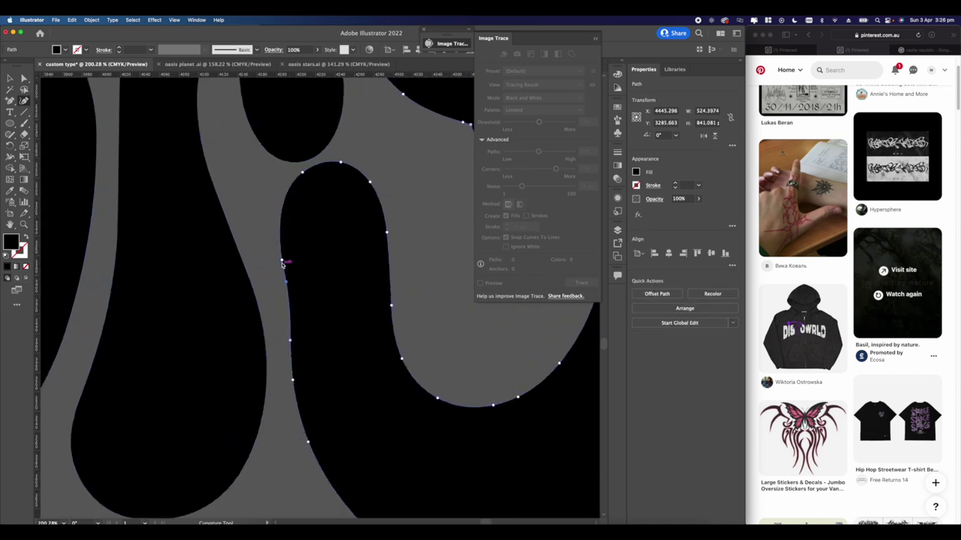
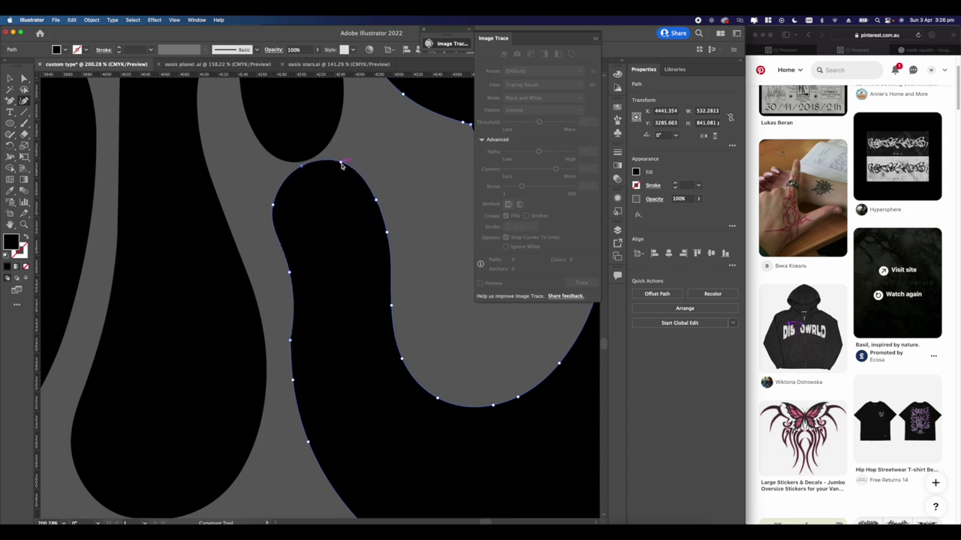
Smooth the rounded tip of the S's lower hook by adjusting its anchor points with the Curvature tool.
{"action": "left_click", "coordinate": [397, 130]}
{"action": "scroll", "coordinate": [386, 133], "scroll_direction": "down", "scroll_amount": 10}
{"action": "left_click_drag", "start_coordinate": [405, 201], "coordinate": [294, 256]}
{"action": "left_click", "coordinate": [307, 235]}
{"action": "scroll", "coordinate": [307, 234], "scroll_direction": "up", "scroll_amount": 5}
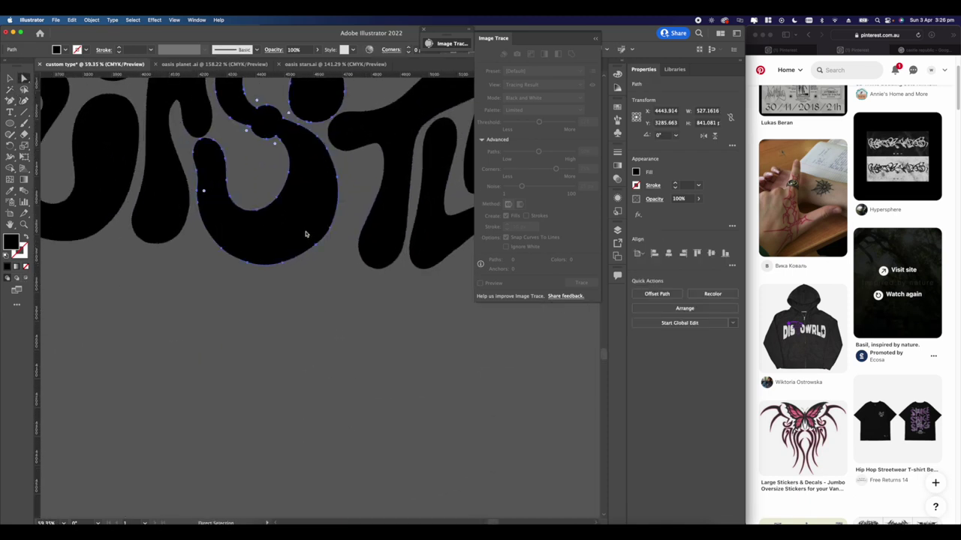
Refine the curve along the bottom edge of the S with the Curvature tool and deselect the letter.
{"action": "scroll", "coordinate": [322, 244], "scroll_direction": "up", "scroll_amount": 3}
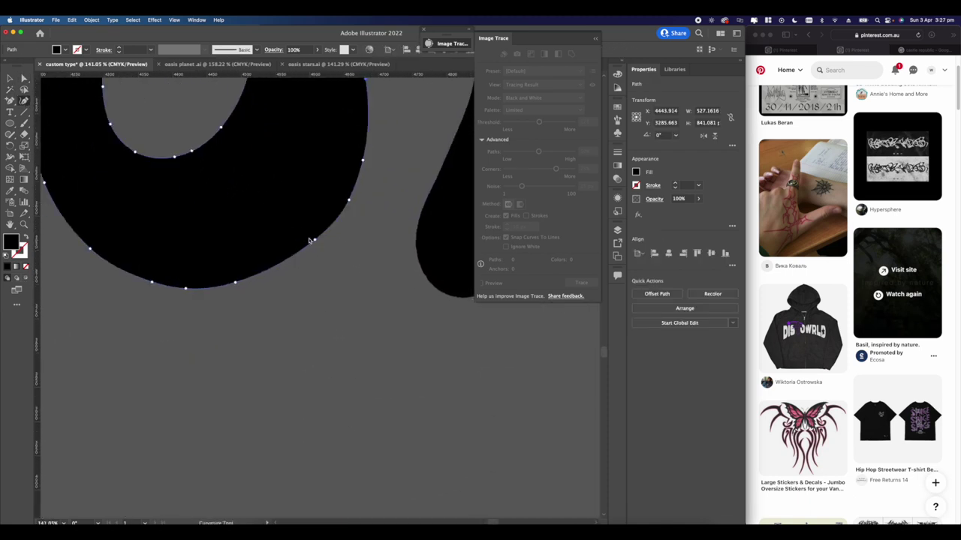
{"action": "key", "text": "a"}
{"action": "left_click", "coordinate": [286, 287]}
{"action": "scroll", "coordinate": [308, 318], "scroll_direction": "down", "scroll_amount": 9}
{"action": "scroll", "coordinate": [304, 269], "scroll_direction": "up", "scroll_amount": 2}
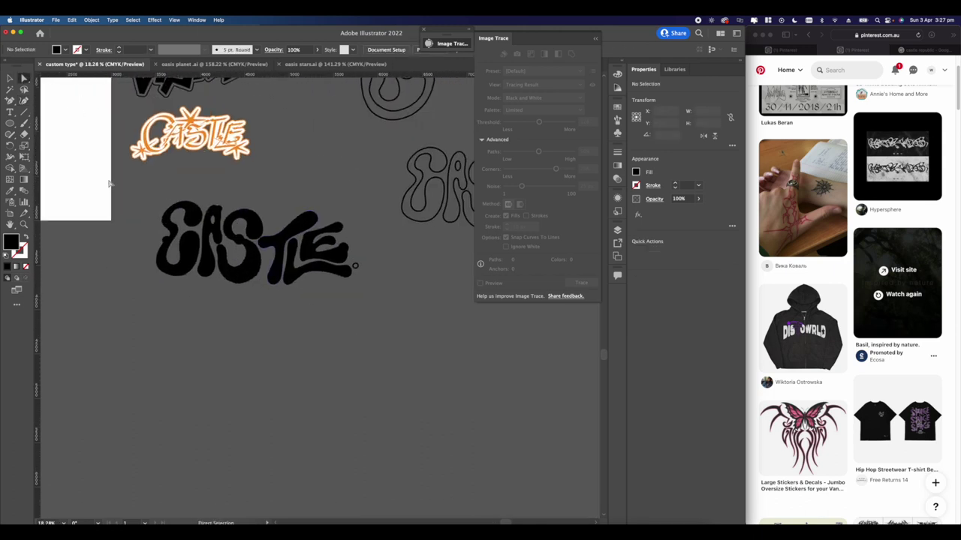
Turn the small ring after the final E into a solid black dot with the Shape Builder tool.
{"action": "left_click", "coordinate": [341, 264]}
{"action": "scroll", "coordinate": [361, 277], "scroll_direction": "up", "scroll_amount": 5}
{"action": "left_click", "coordinate": [12, 167]}
{"action": "scroll", "coordinate": [295, 197], "scroll_direction": "up", "scroll_amount": 3}
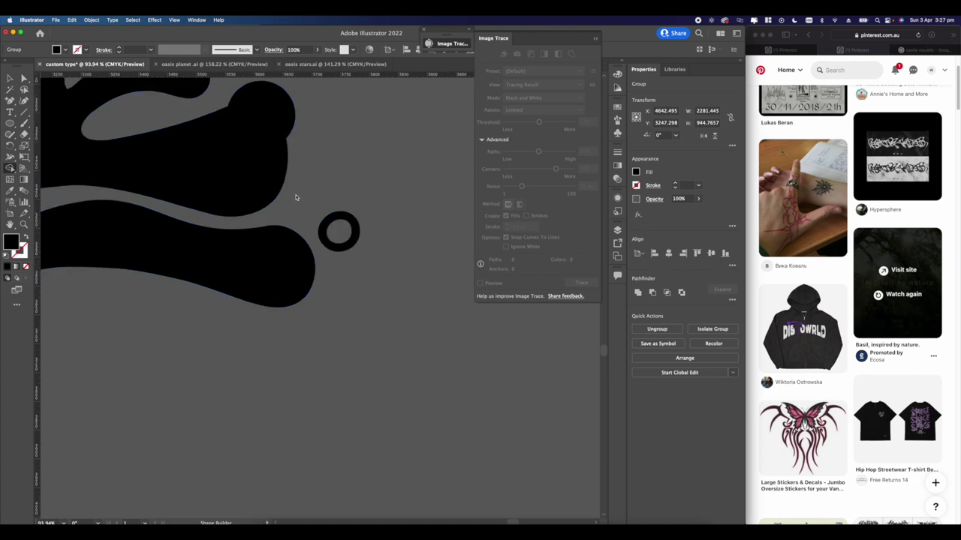
{"action": "left_click_drag", "start_coordinate": [359, 229], "coordinate": [362, 252]}
{"action": "key", "text": "a"}
{"action": "left_click", "coordinate": [320, 139]}
{"action": "scroll", "coordinate": [321, 139], "scroll_direction": "down", "scroll_amount": 4}
{"action": "scroll", "coordinate": [320, 139], "scroll_direction": "down", "scroll_amount": 5}
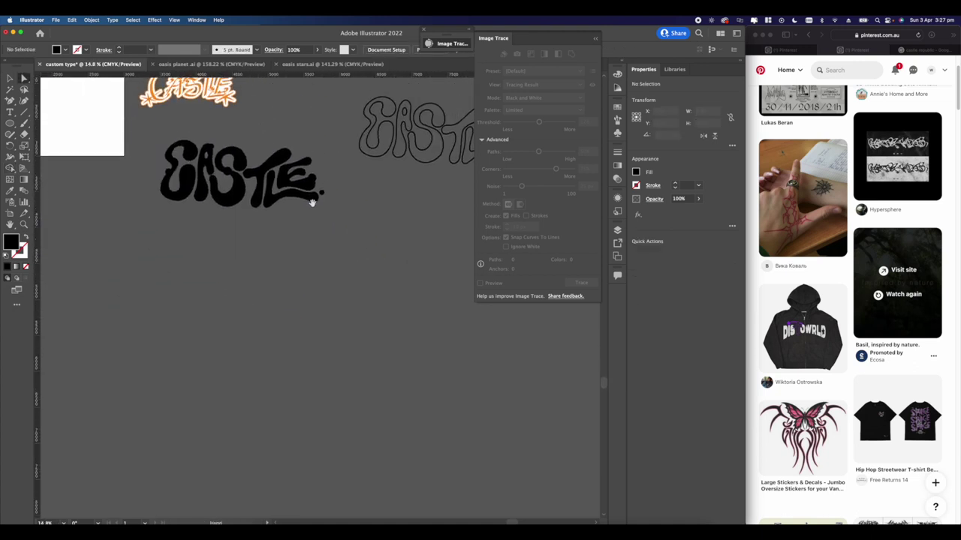
Switch to Pinterest and browse the home feed for lettering and graphic references.
{"action": "scroll", "coordinate": [315, 198], "scroll_direction": "up", "scroll_amount": 3}
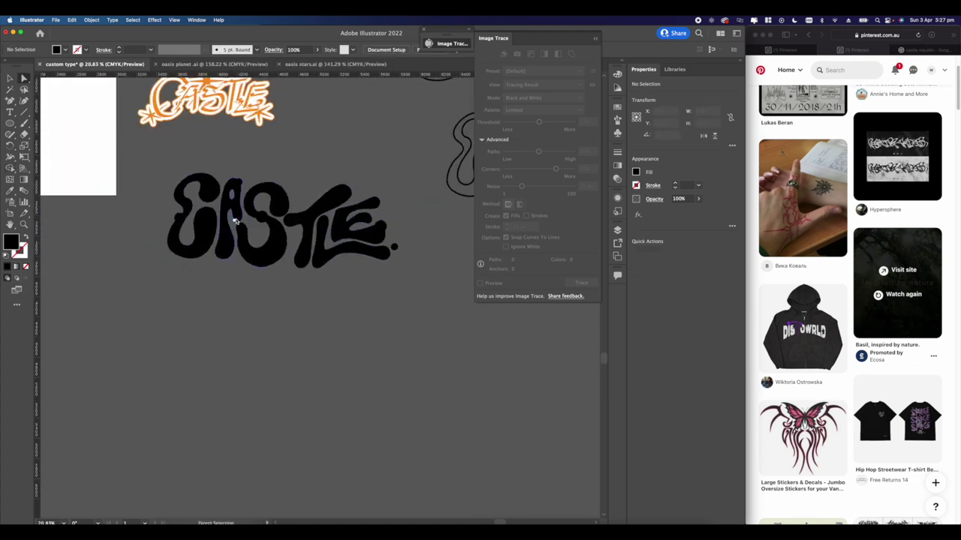
{"action": "scroll", "coordinate": [862, 345], "scroll_direction": "down", "scroll_amount": 10}
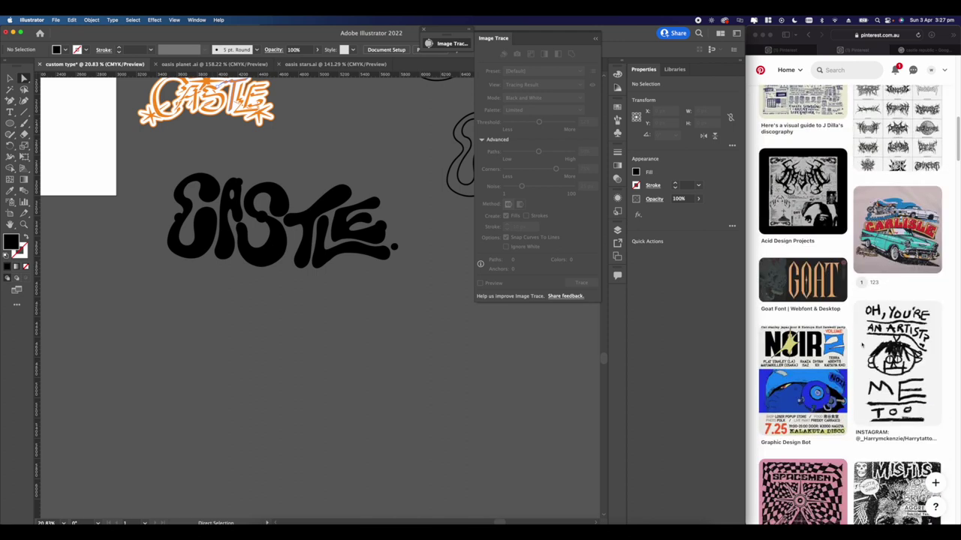
{"action": "scroll", "coordinate": [850, 300], "scroll_direction": "down", "scroll_amount": 10}
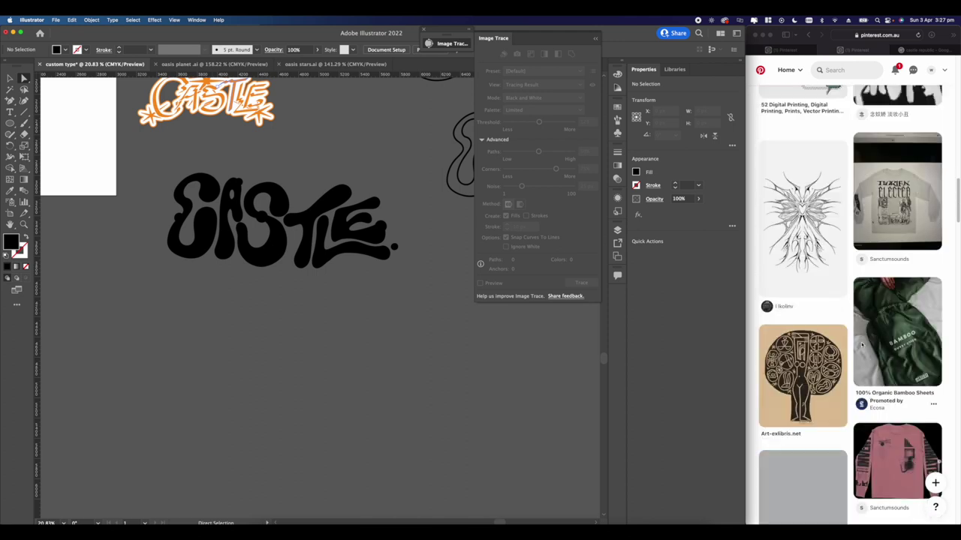
{"action": "scroll", "coordinate": [862, 345], "scroll_direction": "down", "scroll_amount": 10}
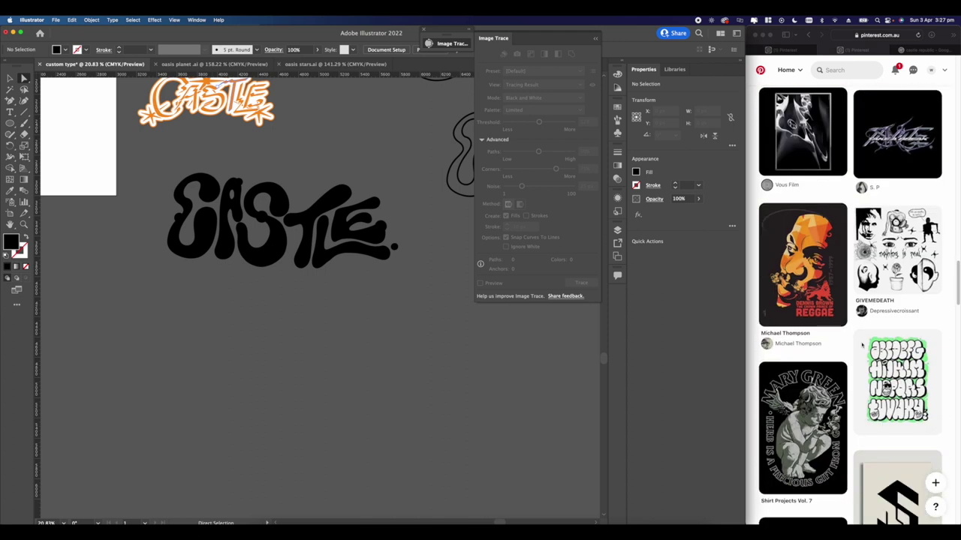
{"action": "scroll", "coordinate": [861, 346], "scroll_direction": "down", "scroll_amount": 10}
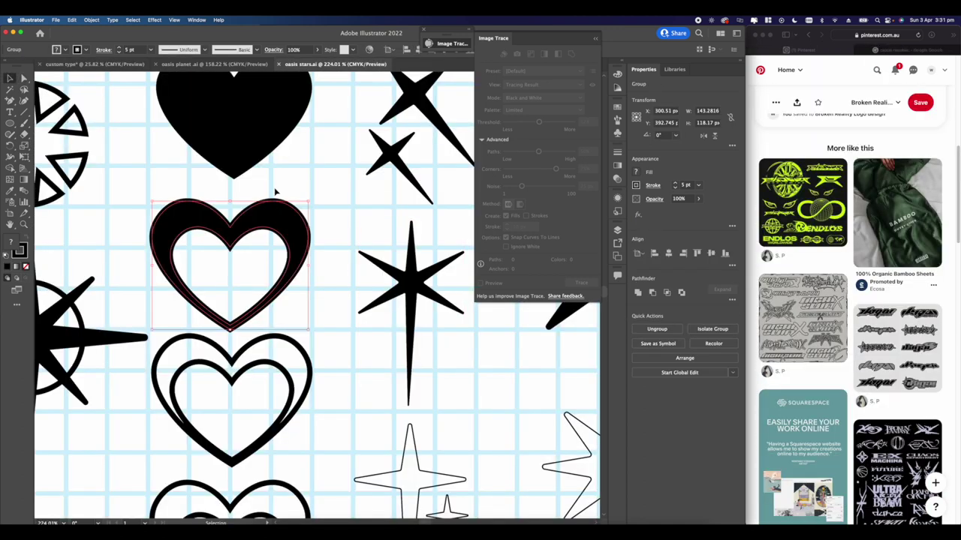
Copy the filled heart outline from oasis stars.ai into the custom type document and enlarge it to about 703 by 579 px below the wordmark.
{"action": "left_click", "coordinate": [264, 242]}
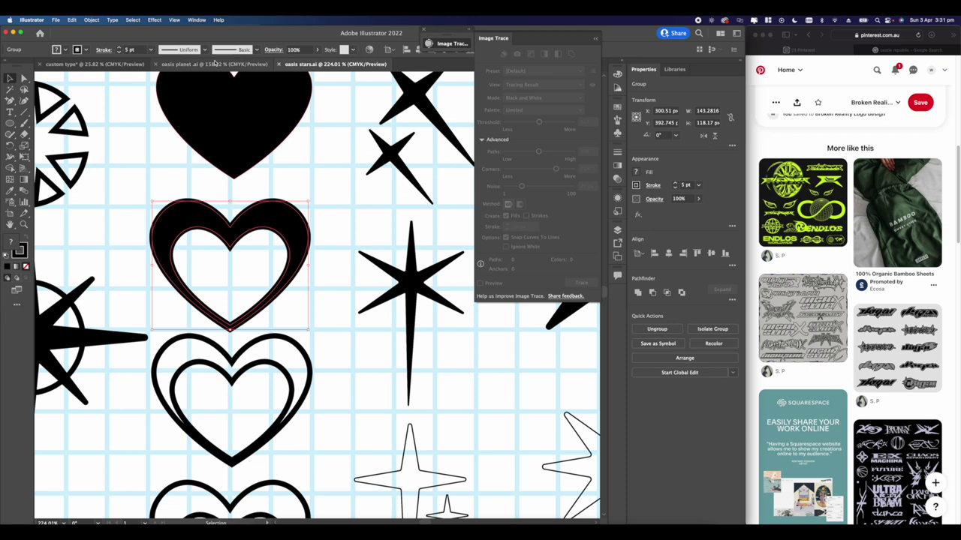
{"action": "left_click", "coordinate": [119, 65]}
{"action": "key", "text": "super+v"}
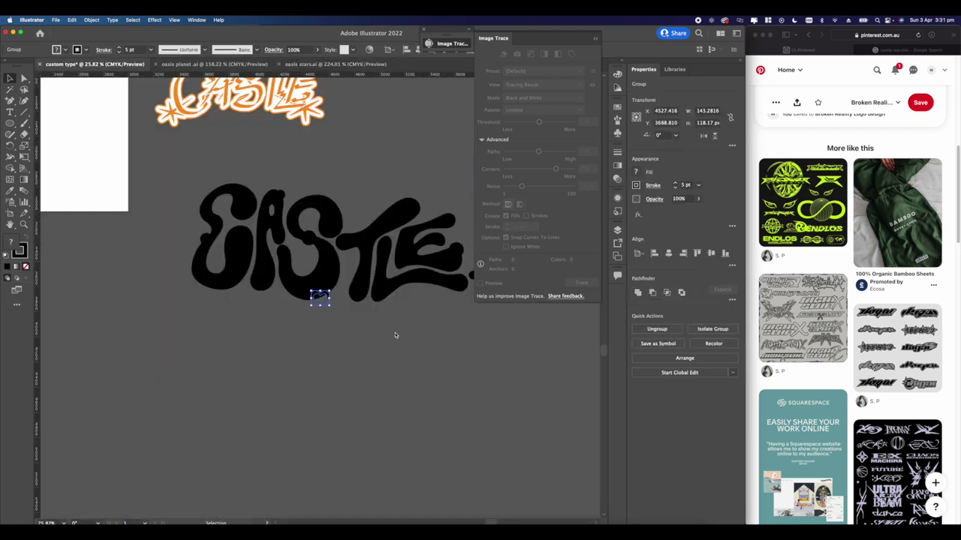
{"action": "left_click_drag", "start_coordinate": [330, 306], "coordinate": [353, 395]}
{"action": "left_click", "coordinate": [381, 367]}
{"action": "left_click", "coordinate": [366, 369]}
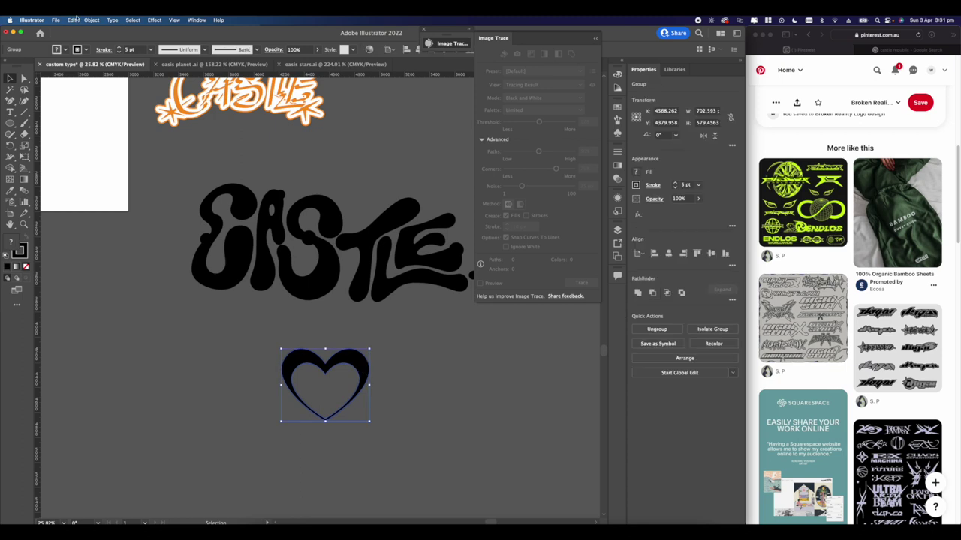
Expand the heart's fill and stroke, and unite the pieces into one shape.
{"action": "left_click", "coordinate": [99, 21]}
{"action": "left_click", "coordinate": [95, 113]}
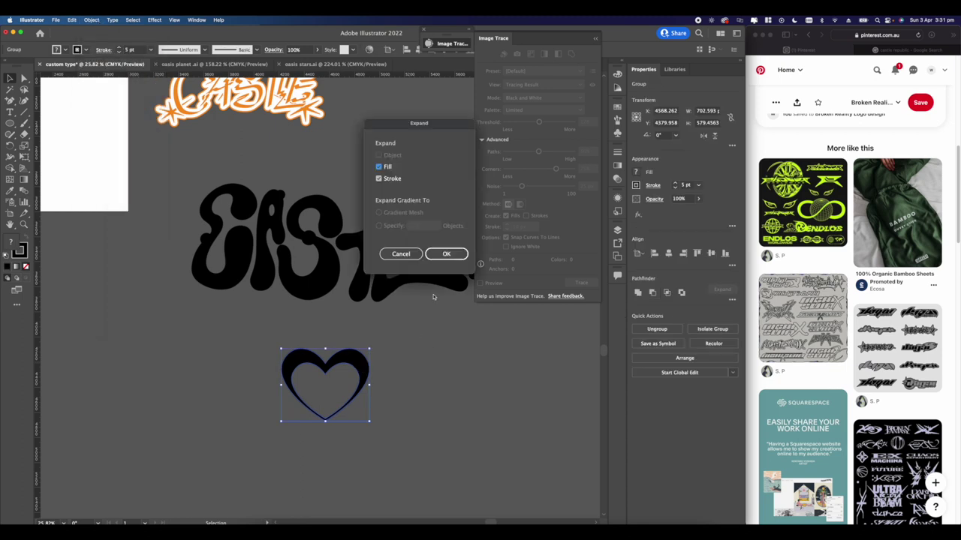
{"action": "left_click", "coordinate": [444, 254]}
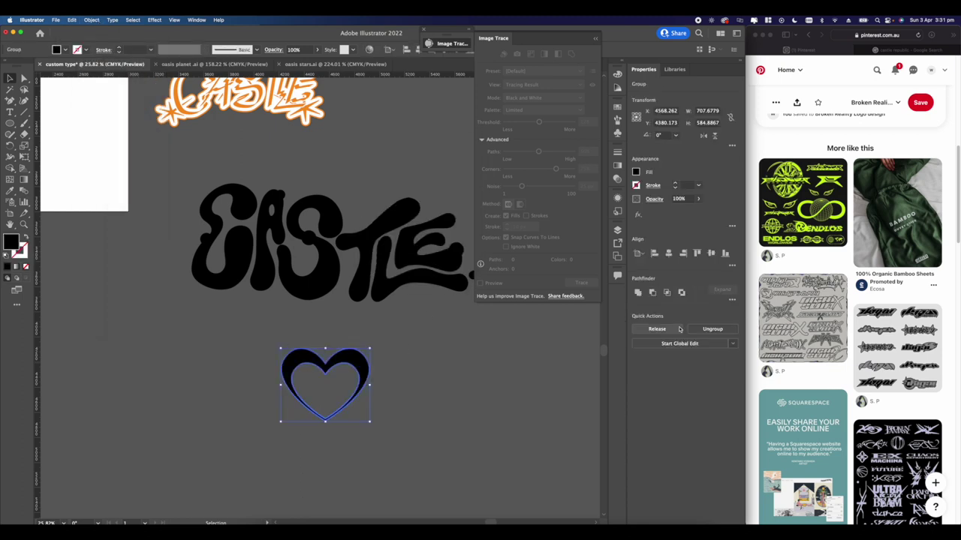
{"action": "left_click", "coordinate": [637, 292]}
Shrink the heart, rotate it to about 345°, and place it above the wordmark between the S and the T.
{"action": "scroll", "coordinate": [358, 350], "scroll_direction": "right", "scroll_amount": 5}
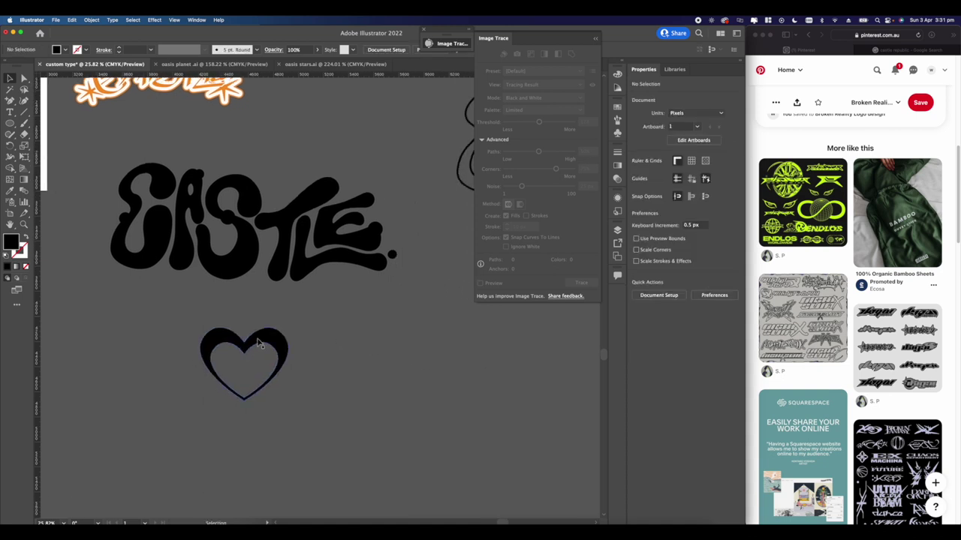
{"action": "left_click_drag", "start_coordinate": [290, 329], "coordinate": [331, 169]}
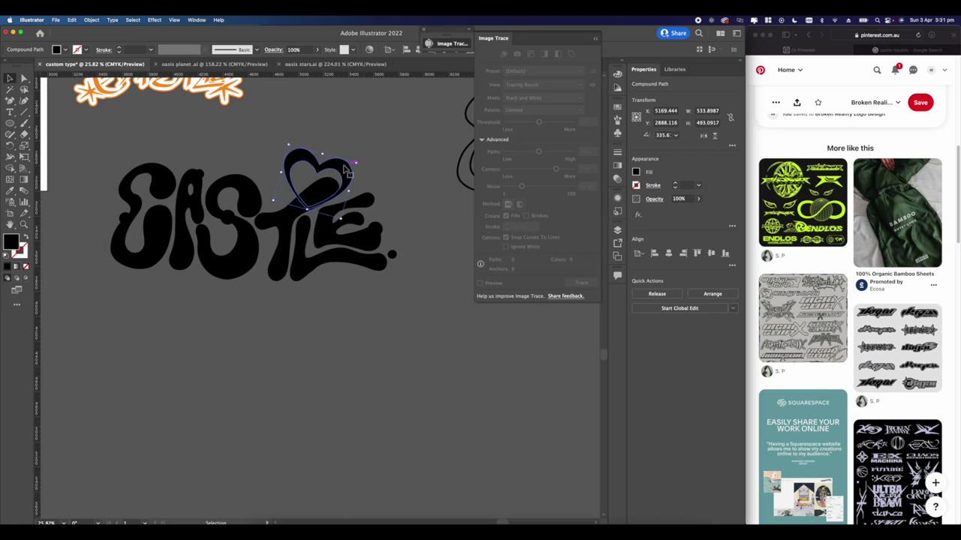
{"action": "left_click_drag", "start_coordinate": [345, 170], "coordinate": [310, 158]}
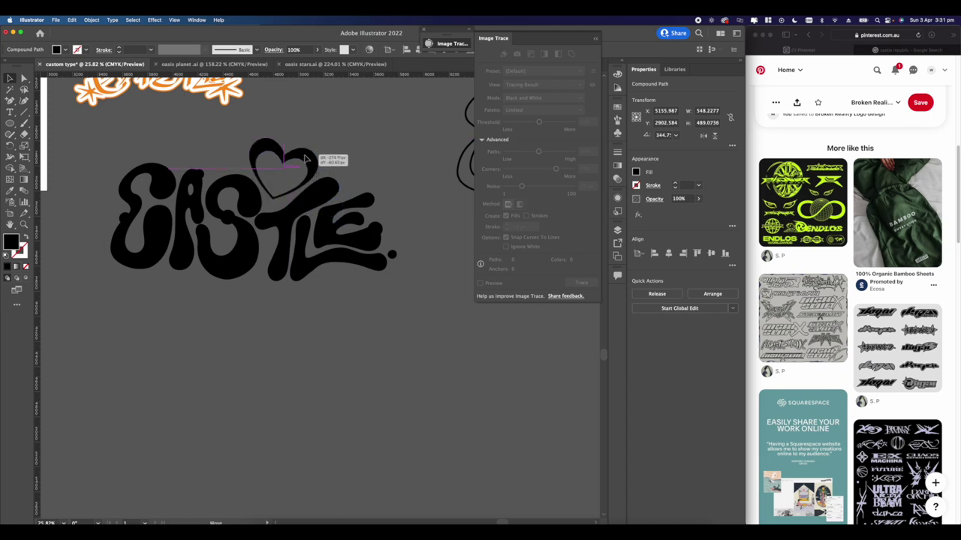
{"action": "left_click", "coordinate": [338, 151]}
Fine-tune the heart's position so its point nests evenly in the gap between the S and the T.
{"action": "scroll", "coordinate": [334, 154], "scroll_direction": "up", "scroll_amount": 3}
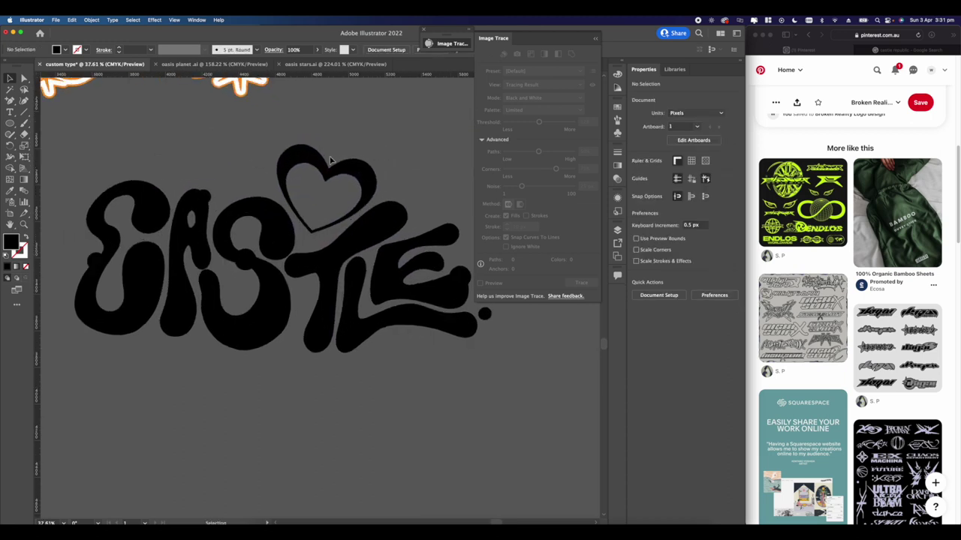
{"action": "scroll", "coordinate": [335, 174], "scroll_direction": "up", "scroll_amount": 4}
{"action": "mouse_move", "coordinate": [367, 163]}
{"action": "left_mouse_down"}
{"action": "mouse_move", "coordinate": [376, 172]}
{"action": "mouse_move", "coordinate": [361, 177]}
{"action": "left_mouse_up"}
{"action": "right_click", "coordinate": [361, 177]}
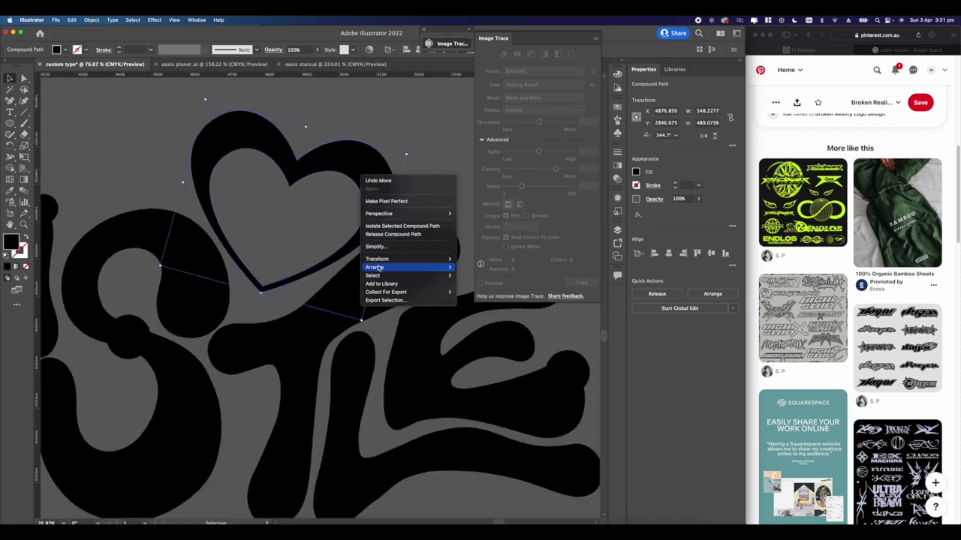
{"action": "left_click", "coordinate": [335, 243]}
{"action": "left_click", "coordinate": [335, 242]}
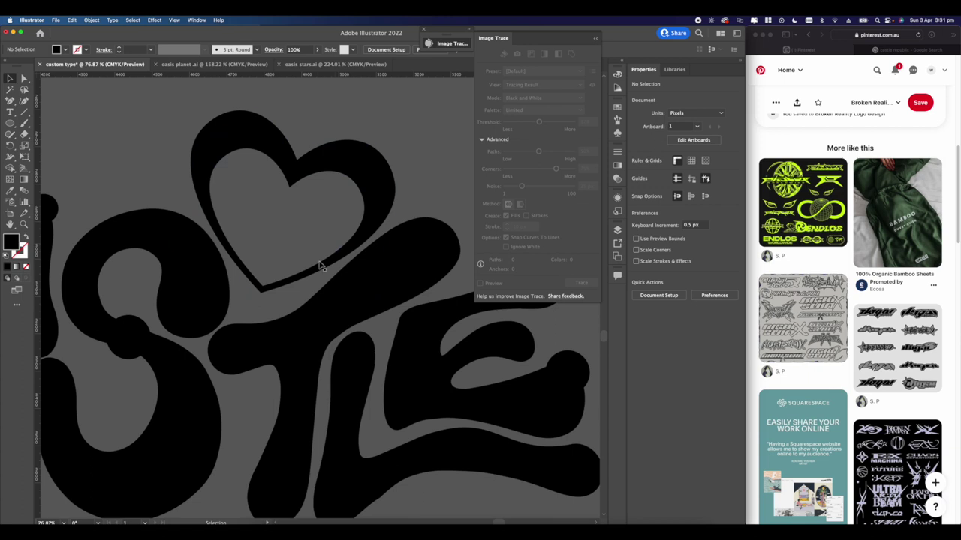
{"action": "left_click_drag", "start_coordinate": [309, 271], "coordinate": [309, 270]}
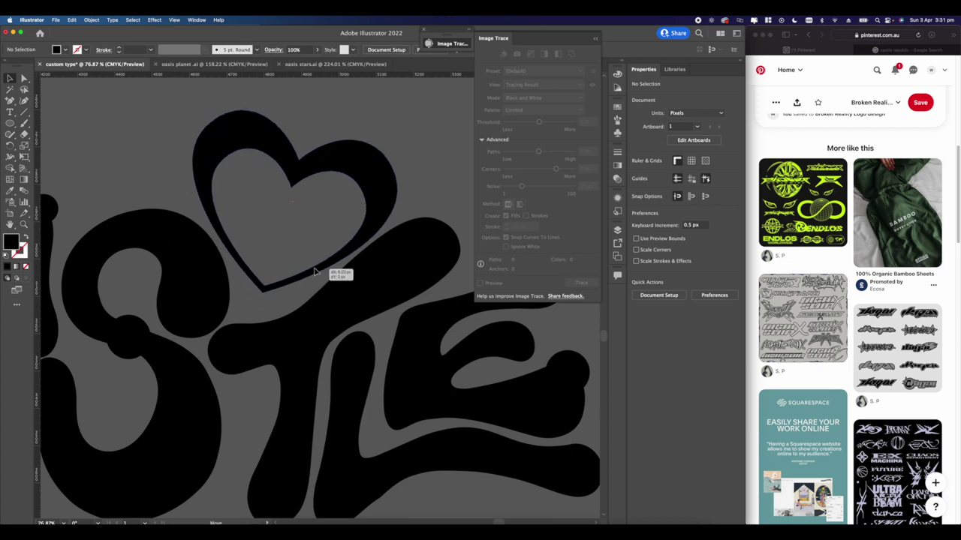
Duplicate the heart, shrink the copy to about 200 px wide, and position it over the counter of the A.
{"action": "scroll", "coordinate": [314, 272], "scroll_direction": "down", "scroll_amount": 6}
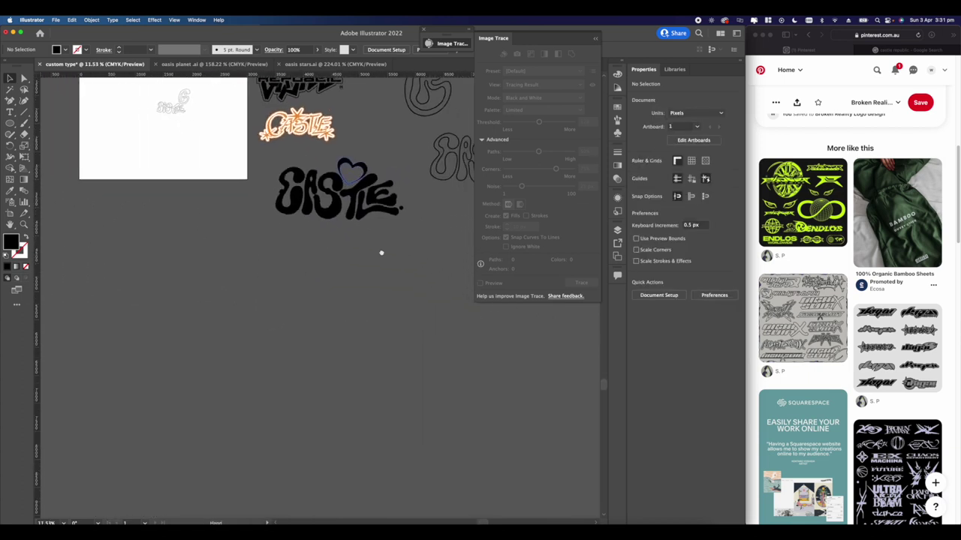
{"action": "scroll", "coordinate": [280, 165], "scroll_direction": "up", "scroll_amount": 1}
{"action": "left_click", "coordinate": [282, 167]}
{"action": "scroll", "coordinate": [279, 166], "scroll_direction": "up", "scroll_amount": 2}
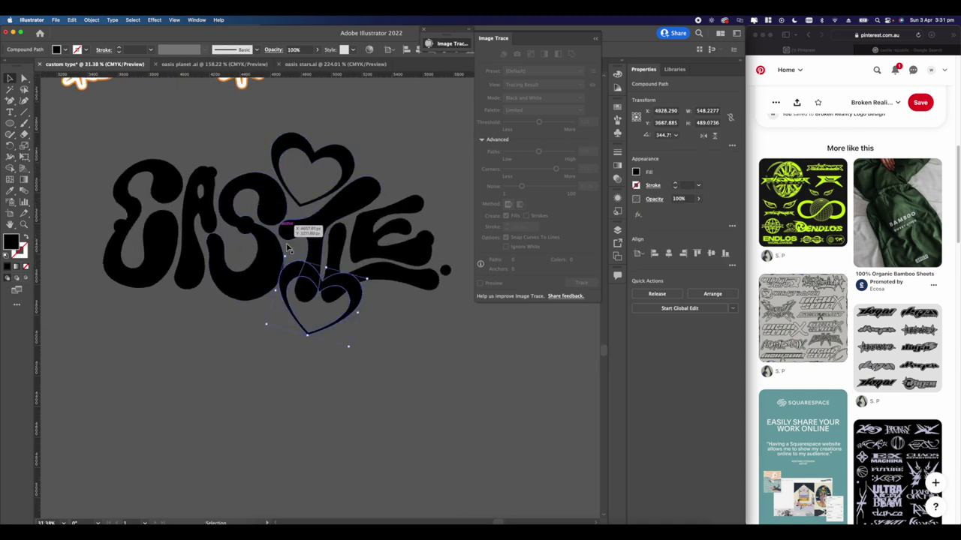
{"action": "left_click_drag", "start_coordinate": [202, 171], "coordinate": [197, 161]}
{"action": "scroll", "coordinate": [184, 155], "scroll_direction": "up", "scroll_amount": 3}
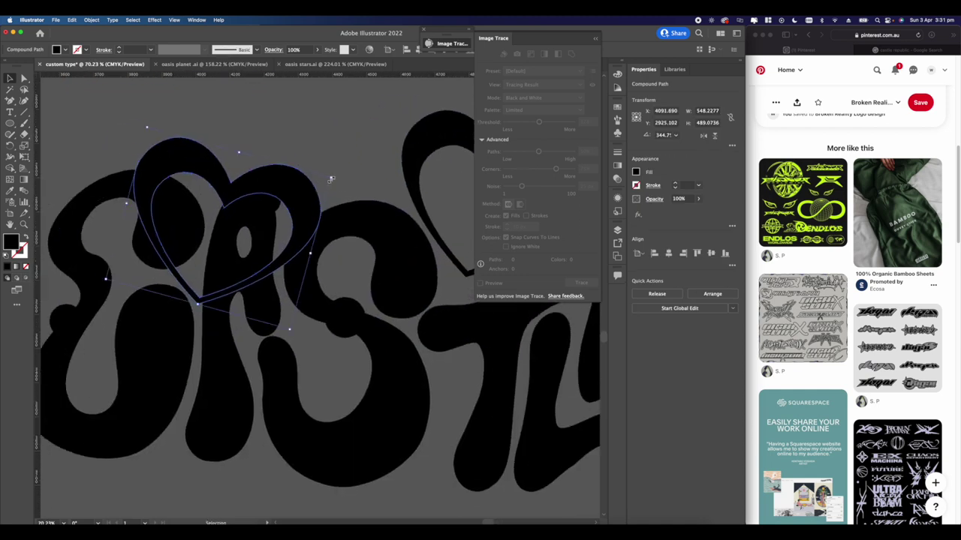
{"action": "left_click_drag", "start_coordinate": [321, 182], "coordinate": [197, 238]}
{"action": "scroll", "coordinate": [275, 226], "scroll_direction": "up", "scroll_amount": 2}
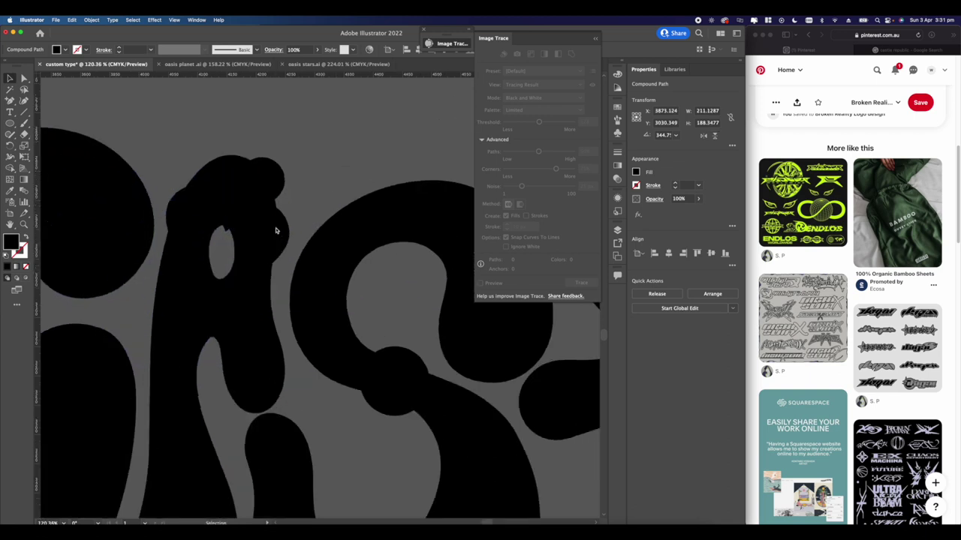
{"action": "left_click_drag", "start_coordinate": [298, 212], "coordinate": [259, 228]}
Fill the A's counter with the Shape Builder tool and cut the small heart outline out of the letter.
{"action": "left_click", "coordinate": [293, 217]}
{"action": "left_click", "coordinate": [302, 209]}
{"action": "key", "text": "super+a"}
{"action": "left_click", "coordinate": [10, 169]}
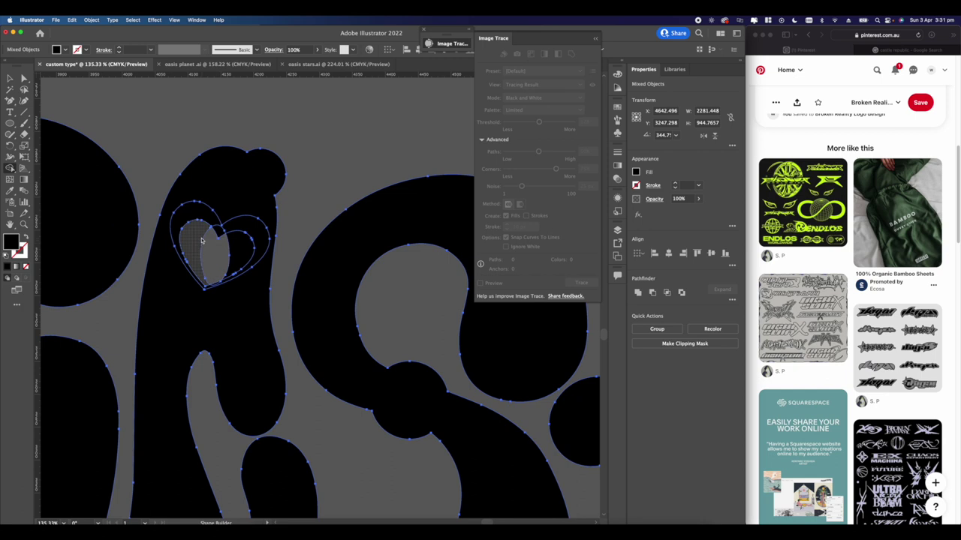
{"action": "scroll", "coordinate": [214, 236], "scroll_direction": "up", "scroll_amount": 3}
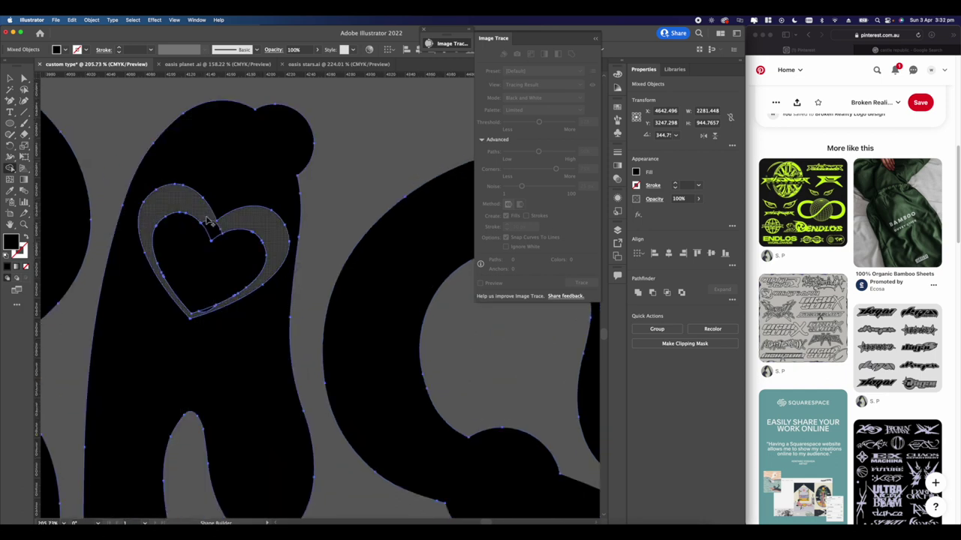
{"action": "scroll", "coordinate": [208, 305], "scroll_direction": "up", "scroll_amount": 3}
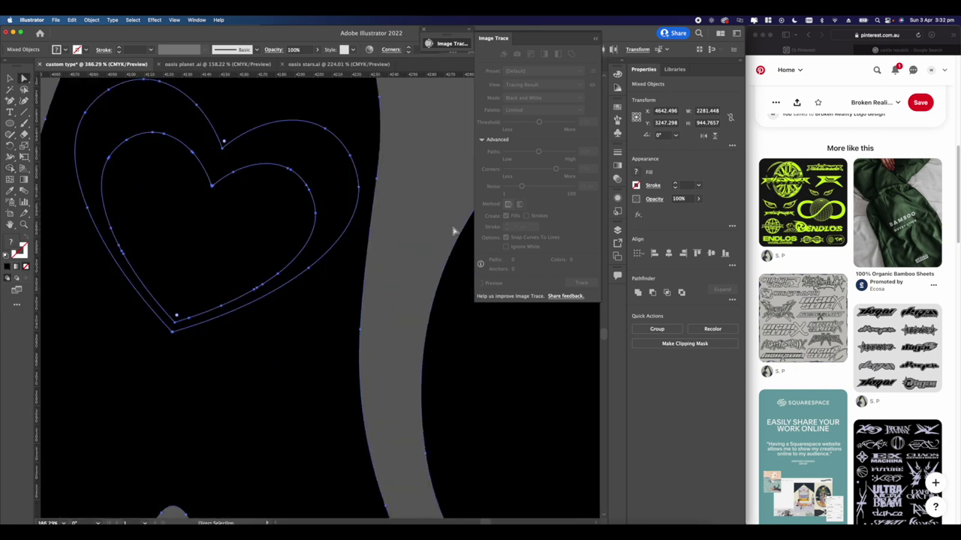
{"action": "left_click", "coordinate": [396, 168]}
{"action": "left_click", "coordinate": [309, 174]}
{"action": "key", "text": "Delete"}
{"action": "scroll", "coordinate": [386, 169], "scroll_direction": "down", "scroll_amount": 10}
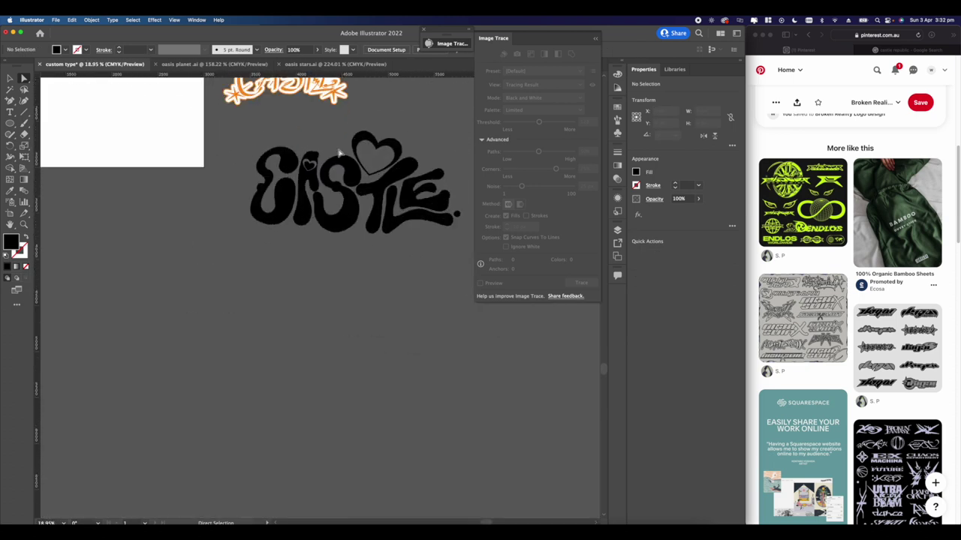
Place a copy of the small heart below the A and rotate it to about 98°.
{"action": "scroll", "coordinate": [428, 154], "scroll_direction": "up", "scroll_amount": 3}
{"action": "left_click_drag", "start_coordinate": [322, 145], "coordinate": [192, 338]}
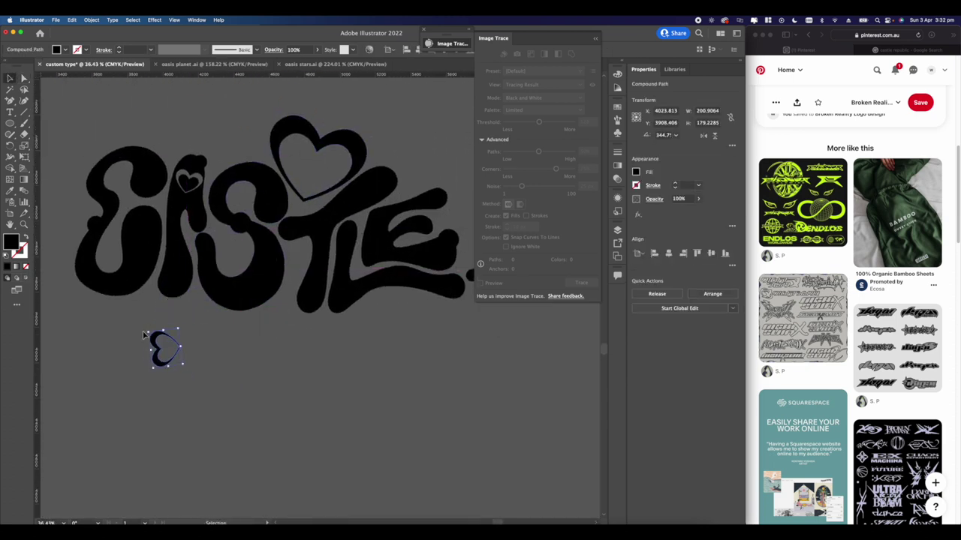
{"action": "left_click", "coordinate": [144, 335]}
{"action": "left_click_drag", "start_coordinate": [163, 333], "coordinate": [149, 302]}
{"action": "scroll", "coordinate": [155, 307], "scroll_direction": "up", "scroll_amount": 3}
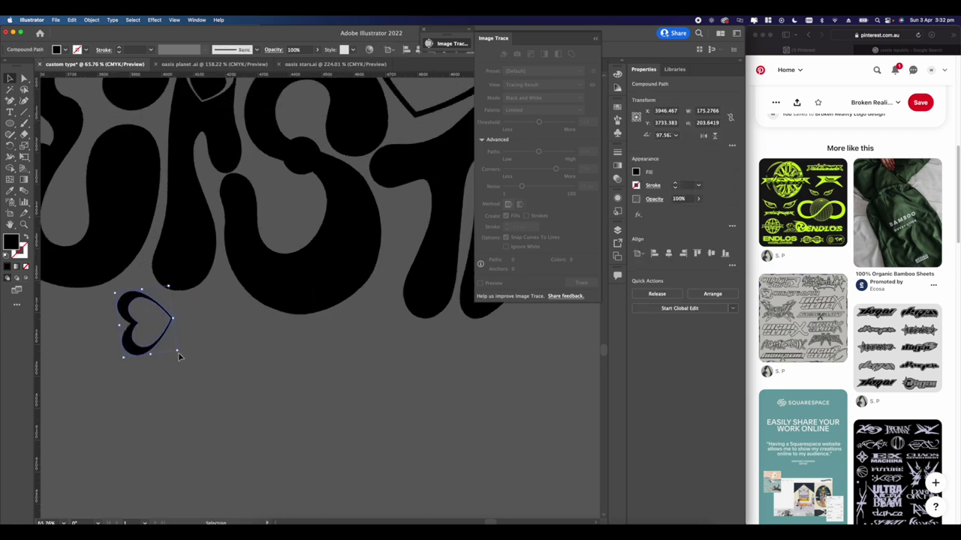
{"action": "left_click", "coordinate": [179, 357]}
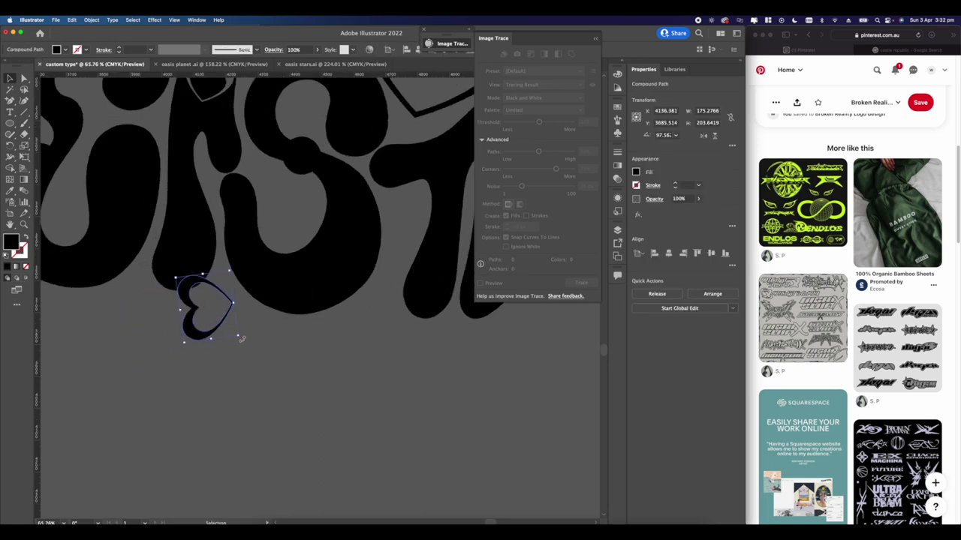
Rotate the small heart to about 165° and fit its point into the gap beneath the A and the S.
{"action": "scroll", "coordinate": [248, 307], "scroll_direction": "up", "scroll_amount": 3}
{"action": "left_click_drag", "start_coordinate": [258, 307], "coordinate": [236, 309]}
{"action": "left_click", "coordinate": [231, 323]}
{"action": "left_click_drag", "start_coordinate": [193, 343], "coordinate": [223, 337]}
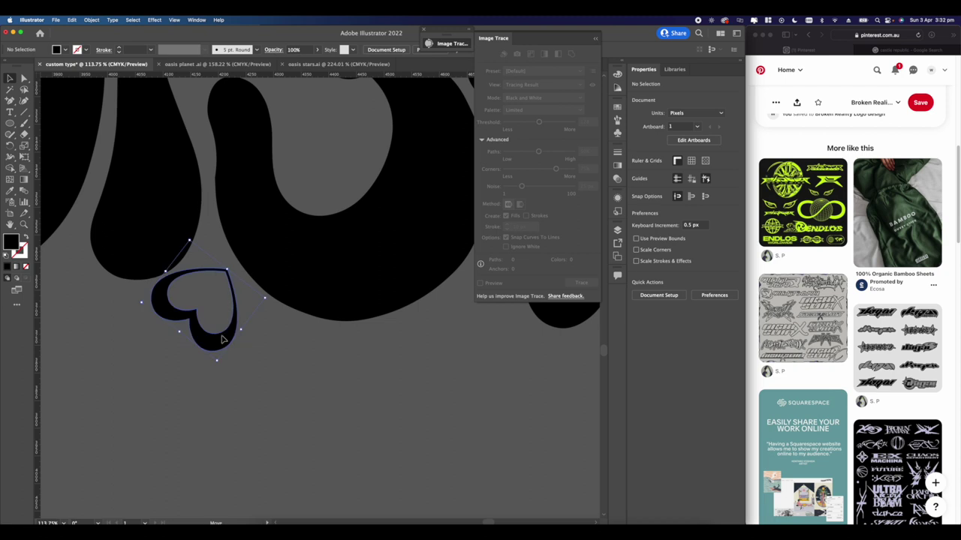
{"action": "left_click_drag", "start_coordinate": [267, 298], "coordinate": [255, 274]}
{"action": "left_click_drag", "start_coordinate": [239, 317], "coordinate": [241, 311]}
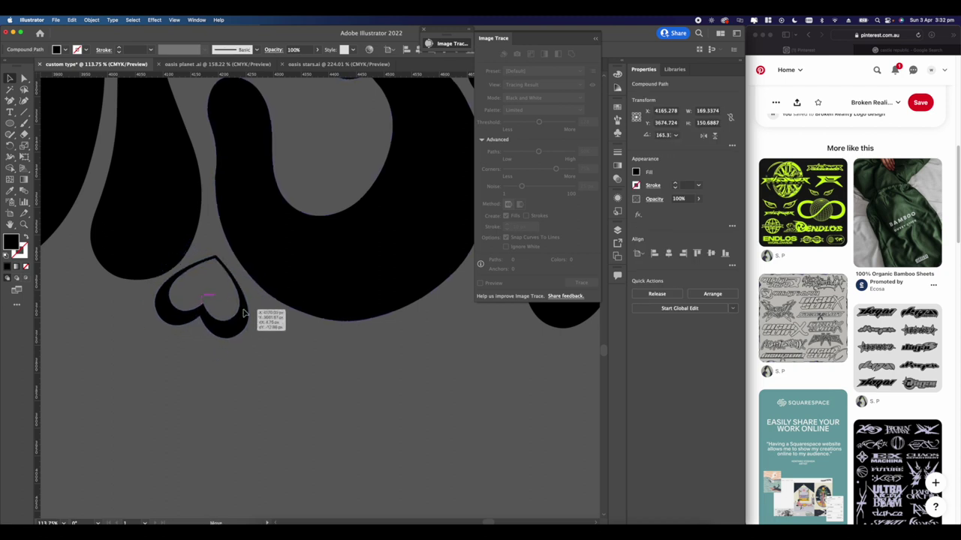
Place a small copy of the heart, about 153 px wide, over the full stop after the E.
{"action": "left_click", "coordinate": [238, 353]}
{"action": "scroll", "coordinate": [238, 353], "scroll_direction": "down", "scroll_amount": 10}
{"action": "scroll", "coordinate": [237, 353], "scroll_direction": "up", "scroll_amount": 8}
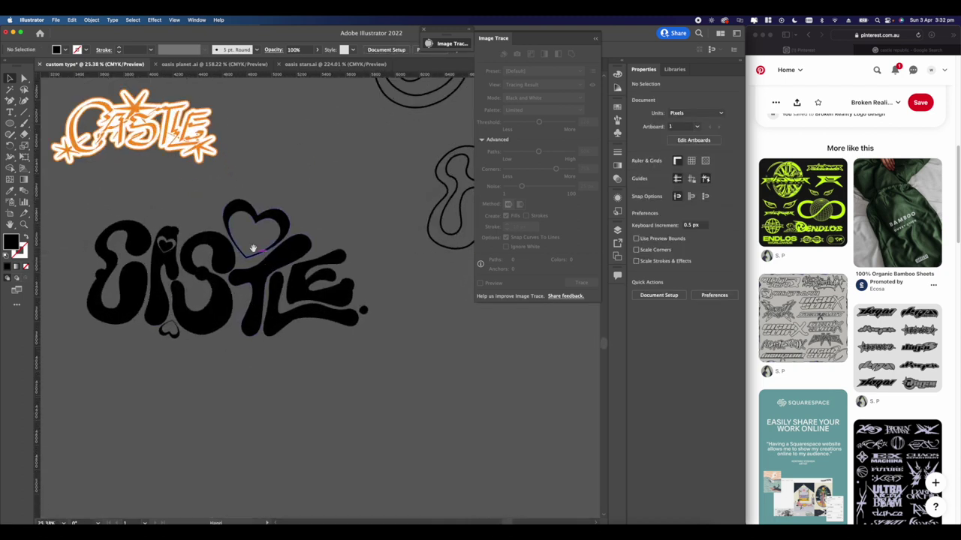
{"action": "left_click", "coordinate": [244, 216]}
{"action": "left_click_drag", "start_coordinate": [246, 218], "coordinate": [304, 326]}
{"action": "scroll", "coordinate": [369, 286], "scroll_direction": "up", "scroll_amount": 3}
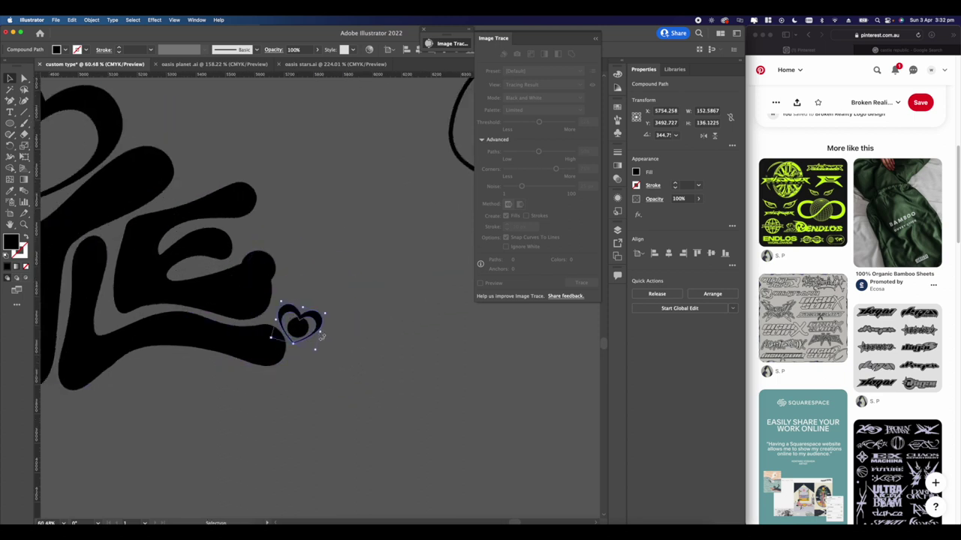
{"action": "key", "text": "super+z"}
{"action": "left_click", "coordinate": [320, 331]}
Merge the small heart and the full stop into one solid heart with the Shape Builder tool.
{"action": "scroll", "coordinate": [299, 318], "scroll_direction": "up", "scroll_amount": 4}
{"action": "key", "text": "super+a"}
{"action": "key", "text": "shift+m"}
{"action": "mouse_move", "coordinate": [271, 287]}
{"action": "left_mouse_down"}
{"action": "mouse_move", "coordinate": [303, 338]}
{"action": "mouse_move", "coordinate": [305, 316]}
{"action": "mouse_move", "coordinate": [372, 330]}
{"action": "left_mouse_up"}
{"action": "scroll", "coordinate": [303, 338], "scroll_direction": "up", "scroll_amount": 2}
{"action": "scroll", "coordinate": [308, 316], "scroll_direction": "down", "scroll_amount": 5}
{"action": "key", "text": "a"}
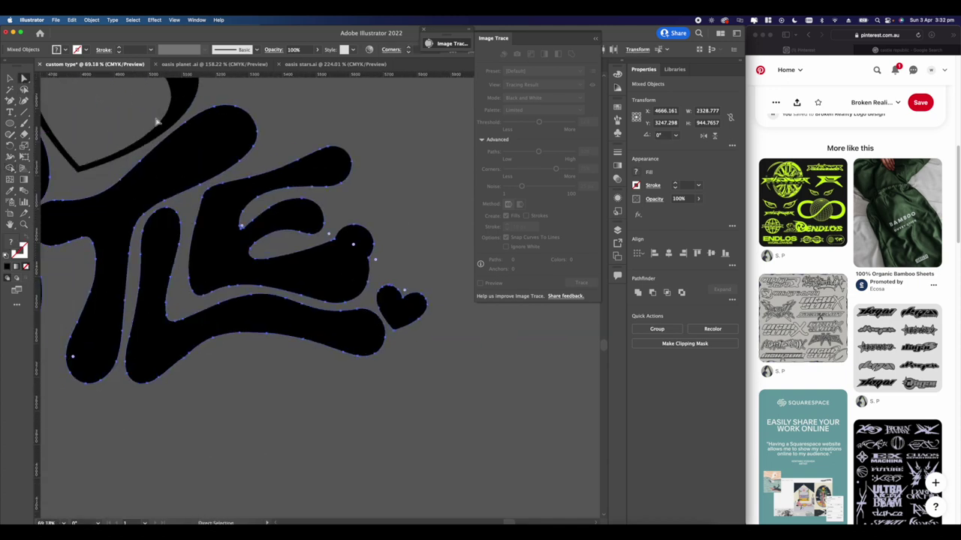
{"action": "left_click", "coordinate": [334, 144]}
{"action": "scroll", "coordinate": [330, 146], "scroll_direction": "down", "scroll_amount": 3}
{"action": "left_click_drag", "start_coordinate": [324, 159], "coordinate": [300, 198]}
{"action": "scroll", "coordinate": [301, 199], "scroll_direction": "down", "scroll_amount": 2}
{"action": "scroll", "coordinate": [187, 160], "scroll_direction": "up", "scroll_amount": 1}
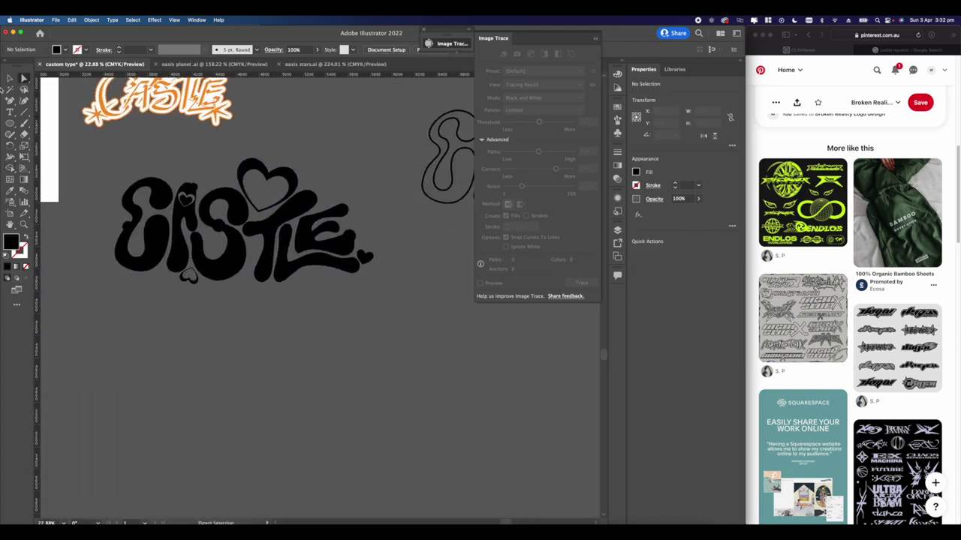
Group the heart-decorated lettering and place a duplicate beside the original.
{"action": "key", "text": "v"}
{"action": "left_click_drag", "start_coordinate": [364, 289], "coordinate": [361, 282]}
{"action": "scroll", "coordinate": [354, 266], "scroll_direction": "down", "scroll_amount": 5}
{"action": "left_click_drag", "start_coordinate": [333, 237], "coordinate": [435, 289]}
{"action": "left_click", "coordinate": [289, 304]}
{"action": "scroll", "coordinate": [274, 294], "scroll_direction": "up", "scroll_amount": 1}
{"action": "key", "text": "super+z"}
{"action": "key", "text": "v"}
{"action": "left_click", "coordinate": [279, 334]}
{"action": "left_click", "coordinate": [261, 292]}
{"action": "scroll", "coordinate": [259, 291], "scroll_direction": "down", "scroll_amount": 2}
{"action": "left_click", "coordinate": [343, 308]}
{"action": "scroll", "coordinate": [342, 306], "scroll_direction": "down", "scroll_amount": 6}
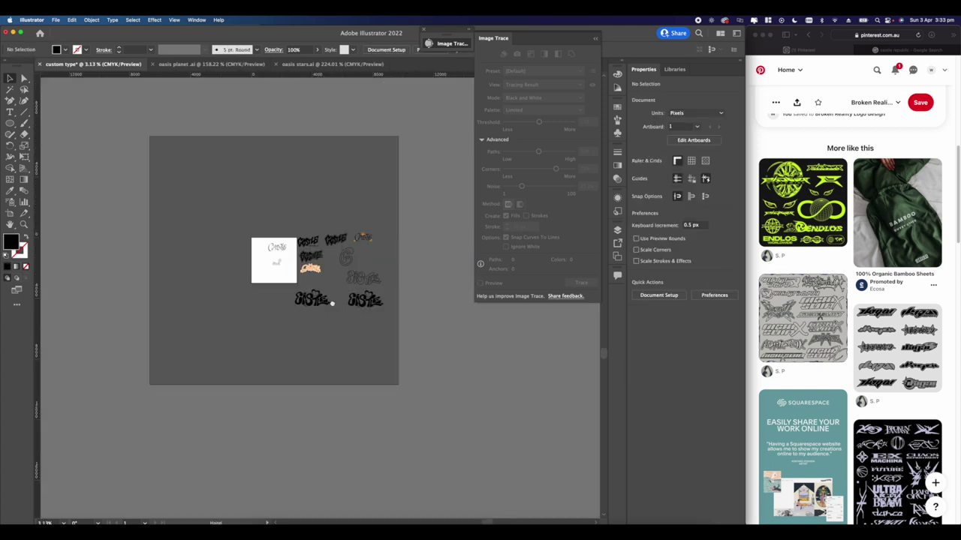
Offset the paths of the lettering group by 25 px with round joins.
{"action": "scroll", "coordinate": [315, 297], "scroll_direction": "up", "scroll_amount": 5}
{"action": "left_click_drag", "start_coordinate": [364, 334], "coordinate": [318, 298]}
{"action": "scroll", "coordinate": [317, 297], "scroll_direction": "up", "scroll_amount": 5}
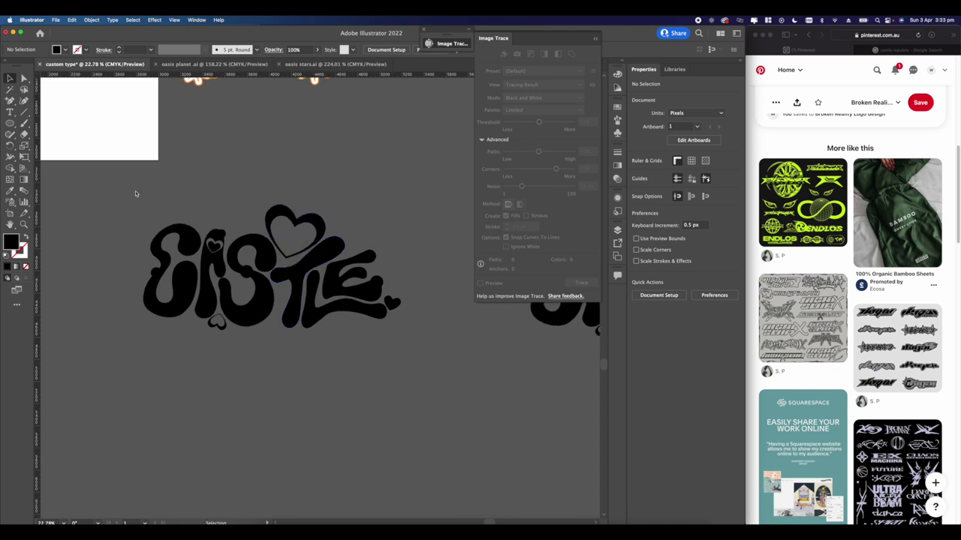
{"action": "left_click", "coordinate": [214, 248]}
{"action": "scroll", "coordinate": [210, 225], "scroll_direction": "up", "scroll_amount": 8}
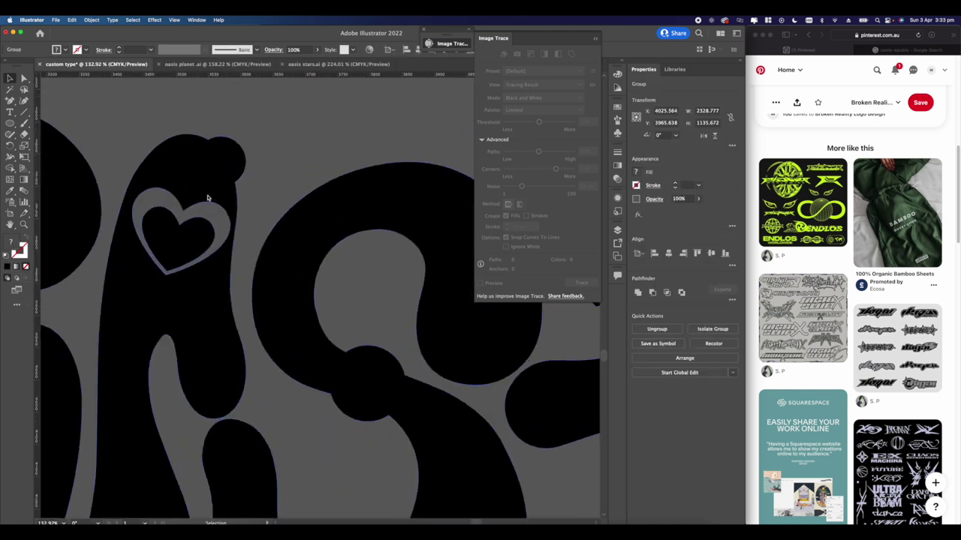
{"action": "scroll", "coordinate": [208, 197], "scroll_direction": "down", "scroll_amount": 6}
{"action": "left_click", "coordinate": [92, 20]}
{"action": "mouse_move", "coordinate": [107, 210]}
{"action": "left_click", "coordinate": [205, 235]}
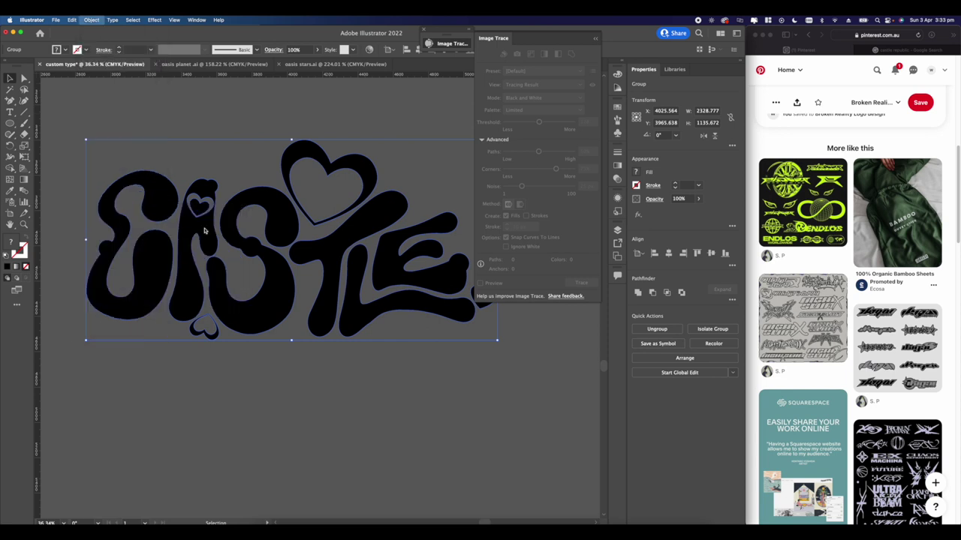
{"action": "double_click", "coordinate": [285, 182]}
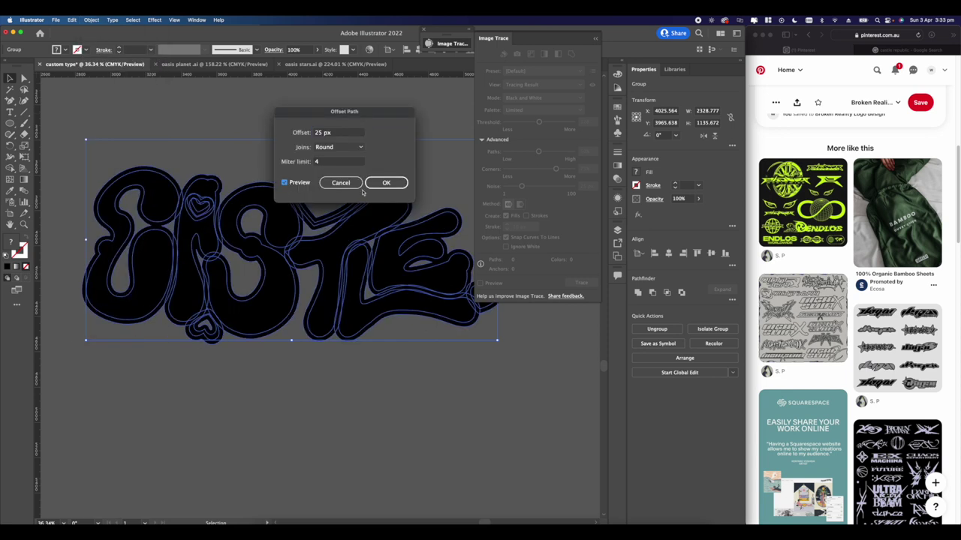
{"action": "left_click", "coordinate": [386, 183]}
Unite the offset lettering shapes into a single black outline silhouette.
{"action": "scroll", "coordinate": [278, 178], "scroll_direction": "down", "scroll_amount": 7}
{"action": "scroll", "coordinate": [289, 180], "scroll_direction": "up", "scroll_amount": 3}
{"action": "left_click", "coordinate": [189, 174]}
{"action": "left_click_drag", "start_coordinate": [189, 174], "coordinate": [340, 203]}
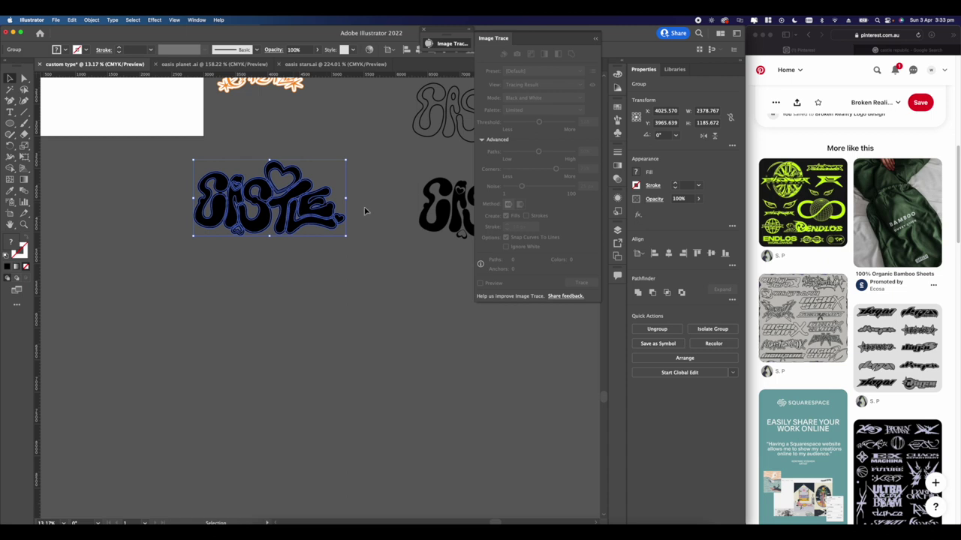
{"action": "left_click", "coordinate": [637, 293]}
{"action": "left_click", "coordinate": [391, 287]}
{"action": "left_click_drag", "start_coordinate": [379, 274], "coordinate": [359, 273]}
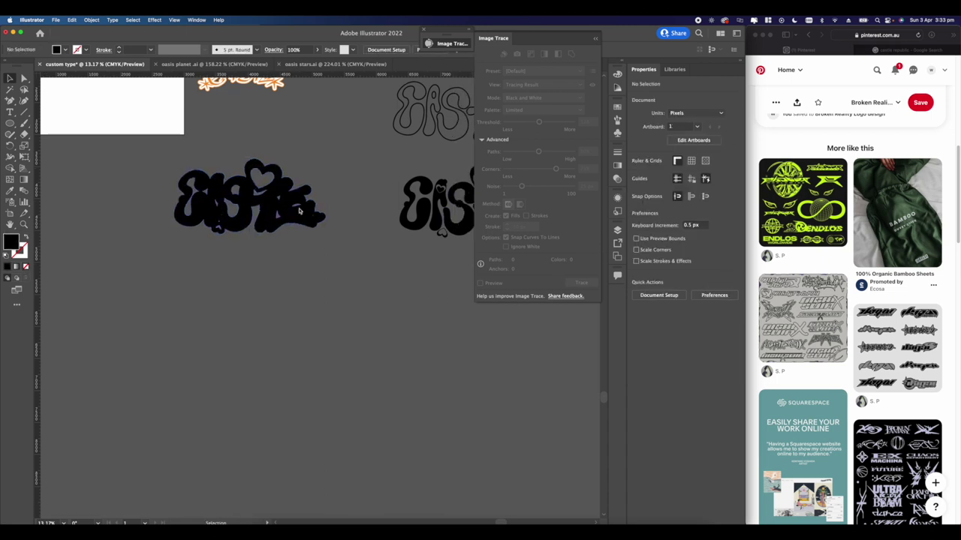
Fill the duplicate lettering white and position it centred over the black silhouette.
{"action": "left_click", "coordinate": [636, 173]}
{"action": "left_click", "coordinate": [600, 234]}
{"action": "left_click_drag", "start_coordinate": [435, 214], "coordinate": [216, 206]}
{"action": "left_click_drag", "start_coordinate": [202, 253], "coordinate": [244, 206]}
{"action": "left_click", "coordinate": [277, 261]}
{"action": "scroll", "coordinate": [274, 196], "scroll_direction": "up", "scroll_amount": 10}
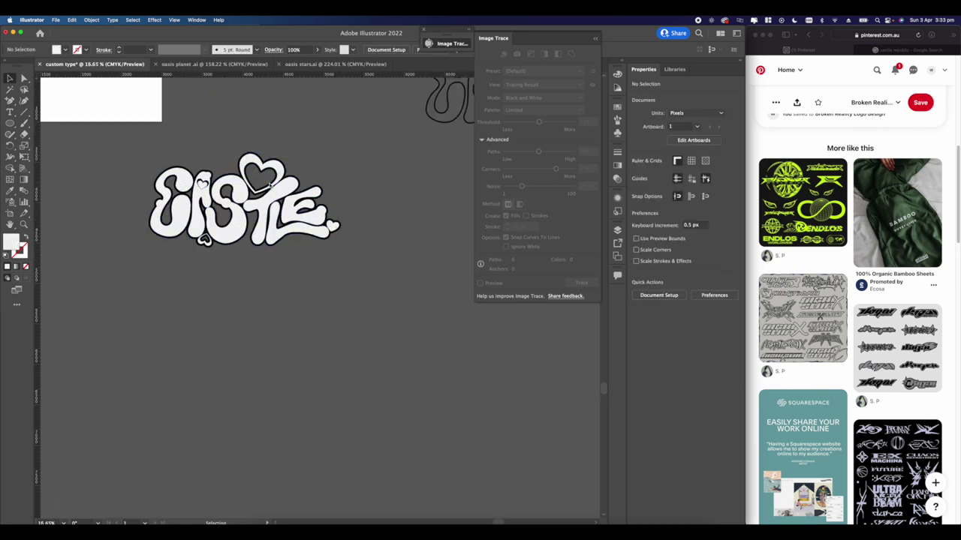
Offset the black silhouette's path by 10 px with round joins.
{"action": "scroll", "coordinate": [310, 202], "scroll_direction": "down", "scroll_amount": 3}
{"action": "key", "text": "a"}
{"action": "scroll", "coordinate": [251, 133], "scroll_direction": "up", "scroll_amount": 8}
{"action": "left_click", "coordinate": [260, 178]}
{"action": "left_click", "coordinate": [261, 181]}
{"action": "scroll", "coordinate": [257, 172], "scroll_direction": "down", "scroll_amount": 6}
{"action": "scroll", "coordinate": [257, 172], "scroll_direction": "down", "scroll_amount": 3}
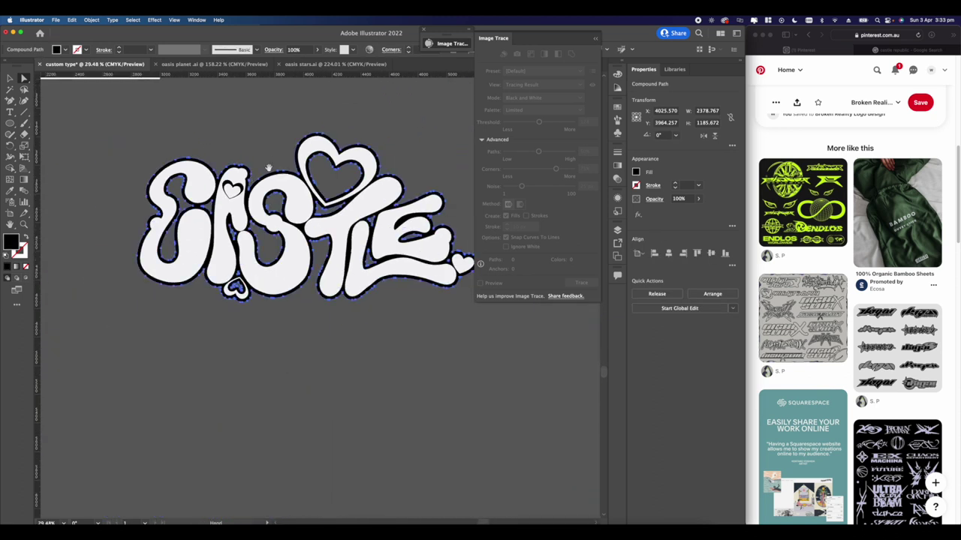
{"action": "left_click", "coordinate": [91, 20]}
{"action": "mouse_move", "coordinate": [120, 209]}
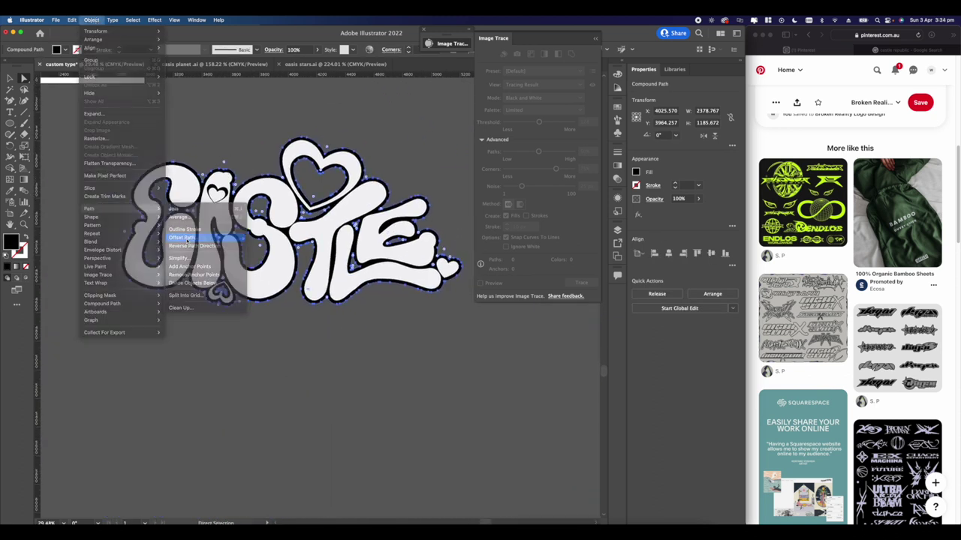
{"action": "left_click", "coordinate": [189, 237]}
{"action": "left_click", "coordinate": [285, 182]}
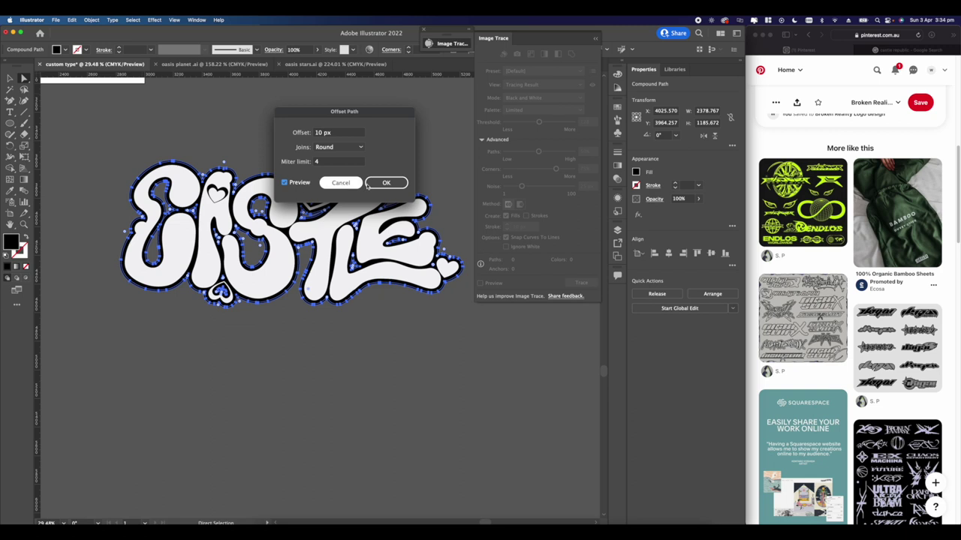
{"action": "left_click", "coordinate": [370, 184]}
Select the new outer offset shape and fill it white to form a thin border around the black outline.
{"action": "left_click", "coordinate": [148, 144]}
{"action": "scroll", "coordinate": [171, 183], "scroll_direction": "up", "scroll_amount": 5}
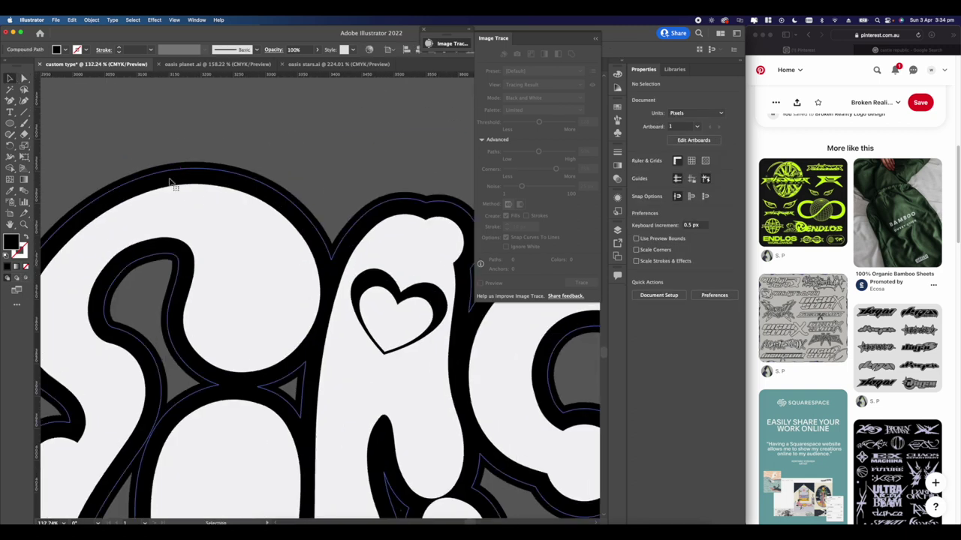
{"action": "left_click", "coordinate": [171, 183]}
{"action": "left_click", "coordinate": [24, 78]}
{"action": "left_click", "coordinate": [203, 163]}
{"action": "scroll", "coordinate": [201, 184], "scroll_direction": "up", "scroll_amount": 3}
{"action": "scroll", "coordinate": [192, 185], "scroll_direction": "down", "scroll_amount": 4}
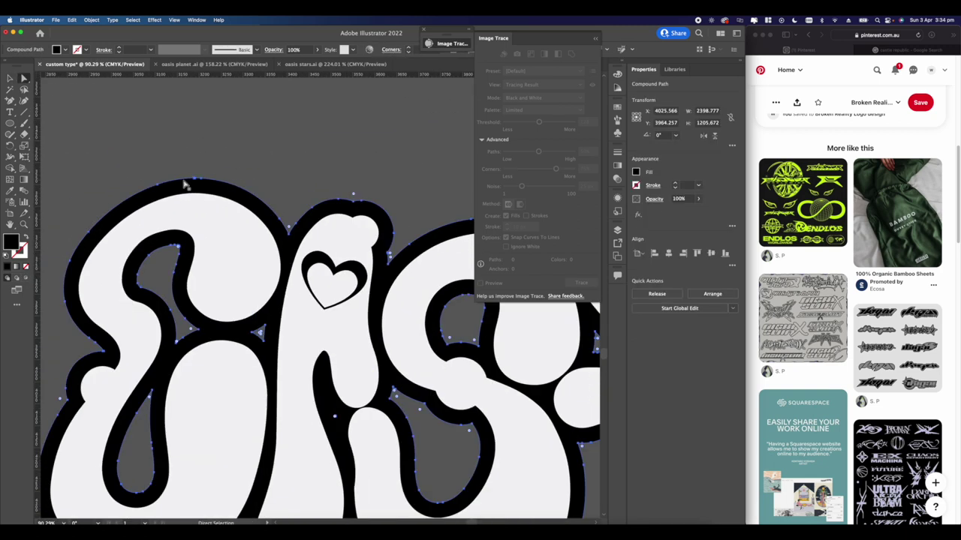
{"action": "left_click", "coordinate": [344, 229]}
{"action": "key", "text": "a"}
{"action": "left_click", "coordinate": [247, 133]}
{"action": "scroll", "coordinate": [247, 133], "scroll_direction": "down", "scroll_amount": 5}
{"action": "left_click_drag", "start_coordinate": [299, 134], "coordinate": [225, 172]}
{"action": "scroll", "coordinate": [188, 207], "scroll_direction": "up", "scroll_amount": 3}
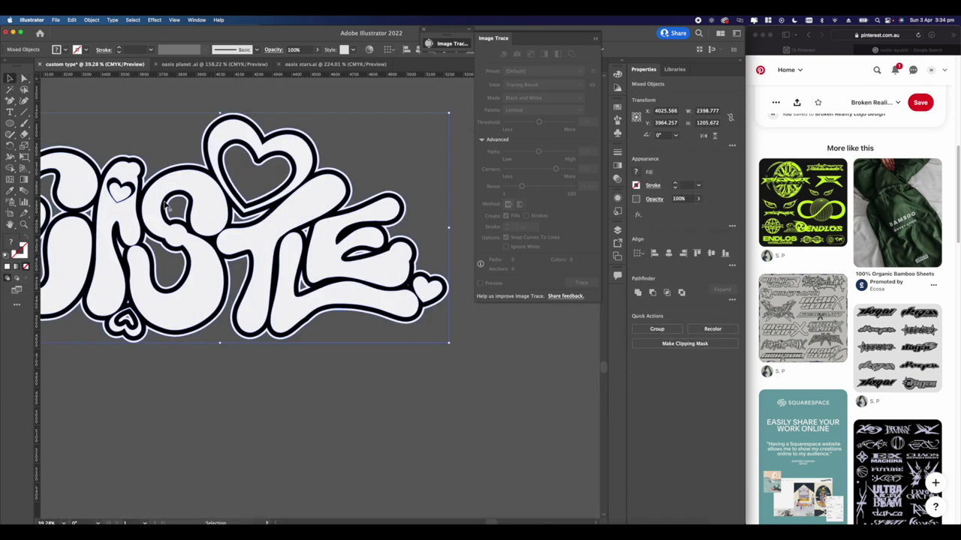
Merge the white border pieces around the lettering with the Shape Builder tool.
{"action": "left_click", "coordinate": [25, 79]}
{"action": "scroll", "coordinate": [181, 188], "scroll_direction": "up", "scroll_amount": 4}
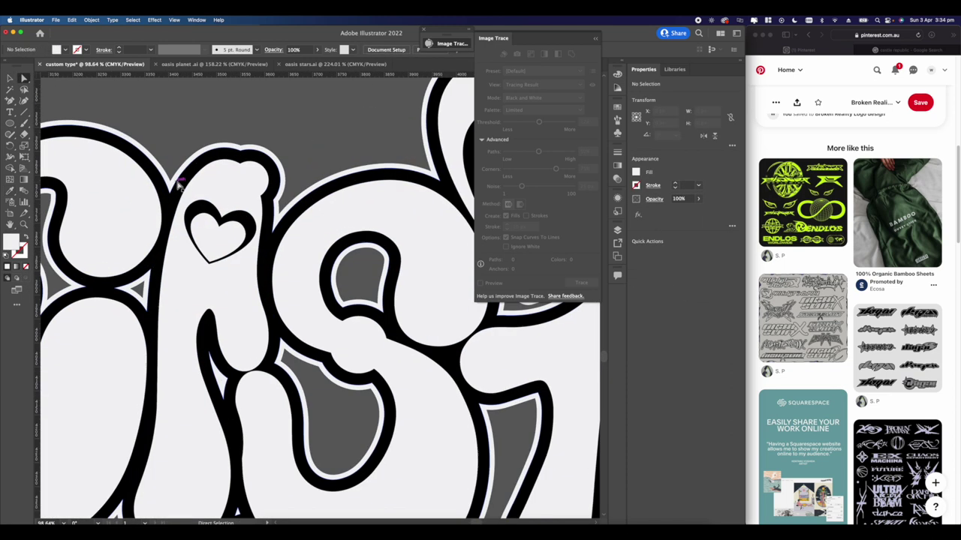
{"action": "left_click", "coordinate": [186, 203]}
{"action": "scroll", "coordinate": [184, 201], "scroll_direction": "down", "scroll_amount": 4}
{"action": "scroll", "coordinate": [185, 200], "scroll_direction": "up", "scroll_amount": 4}
{"action": "key", "text": "shift+m"}
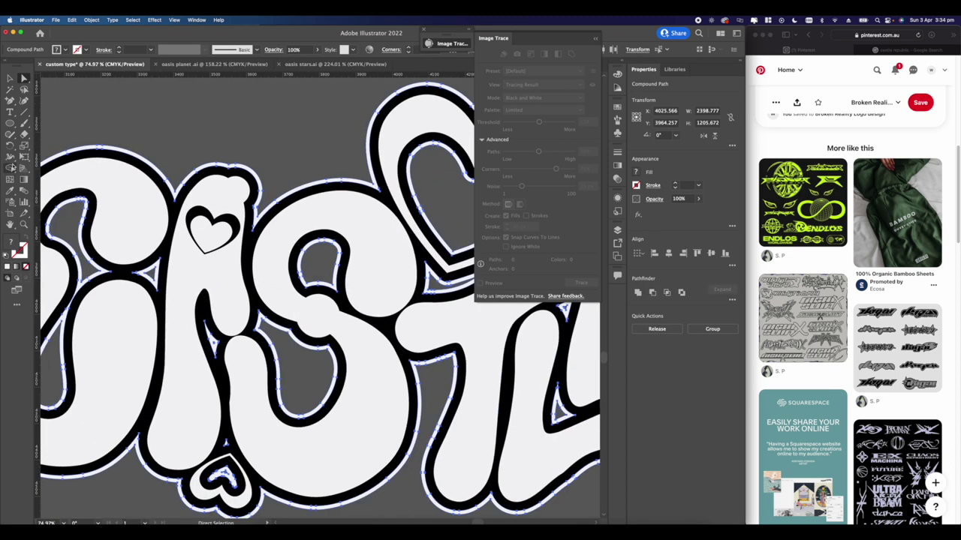
{"action": "left_click", "coordinate": [168, 196]}
{"action": "scroll", "coordinate": [169, 197], "scroll_direction": "down", "scroll_amount": 2}
{"action": "key", "text": "super+z"}
{"action": "scroll", "coordinate": [168, 190], "scroll_direction": "up", "scroll_amount": 3}
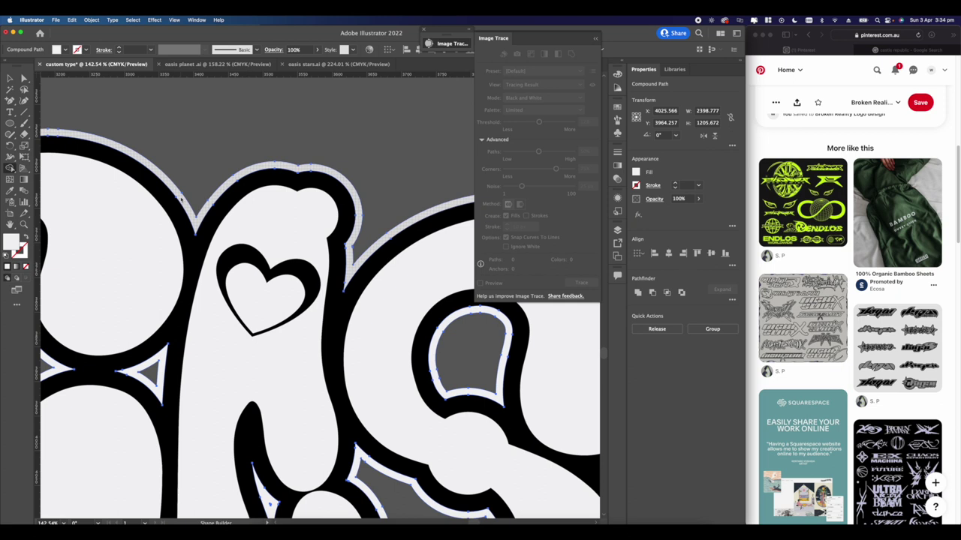
{"action": "scroll", "coordinate": [182, 198], "scroll_direction": "down", "scroll_amount": 8}
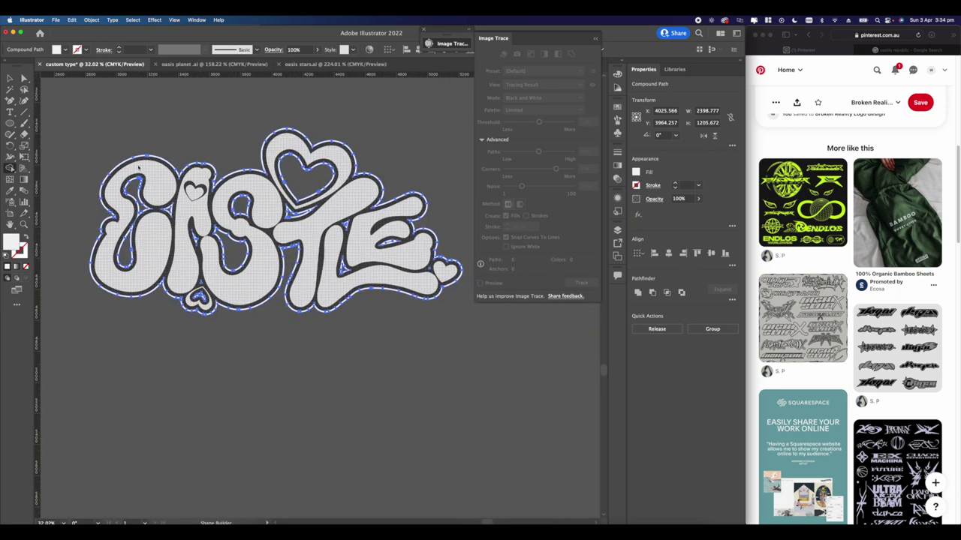
{"action": "scroll", "coordinate": [139, 147], "scroll_direction": "up", "scroll_amount": 2}
{"action": "key", "text": "shift+m"}
{"action": "left_click", "coordinate": [390, 186]}
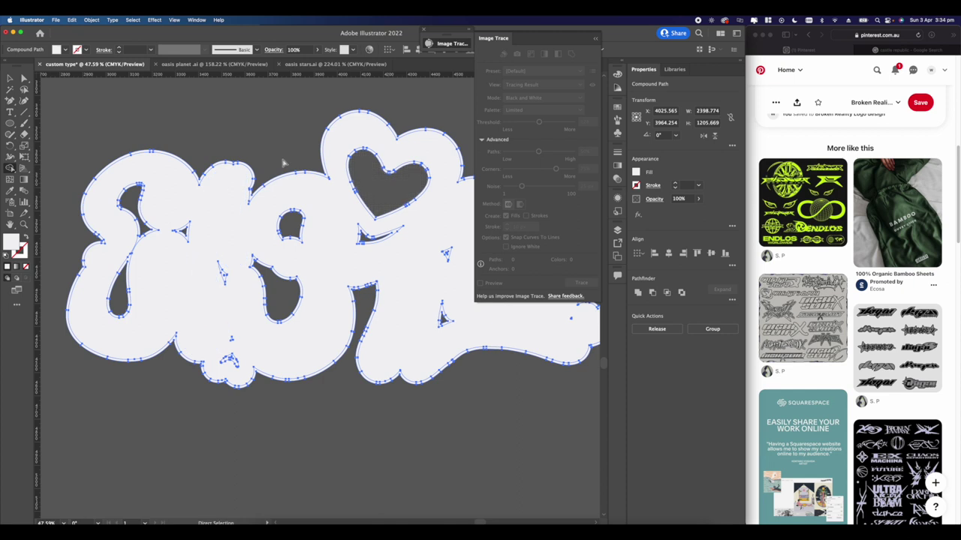
Fill the outline between the white letters and the white outer border orange.
{"action": "left_click", "coordinate": [636, 174]}
{"action": "left_click", "coordinate": [624, 206]}
{"action": "left_click", "coordinate": [323, 181]}
{"action": "scroll", "coordinate": [294, 158], "scroll_direction": "down", "scroll_amount": 2}
{"action": "scroll", "coordinate": [253, 136], "scroll_direction": "up", "scroll_amount": 1}
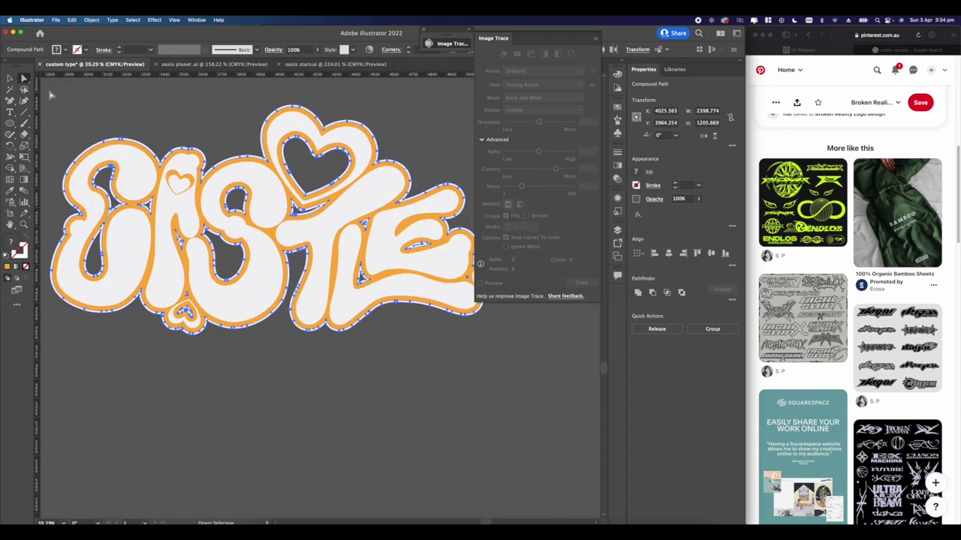
Inspect the border's anchor points near the A and check the lettering's paths in outline view.
{"action": "left_click", "coordinate": [123, 137]}
{"action": "scroll", "coordinate": [123, 134], "scroll_direction": "up", "scroll_amount": 4}
{"action": "left_click", "coordinate": [177, 175]}
{"action": "scroll", "coordinate": [171, 180], "scroll_direction": "up", "scroll_amount": 4}
{"action": "left_click", "coordinate": [177, 171]}
{"action": "scroll", "coordinate": [177, 171], "scroll_direction": "down", "scroll_amount": 7}
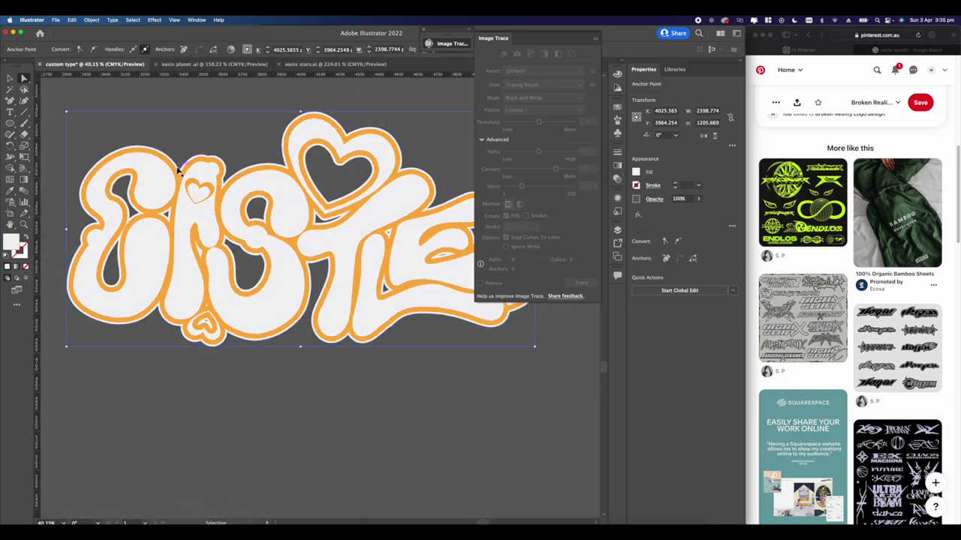
{"action": "key", "text": "super+y"}
{"action": "left_click", "coordinate": [259, 139]}
{"action": "scroll", "coordinate": [228, 141], "scroll_direction": "down", "scroll_amount": 5}
{"action": "key", "text": "super+y"}
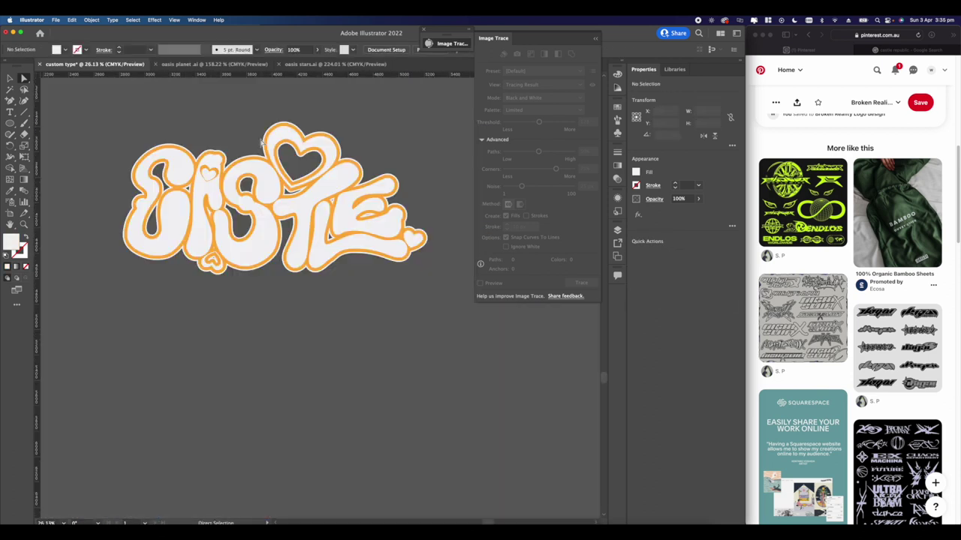
Scale down the orange and white heart lettering and place it beneath the starred CASTLE logo.
{"action": "scroll", "coordinate": [247, 268], "scroll_direction": "down", "scroll_amount": 3}
{"action": "key", "text": "v"}
{"action": "left_click_drag", "start_coordinate": [248, 268], "coordinate": [264, 199]}
{"action": "scroll", "coordinate": [378, 188], "scroll_direction": "up", "scroll_amount": 2}
{"action": "left_click_drag", "start_coordinate": [375, 179], "coordinate": [306, 212]}
{"action": "left_click_drag", "start_coordinate": [279, 248], "coordinate": [296, 218]}
{"action": "left_click", "coordinate": [329, 193]}
{"action": "scroll", "coordinate": [329, 194], "scroll_direction": "down", "scroll_amount": 3}
{"action": "scroll", "coordinate": [217, 202], "scroll_direction": "up", "scroll_amount": 3}
{"action": "left_click_drag", "start_coordinate": [292, 149], "coordinate": [291, 151]}
{"action": "left_click", "coordinate": [283, 180]}
{"action": "left_click_drag", "start_coordinate": [298, 224], "coordinate": [326, 216]}
{"action": "left_click", "coordinate": [336, 231]}
{"action": "left_click_drag", "start_coordinate": [337, 317], "coordinate": [329, 289]}
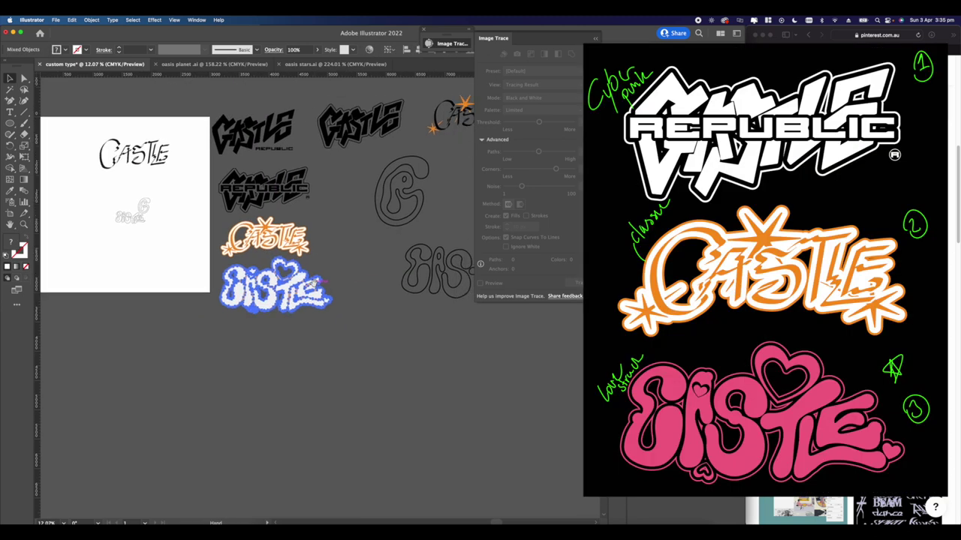
Enlarge the starred CASTLE and the REPUBLIC logos to roughly the width of the heart lettering.
{"action": "scroll", "coordinate": [848, 315], "scroll_direction": "down", "scroll_amount": 5}
{"action": "scroll", "coordinate": [847, 511], "scroll_direction": "down", "scroll_amount": 2}
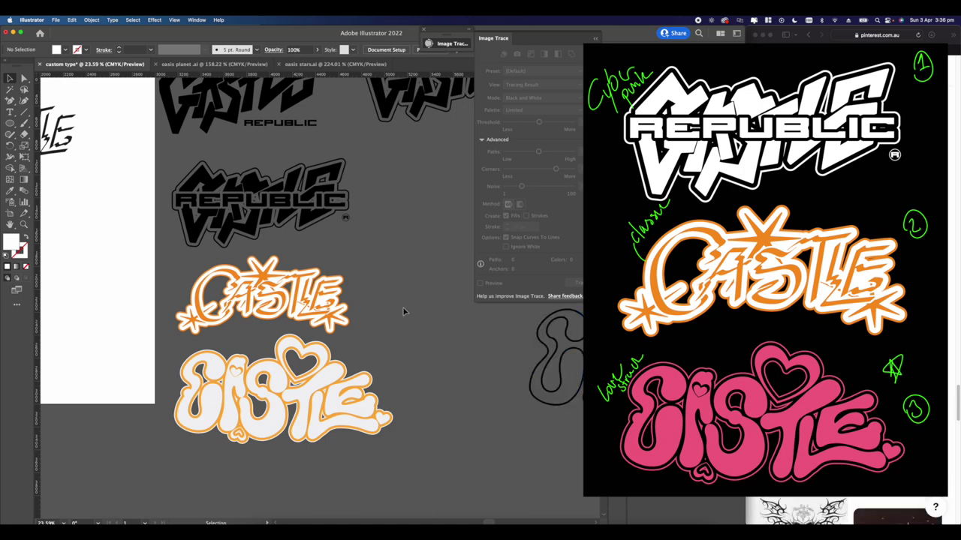
{"action": "scroll", "coordinate": [314, 232], "scroll_direction": "up", "scroll_amount": 5}
{"action": "left_click_drag", "start_coordinate": [315, 233], "coordinate": [244, 193]}
{"action": "scroll", "coordinate": [244, 192], "scroll_direction": "down", "scroll_amount": 4}
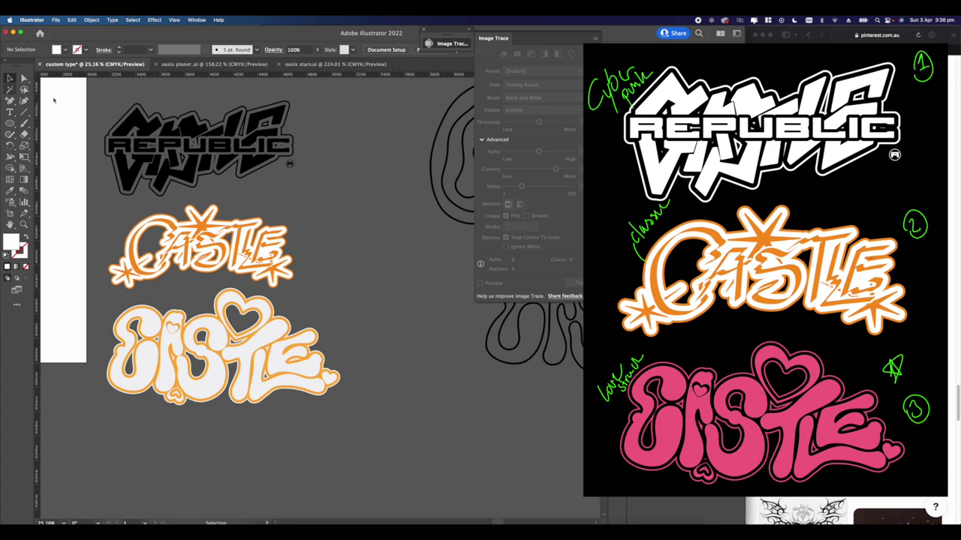
{"action": "scroll", "coordinate": [194, 149], "scroll_direction": "down", "scroll_amount": 2}
{"action": "scroll", "coordinate": [350, 300], "scroll_direction": "down", "scroll_amount": 3}
{"action": "scroll", "coordinate": [234, 201], "scroll_direction": "left", "scroll_amount": 3}
{"action": "scroll", "coordinate": [247, 210], "scroll_direction": "up", "scroll_amount": 2}
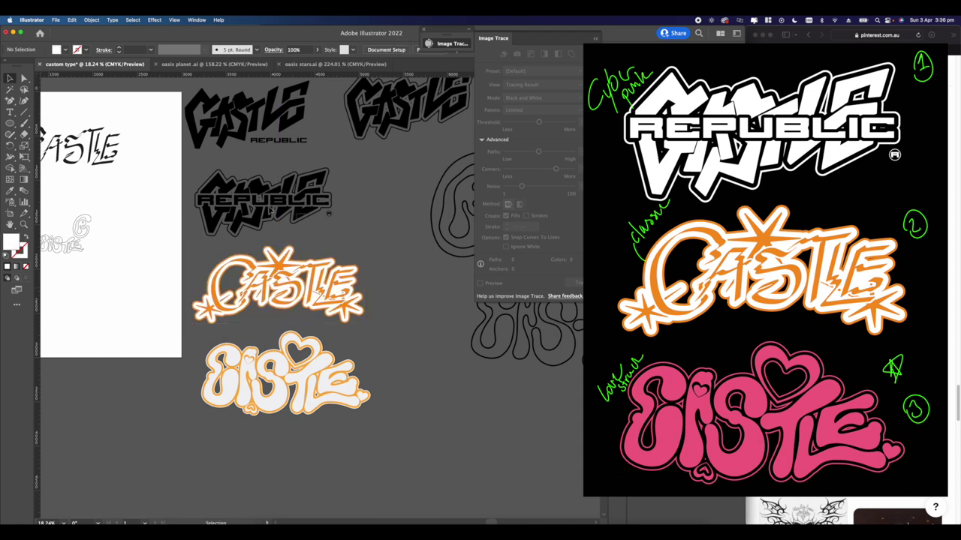
{"action": "left_click", "coordinate": [368, 247]}
{"action": "scroll", "coordinate": [356, 284], "scroll_direction": "up", "scroll_amount": 4}
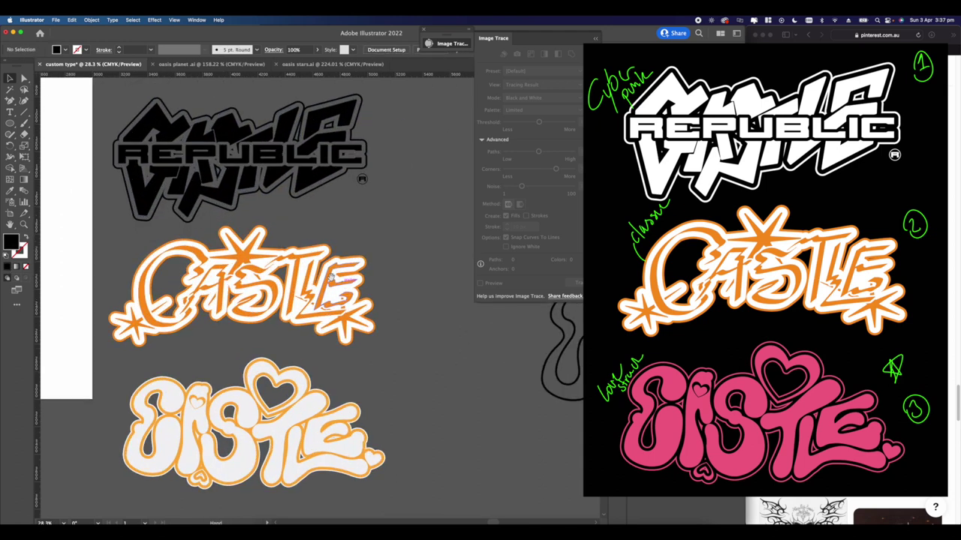
Examine the stacked logo variations up close, comparing the starred CASTLE logo with the heart lettering.
{"action": "scroll", "coordinate": [248, 244], "scroll_direction": "up", "scroll_amount": 2}
{"action": "scroll", "coordinate": [240, 249], "scroll_direction": "down", "scroll_amount": 1}
{"action": "scroll", "coordinate": [285, 154], "scroll_direction": "up", "scroll_amount": 2}
{"action": "scroll", "coordinate": [289, 203], "scroll_direction": "down", "scroll_amount": 2}
{"action": "left_click_drag", "start_coordinate": [300, 319], "coordinate": [304, 223]}
{"action": "scroll", "coordinate": [304, 226], "scroll_direction": "up", "scroll_amount": 2}
{"action": "scroll", "coordinate": [298, 243], "scroll_direction": "up", "scroll_amount": 3}
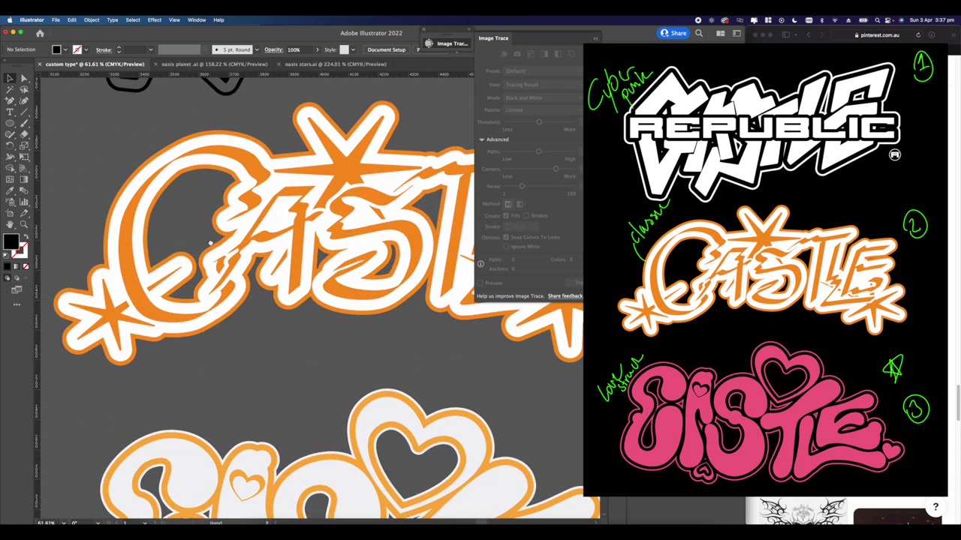
{"action": "scroll", "coordinate": [300, 239], "scroll_direction": "down", "scroll_amount": 6}
{"action": "left_click_drag", "start_coordinate": [375, 239], "coordinate": [270, 237]}
{"action": "scroll", "coordinate": [271, 238], "scroll_direction": "up", "scroll_amount": 1}
{"action": "scroll", "coordinate": [230, 235], "scroll_direction": "down", "scroll_amount": 3}
{"action": "scroll", "coordinate": [214, 275], "scroll_direction": "up", "scroll_amount": 3}
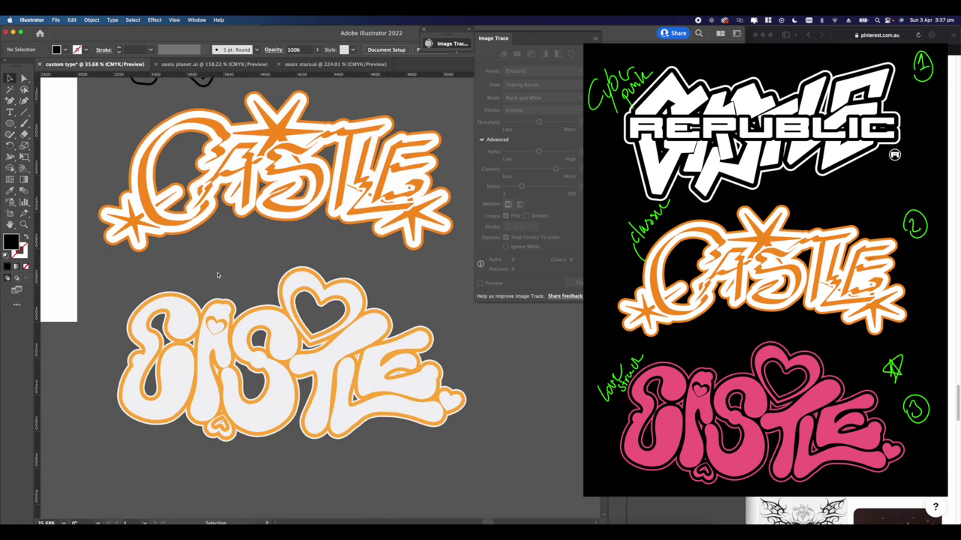
{"action": "scroll", "coordinate": [214, 275], "scroll_direction": "down", "scroll_amount": 3}
{"action": "scroll", "coordinate": [227, 294], "scroll_direction": "up", "scroll_amount": 6}
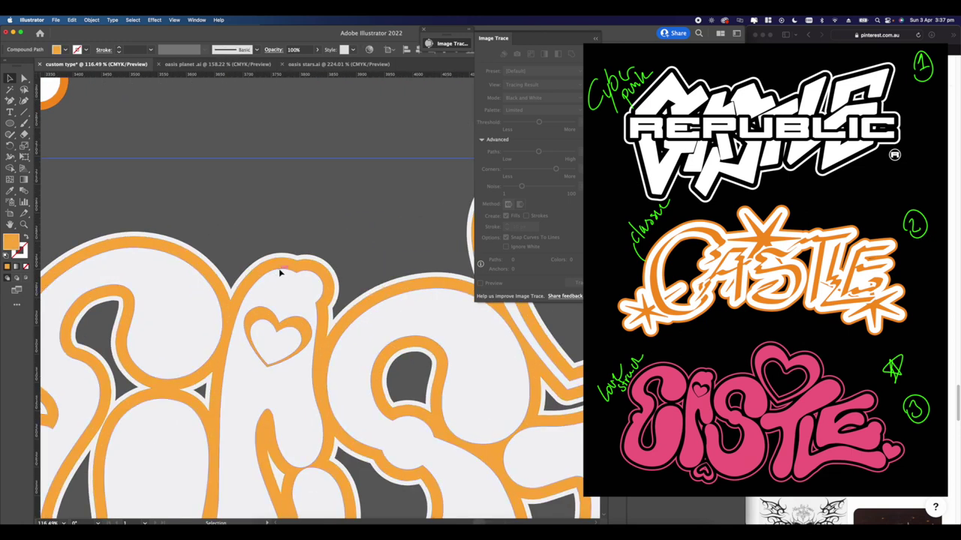
{"action": "scroll", "coordinate": [280, 285], "scroll_direction": "down", "scroll_amount": 5}
{"action": "scroll", "coordinate": [331, 273], "scroll_direction": "up", "scroll_amount": 2}
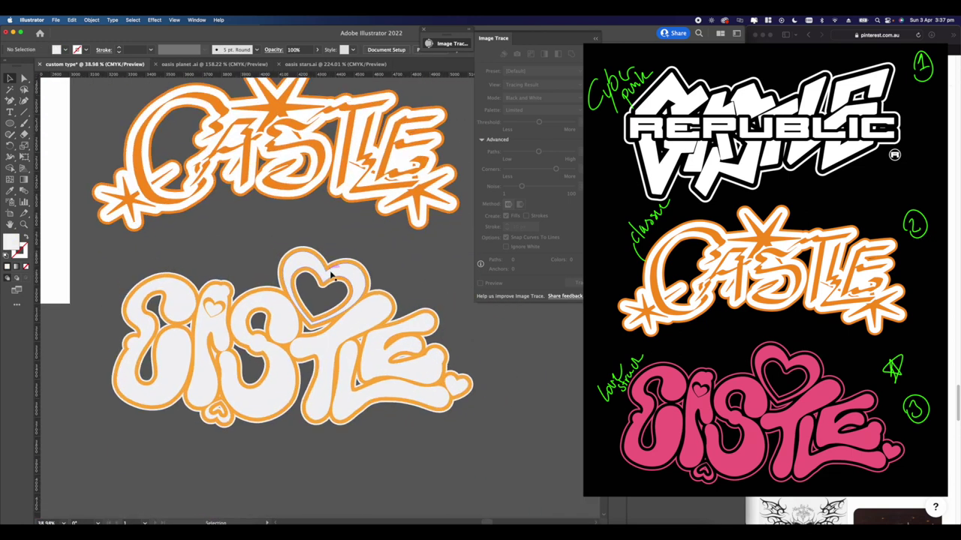
Compare the heart lettering with the whole stack of logo variations and the artboard, both up close and from a distance.
{"action": "scroll", "coordinate": [330, 299], "scroll_direction": "up", "scroll_amount": 8}
{"action": "scroll", "coordinate": [337, 282], "scroll_direction": "down", "scroll_amount": 10}
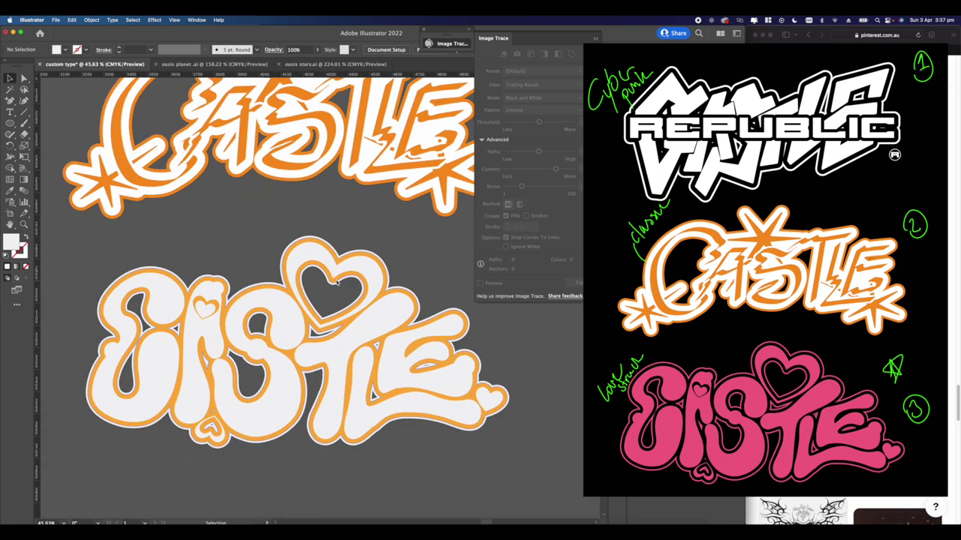
{"action": "left_click_drag", "start_coordinate": [249, 264], "coordinate": [272, 321]}
{"action": "scroll", "coordinate": [272, 321], "scroll_direction": "down", "scroll_amount": 2}
{"action": "left_click_drag", "start_coordinate": [285, 285], "coordinate": [322, 297]}
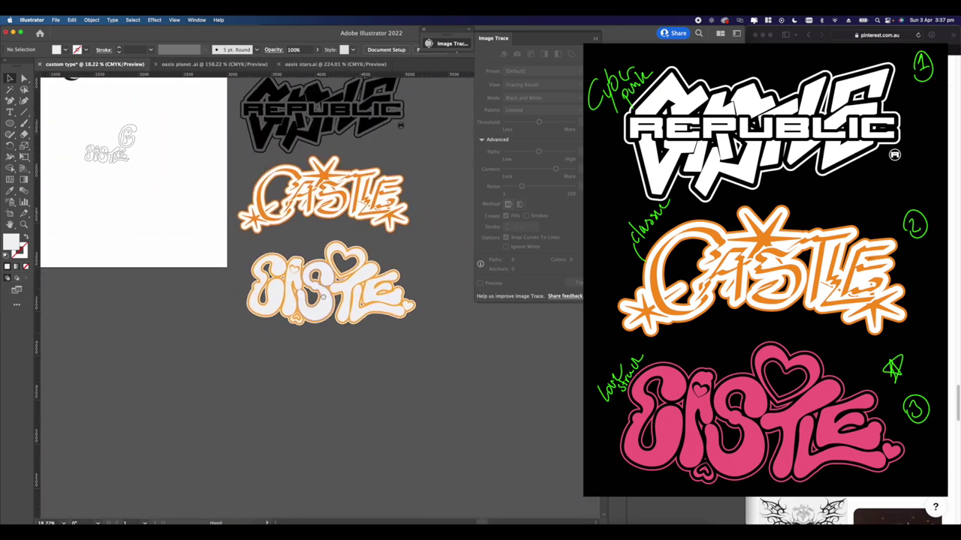
{"action": "scroll", "coordinate": [330, 293], "scroll_direction": "down", "scroll_amount": 5}
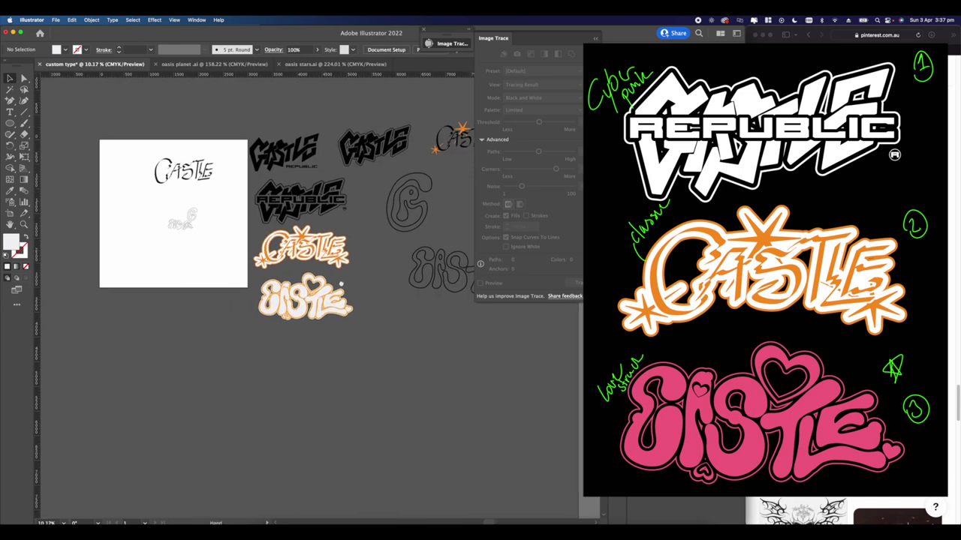
{"action": "scroll", "coordinate": [338, 287], "scroll_direction": "up", "scroll_amount": 4}
{"action": "scroll", "coordinate": [338, 286], "scroll_direction": "down", "scroll_amount": 4}
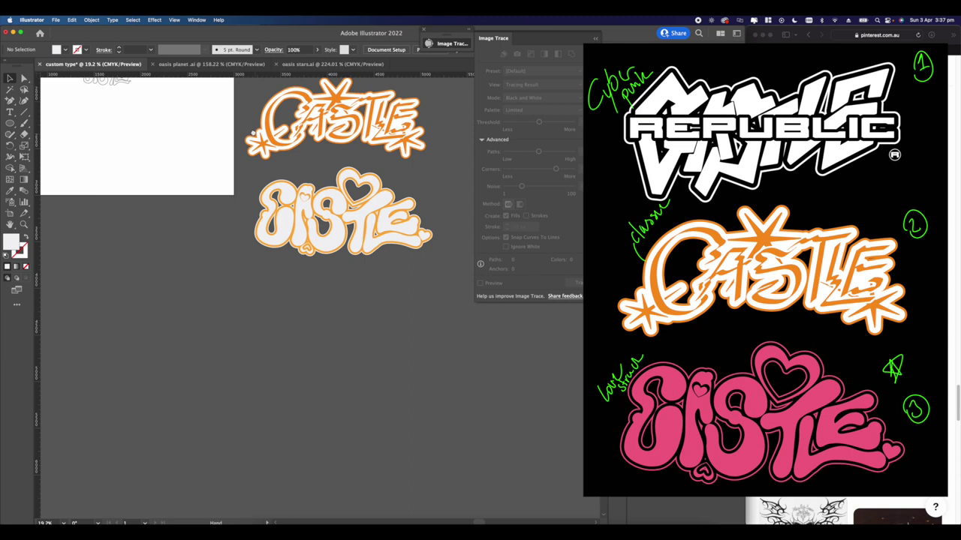
{"action": "scroll", "coordinate": [357, 243], "scroll_direction": "down", "scroll_amount": 1}
{"action": "scroll", "coordinate": [368, 191], "scroll_direction": "up", "scroll_amount": 4}
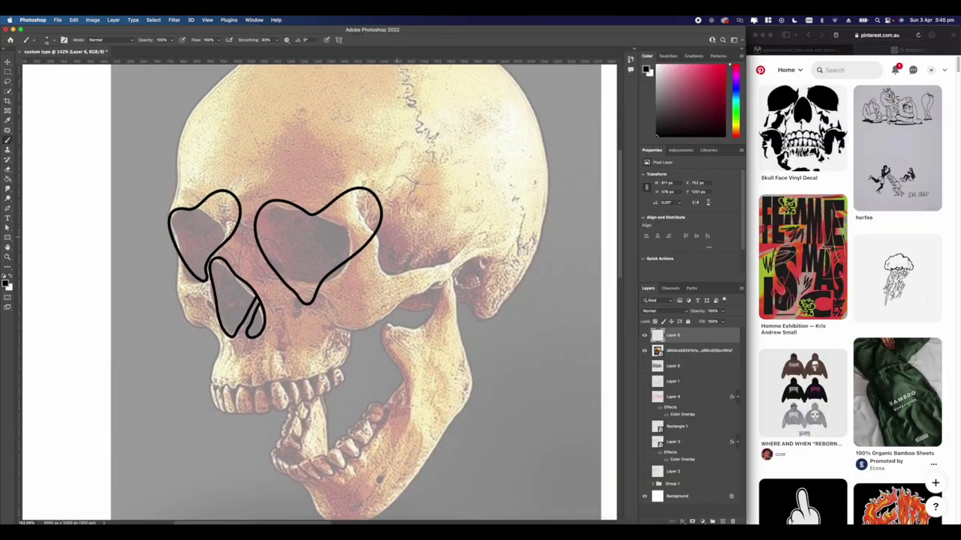
Switch to Photoshop and trace the skull's front profile, cheekbone and flame shapes over the cranium with black brush strokes.
{"action": "left_click_drag", "start_coordinate": [206, 373], "coordinate": [235, 401]}
{"action": "mouse_move", "coordinate": [236, 402]}
{"action": "left_mouse_down"}
{"action": "mouse_move", "coordinate": [222, 332]}
{"action": "mouse_move", "coordinate": [224, 382]}
{"action": "left_mouse_up"}
{"action": "mouse_move", "coordinate": [351, 329]}
{"action": "left_mouse_down"}
{"action": "mouse_move", "coordinate": [280, 368]}
{"action": "mouse_move", "coordinate": [394, 310]}
{"action": "left_mouse_up"}
{"action": "left_click_drag", "start_coordinate": [386, 274], "coordinate": [368, 292]}
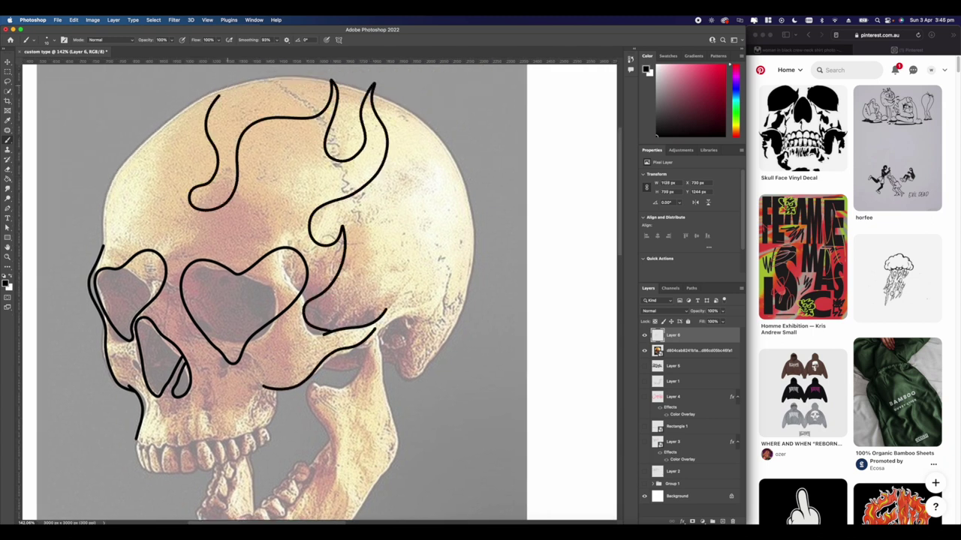
{"action": "scroll", "coordinate": [319, 293], "scroll_direction": "right", "scroll_amount": 2}
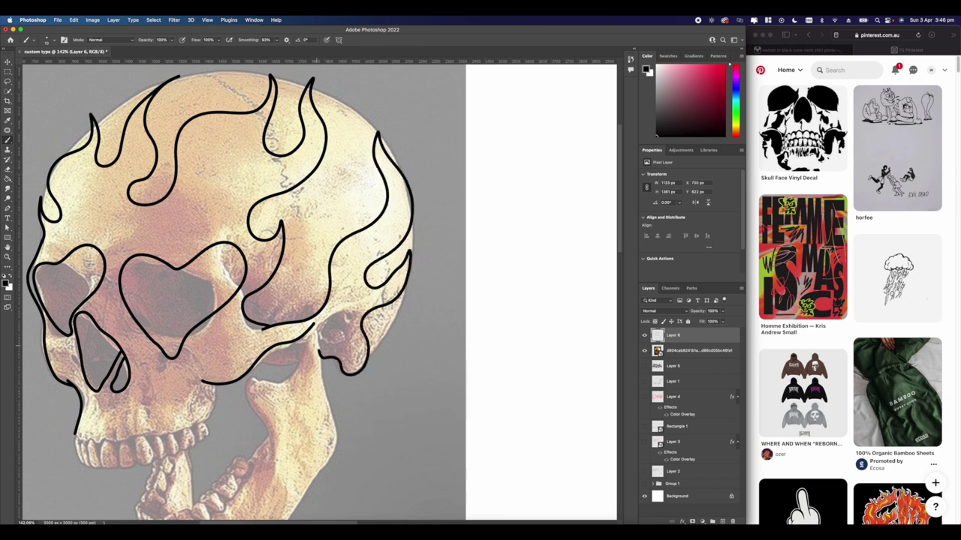
Trace the scalloped gum line along the top of the skull's upper teeth.
{"action": "left_click_drag", "start_coordinate": [323, 317], "coordinate": [331, 312]}
{"action": "mouse_move", "coordinate": [220, 331]}
{"action": "left_mouse_down"}
{"action": "mouse_move", "coordinate": [348, 191]}
{"action": "mouse_move", "coordinate": [413, 243]}
{"action": "left_mouse_up"}
{"action": "scroll", "coordinate": [342, 330], "scroll_direction": "up", "scroll_amount": 5}
{"action": "left_click_drag", "start_coordinate": [186, 320], "coordinate": [192, 317]}
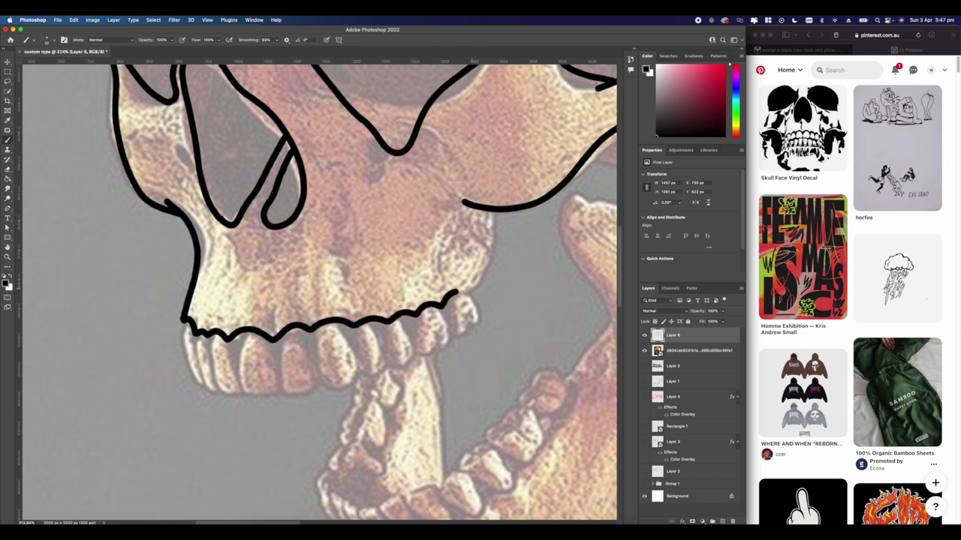
{"action": "scroll", "coordinate": [225, 353], "scroll_direction": "up", "scroll_amount": 5}
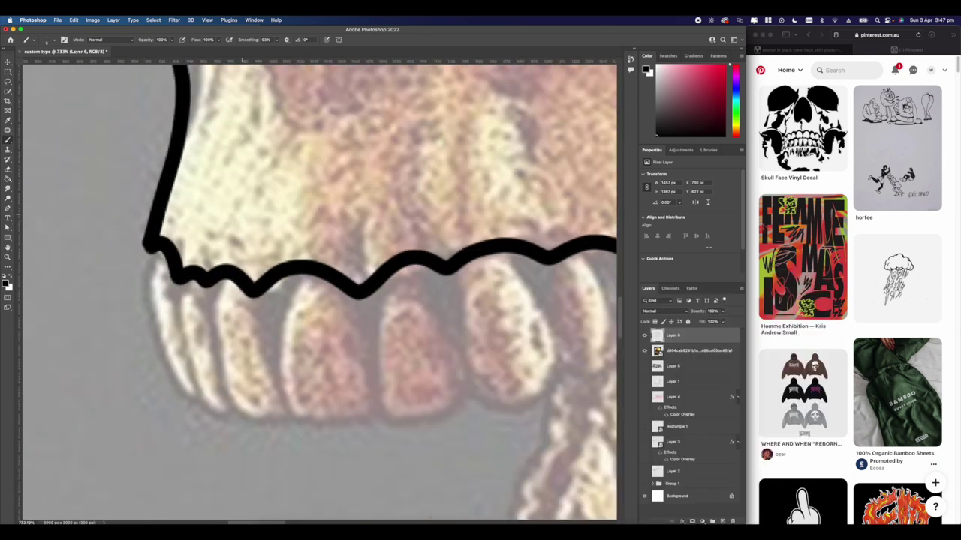
{"action": "left_click_drag", "start_coordinate": [213, 271], "coordinate": [237, 389]}
{"action": "left_click_drag", "start_coordinate": [218, 345], "coordinate": [237, 405]}
{"action": "left_click_drag", "start_coordinate": [263, 330], "coordinate": [222, 309]}
{"action": "mouse_move", "coordinate": [212, 257]}
{"action": "left_mouse_down"}
{"action": "mouse_move", "coordinate": [231, 374]}
{"action": "mouse_move", "coordinate": [220, 359]}
{"action": "left_mouse_up"}
{"action": "left_click_drag", "start_coordinate": [238, 229], "coordinate": [222, 343]}
{"action": "key", "text": "super+z"}
{"action": "key", "text": "super+z"}
{"action": "key", "text": "super+z"}
{"action": "key", "text": "super+z"}
{"action": "key", "text": "super+z"}
Outline two of the large upper teeth with a thinner brush, starting from the scalloped gum line.
{"action": "scroll", "coordinate": [225, 300], "scroll_direction": "down", "scroll_amount": 5}
{"action": "scroll", "coordinate": [225, 292], "scroll_direction": "up", "scroll_amount": 5}
{"action": "mouse_move", "coordinate": [209, 257]}
{"action": "left_mouse_down"}
{"action": "mouse_move", "coordinate": [208, 339]}
{"action": "mouse_move", "coordinate": [256, 251]}
{"action": "left_mouse_up"}
{"action": "scroll", "coordinate": [256, 251], "scroll_direction": "right", "scroll_amount": 2}
{"action": "scroll", "coordinate": [256, 251], "scroll_direction": "down", "scroll_amount": 1}
{"action": "left_click_drag", "start_coordinate": [230, 316], "coordinate": [276, 226]}
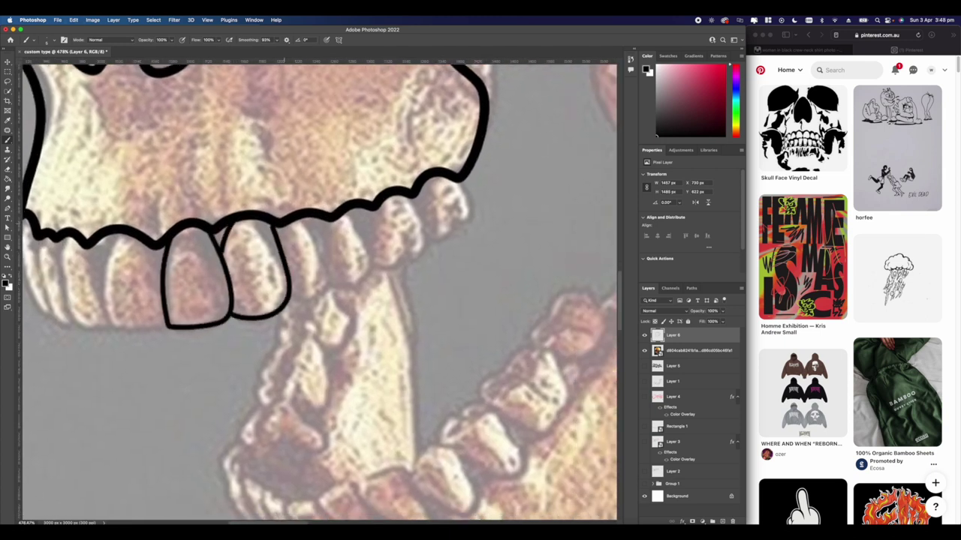
Outline the remaining upper teeth toward the back of the jaw, following the reference photo.
{"action": "scroll", "coordinate": [275, 225], "scroll_direction": "right", "scroll_amount": 2}
{"action": "scroll", "coordinate": [275, 226], "scroll_direction": "up", "scroll_amount": 1}
{"action": "left_click_drag", "start_coordinate": [217, 334], "coordinate": [270, 318]}
{"action": "left_click_drag", "start_coordinate": [256, 272], "coordinate": [268, 246]}
{"action": "left_click_drag", "start_coordinate": [269, 244], "coordinate": [240, 264]}
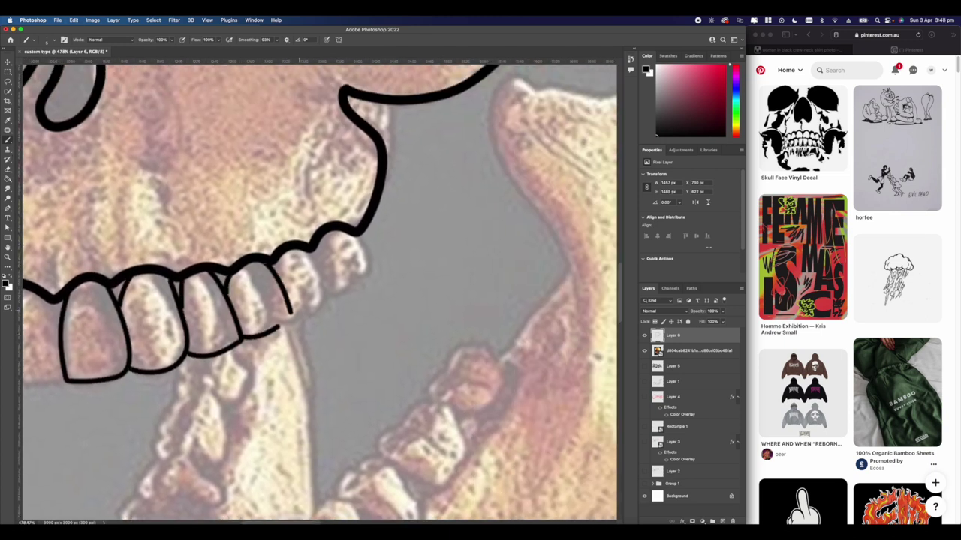
{"action": "left_click_drag", "start_coordinate": [279, 326], "coordinate": [291, 313]}
{"action": "scroll", "coordinate": [299, 310], "scroll_direction": "right", "scroll_amount": 1}
{"action": "scroll", "coordinate": [300, 310], "scroll_direction": "up", "scroll_amount": 1}
{"action": "left_click_drag", "start_coordinate": [250, 286], "coordinate": [253, 308]}
Outline the narrow upper teeth at the front of the skull's mouth.
{"action": "scroll", "coordinate": [284, 283], "scroll_direction": "left", "scroll_amount": 8}
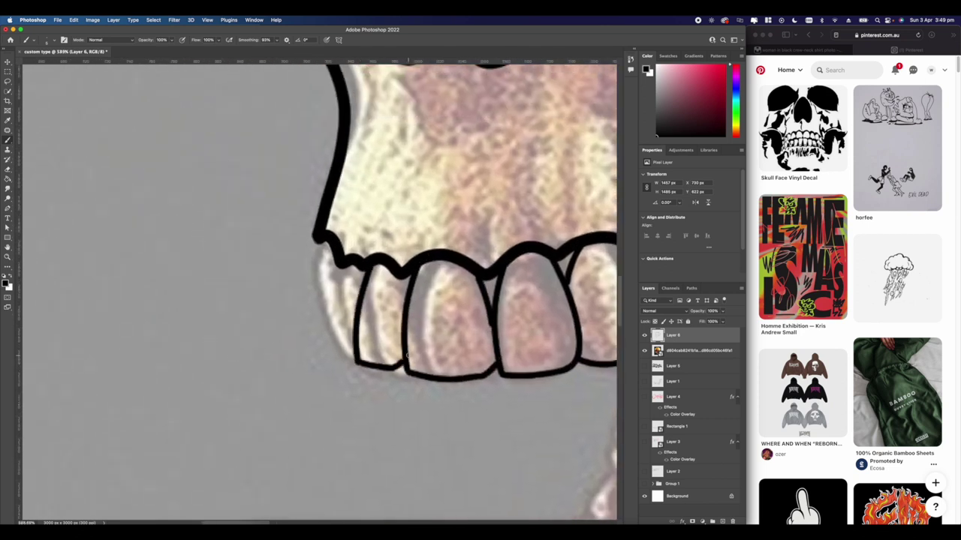
{"action": "scroll", "coordinate": [408, 356], "scroll_direction": "left", "scroll_amount": 2}
{"action": "left_click_drag", "start_coordinate": [370, 284], "coordinate": [392, 374]}
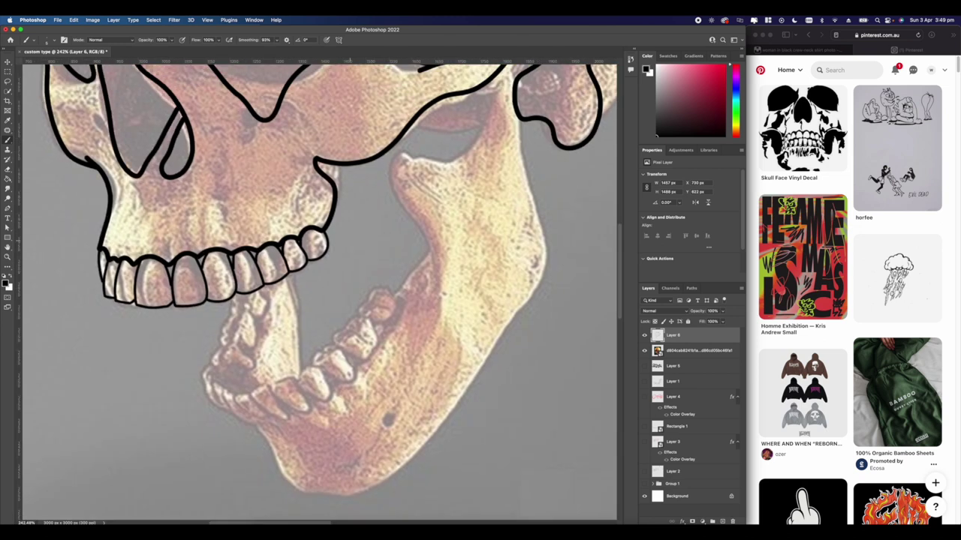
Switch to a thicker brush and trace the outer and rear contour of the lower jaw.
{"action": "right_click", "coordinate": [457, 274]}
{"action": "double_click", "coordinate": [485, 335]}
{"action": "scroll", "coordinate": [282, 375], "scroll_direction": "up", "scroll_amount": 2}
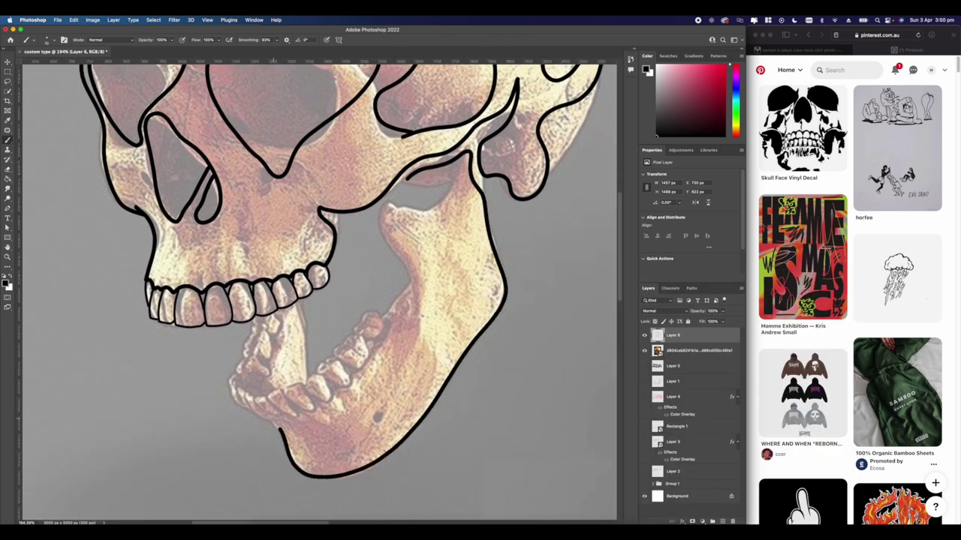
{"action": "left_click_drag", "start_coordinate": [273, 419], "coordinate": [273, 422]}
{"action": "scroll", "coordinate": [380, 219], "scroll_direction": "up", "scroll_amount": 2}
{"action": "left_click_drag", "start_coordinate": [392, 327], "coordinate": [355, 352]}
{"action": "scroll", "coordinate": [356, 352], "scroll_direction": "down", "scroll_amount": 2}
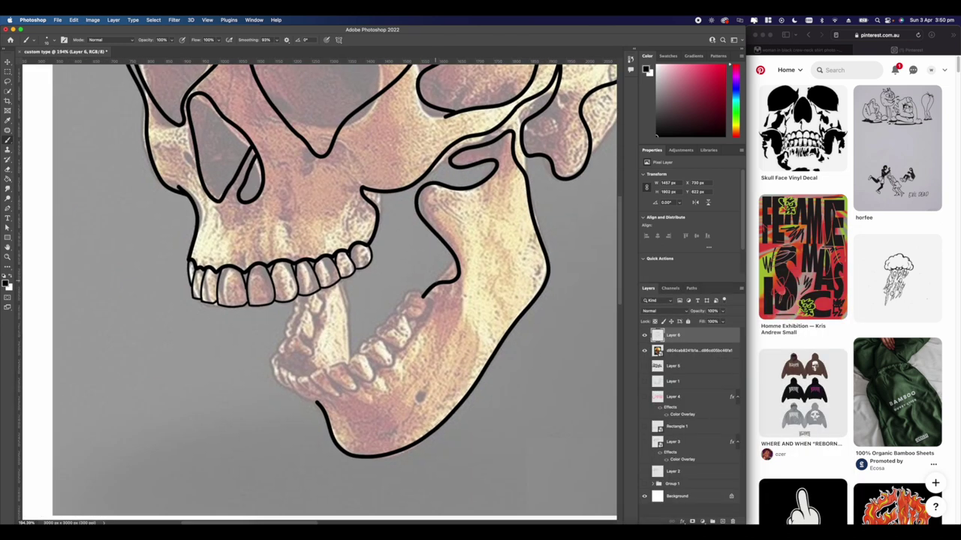
Trace the scalloped gum line beneath the lower teeth, from the rear molar to the chin.
{"action": "scroll", "coordinate": [356, 352], "scroll_direction": "down", "scroll_amount": 3}
{"action": "scroll", "coordinate": [355, 355], "scroll_direction": "up", "scroll_amount": 5}
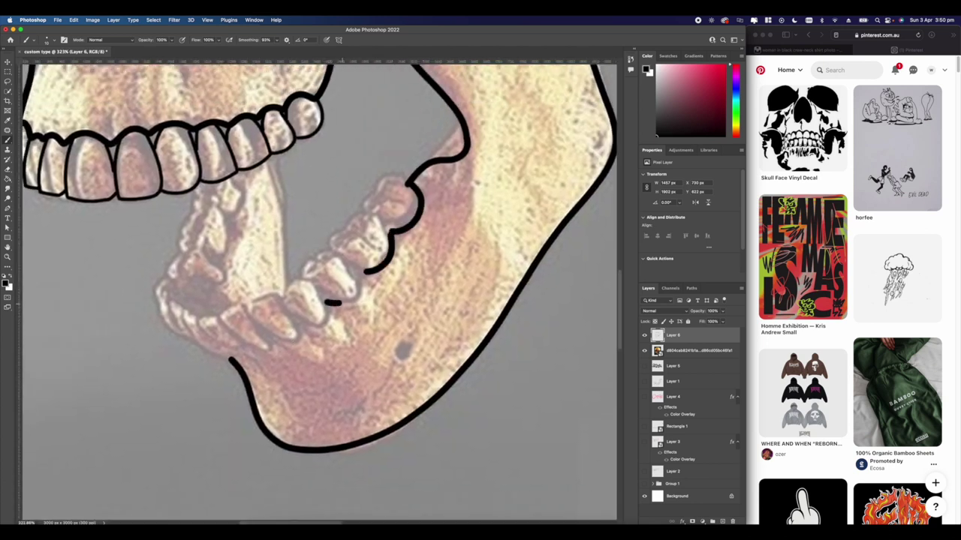
{"action": "left_click_drag", "start_coordinate": [359, 285], "coordinate": [366, 272]}
{"action": "left_click_drag", "start_coordinate": [297, 323], "coordinate": [328, 301]}
{"action": "scroll", "coordinate": [328, 302], "scroll_direction": "left", "scroll_amount": 2}
{"action": "left_click_drag", "start_coordinate": [270, 345], "coordinate": [330, 318]}
{"action": "scroll", "coordinate": [330, 318], "scroll_direction": "left", "scroll_amount": 3}
Switch to a thinner brush and outline the rear molars of the lower jaw.
{"action": "scroll", "coordinate": [336, 243], "scroll_direction": "up", "scroll_amount": 4}
{"action": "right_click", "coordinate": [336, 244]}
{"action": "double_click", "coordinate": [369, 311]}
{"action": "scroll", "coordinate": [420, 263], "scroll_direction": "up", "scroll_amount": 4}
{"action": "scroll", "coordinate": [420, 262], "scroll_direction": "down", "scroll_amount": 3}
{"action": "scroll", "coordinate": [420, 262], "scroll_direction": "left", "scroll_amount": 2}
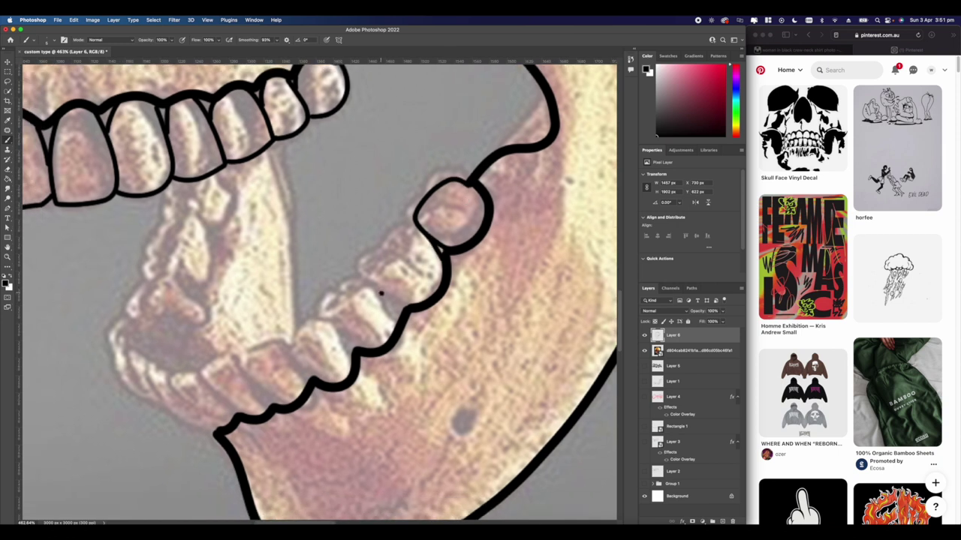
{"action": "left_click_drag", "start_coordinate": [380, 268], "coordinate": [414, 222]}
{"action": "scroll", "coordinate": [369, 291], "scroll_direction": "down", "scroll_amount": 3}
{"action": "scroll", "coordinate": [368, 291], "scroll_direction": "left", "scroll_amount": 2}
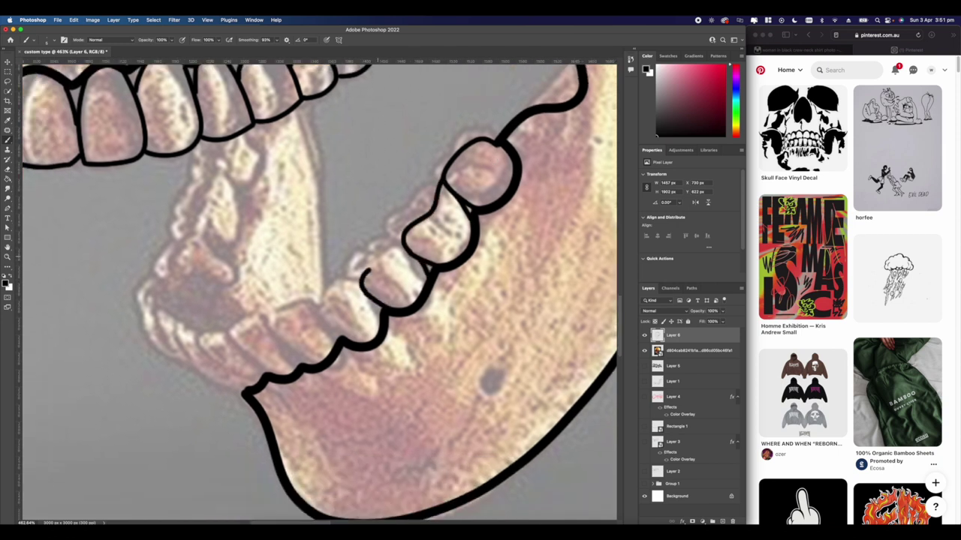
Outline the next lower teeth from the molars toward the front of the jaw.
{"action": "scroll", "coordinate": [361, 267], "scroll_direction": "down", "scroll_amount": 2}
{"action": "scroll", "coordinate": [361, 267], "scroll_direction": "left", "scroll_amount": 4}
{"action": "left_click_drag", "start_coordinate": [405, 274], "coordinate": [442, 232]}
{"action": "scroll", "coordinate": [384, 292], "scroll_direction": "down", "scroll_amount": 1}
{"action": "scroll", "coordinate": [383, 291], "scroll_direction": "left", "scroll_amount": 2}
{"action": "scroll", "coordinate": [383, 291], "scroll_direction": "down", "scroll_amount": 2}
{"action": "scroll", "coordinate": [383, 290], "scroll_direction": "left", "scroll_amount": 3}
{"action": "mouse_move", "coordinate": [396, 318]}
{"action": "left_mouse_down"}
{"action": "mouse_move", "coordinate": [374, 283]}
{"action": "mouse_move", "coordinate": [427, 255]}
{"action": "mouse_move", "coordinate": [443, 259]}
{"action": "left_mouse_up"}
{"action": "scroll", "coordinate": [415, 260], "scroll_direction": "left", "scroll_amount": 4}
{"action": "scroll", "coordinate": [414, 260], "scroll_direction": "down", "scroll_amount": 1}
{"action": "scroll", "coordinate": [424, 267], "scroll_direction": "up", "scroll_amount": 3}
{"action": "scroll", "coordinate": [424, 267], "scroll_direction": "right", "scroll_amount": 2}
{"action": "scroll", "coordinate": [344, 339], "scroll_direction": "right", "scroll_amount": 2}
{"action": "scroll", "coordinate": [343, 340], "scroll_direction": "up", "scroll_amount": 4}
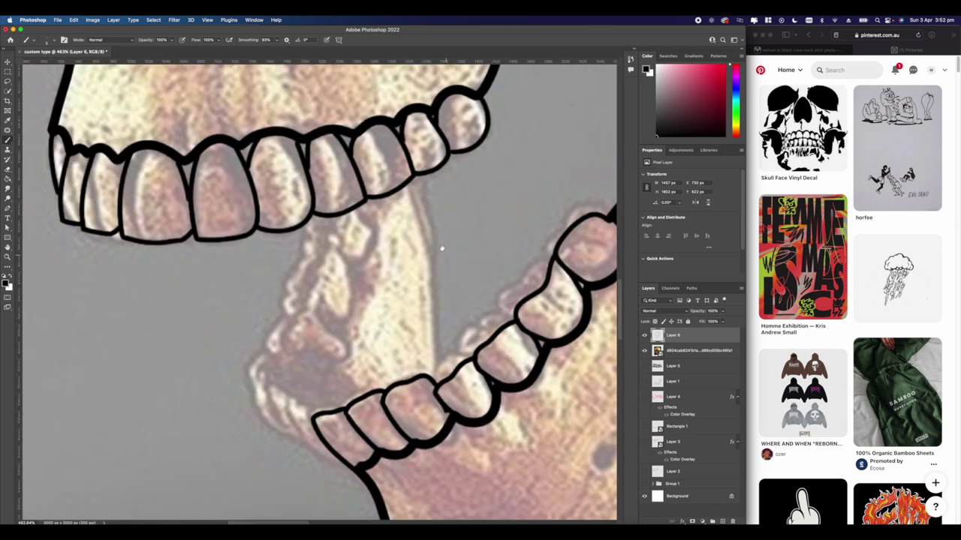
{"action": "left_click_drag", "start_coordinate": [314, 368], "coordinate": [334, 416]}
{"action": "scroll", "coordinate": [351, 380], "scroll_direction": "down", "scroll_amount": 3}
{"action": "scroll", "coordinate": [351, 380], "scroll_direction": "up", "scroll_amount": 3}
{"action": "key", "text": "super+z"}
{"action": "key", "text": "super+z"}
Outline the slim, pointed front teeth at the tip of the lower jaw.
{"action": "left_click_drag", "start_coordinate": [313, 371], "coordinate": [363, 448]}
{"action": "left_click_drag", "start_coordinate": [311, 371], "coordinate": [339, 383]}
{"action": "left_click_drag", "start_coordinate": [290, 363], "coordinate": [372, 358]}
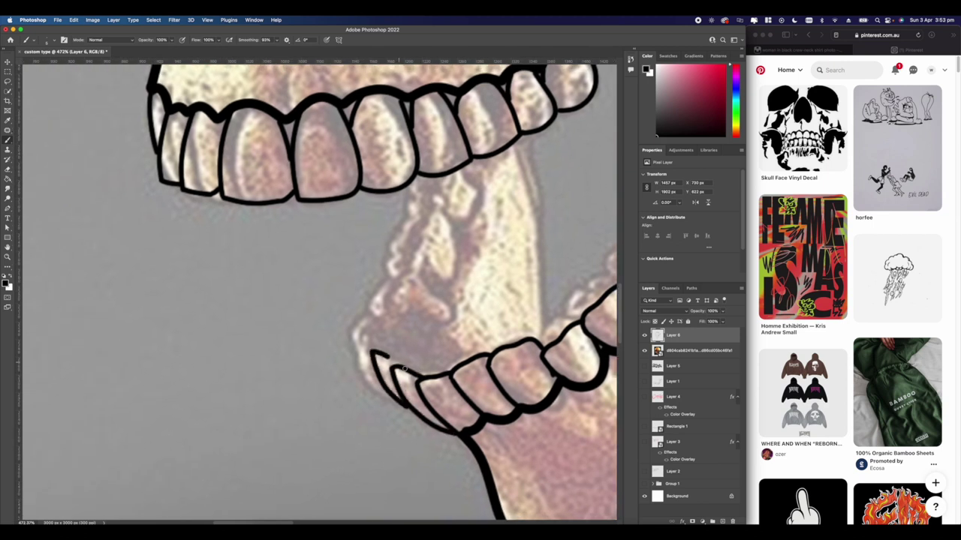
Trace the scalloped inner edge and the rear edge of the lower jaw's far side.
{"action": "scroll", "coordinate": [371, 356], "scroll_direction": "right", "scroll_amount": 3}
{"action": "scroll", "coordinate": [372, 357], "scroll_direction": "up", "scroll_amount": 1}
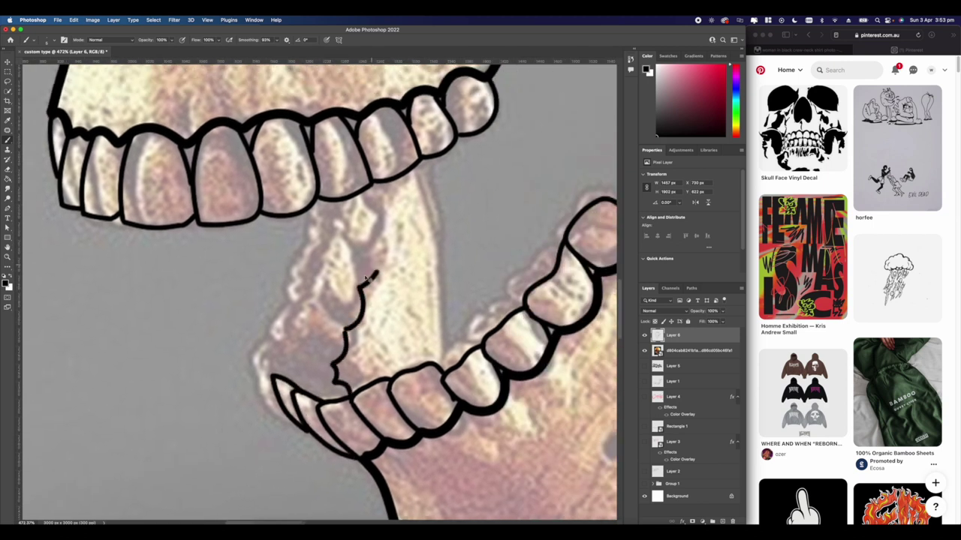
{"action": "left_click_drag", "start_coordinate": [388, 222], "coordinate": [387, 190]}
{"action": "scroll", "coordinate": [370, 172], "scroll_direction": "right", "scroll_amount": 3}
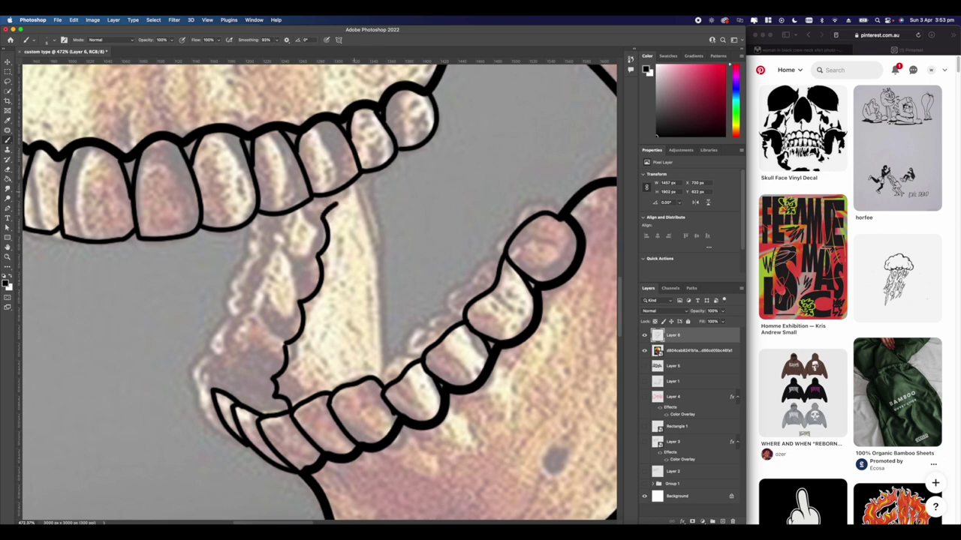
{"action": "left_click_drag", "start_coordinate": [386, 388], "coordinate": [387, 391]}
Hide the skull reference photo to check the bare line art, and show the photo again.
{"action": "scroll", "coordinate": [301, 281], "scroll_direction": "down", "scroll_amount": 6}
{"action": "left_click", "coordinate": [644, 351]}
{"action": "scroll", "coordinate": [319, 292], "scroll_direction": "up", "scroll_amount": 3}
{"action": "scroll", "coordinate": [300, 322], "scroll_direction": "up", "scroll_amount": 3}
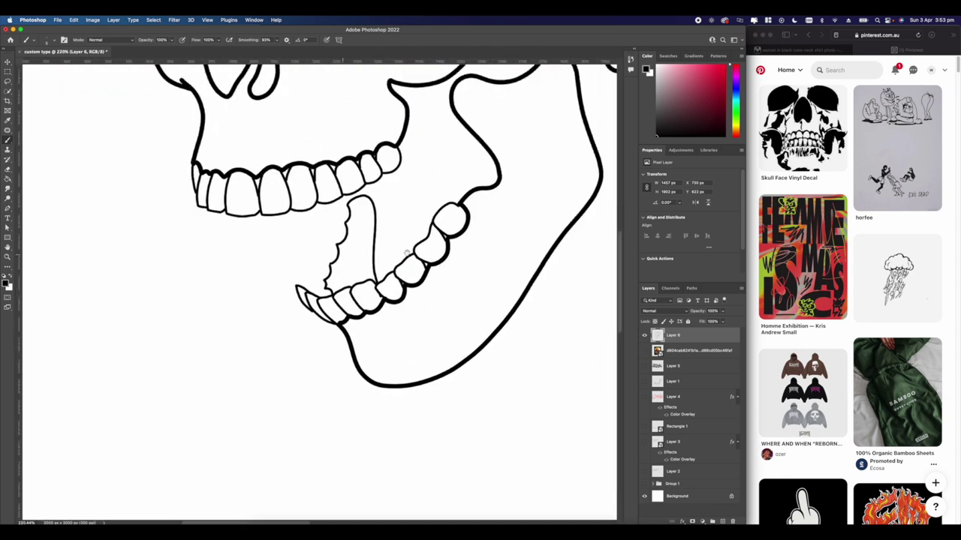
{"action": "left_click", "coordinate": [644, 350]}
Draw the dividing lines of the teeth on the far side of the lower jaw.
{"action": "scroll", "coordinate": [317, 255], "scroll_direction": "up", "scroll_amount": 6}
{"action": "left_click_drag", "start_coordinate": [303, 309], "coordinate": [324, 322]}
{"action": "scroll", "coordinate": [394, 241], "scroll_direction": "up", "scroll_amount": 2}
{"action": "scroll", "coordinate": [394, 241], "scroll_direction": "right", "scroll_amount": 1}
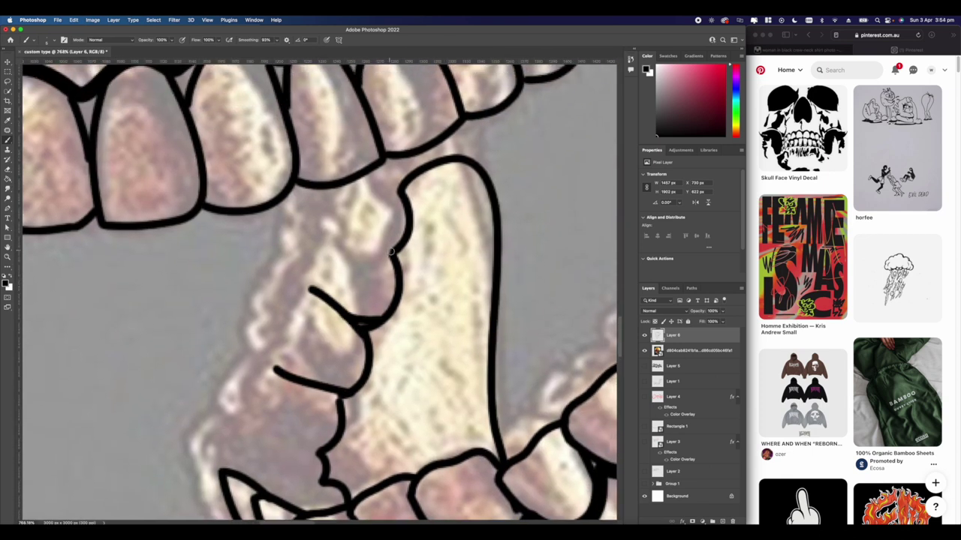
{"action": "scroll", "coordinate": [391, 187], "scroll_direction": "down", "scroll_amount": 8}
{"action": "scroll", "coordinate": [390, 188], "scroll_direction": "up", "scroll_amount": 7}
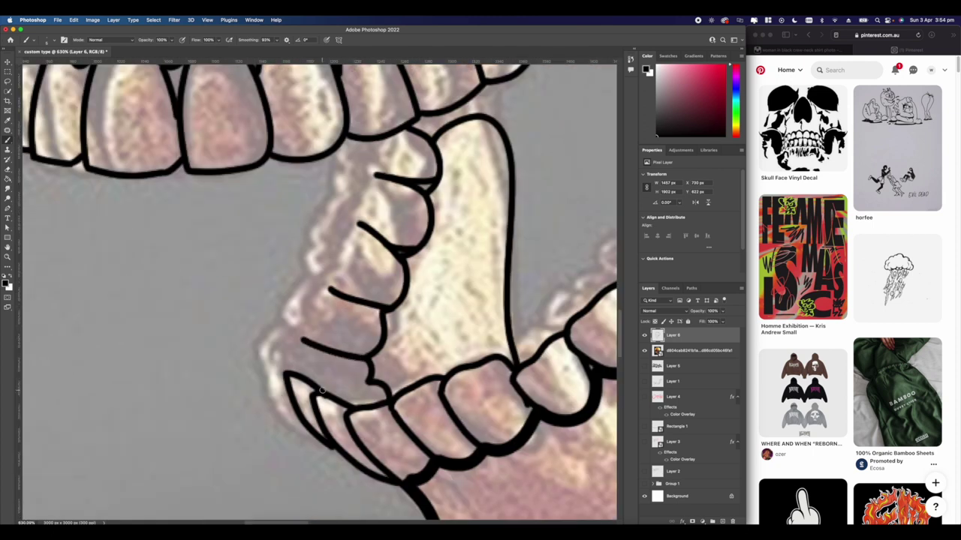
{"action": "scroll", "coordinate": [321, 390], "scroll_direction": "up", "scroll_amount": 1}
{"action": "scroll", "coordinate": [321, 390], "scroll_direction": "right", "scroll_amount": 1}
{"action": "scroll", "coordinate": [322, 293], "scroll_direction": "up", "scroll_amount": 1}
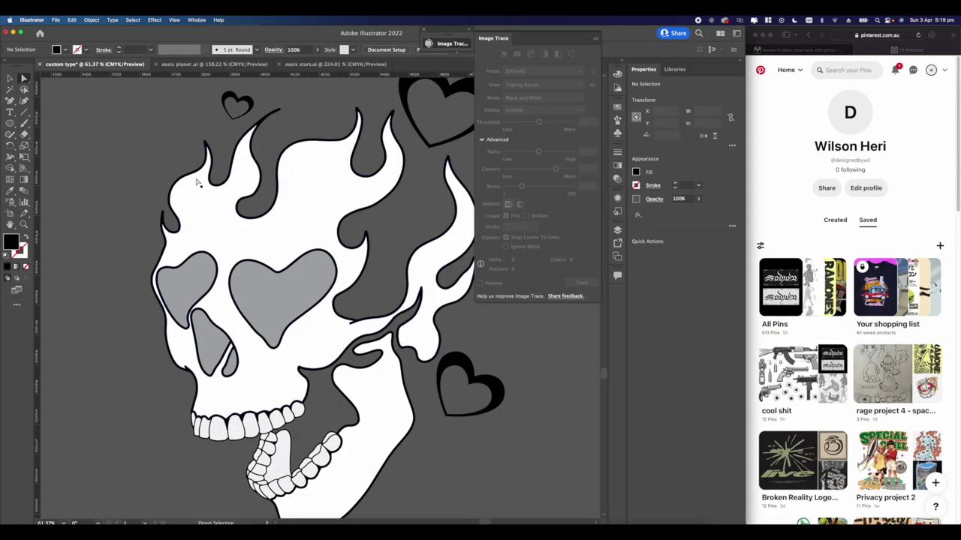
Switch to Illustrator and delete the black outer outline of the flaming skull.
{"action": "scroll", "coordinate": [225, 285], "scroll_direction": "down", "scroll_amount": 5}
{"action": "scroll", "coordinate": [225, 285], "scroll_direction": "up", "scroll_amount": 5}
{"action": "left_click", "coordinate": [23, 79]}
{"action": "scroll", "coordinate": [150, 188], "scroll_direction": "up", "scroll_amount": 5}
{"action": "left_click", "coordinate": [240, 204]}
{"action": "key", "text": "Delete"}
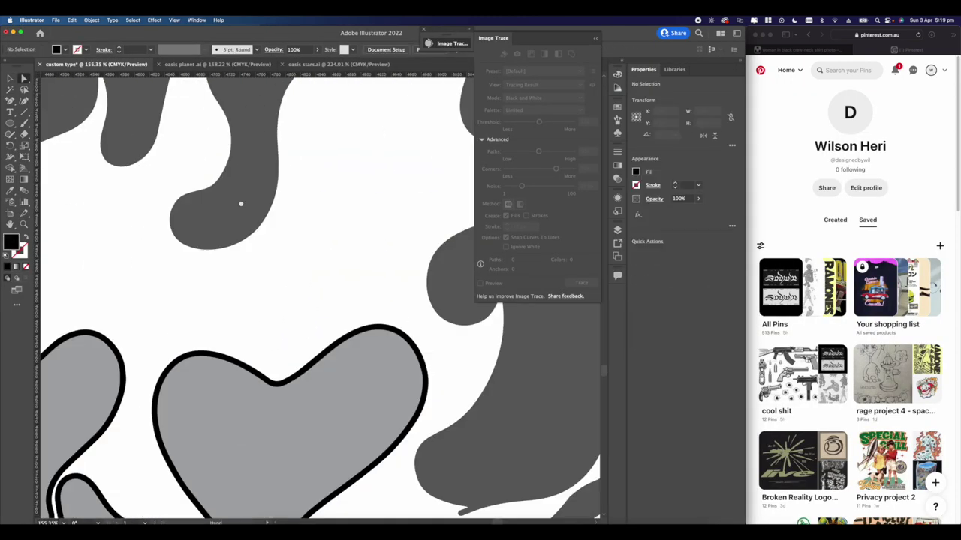
Recolour the hearts around the skull white and select the skull's eye and nose shapes together.
{"action": "left_click", "coordinate": [354, 193]}
{"action": "scroll", "coordinate": [315, 301], "scroll_direction": "down", "scroll_amount": 10}
{"action": "scroll", "coordinate": [375, 361], "scroll_direction": "up", "scroll_amount": 8}
{"action": "left_click", "coordinate": [300, 264]}
{"action": "scroll", "coordinate": [390, 313], "scroll_direction": "down", "scroll_amount": 8}
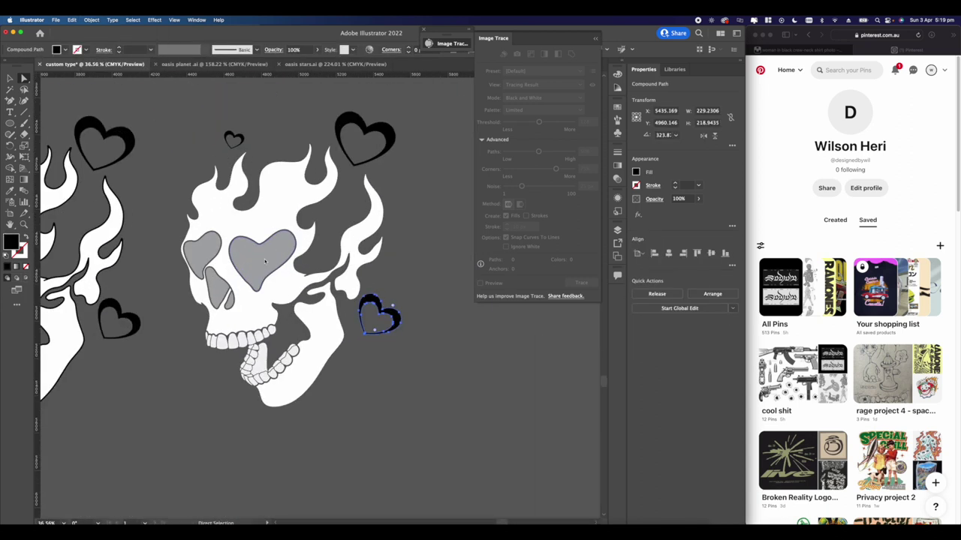
{"action": "scroll", "coordinate": [245, 265], "scroll_direction": "up", "scroll_amount": 4}
{"action": "left_click", "coordinate": [282, 263]}
{"action": "left_click", "coordinate": [195, 319], "text": "shift"}
{"action": "left_click", "coordinate": [219, 346], "text": "shift"}
Move the skull and its hearts beneath the orange and white heart lettering.
{"action": "scroll", "coordinate": [174, 262], "scroll_direction": "down", "scroll_amount": 5}
{"action": "scroll", "coordinate": [174, 261], "scroll_direction": "up", "scroll_amount": 3}
{"action": "scroll", "coordinate": [151, 263], "scroll_direction": "down", "scroll_amount": 4}
{"action": "key", "text": "v"}
{"action": "left_click", "coordinate": [130, 265]}
{"action": "left_click_drag", "start_coordinate": [126, 263], "coordinate": [224, 264]}
{"action": "left_click", "coordinate": [256, 268]}
Delete the shapes filling the skull's heart-shaped eye sockets and nose.
{"action": "key", "text": "a"}
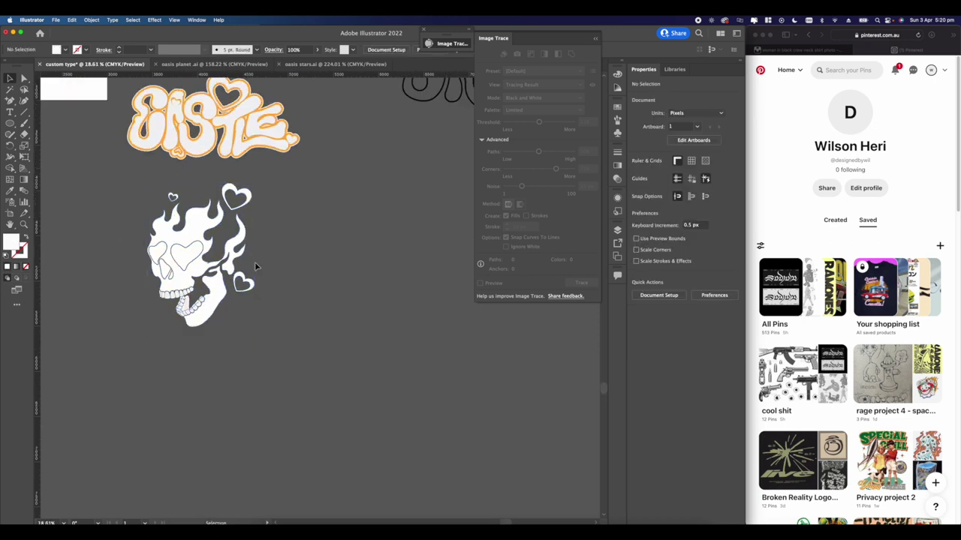
{"action": "scroll", "coordinate": [172, 247], "scroll_direction": "up", "scroll_amount": 5}
{"action": "left_click", "coordinate": [181, 242]}
{"action": "key", "text": "Delete"}
{"action": "left_click", "coordinate": [238, 246]}
{"action": "key", "text": "Delete"}
{"action": "scroll", "coordinate": [195, 294], "scroll_direction": "down", "scroll_amount": 4}
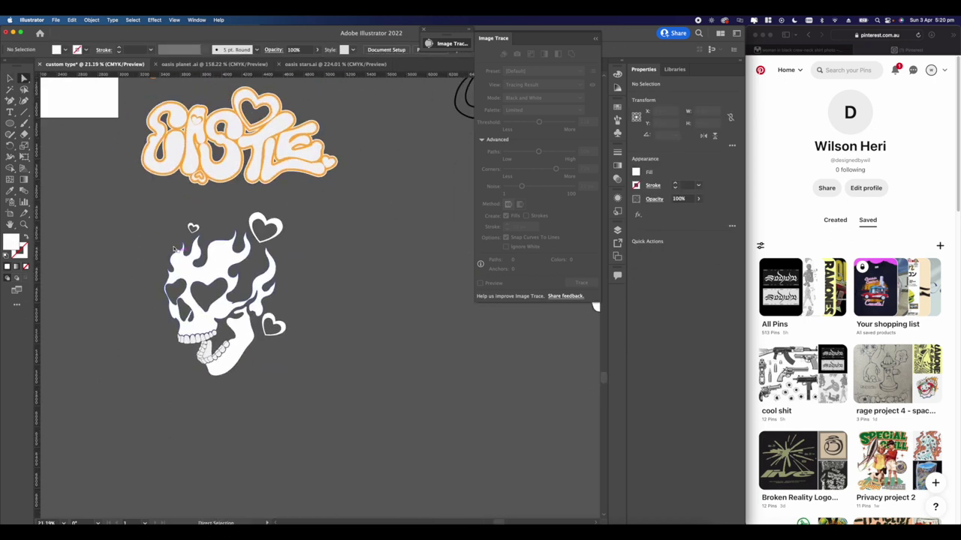
Add the text line "LOVE IS JUST THE END" below the skull.
{"action": "scroll", "coordinate": [267, 300], "scroll_direction": "up", "scroll_amount": 3}
{"action": "key", "text": "v"}
{"action": "scroll", "coordinate": [195, 405], "scroll_direction": "up", "scroll_amount": 5}
{"action": "key", "text": "t"}
{"action": "left_click", "coordinate": [207, 412]}
{"action": "scroll", "coordinate": [237, 420], "scroll_direction": "up", "scroll_amount": 4}
{"action": "type", "text": "LOVE IS JUST THE END"}
{"action": "key", "text": "Escape"}
Position the tagline centrally under the skull's jaw and enlarge it slightly.
{"action": "scroll", "coordinate": [259, 330], "scroll_direction": "down", "scroll_amount": 5}
{"action": "left_click_drag", "start_coordinate": [282, 325], "coordinate": [376, 329]}
{"action": "scroll", "coordinate": [301, 322], "scroll_direction": "up", "scroll_amount": 3}
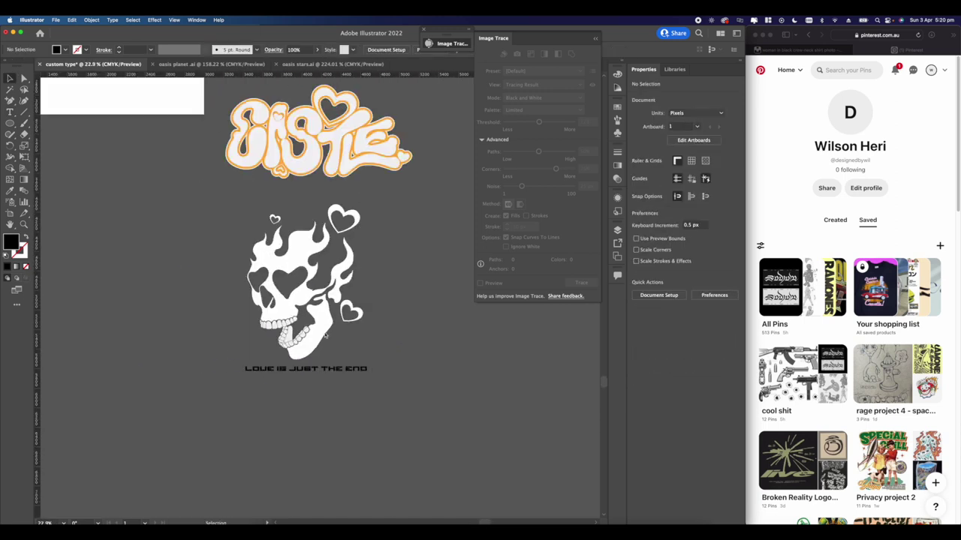
{"action": "scroll", "coordinate": [300, 376], "scroll_direction": "up", "scroll_amount": 4}
{"action": "left_click_drag", "start_coordinate": [291, 418], "coordinate": [276, 418]}
{"action": "scroll", "coordinate": [353, 405], "scroll_direction": "down", "scroll_amount": 4}
{"action": "left_click", "coordinate": [330, 410]}
{"action": "left_click", "coordinate": [388, 428]}
Switch to Spotify, skip two tracks ahead and return to the skull artwork.
{"action": "scroll", "coordinate": [388, 429], "scroll_direction": "up", "scroll_amount": 5}
{"action": "key", "text": "b"}
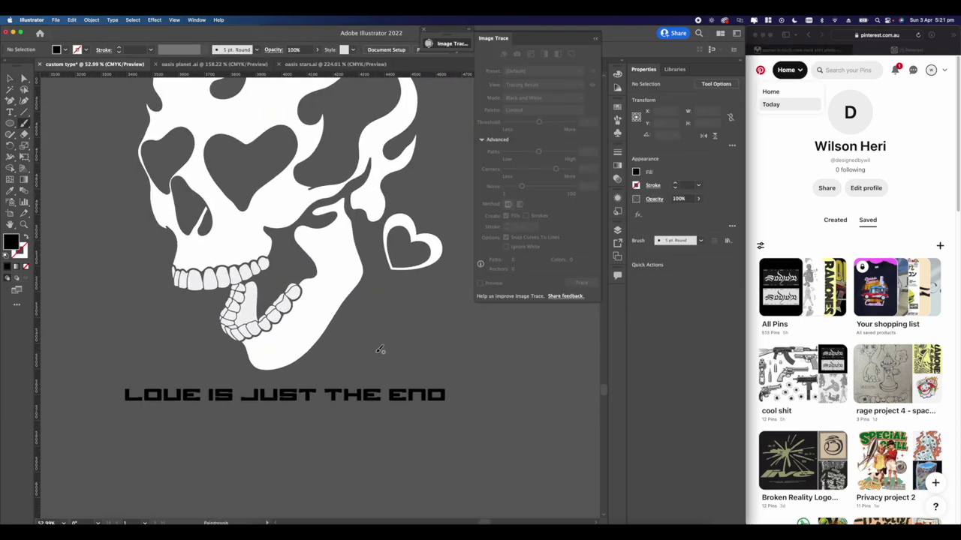
{"action": "scroll", "coordinate": [330, 379], "scroll_direction": "down", "scroll_amount": 4}
{"action": "left_click", "coordinate": [635, 172]}
{"action": "left_click", "coordinate": [597, 518]}
{"action": "scroll", "coordinate": [353, 338], "scroll_direction": "down", "scroll_amount": 2}
{"action": "left_click", "coordinate": [375, 442]}
{"action": "scroll", "coordinate": [353, 338], "scroll_direction": "down", "scroll_amount": 3}
{"action": "left_click", "coordinate": [375, 442]}
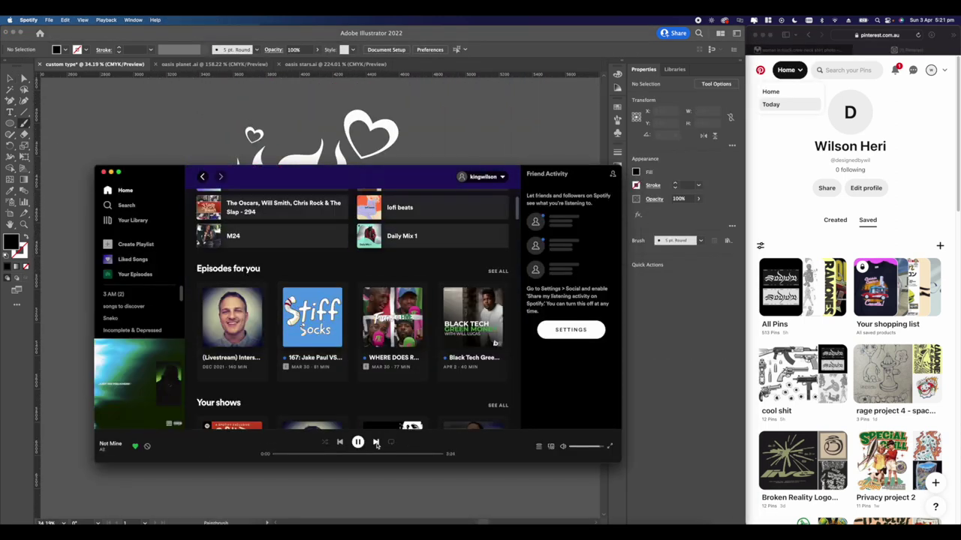
{"action": "left_click", "coordinate": [221, 119]}
{"action": "scroll", "coordinate": [221, 119], "scroll_direction": "down", "scroll_amount": 3}
{"action": "scroll", "coordinate": [211, 192], "scroll_direction": "up", "scroll_amount": 4}
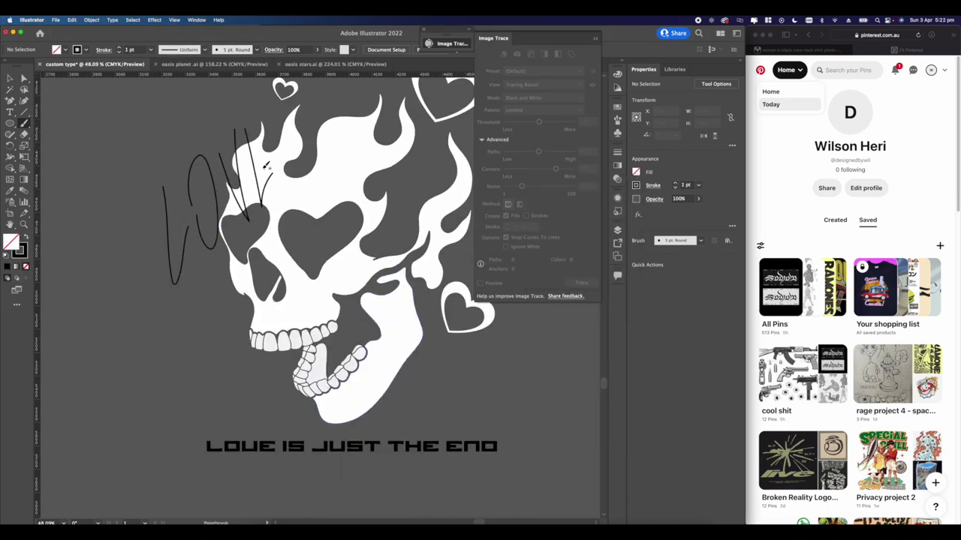
{"action": "key", "text": "super+z"}
{"action": "key", "text": "super+z"}
{"action": "key", "text": "super+z"}
{"action": "key", "text": "super+z"}
{"action": "key", "text": "super+z"}
{"action": "key", "text": "super+z"}
Handwrite the word LOVE with the Paintbrush in a 1 pt black stroke beside the skull.
{"action": "scroll", "coordinate": [173, 151], "scroll_direction": "left", "scroll_amount": 3}
{"action": "scroll", "coordinate": [201, 196], "scroll_direction": "up", "scroll_amount": 1}
{"action": "left_click_drag", "start_coordinate": [202, 201], "coordinate": [223, 238]}
{"action": "left_click_drag", "start_coordinate": [223, 225], "coordinate": [225, 230]}
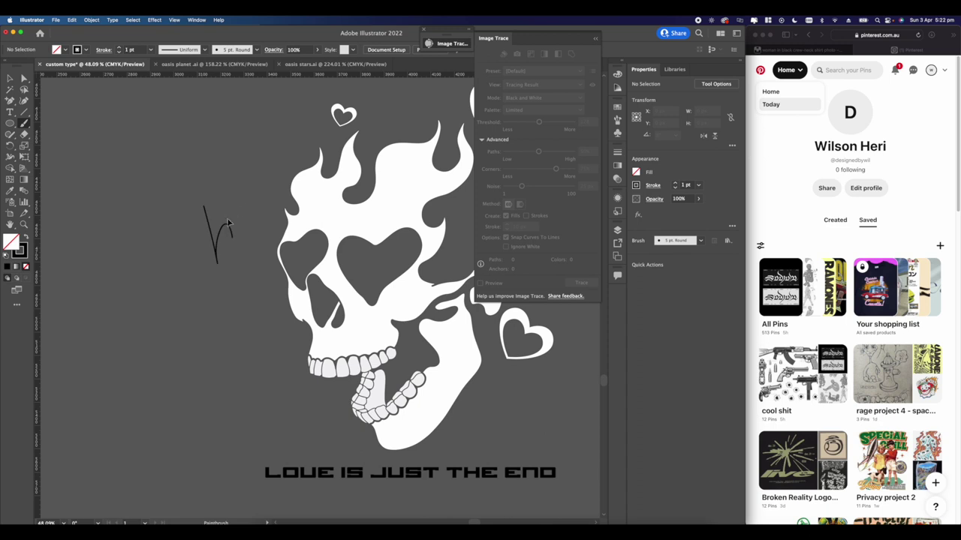
{"action": "left_click_drag", "start_coordinate": [268, 167], "coordinate": [281, 187]}
{"action": "left_click_drag", "start_coordinate": [270, 184], "coordinate": [281, 165]}
{"action": "left_click_drag", "start_coordinate": [269, 161], "coordinate": [281, 147]}
Move the handwritten LOVE below the skull and set its stroke to 5 pt.
{"action": "key", "text": "v"}
{"action": "left_click_drag", "start_coordinate": [152, 127], "coordinate": [202, 262]}
{"action": "mouse_move", "coordinate": [187, 241]}
{"action": "left_mouse_down"}
{"action": "mouse_move", "coordinate": [306, 337]}
{"action": "mouse_move", "coordinate": [296, 306]}
{"action": "left_mouse_up"}
{"action": "scroll", "coordinate": [360, 270], "scroll_direction": "up", "scroll_amount": 4}
{"action": "left_click", "coordinate": [675, 183]}
{"action": "left_click", "coordinate": [675, 187]}
{"action": "left_click", "coordinate": [322, 338]}
{"action": "scroll", "coordinate": [323, 330], "scroll_direction": "down", "scroll_amount": 3}
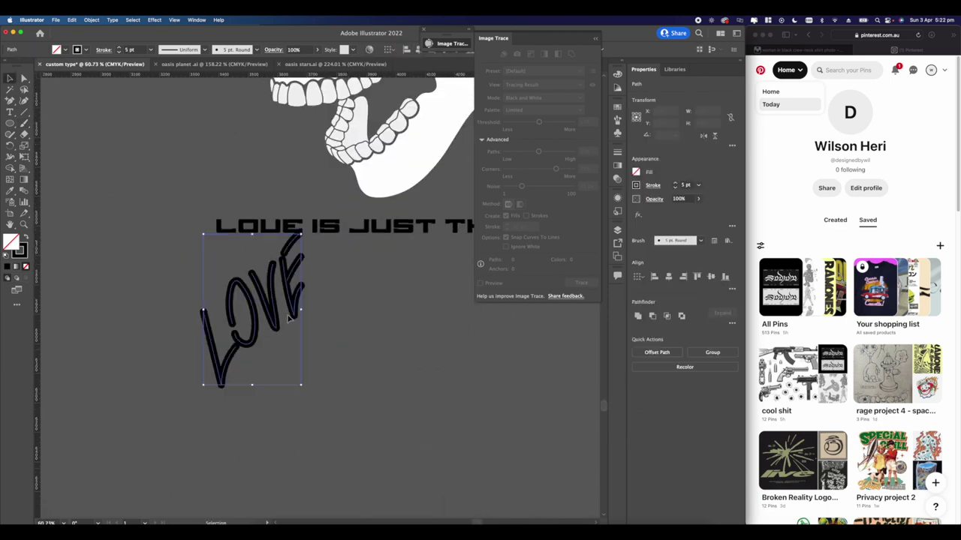
Handwrite the word IS beside LOVE with the Paintbrush at the same stroke weight.
{"action": "scroll", "coordinate": [313, 368], "scroll_direction": "right", "scroll_amount": 1}
{"action": "key", "text": "b"}
{"action": "left_click_drag", "start_coordinate": [356, 262], "coordinate": [322, 334]}
{"action": "scroll", "coordinate": [332, 227], "scroll_direction": "right", "scroll_amount": 4}
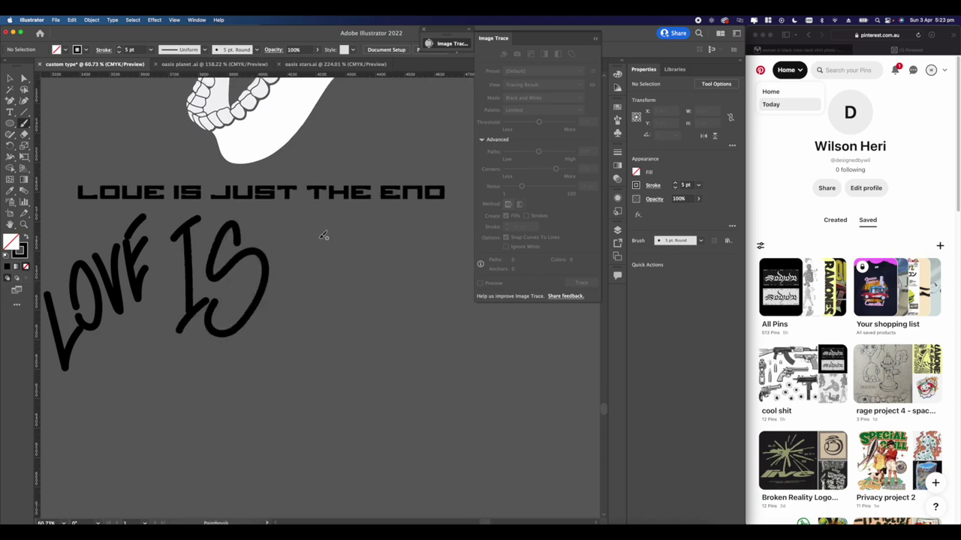
Handwrite the word JUST after IS with the Paintbrush, redoing the misdrawn stroke.
{"action": "left_click_drag", "start_coordinate": [347, 231], "coordinate": [323, 314]}
{"action": "left_click_drag", "start_coordinate": [313, 240], "coordinate": [370, 222]}
{"action": "scroll", "coordinate": [360, 240], "scroll_direction": "right", "scroll_amount": 1}
{"action": "left_click_drag", "start_coordinate": [343, 242], "coordinate": [378, 290]}
{"action": "key", "text": "super+z"}
{"action": "scroll", "coordinate": [369, 243], "scroll_direction": "right", "scroll_amount": 1}
{"action": "left_click_drag", "start_coordinate": [392, 215], "coordinate": [378, 306]}
{"action": "scroll", "coordinate": [388, 226], "scroll_direction": "right", "scroll_amount": 2}
{"action": "left_click_drag", "start_coordinate": [329, 219], "coordinate": [395, 181]}
{"action": "left_click_drag", "start_coordinate": [370, 222], "coordinate": [365, 308]}
Handwrite THE and END with the Paintbrush, stepping diagonally down below JUST.
{"action": "scroll", "coordinate": [388, 195], "scroll_direction": "left", "scroll_amount": 2}
{"action": "scroll", "coordinate": [388, 195], "scroll_direction": "down", "scroll_amount": 2}
{"action": "scroll", "coordinate": [375, 187], "scroll_direction": "down", "scroll_amount": 2}
{"action": "scroll", "coordinate": [321, 159], "scroll_direction": "right", "scroll_amount": 3}
{"action": "left_click_drag", "start_coordinate": [345, 216], "coordinate": [376, 250]}
{"action": "scroll", "coordinate": [360, 233], "scroll_direction": "right", "scroll_amount": 1}
{"action": "mouse_move", "coordinate": [340, 236]}
{"action": "left_mouse_down"}
{"action": "mouse_move", "coordinate": [361, 218]}
{"action": "mouse_move", "coordinate": [354, 190]}
{"action": "left_mouse_up"}
{"action": "scroll", "coordinate": [350, 218], "scroll_direction": "right", "scroll_amount": 2}
{"action": "left_click_drag", "start_coordinate": [310, 276], "coordinate": [345, 302]}
{"action": "left_click_drag", "start_coordinate": [315, 299], "coordinate": [333, 281]}
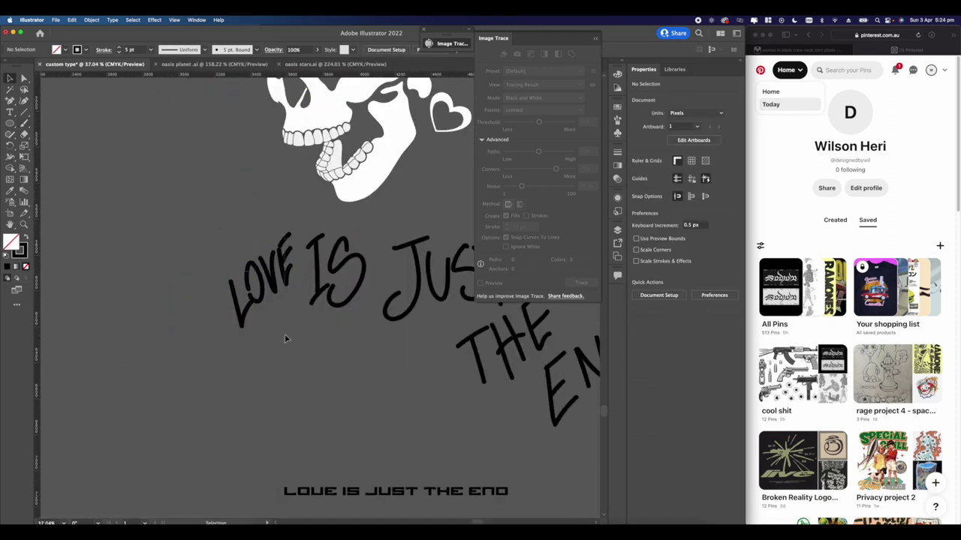
Arrange the handwritten words around the skull, with LOVE, IS and JUST across the top and THE and END beside the jaw.
{"action": "key", "text": "ctrl+z"}
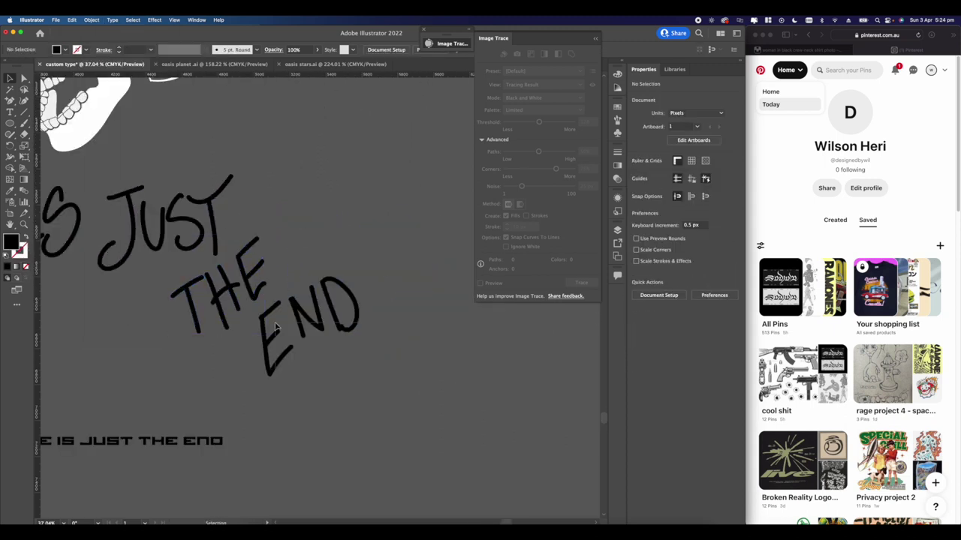
{"action": "left_click", "coordinate": [308, 323]}
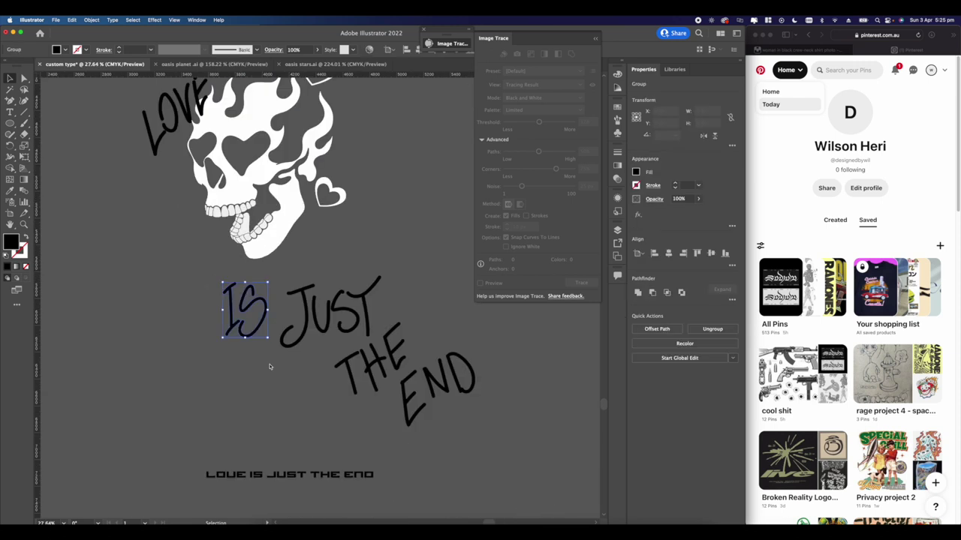
{"action": "left_click_drag", "start_coordinate": [251, 310], "coordinate": [264, 159]}
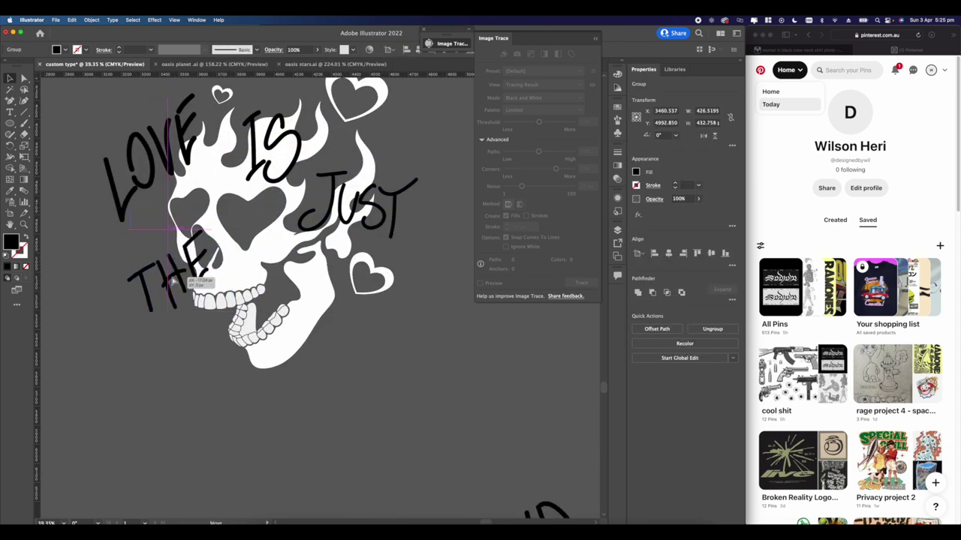
{"action": "left_click", "coordinate": [408, 310]}
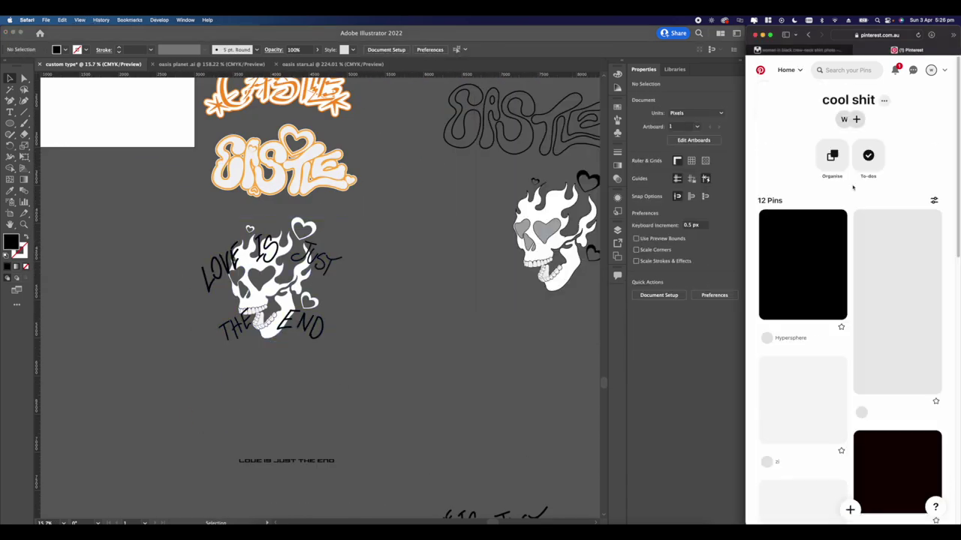
Browse the "cool shit" board on Pinterest and open the ornate CrossTattoo drawing.
{"action": "scroll", "coordinate": [802, 295], "scroll_direction": "down", "scroll_amount": 4}
{"action": "scroll", "coordinate": [801, 295], "scroll_direction": "down", "scroll_amount": 6}
{"action": "scroll", "coordinate": [889, 199], "scroll_direction": "up", "scroll_amount": 1}
{"action": "left_click", "coordinate": [889, 176]}
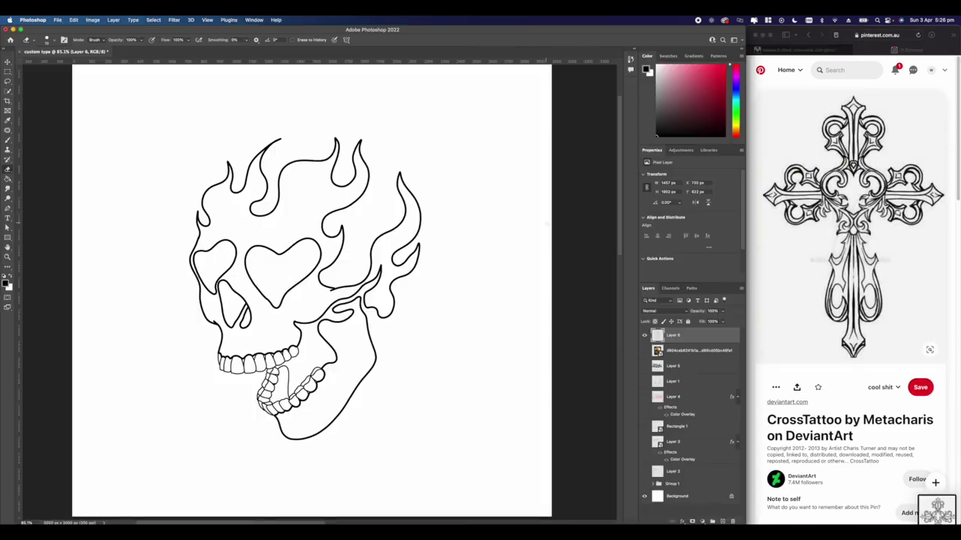
Switch to Photoshop, hide the skull line art and place the cross screenshot from the Desktop folder on the canvas.
{"action": "key", "text": "shift+F5"}
{"action": "key", "text": "Return"}
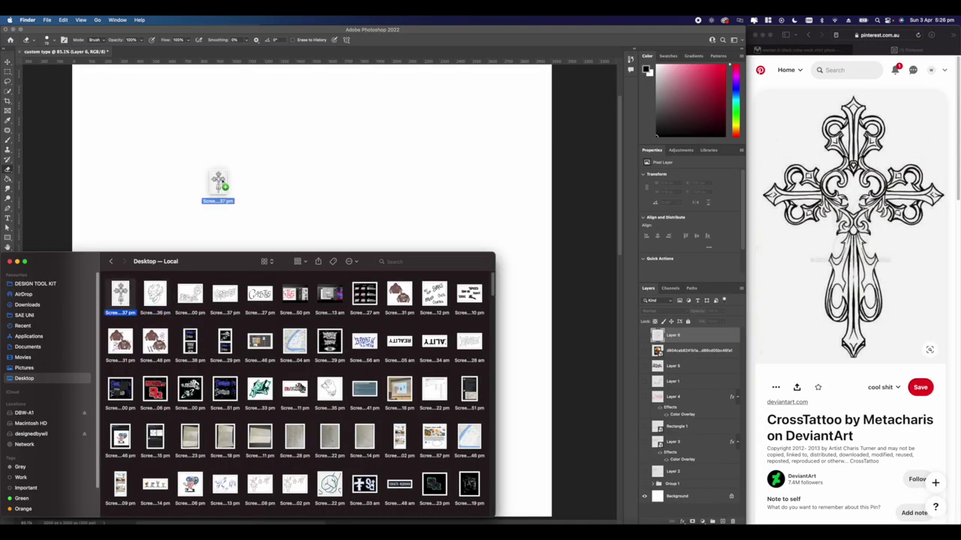
{"action": "left_click_drag", "start_coordinate": [215, 189], "coordinate": [317, 253]}
{"action": "key", "text": "Return"}
Add a new layer above the cross screenshot and set up vertical paint symmetry for the Brush.
{"action": "left_click", "coordinate": [675, 336]}
{"action": "scroll", "coordinate": [315, 271], "scroll_direction": "up", "scroll_amount": 3}
{"action": "left_click", "coordinate": [346, 39]}
{"action": "left_click", "coordinate": [365, 63]}
{"action": "key", "text": "Return"}
Draw mirrored flame outlines over the cross's upper arm and mirrored scrolls around its centre.
{"action": "scroll", "coordinate": [336, 180], "scroll_direction": "up", "scroll_amount": 5}
{"action": "scroll", "coordinate": [336, 181], "scroll_direction": "up", "scroll_amount": 2}
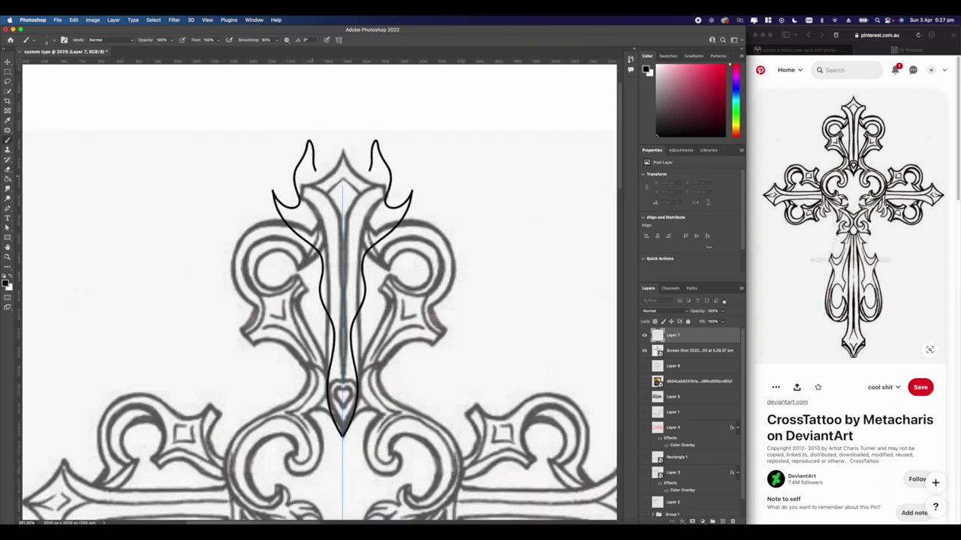
{"action": "scroll", "coordinate": [320, 292], "scroll_direction": "down", "scroll_amount": 3}
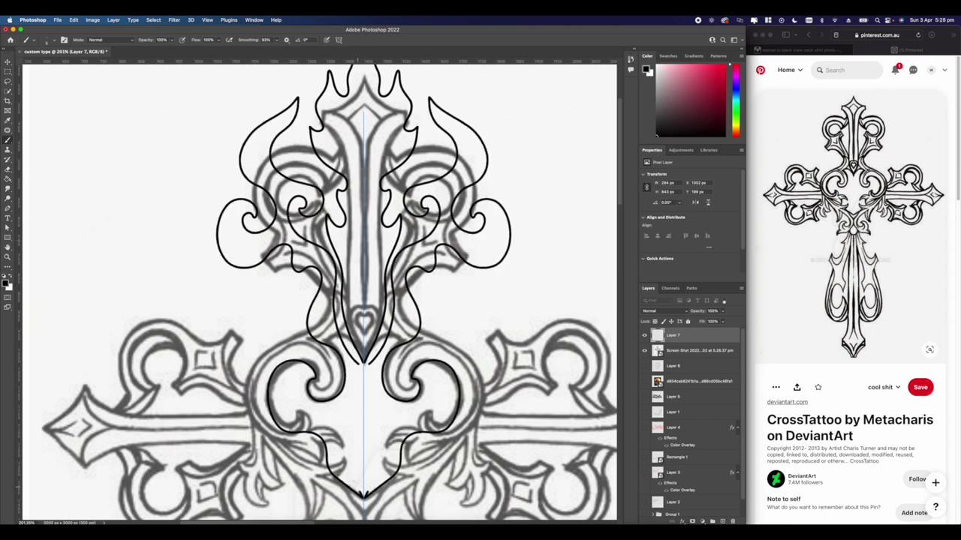
{"action": "left_click_drag", "start_coordinate": [358, 364], "coordinate": [353, 251]}
Lower the opacity of the cross screenshot layer to 18%.
{"action": "left_click", "coordinate": [709, 351]}
{"action": "left_click", "coordinate": [723, 311]}
{"action": "left_click_drag", "start_coordinate": [734, 322], "coordinate": [709, 321]}
{"action": "scroll", "coordinate": [457, 272], "scroll_direction": "down", "scroll_amount": 3}
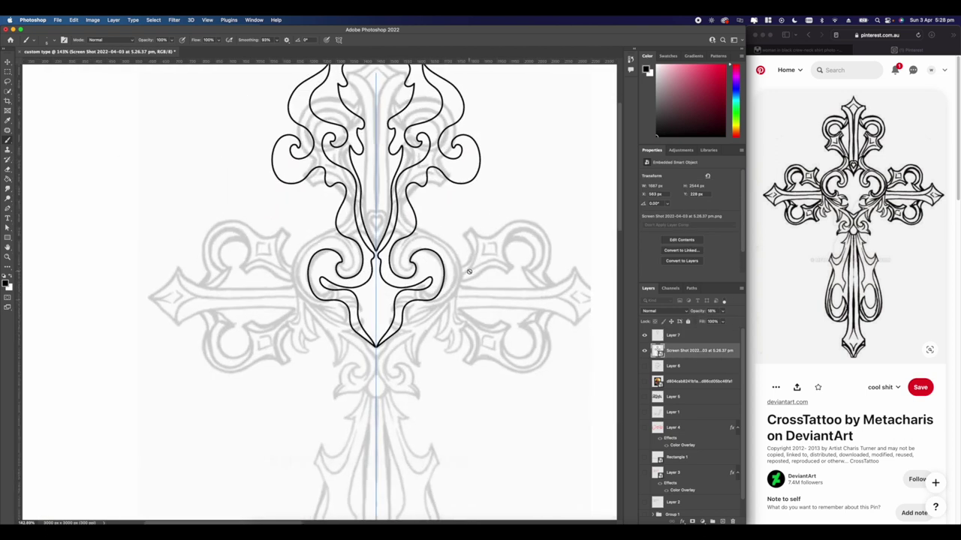
On the drawing layer, outline the cross's pointed side arms and the outer scrolls around its centre.
{"action": "left_click", "coordinate": [690, 336]}
{"action": "left_click_drag", "start_coordinate": [327, 258], "coordinate": [369, 267]}
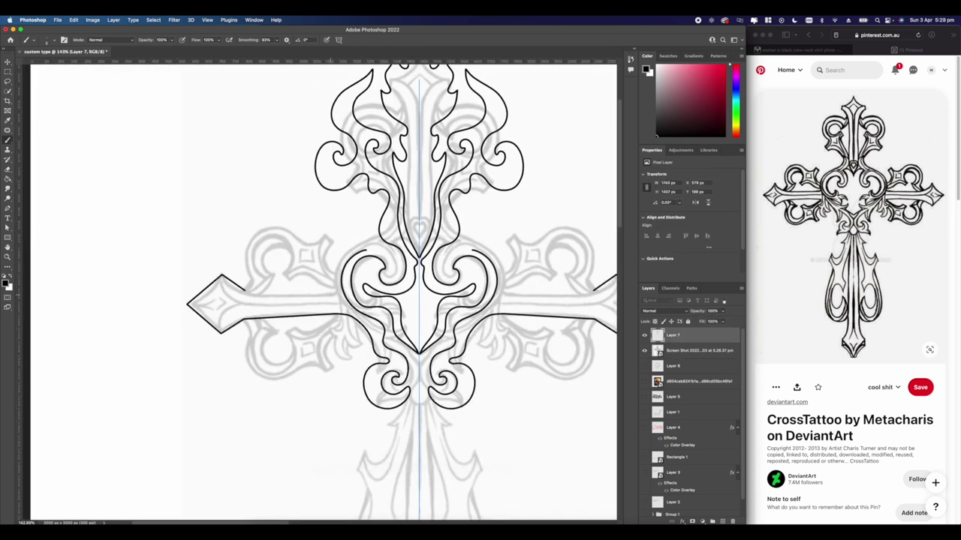
{"action": "scroll", "coordinate": [366, 250], "scroll_direction": "down", "scroll_amount": 4}
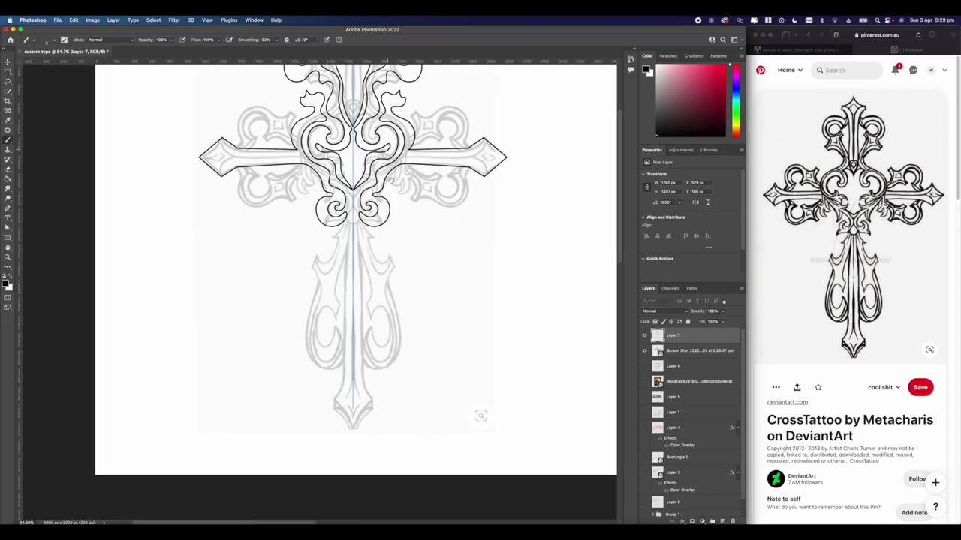
Draw the mirrored lower shaft of the cross with curled side scrolls and a wavy flame border around its tip.
{"action": "scroll", "coordinate": [347, 301], "scroll_direction": "up", "scroll_amount": 3}
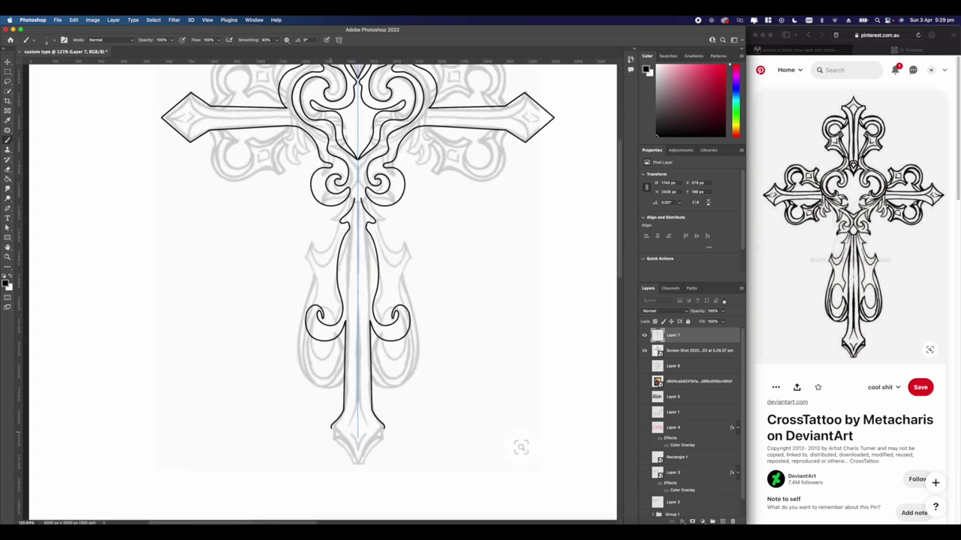
{"action": "left_click_drag", "start_coordinate": [357, 201], "coordinate": [370, 250]}
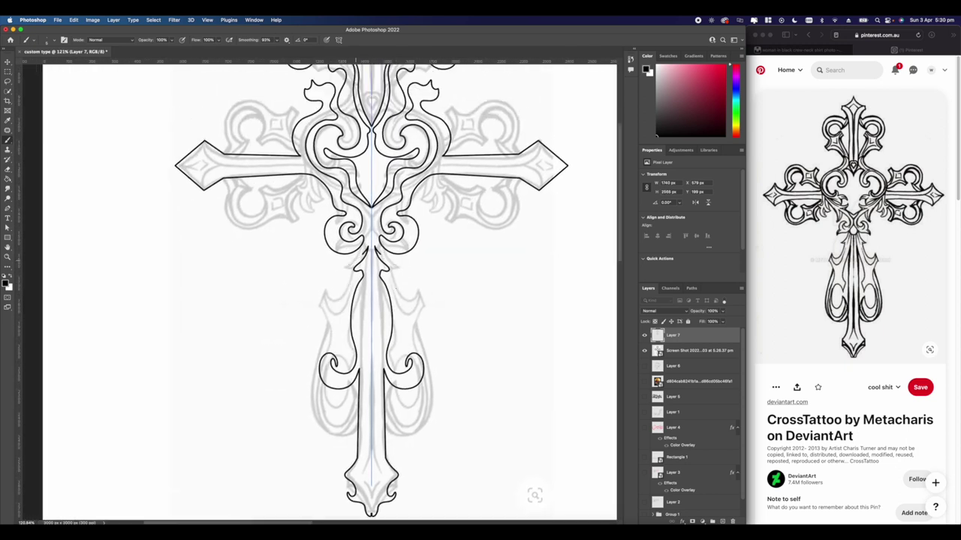
{"action": "scroll", "coordinate": [330, 285], "scroll_direction": "down", "scroll_amount": 3}
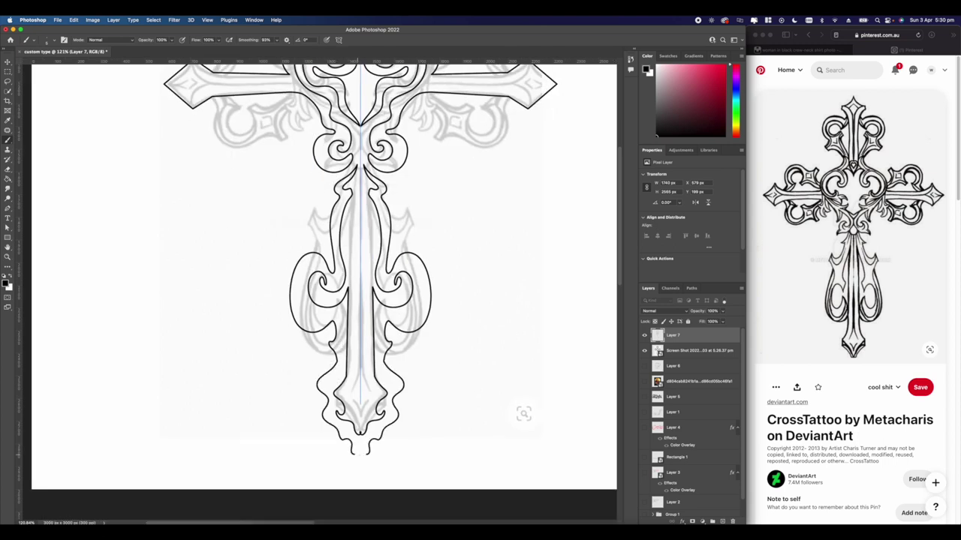
{"action": "left_click_drag", "start_coordinate": [356, 455], "coordinate": [360, 461]}
{"action": "scroll", "coordinate": [331, 375], "scroll_direction": "down", "scroll_amount": 3}
{"action": "left_click", "coordinate": [644, 351]}
{"action": "left_click_drag", "start_coordinate": [214, 120], "coordinate": [354, 223]}
{"action": "scroll", "coordinate": [405, 263], "scroll_direction": "up", "scroll_amount": 5}
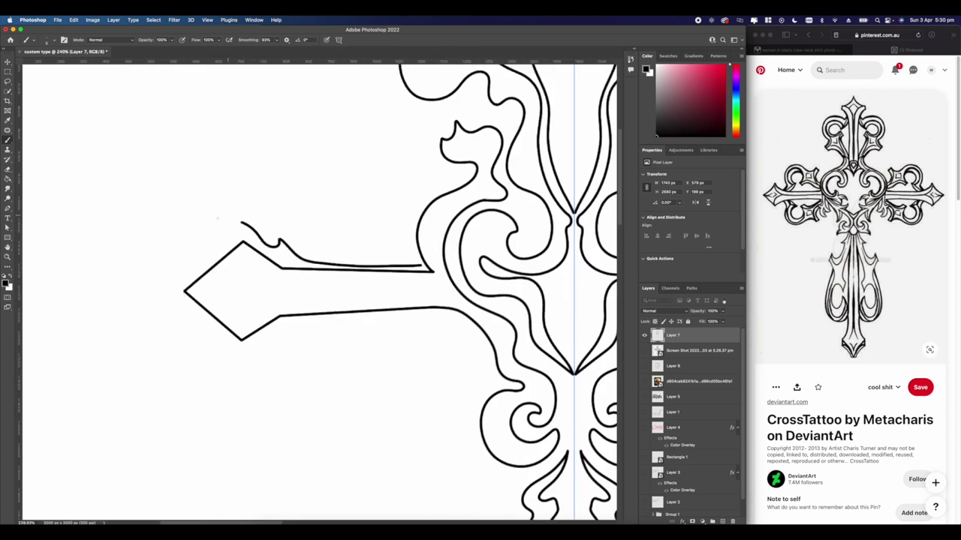
{"action": "left_click_drag", "start_coordinate": [218, 218], "coordinate": [153, 277]}
{"action": "key", "text": "super+z"}
{"action": "scroll", "coordinate": [320, 290], "scroll_direction": "down", "scroll_amount": 5}
{"action": "left_click", "coordinate": [644, 351]}
Trace the curled ornament above the cross's side arm from the faded reference.
{"action": "left_click_drag", "start_coordinate": [301, 178], "coordinate": [354, 253]}
{"action": "scroll", "coordinate": [323, 285], "scroll_direction": "up", "scroll_amount": 6}
{"action": "left_click_drag", "start_coordinate": [243, 354], "coordinate": [280, 217]}
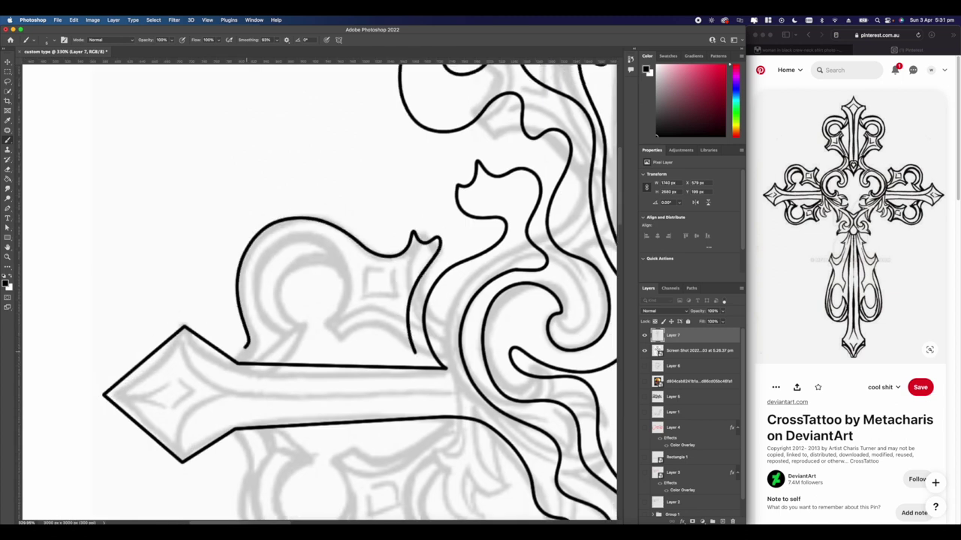
{"action": "left_click_drag", "start_coordinate": [363, 327], "coordinate": [415, 352]}
{"action": "mouse_move", "coordinate": [420, 353]}
{"action": "left_mouse_down"}
{"action": "mouse_move", "coordinate": [306, 145]}
{"action": "mouse_move", "coordinate": [372, 147]}
{"action": "left_mouse_up"}
Trace the curled ornament below the cross's side arm and the pointed leaves next to it.
{"action": "left_click_drag", "start_coordinate": [199, 242], "coordinate": [247, 235]}
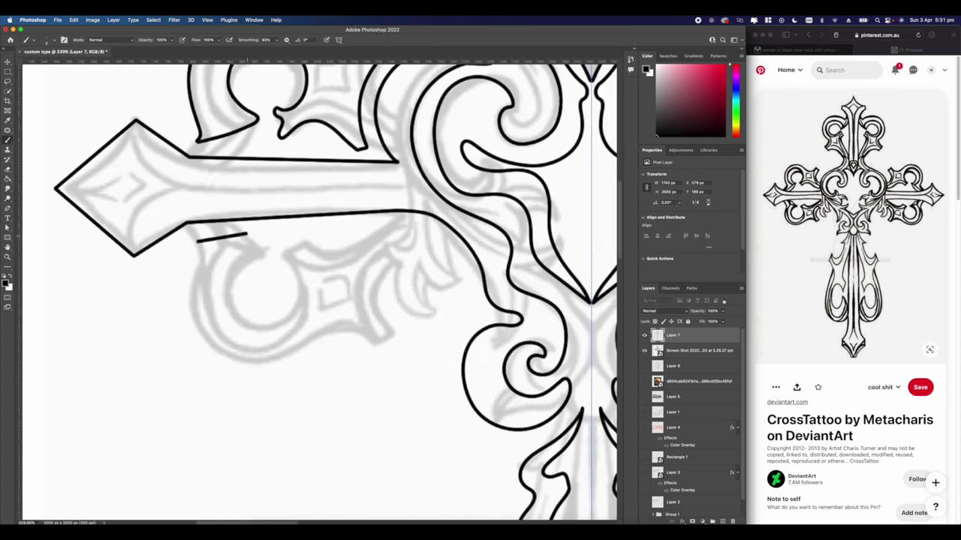
{"action": "left_click_drag", "start_coordinate": [390, 253], "coordinate": [414, 269]}
{"action": "left_click", "coordinate": [700, 336]}
{"action": "left_click_drag", "start_coordinate": [394, 223], "coordinate": [270, 285]}
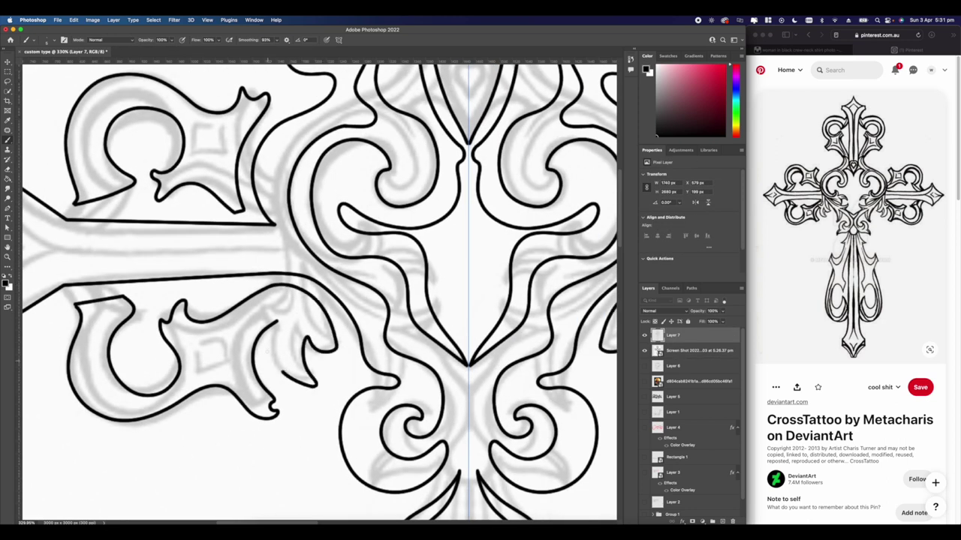
{"action": "left_click_drag", "start_coordinate": [277, 322], "coordinate": [282, 372]}
Hide the cross screenshot and draw an inner diamond outline inside the side arm's pointed tip.
{"action": "scroll", "coordinate": [321, 293], "scroll_direction": "down", "scroll_amount": 10}
{"action": "left_click", "coordinate": [644, 351]}
{"action": "scroll", "coordinate": [260, 278], "scroll_direction": "up", "scroll_amount": 10}
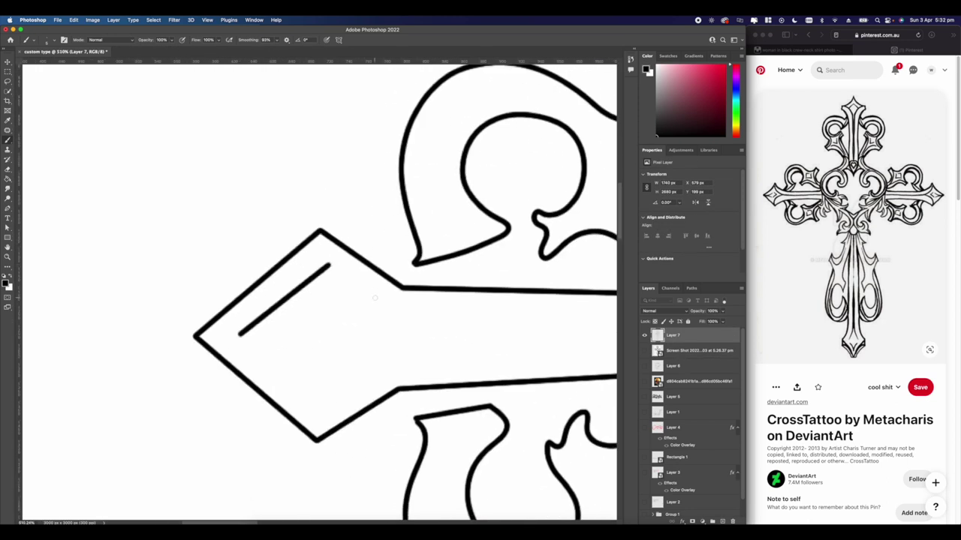
{"action": "scroll", "coordinate": [359, 398], "scroll_direction": "down", "scroll_amount": 10}
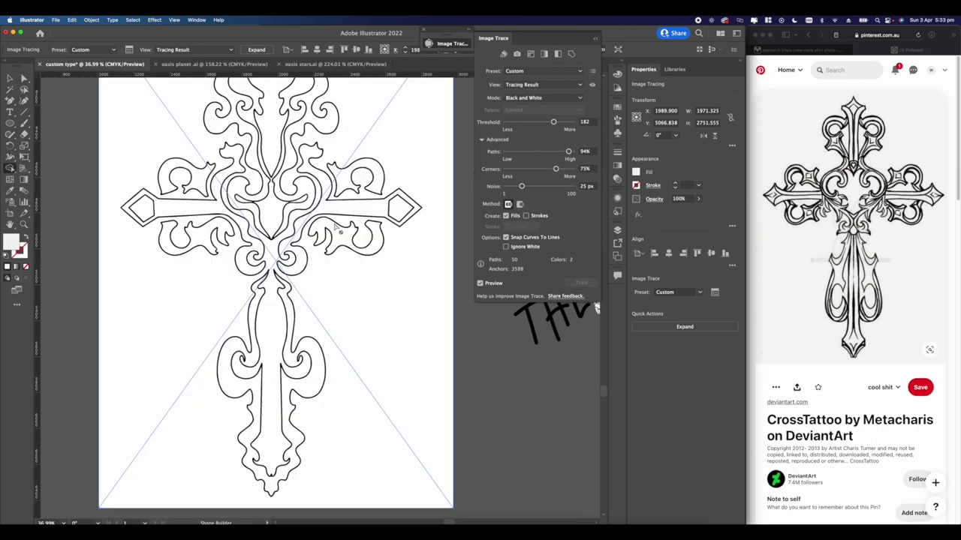
Expand the traced cross in Illustrator and merge a heart outline into its centre with Shape Builder, coloured white.
{"action": "left_click", "coordinate": [92, 19]}
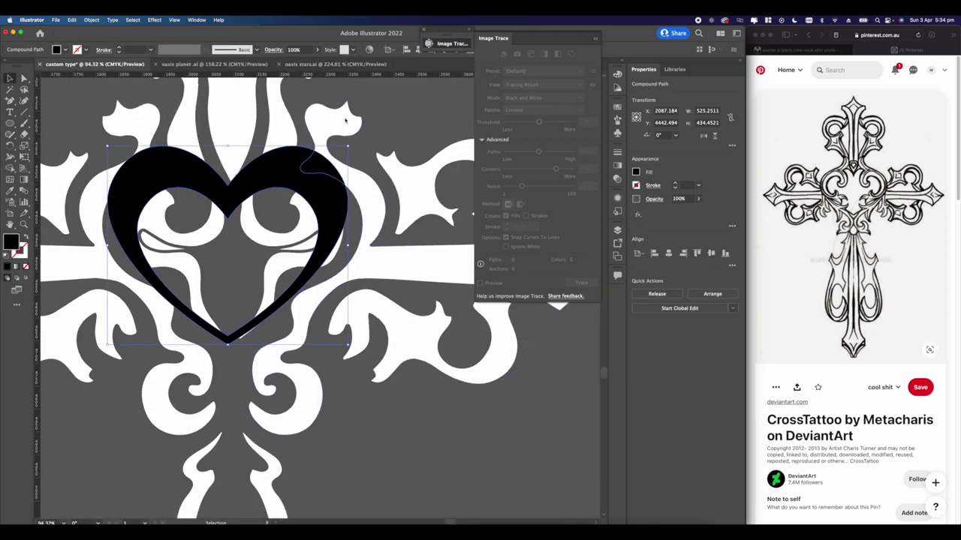
{"action": "left_click_drag", "start_coordinate": [267, 189], "coordinate": [295, 190]}
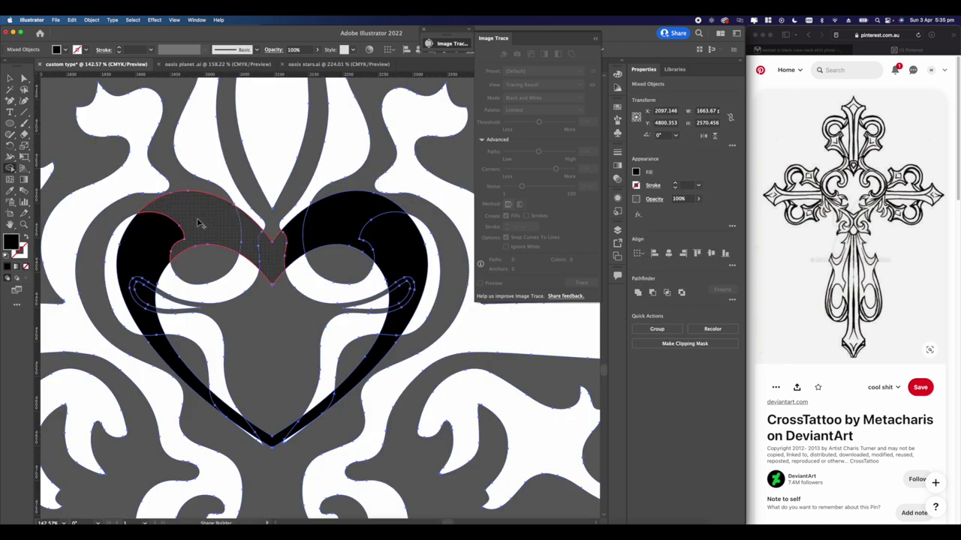
{"action": "left_click", "coordinate": [636, 172]}
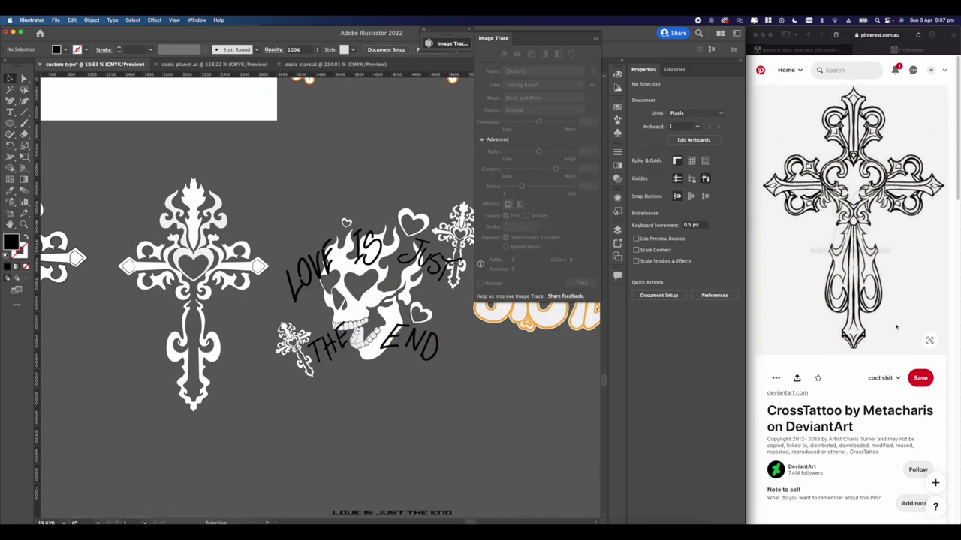
Browse the related pins below the cross tattoo on Pinterest for further reference artwork.
{"action": "scroll", "coordinate": [895, 327], "scroll_direction": "down", "scroll_amount": 10}
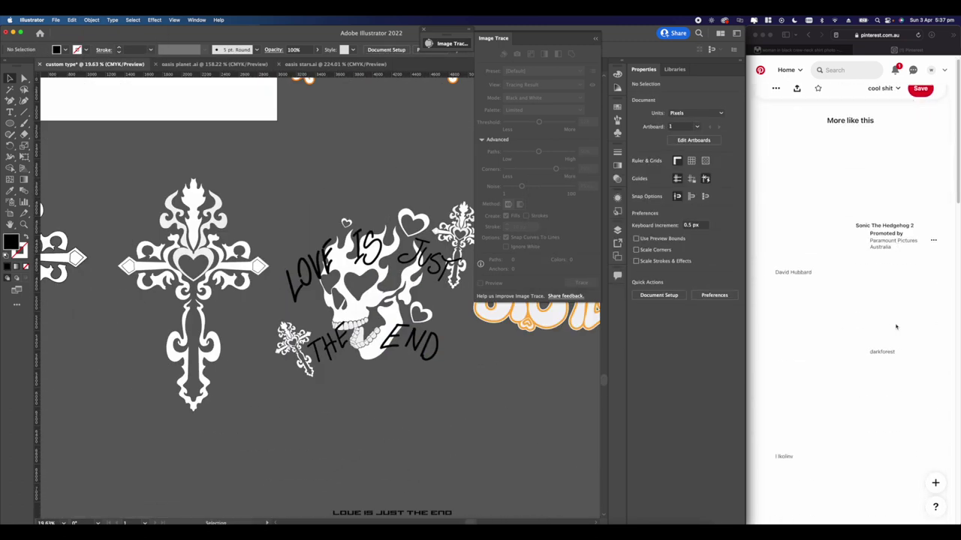
{"action": "scroll", "coordinate": [895, 325], "scroll_direction": "down", "scroll_amount": 15}
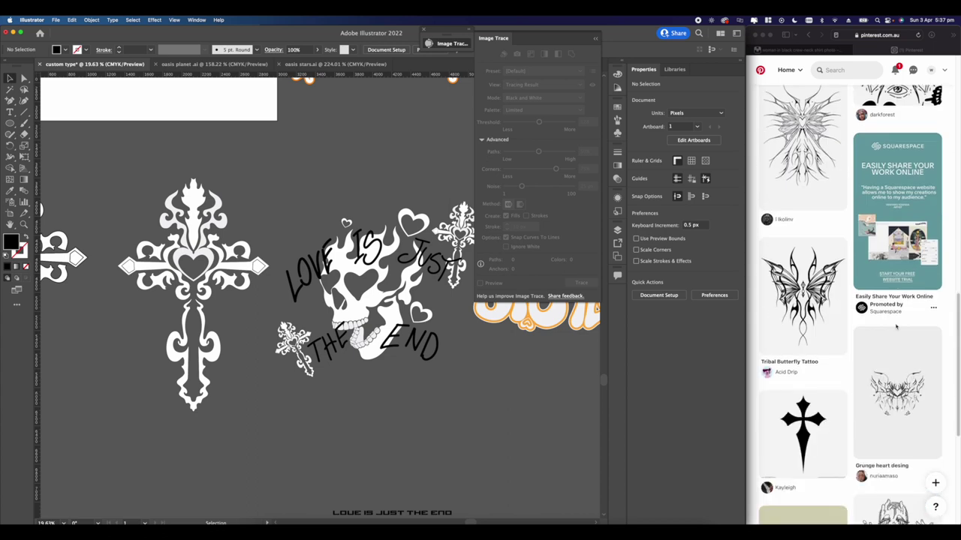
{"action": "scroll", "coordinate": [896, 326], "scroll_direction": "down", "scroll_amount": 2}
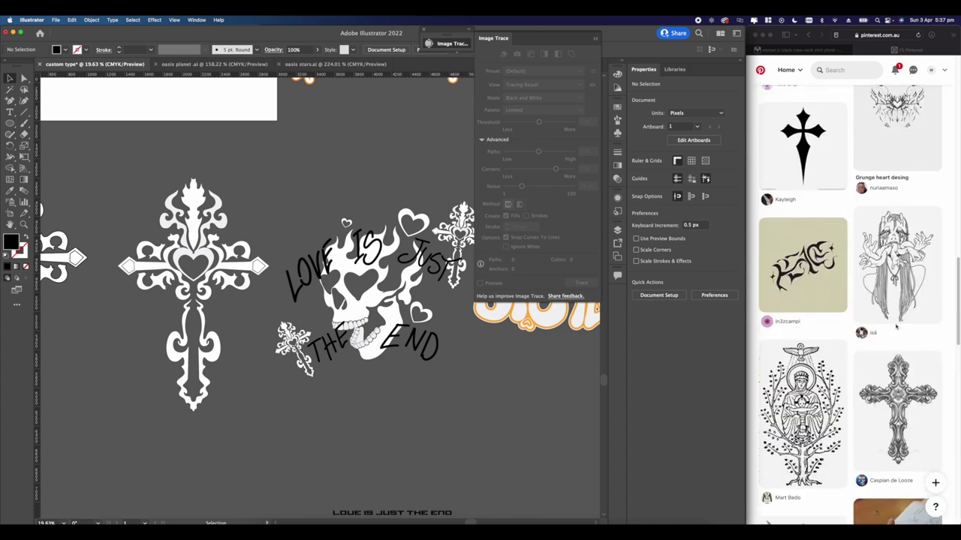
{"action": "scroll", "coordinate": [896, 327], "scroll_direction": "down", "scroll_amount": 15}
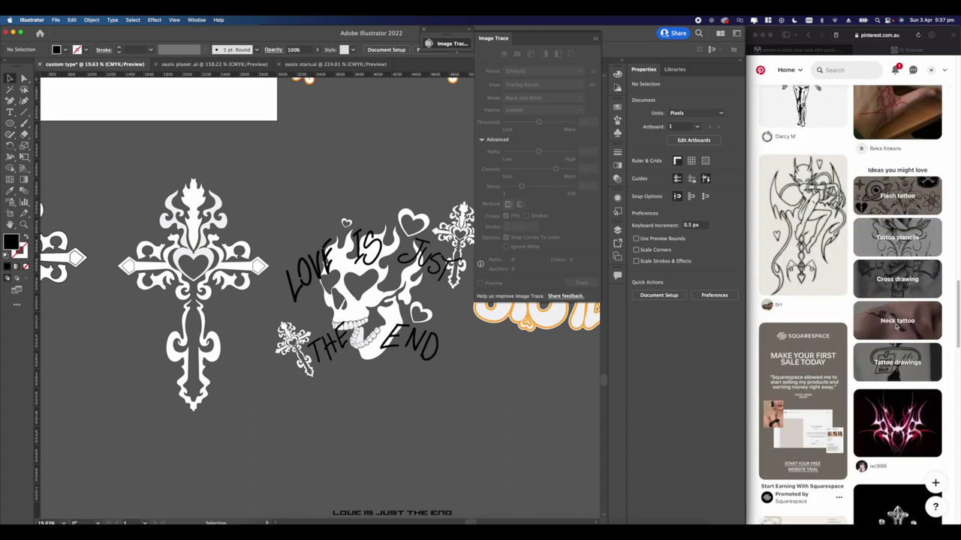
{"action": "left_click", "coordinate": [775, 70]}
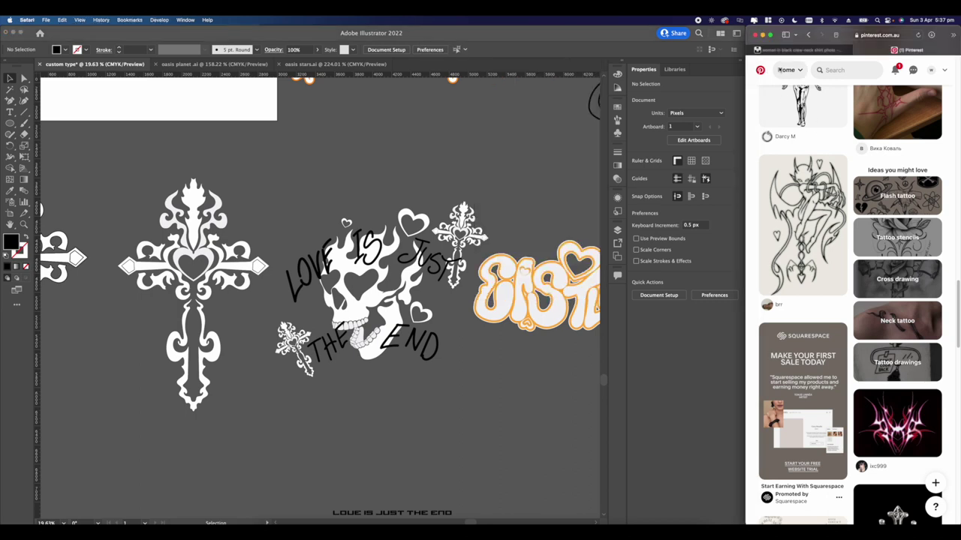
Switch back to Illustrator and move the orange-outlined CASTLE logo down, farther from the flaming skull graphic.
{"action": "left_click", "coordinate": [441, 375]}
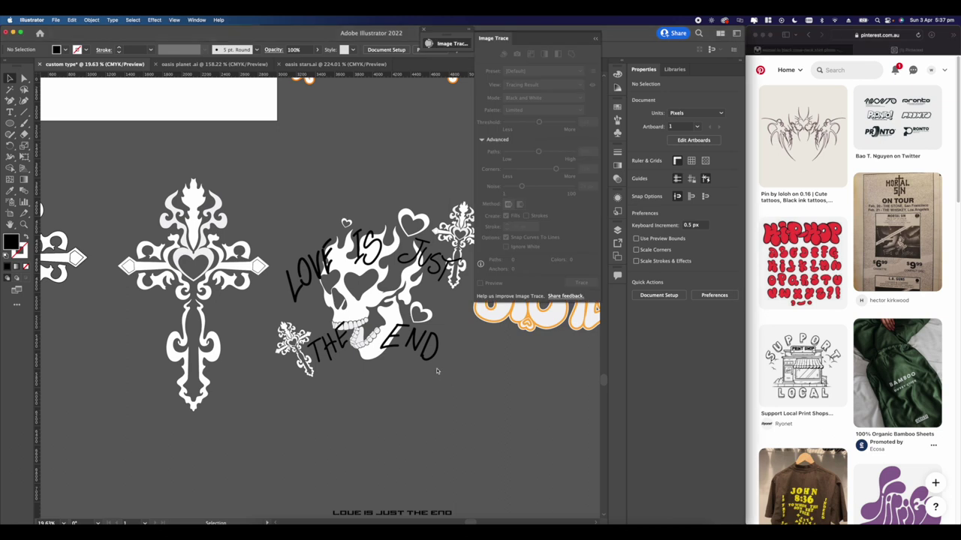
{"action": "scroll", "coordinate": [436, 368], "scroll_direction": "down", "scroll_amount": 4}
{"action": "scroll", "coordinate": [436, 368], "scroll_direction": "up", "scroll_amount": 5}
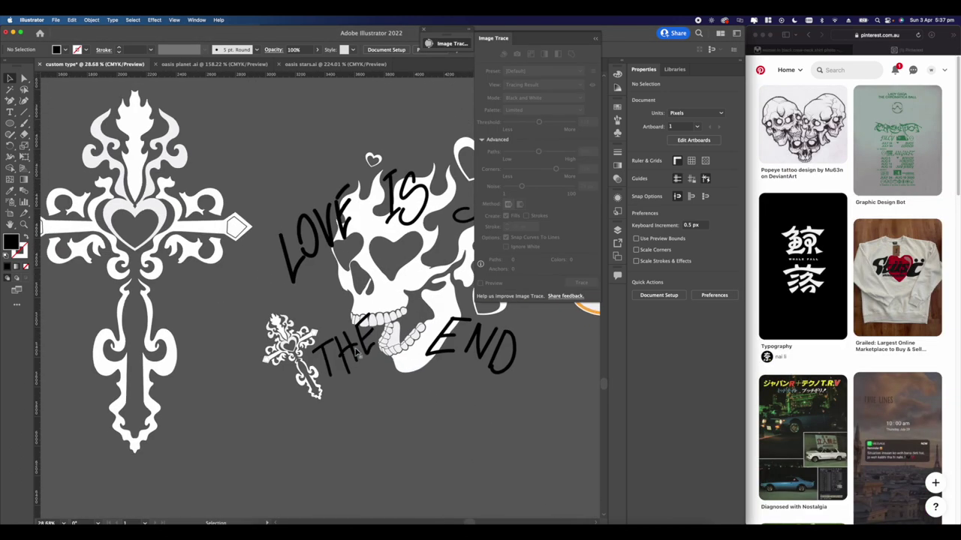
{"action": "scroll", "coordinate": [428, 409], "scroll_direction": "right", "scroll_amount": 3}
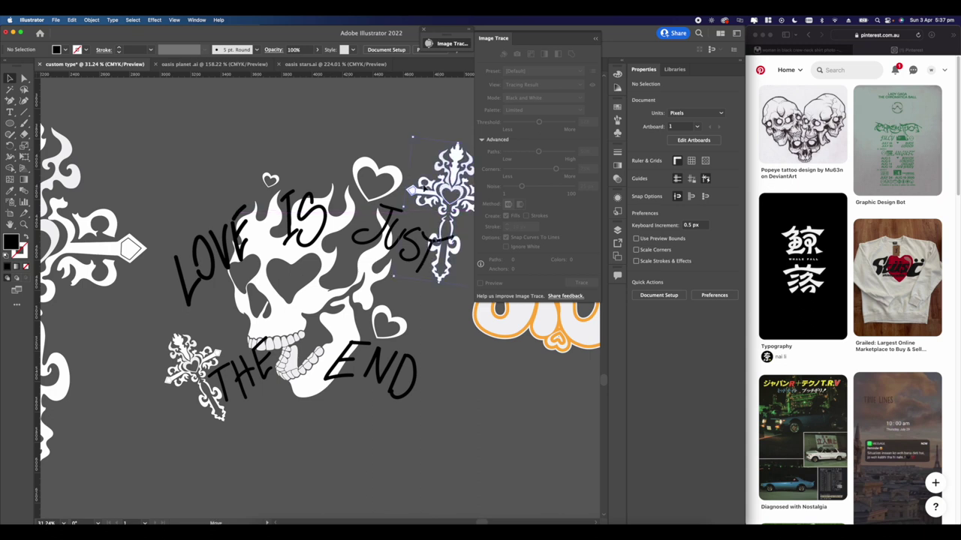
{"action": "scroll", "coordinate": [248, 122], "scroll_direction": "down", "scroll_amount": 3}
{"action": "scroll", "coordinate": [312, 299], "scroll_direction": "right", "scroll_amount": 4}
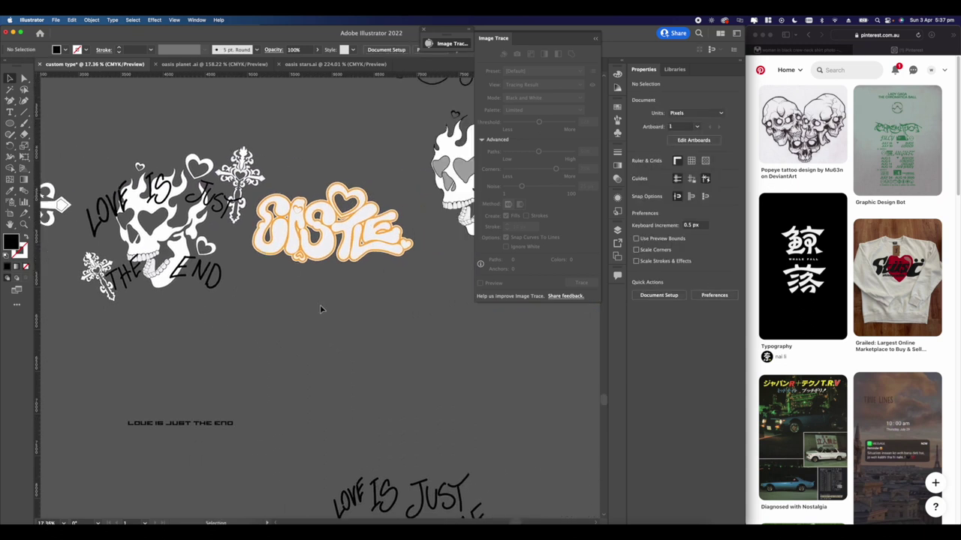
{"action": "left_click_drag", "start_coordinate": [324, 215], "coordinate": [351, 281]}
Adjust the spacing and placement of the artwork pieces around the flaming skull composition.
{"action": "left_click", "coordinate": [302, 238]}
{"action": "left_click_drag", "start_coordinate": [252, 244], "coordinate": [343, 231]}
{"action": "left_click_drag", "start_coordinate": [340, 226], "coordinate": [384, 217]}
{"action": "left_click_drag", "start_coordinate": [225, 286], "coordinate": [227, 285]}
{"action": "left_click_drag", "start_coordinate": [391, 156], "coordinate": [389, 153]}
{"action": "left_click", "coordinate": [445, 233]}
{"action": "scroll", "coordinate": [401, 226], "scroll_direction": "down", "scroll_amount": 3}
{"action": "left_click_drag", "start_coordinate": [401, 225], "coordinate": [430, 218]}
{"action": "scroll", "coordinate": [286, 210], "scroll_direction": "up", "scroll_amount": 4}
{"action": "left_click_drag", "start_coordinate": [390, 187], "coordinate": [267, 238]}
{"action": "scroll", "coordinate": [330, 189], "scroll_direction": "down", "scroll_amount": 4}
{"action": "scroll", "coordinate": [304, 229], "scroll_direction": "down", "scroll_amount": 2}
{"action": "scroll", "coordinate": [300, 222], "scroll_direction": "up", "scroll_amount": 4}
{"action": "scroll", "coordinate": [184, 213], "scroll_direction": "up", "scroll_amount": 3}
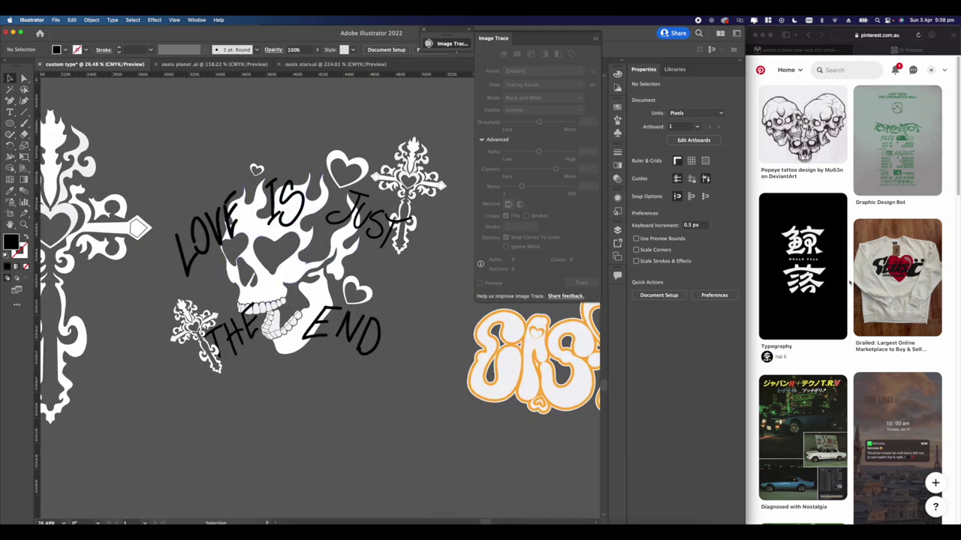
Browse the Pinterest home feed for design references and open the "alone but not lonely" hoodie pin.
{"action": "scroll", "coordinate": [829, 277], "scroll_direction": "down", "scroll_amount": 5}
{"action": "scroll", "coordinate": [828, 277], "scroll_direction": "down", "scroll_amount": 5}
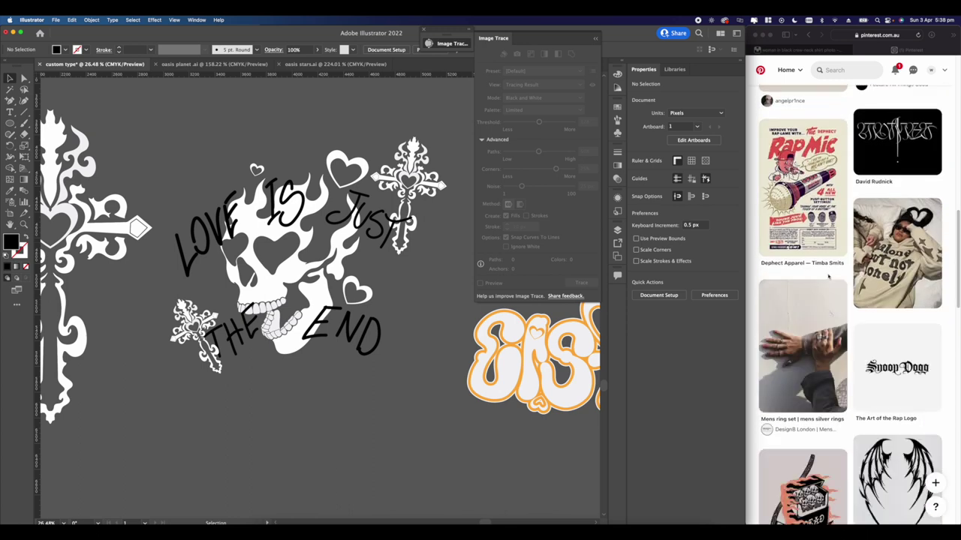
{"action": "scroll", "coordinate": [829, 277], "scroll_direction": "down", "scroll_amount": 2}
{"action": "scroll", "coordinate": [828, 277], "scroll_direction": "up", "scroll_amount": 3}
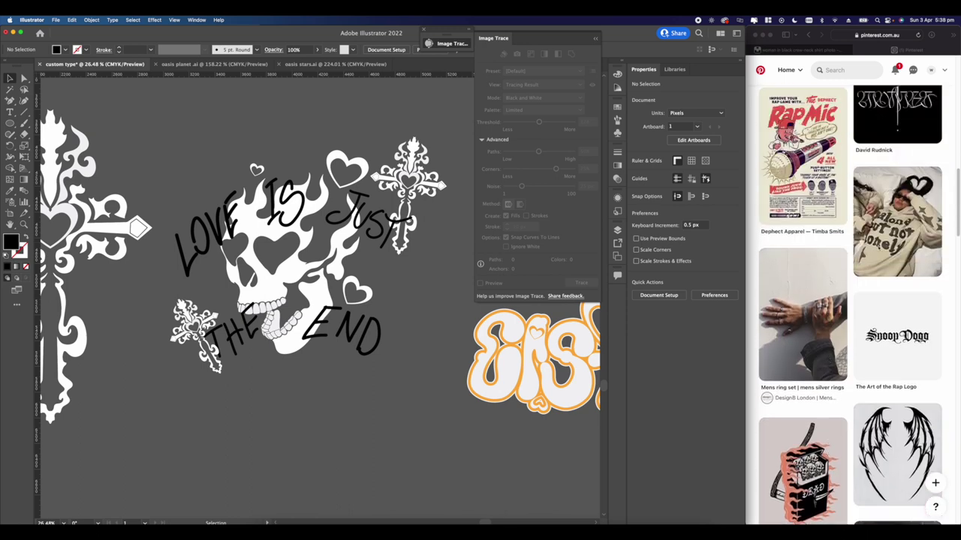
{"action": "left_click", "coordinate": [892, 238]}
{"action": "left_click", "coordinate": [891, 237]}
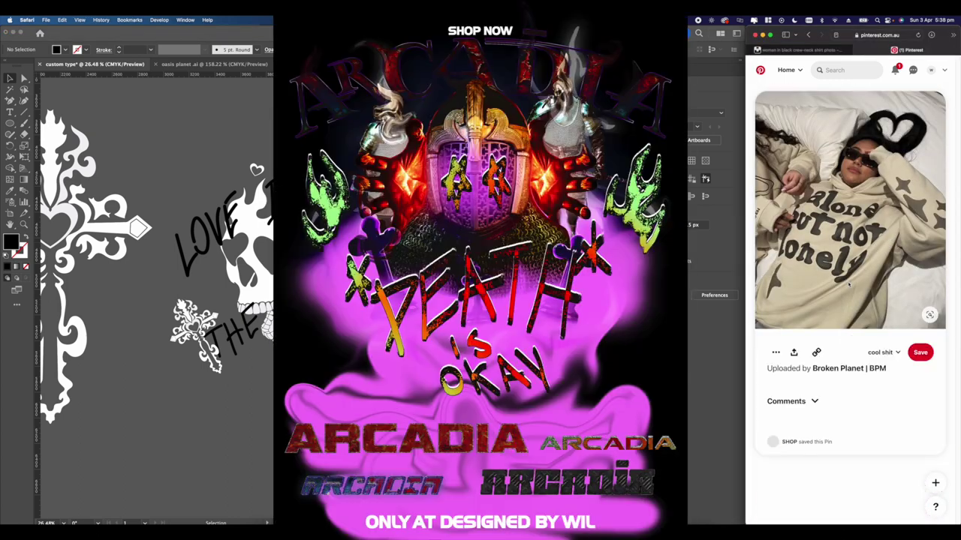
{"action": "scroll", "coordinate": [848, 284], "scroll_direction": "down", "scroll_amount": 5}
{"action": "scroll", "coordinate": [848, 285], "scroll_direction": "down", "scroll_amount": 5}
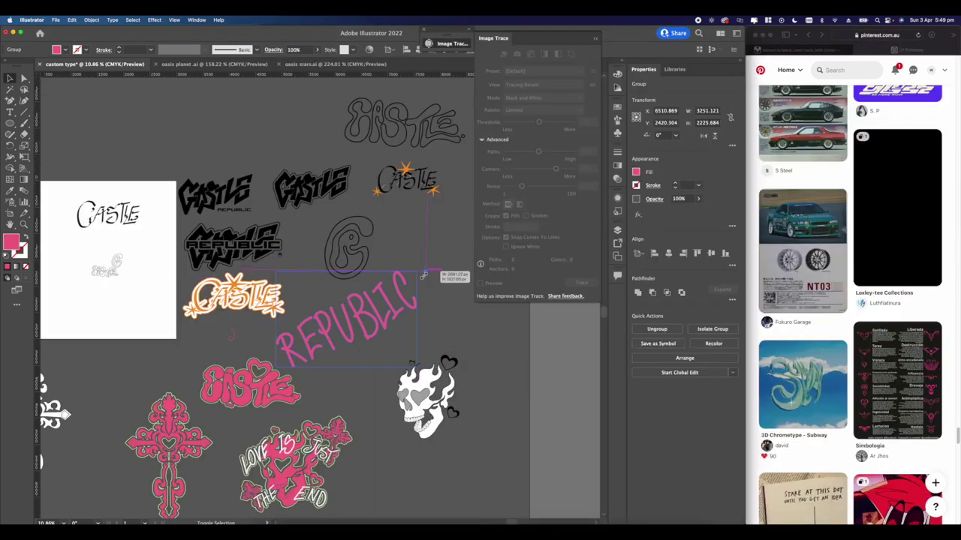
Scale down the pink handwritten REPUBLIC lettering and place it directly beneath the pink heart CASTLE logo.
{"action": "mouse_move", "coordinate": [316, 360]}
{"action": "left_mouse_down"}
{"action": "mouse_move", "coordinate": [304, 338]}
{"action": "mouse_move", "coordinate": [335, 336]}
{"action": "mouse_move", "coordinate": [344, 301]}
{"action": "mouse_move", "coordinate": [373, 313]}
{"action": "mouse_move", "coordinate": [320, 341]}
{"action": "left_mouse_up"}
{"action": "scroll", "coordinate": [282, 369], "scroll_direction": "up", "scroll_amount": 6}
{"action": "left_click_drag", "start_coordinate": [272, 321], "coordinate": [311, 387]}
{"action": "left_click_drag", "start_coordinate": [377, 338], "coordinate": [368, 358]}
{"action": "left_click", "coordinate": [370, 354]}
{"action": "scroll", "coordinate": [370, 353], "scroll_direction": "down", "scroll_amount": 3}
{"action": "scroll", "coordinate": [370, 355], "scroll_direction": "down", "scroll_amount": 2}
{"action": "scroll", "coordinate": [383, 286], "scroll_direction": "up", "scroll_amount": 3}
{"action": "scroll", "coordinate": [379, 247], "scroll_direction": "down", "scroll_amount": 3}
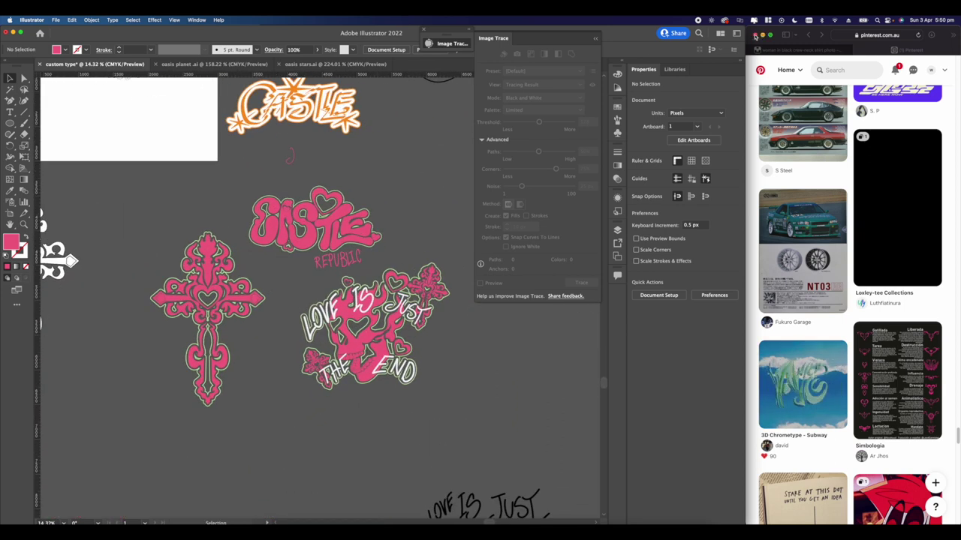
Switch to Photoshop and try pasting the pink CASTLE logo as pixels, fitted to the canvas, then undo the paste.
{"action": "key", "text": "super+Tab"}
{"action": "key", "text": "super+v"}
{"action": "left_click", "coordinate": [311, 149]}
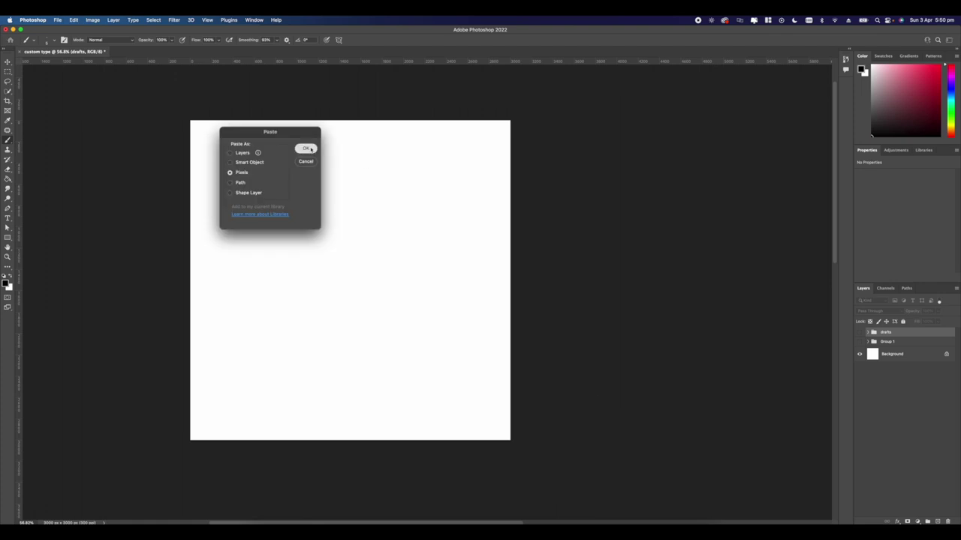
{"action": "left_click_drag", "start_coordinate": [510, 201], "coordinate": [493, 209]}
{"action": "left_click_drag", "start_coordinate": [403, 271], "coordinate": [411, 260]}
{"action": "key", "text": "Return"}
{"action": "key", "text": "b"}
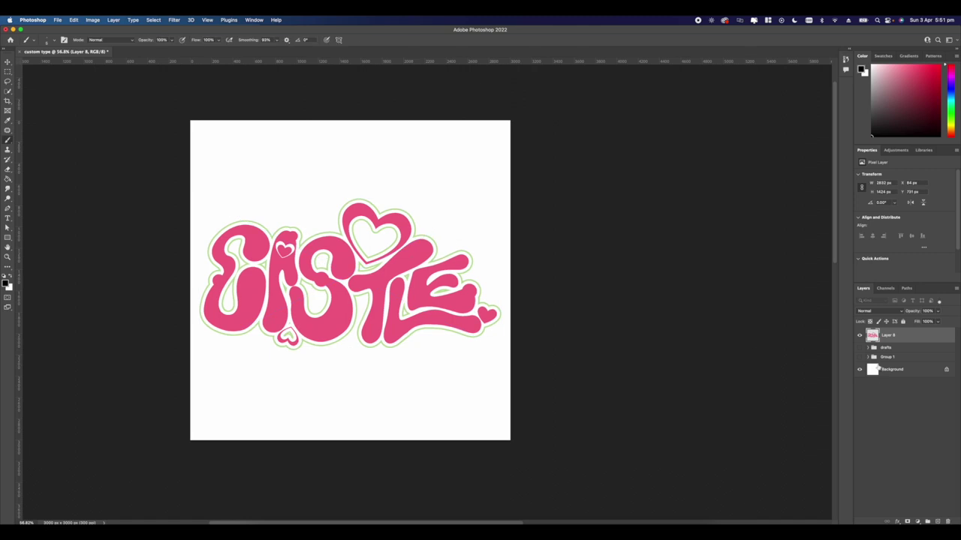
{"action": "key", "text": "super+z"}
{"action": "key", "text": "super+z"}
Paste the pink CASTLE logo into the custom type document as layers.
{"action": "key", "text": "super+v"}
{"action": "left_click", "coordinate": [235, 155]}
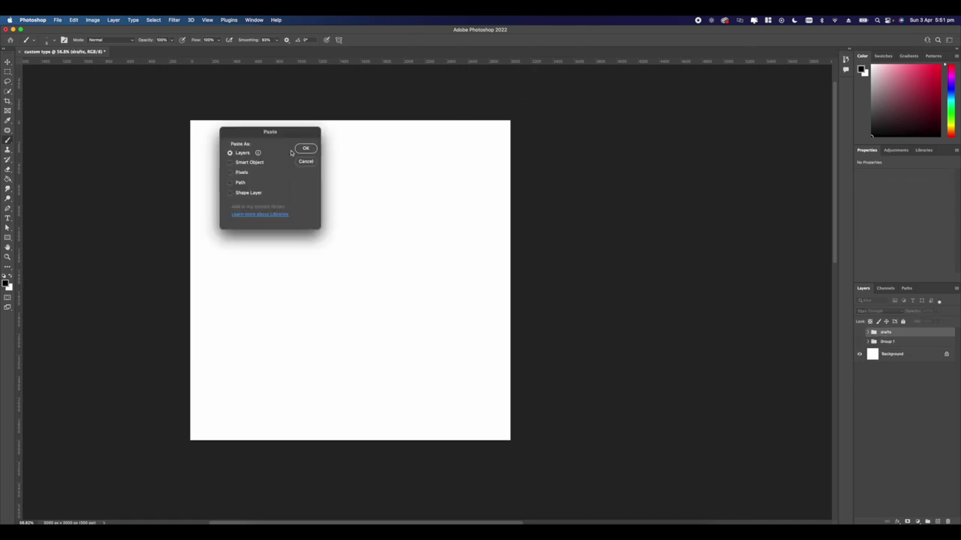
{"action": "key", "text": "Return"}
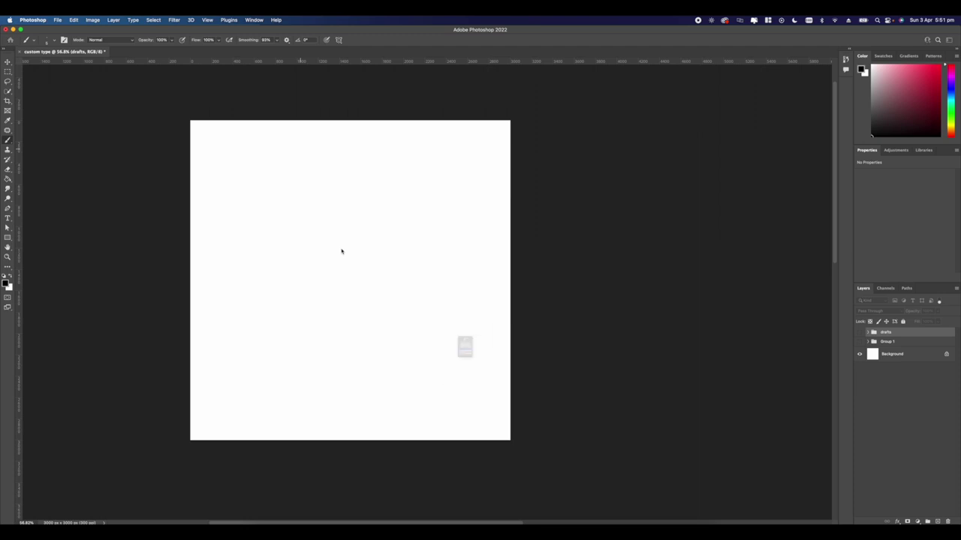
{"action": "left_click", "coordinate": [444, 365]}
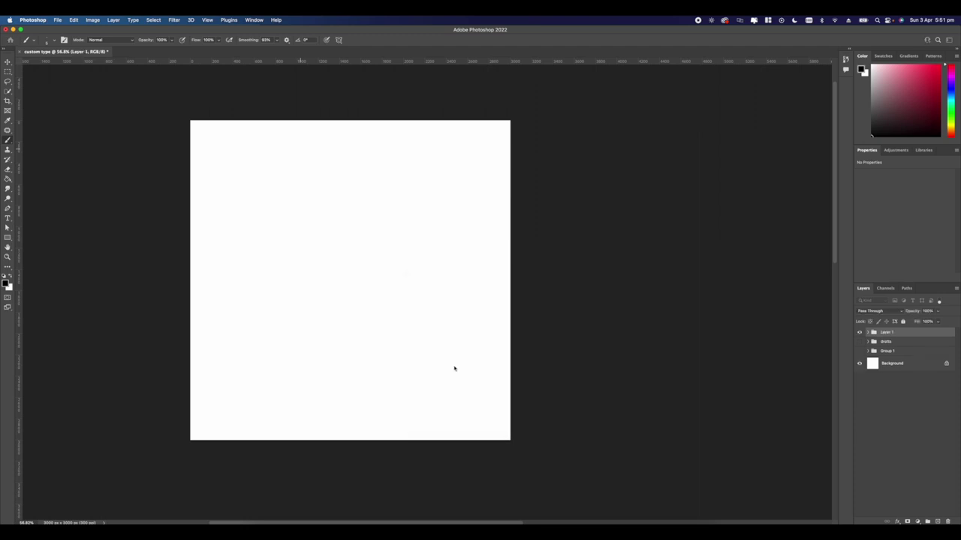
Scale the pasted logo group down to fit the canvas width and centre it on the white background.
{"action": "scroll", "coordinate": [420, 300], "scroll_direction": "down", "scroll_amount": 4}
{"action": "key", "text": "super+t"}
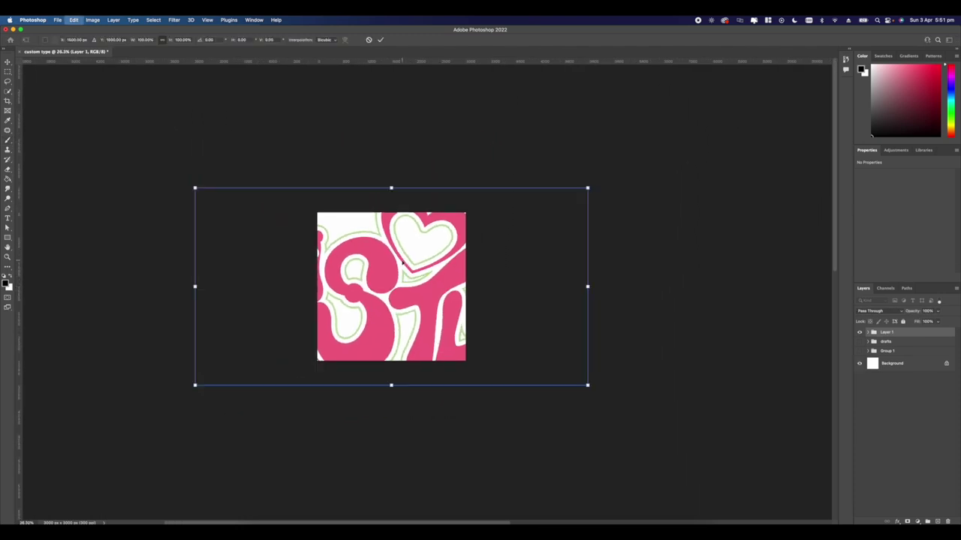
{"action": "left_click_drag", "start_coordinate": [587, 188], "coordinate": [363, 271]}
{"action": "key", "text": "super+z"}
{"action": "left_click_drag", "start_coordinate": [588, 188], "coordinate": [419, 274]}
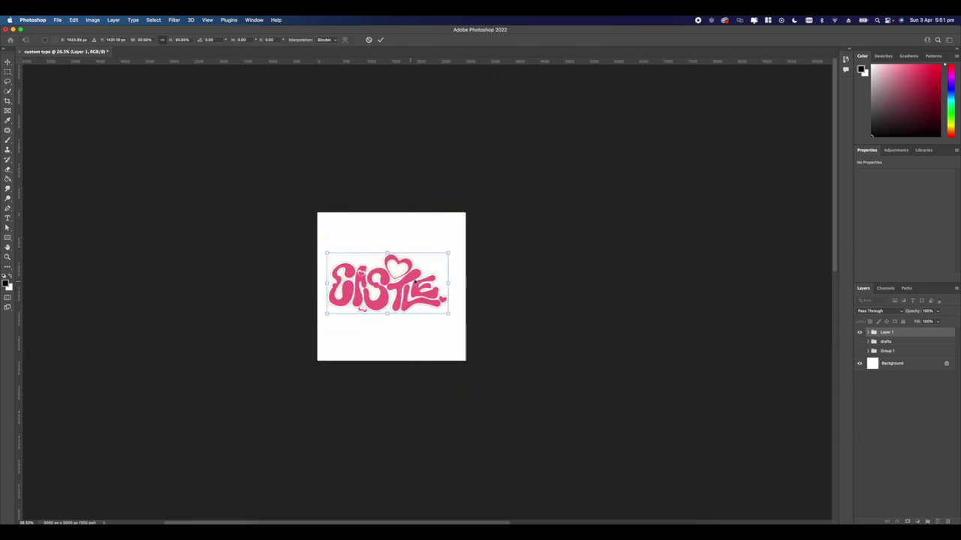
{"action": "scroll", "coordinate": [428, 293], "scroll_direction": "up", "scroll_amount": 5}
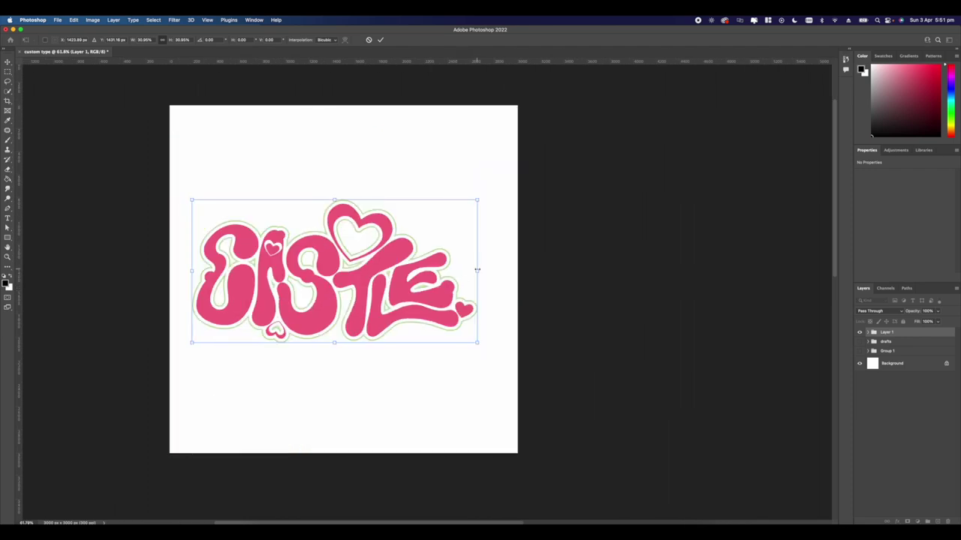
{"action": "left_click_drag", "start_coordinate": [477, 269], "coordinate": [500, 269]}
{"action": "mouse_move", "coordinate": [400, 279]}
{"action": "left_mouse_down"}
{"action": "mouse_move", "coordinate": [409, 288]}
{"action": "mouse_move", "coordinate": [404, 276]}
{"action": "left_mouse_up"}
{"action": "key", "text": "Return"}
{"action": "key", "text": "b"}
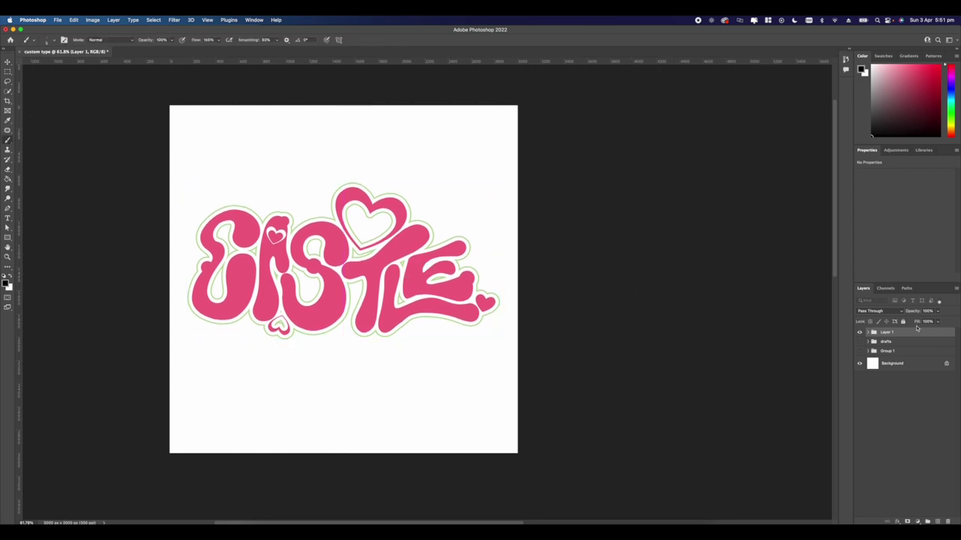
Rename the pasted logo's layer group as main title and expand it to identify its sublayers.
{"action": "left_click", "coordinate": [867, 336]}
{"action": "left_click", "coordinate": [868, 335]}
{"action": "type", "text": "m"}
{"action": "key", "text": "Return"}
{"action": "left_click", "coordinate": [868, 333]}
{"action": "left_click", "coordinate": [860, 341]}
{"action": "left_click", "coordinate": [860, 341]}
Apply the pink-and-yellow gradient preset from ARCADIA LAYER STYLES to the inner group holding the logo's letters.
{"action": "left_click", "coordinate": [890, 342]}
{"action": "right_click", "coordinate": [890, 343]}
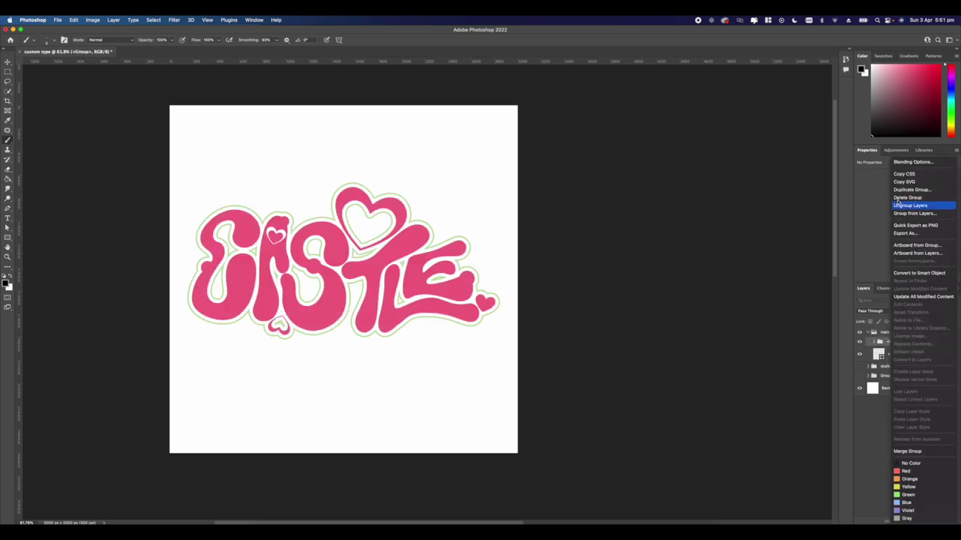
{"action": "left_click", "coordinate": [905, 164]}
{"action": "left_click", "coordinate": [566, 124]}
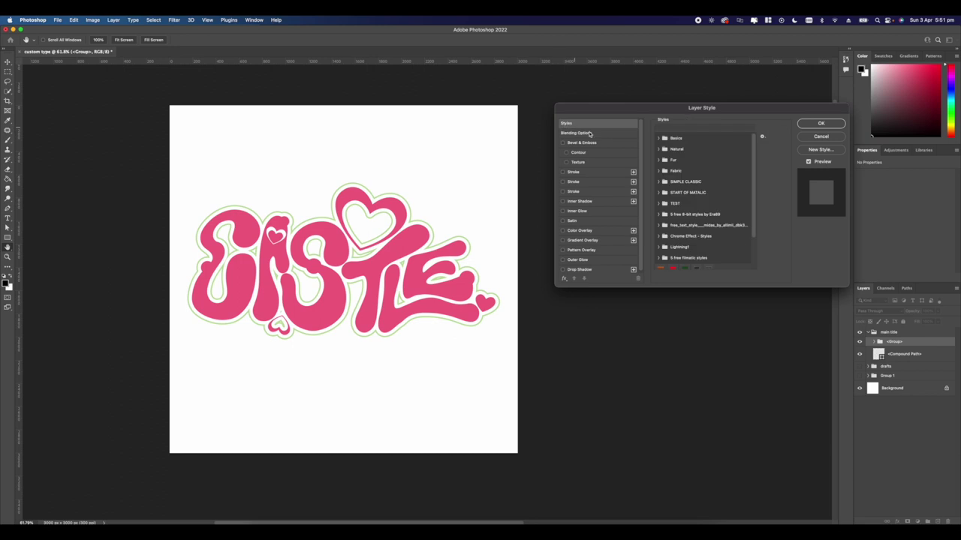
{"action": "scroll", "coordinate": [683, 189], "scroll_direction": "down", "scroll_amount": 3}
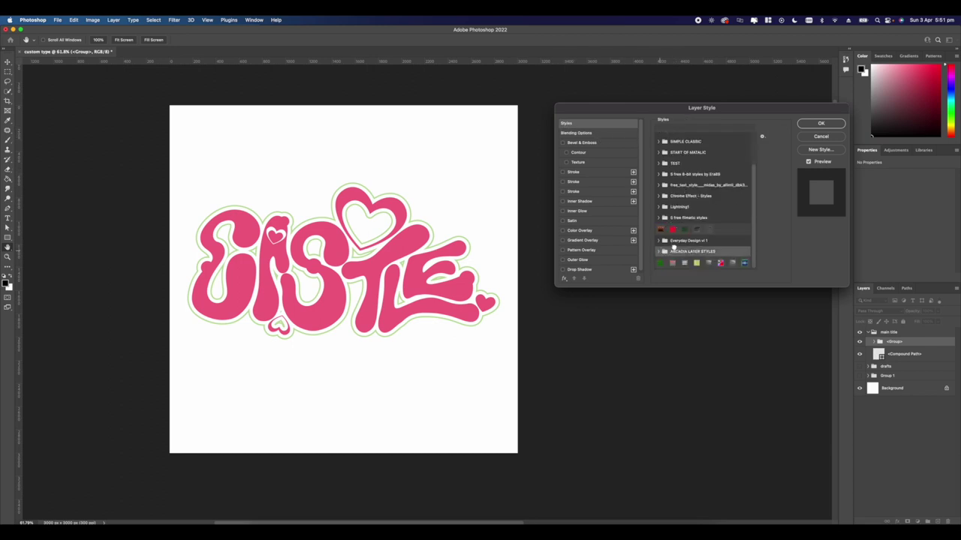
{"action": "left_click", "coordinate": [674, 249]}
{"action": "left_click", "coordinate": [716, 253]}
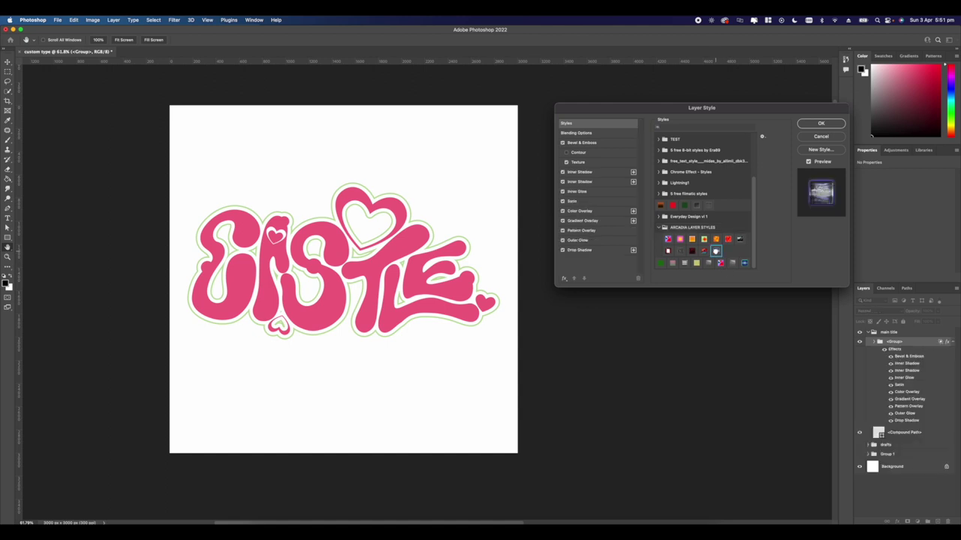
{"action": "left_click", "coordinate": [703, 240]}
{"action": "left_click", "coordinate": [679, 238]}
{"action": "left_click", "coordinate": [667, 239]}
{"action": "left_click", "coordinate": [679, 239]}
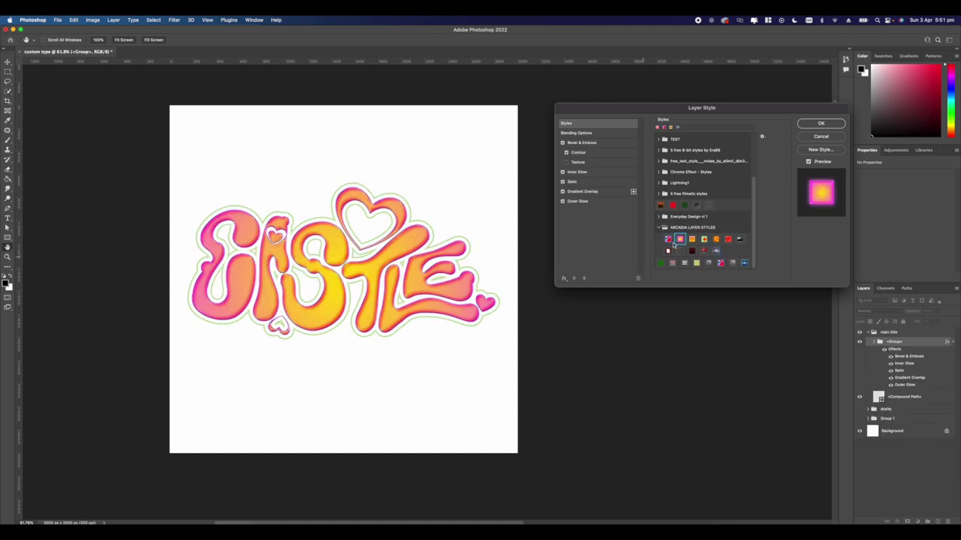
{"action": "left_click", "coordinate": [821, 123]}
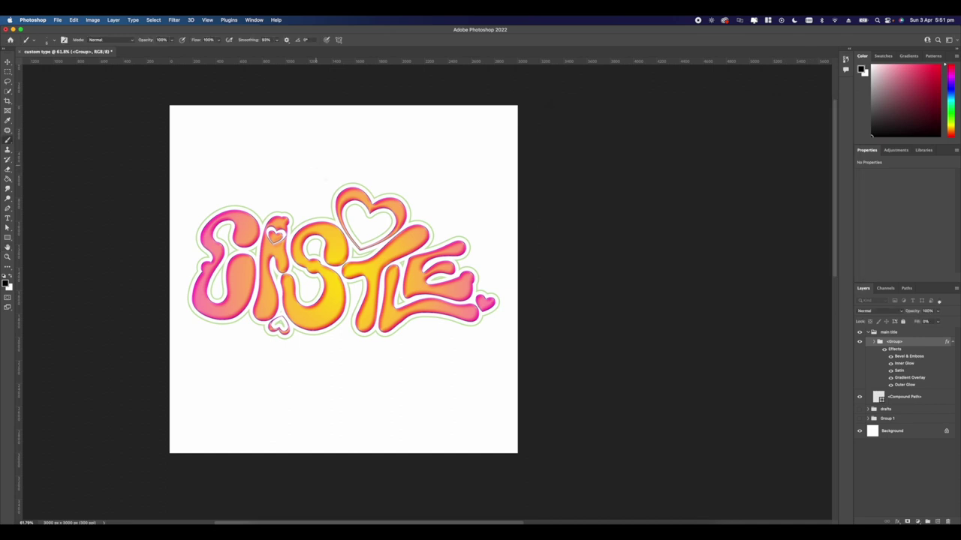
Open the layer style presets for the compound path outlining the logo and expand the ARCADIA LAYER STYLES set.
{"action": "key", "text": "super+equal"}
{"action": "left_click", "coordinate": [884, 398]}
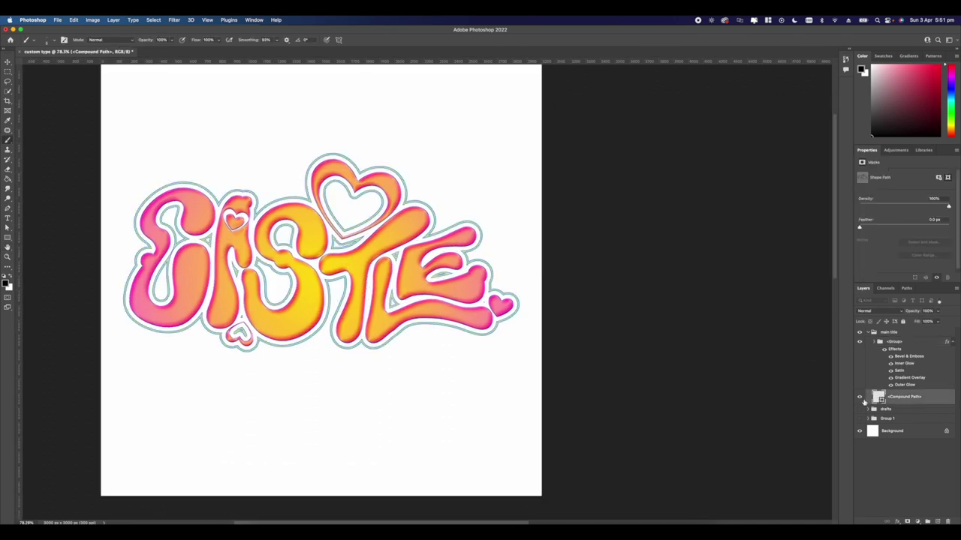
{"action": "right_click", "coordinate": [879, 401]}
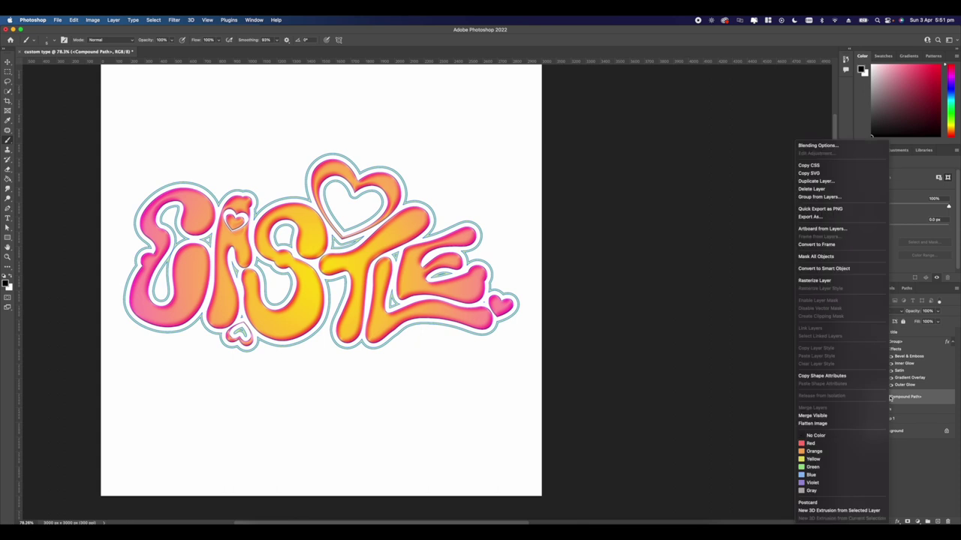
{"action": "left_click", "coordinate": [818, 145]}
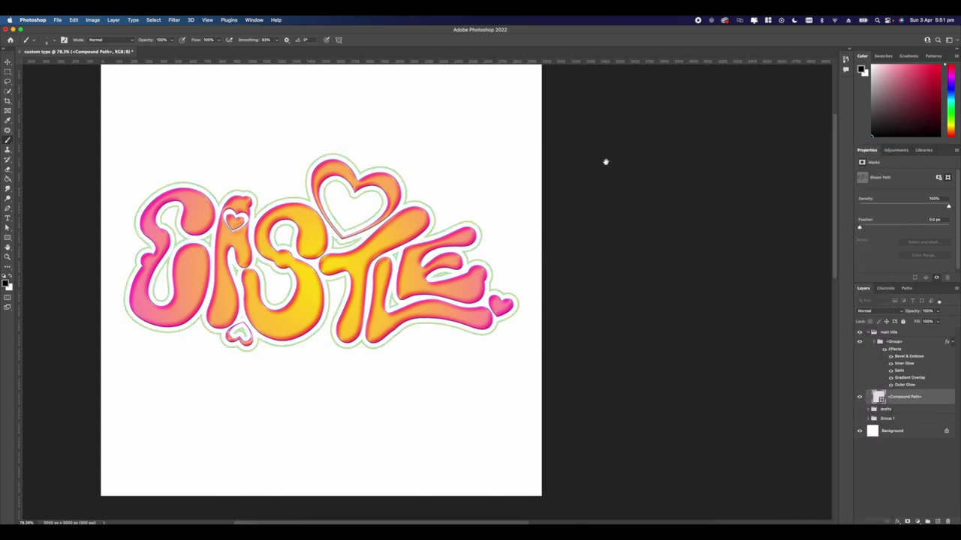
{"action": "left_click", "coordinate": [563, 123]}
{"action": "scroll", "coordinate": [660, 225], "scroll_direction": "down", "scroll_amount": 5}
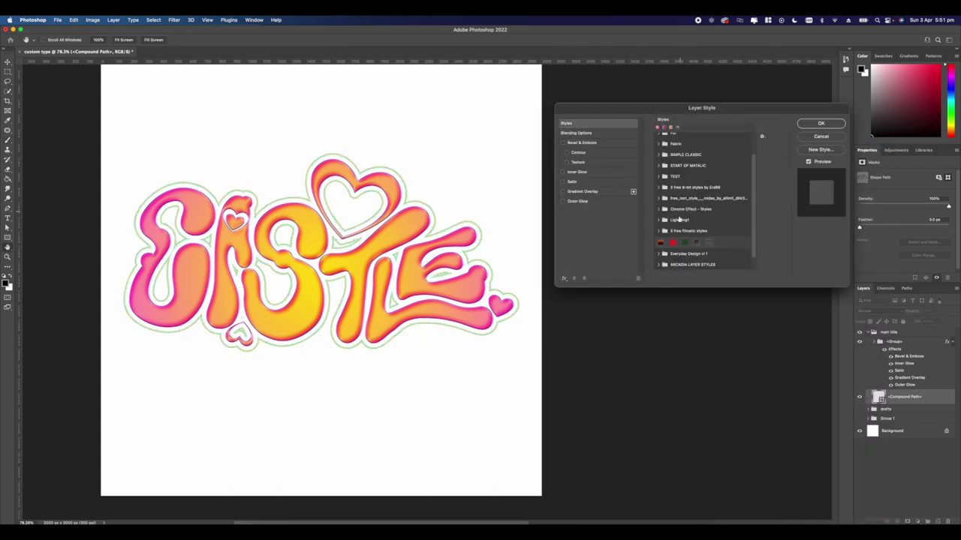
{"action": "left_click", "coordinate": [658, 218]}
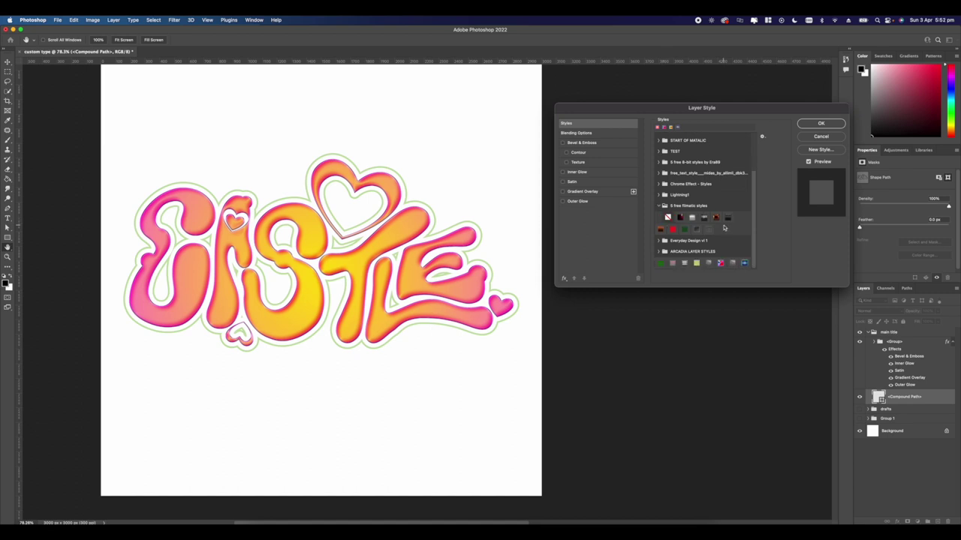
{"action": "left_click", "coordinate": [660, 207]}
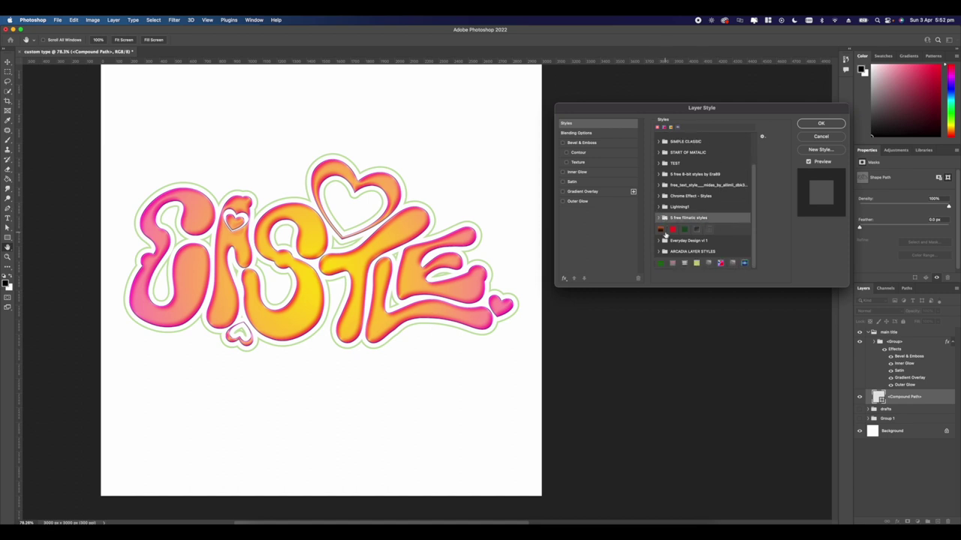
{"action": "left_click", "coordinate": [659, 252]}
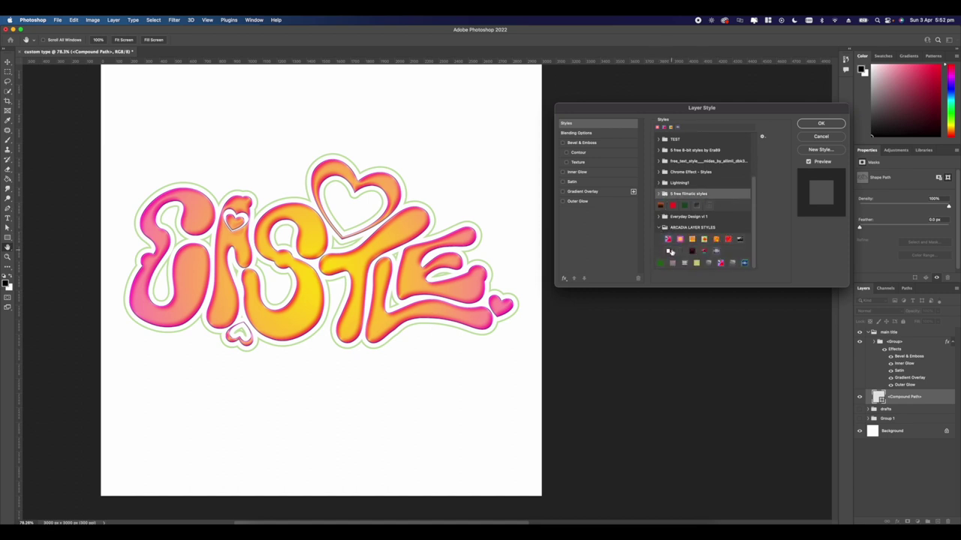
Compare ARCADIA LAYER STYLES presets on the logo's outline and apply the pink-and-yellow gradient one.
{"action": "left_click", "coordinate": [716, 252]}
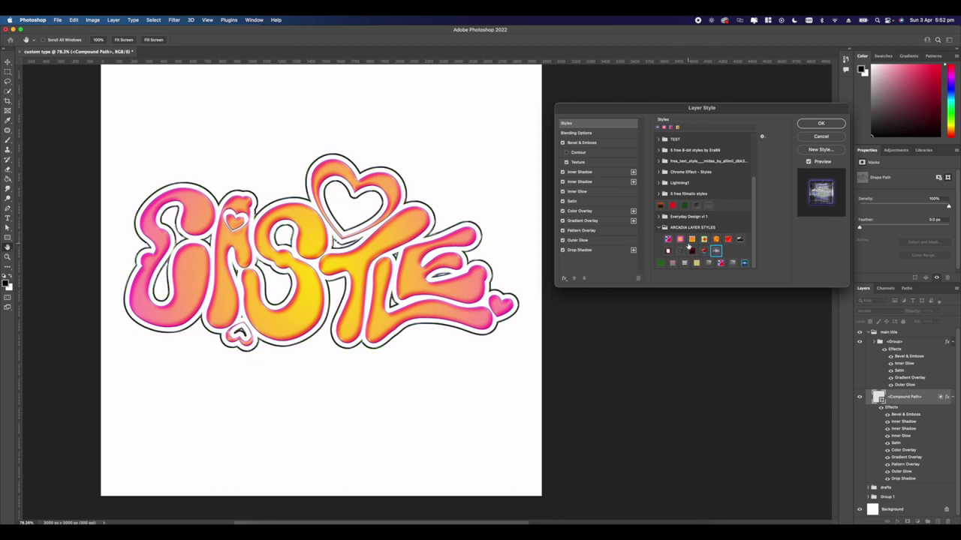
{"action": "left_click", "coordinate": [678, 251]}
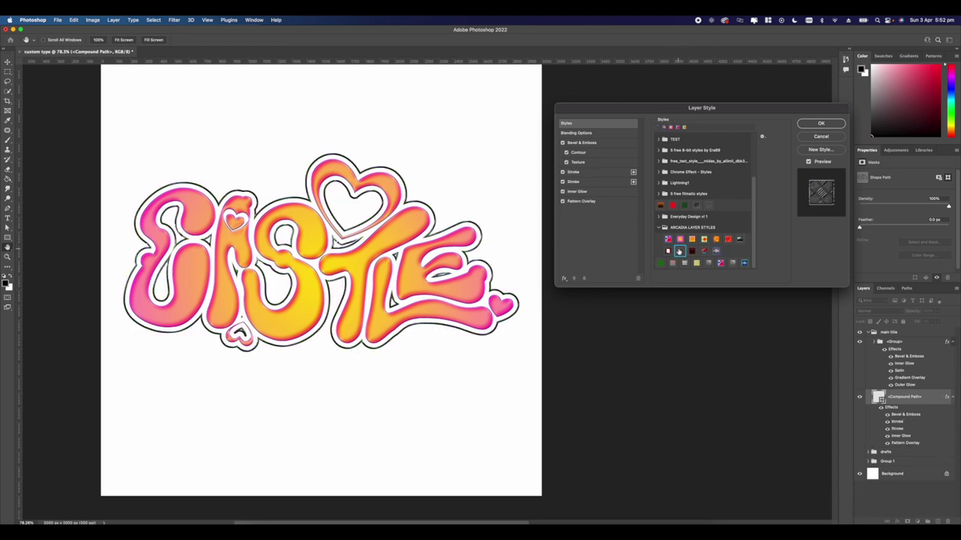
{"action": "left_click", "coordinate": [680, 239]}
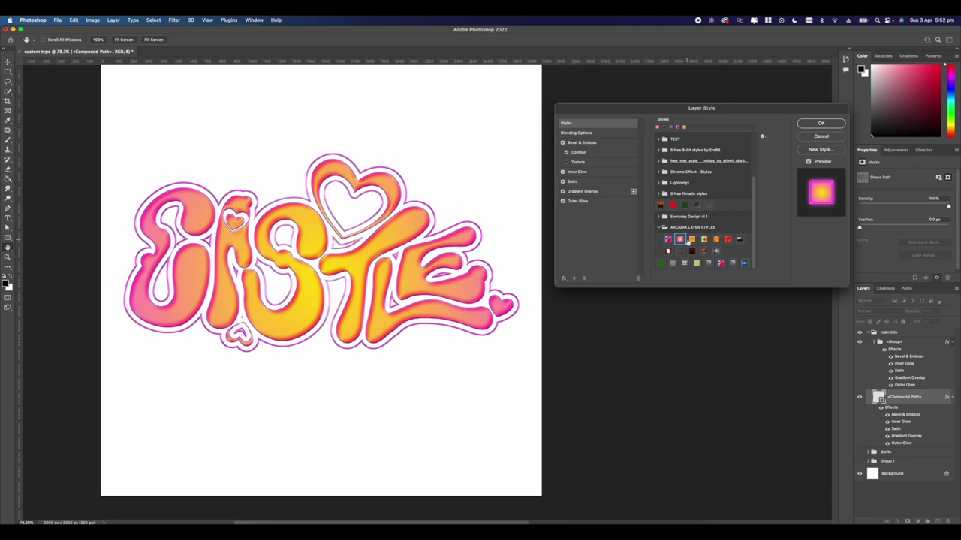
{"action": "left_click", "coordinate": [691, 239]}
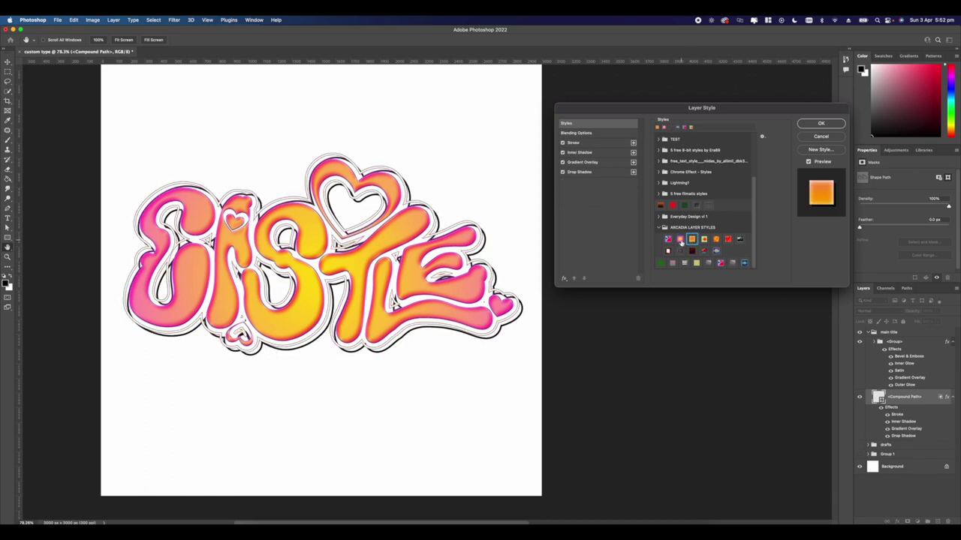
{"action": "left_click", "coordinate": [668, 239]}
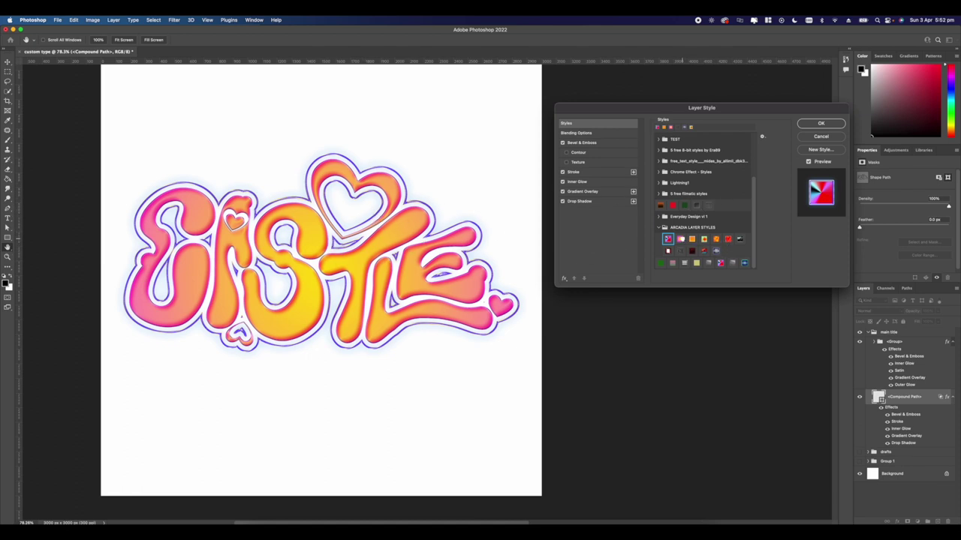
{"action": "left_click", "coordinate": [680, 240]}
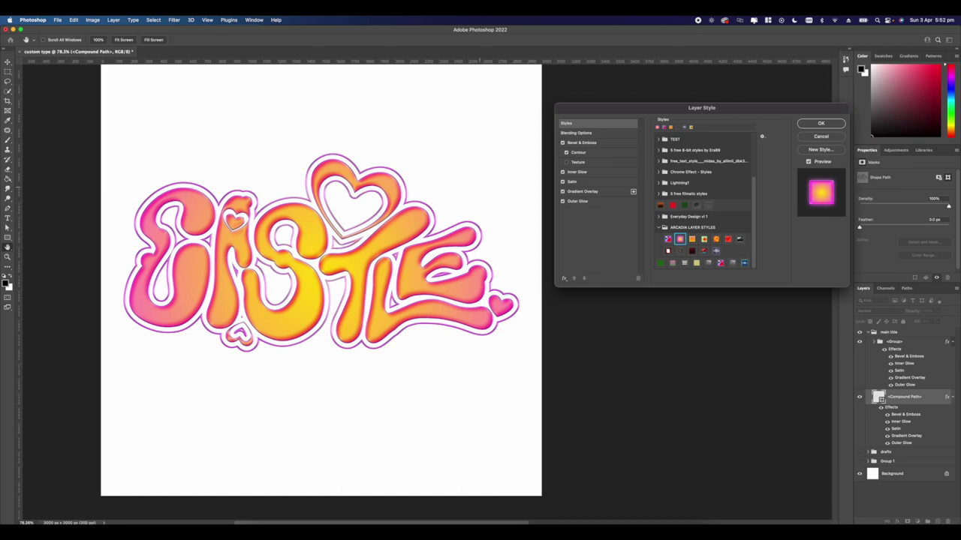
{"action": "left_click", "coordinate": [816, 124]}
Unlock the white background layer and fill it with black.
{"action": "key", "text": "super+minus"}
{"action": "key", "text": "super+minus"}
{"action": "key", "text": "super+minus"}
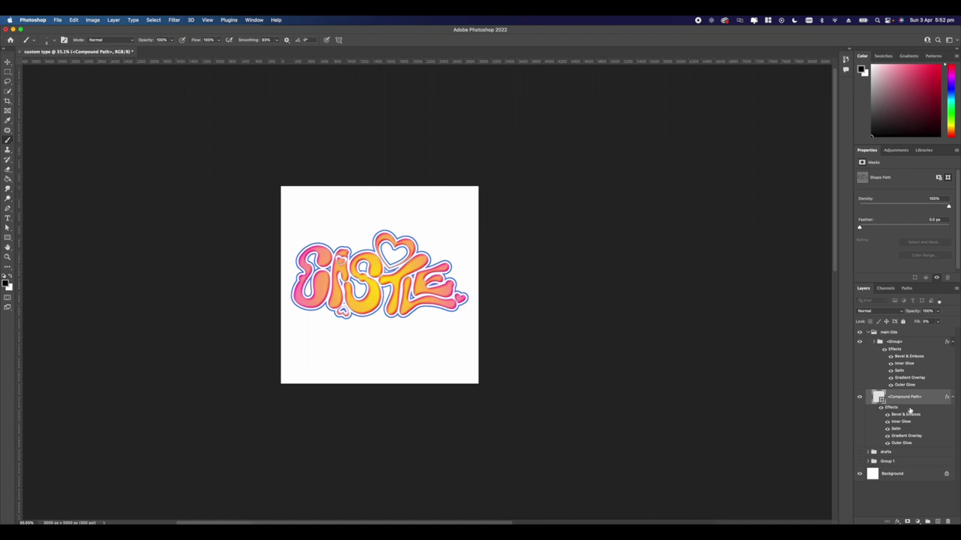
{"action": "left_click", "coordinate": [947, 475]}
{"action": "key", "text": "g"}
{"action": "left_click", "coordinate": [411, 341]}
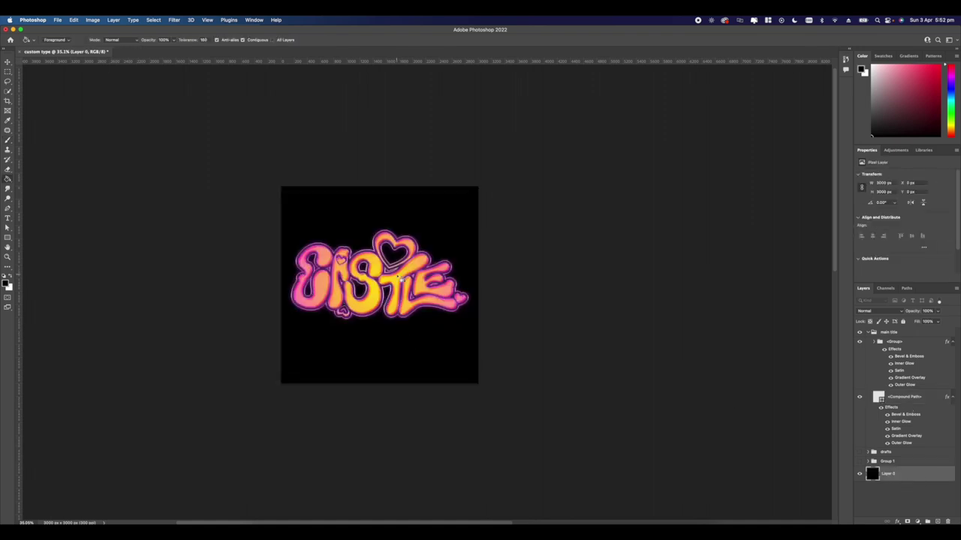
Inspect the glowing logo on the black background, then collapse the main title group and hide it.
{"action": "scroll", "coordinate": [399, 277], "scroll_direction": "up", "scroll_amount": 6}
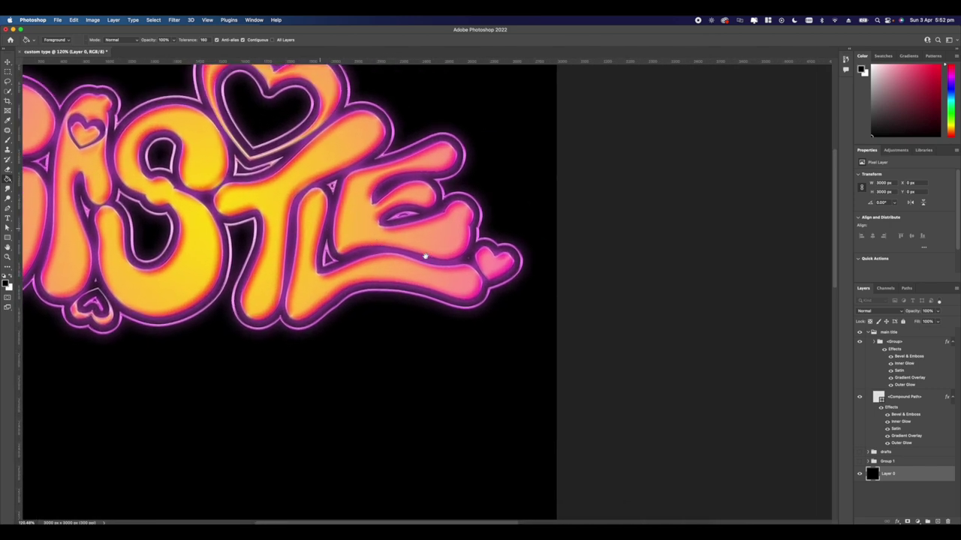
{"action": "scroll", "coordinate": [425, 258], "scroll_direction": "down", "scroll_amount": 3}
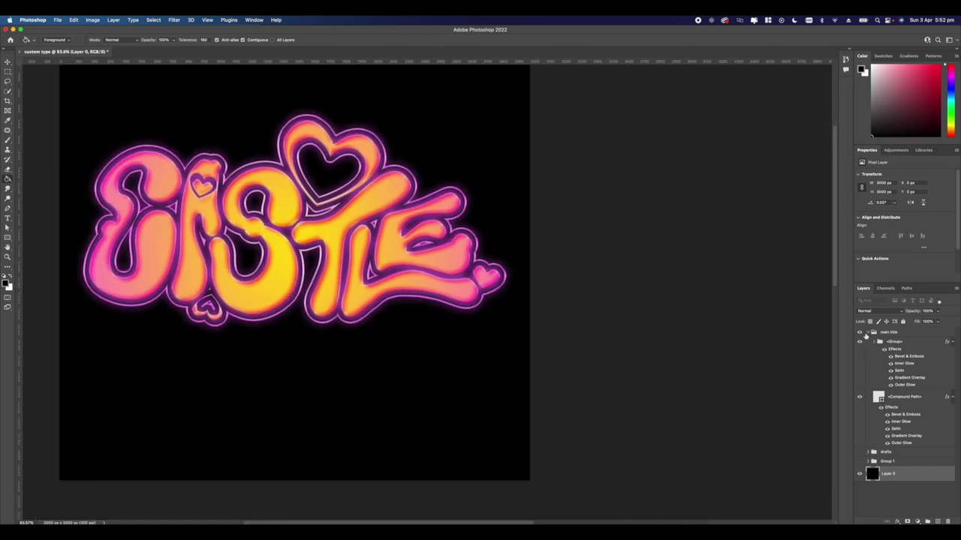
{"action": "left_click", "coordinate": [868, 333]}
{"action": "left_click", "coordinate": [859, 332]}
{"action": "left_click", "coordinate": [859, 333]}
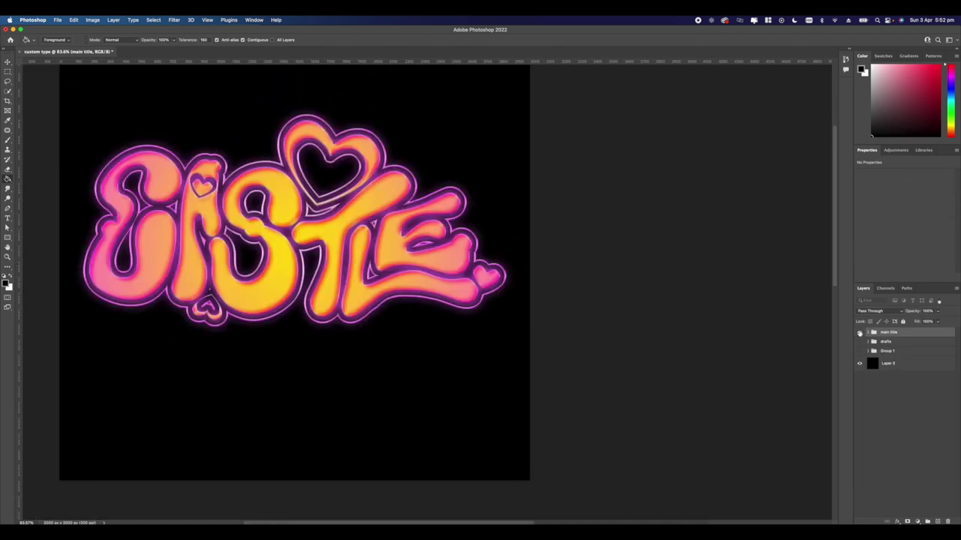
{"action": "left_click", "coordinate": [860, 332]}
{"action": "left_click", "coordinate": [469, 533]}
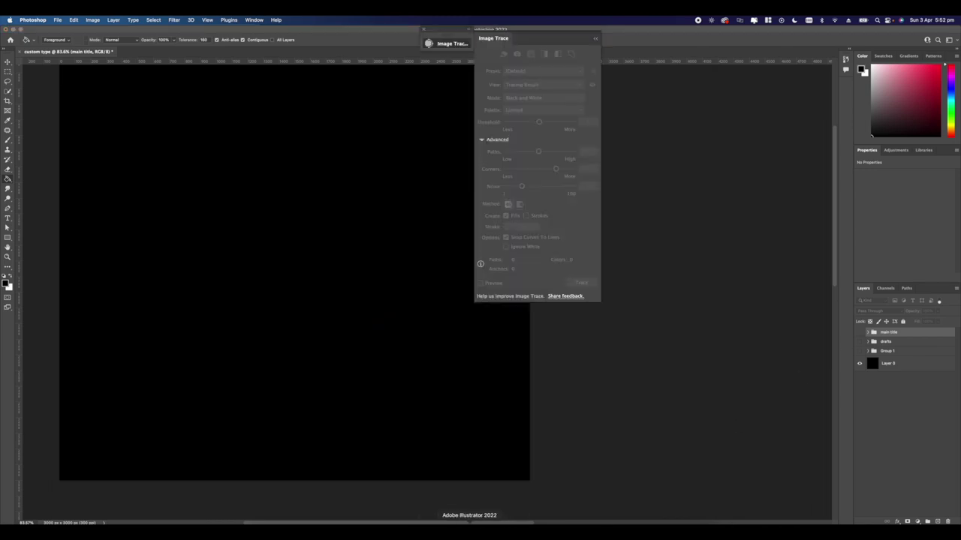
{"action": "left_click_drag", "start_coordinate": [551, 421], "coordinate": [506, 356]}
{"action": "left_click_drag", "start_coordinate": [272, 275], "coordinate": [473, 409]}
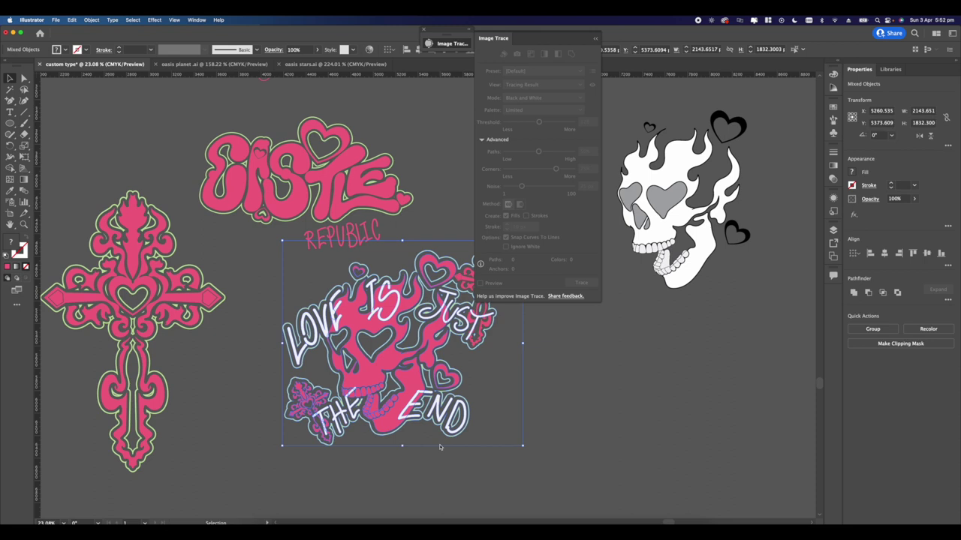
{"action": "left_click", "coordinate": [492, 529]}
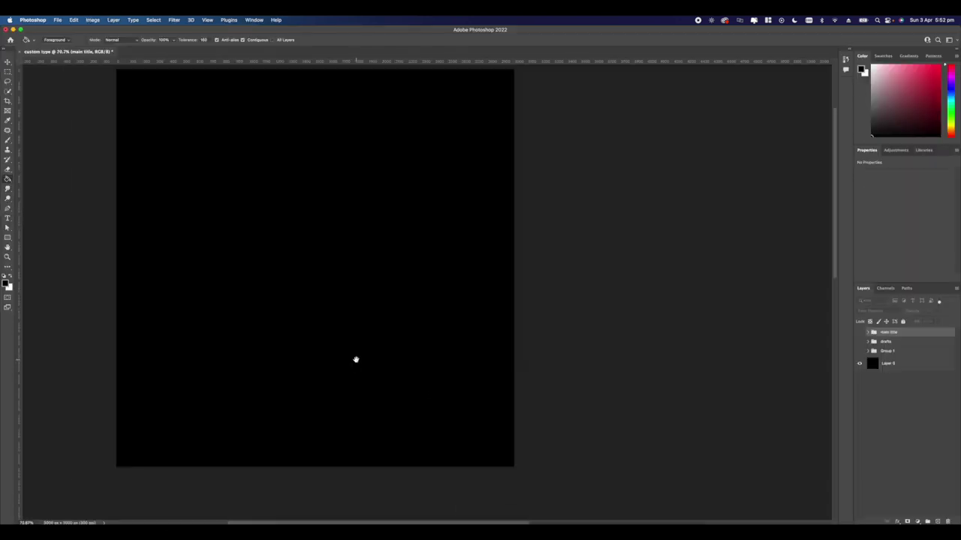
{"action": "key", "text": "super+v"}
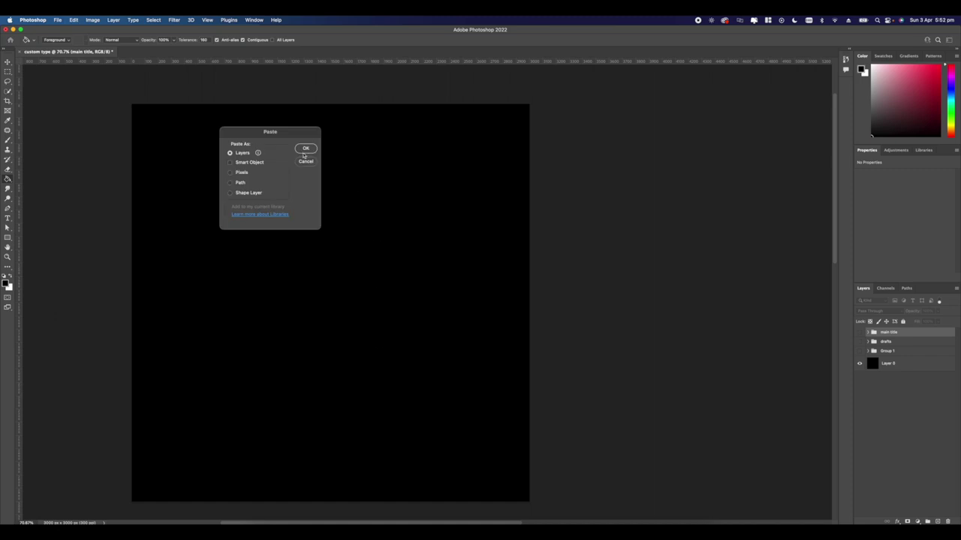
{"action": "left_click", "coordinate": [302, 153]}
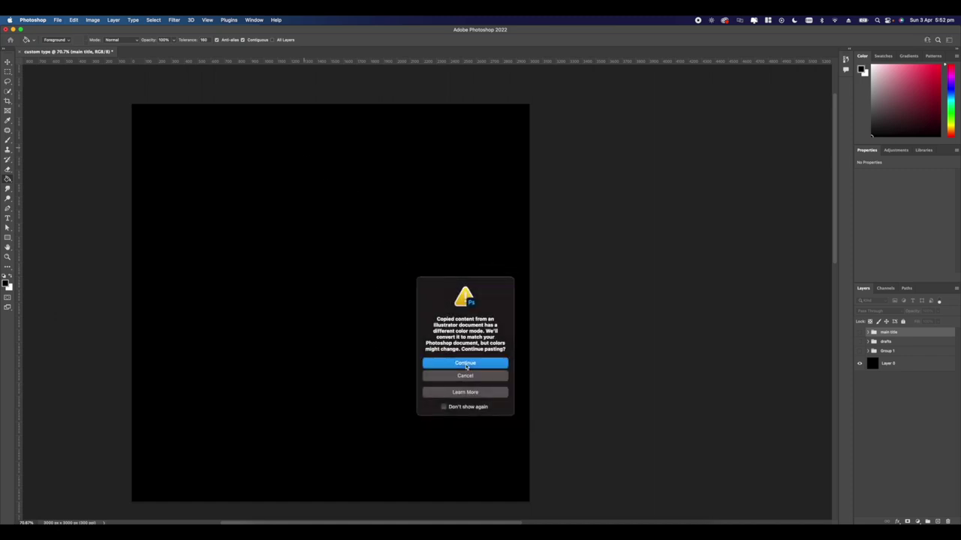
{"action": "left_click", "coordinate": [466, 363]}
{"action": "scroll", "coordinate": [420, 160], "scroll_direction": "down", "scroll_amount": 3}
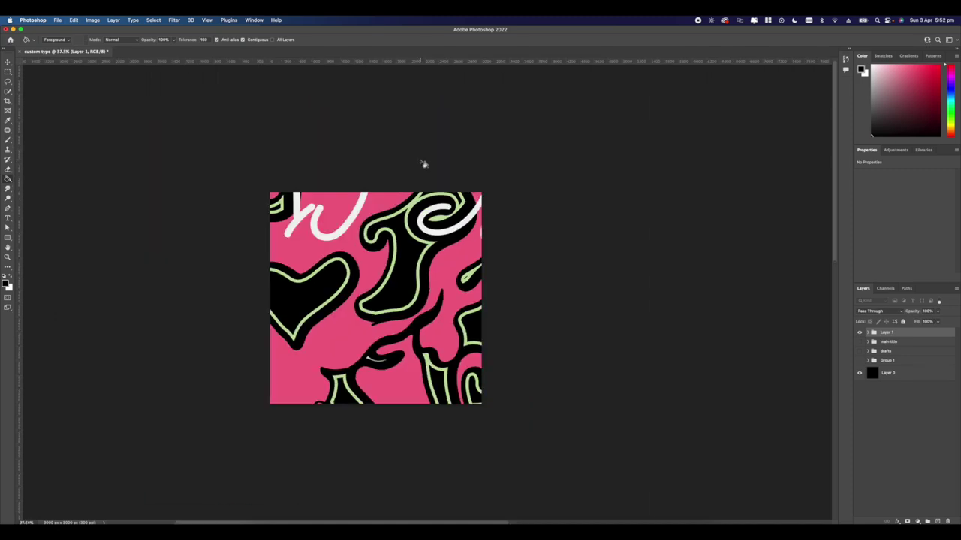
{"action": "key", "text": "super+t"}
{"action": "key", "text": "super+minus"}
{"action": "key", "text": "super+minus"}
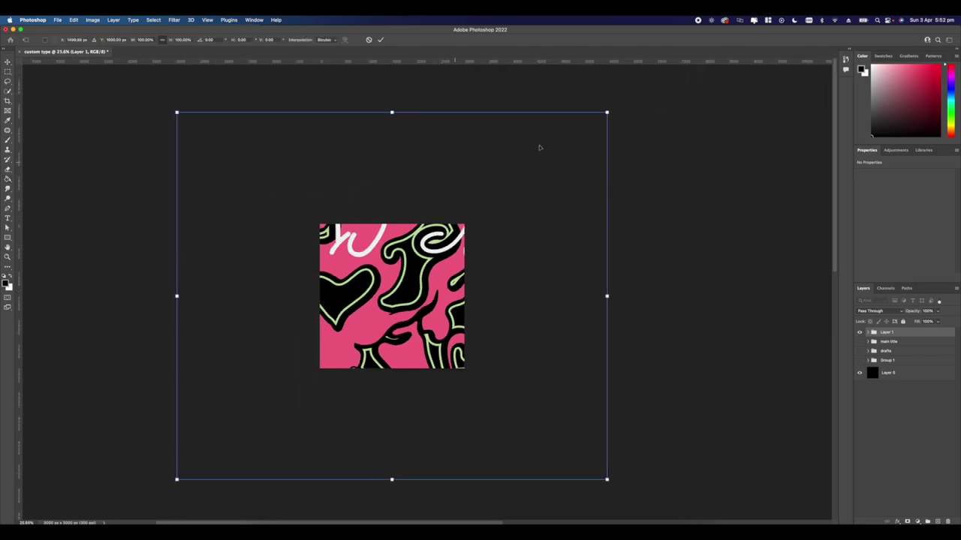
{"action": "left_click_drag", "start_coordinate": [605, 112], "coordinate": [240, 319]}
{"action": "left_click_drag", "start_coordinate": [229, 408], "coordinate": [404, 263]}
{"action": "key", "text": "Return"}
{"action": "key", "text": "Delete"}
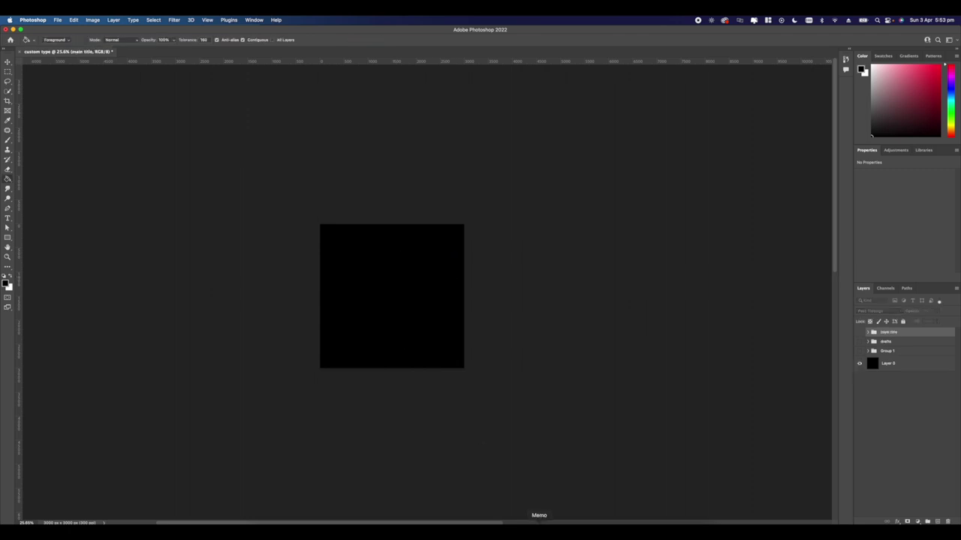
Copy the LOVE IS JUST THE END skull artwork in Illustrator and paste it into the custom type Photoshop document as layers.
{"action": "left_click", "coordinate": [469, 531]}
{"action": "scroll", "coordinate": [338, 330], "scroll_direction": "right", "scroll_amount": 3}
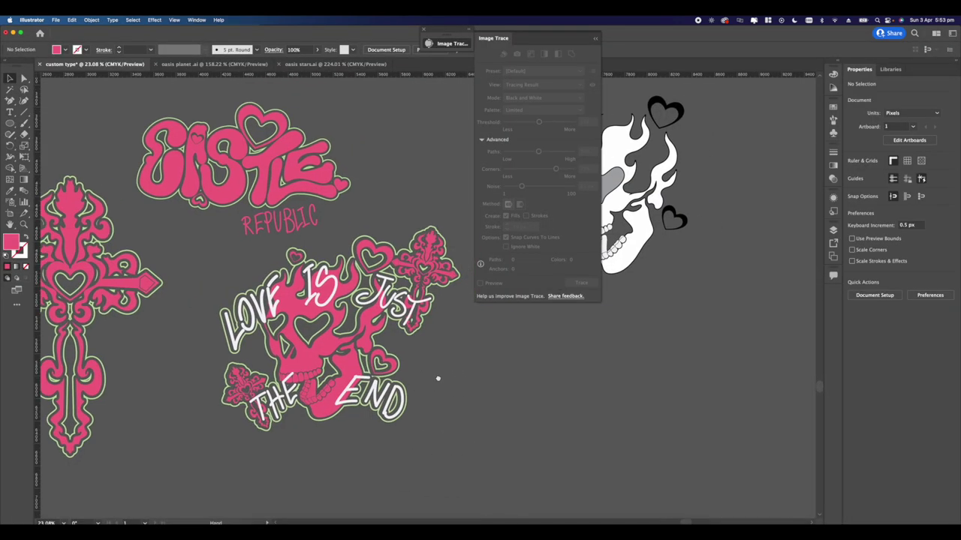
{"action": "left_click_drag", "start_coordinate": [439, 376], "coordinate": [465, 435]}
{"action": "key", "text": "super+c"}
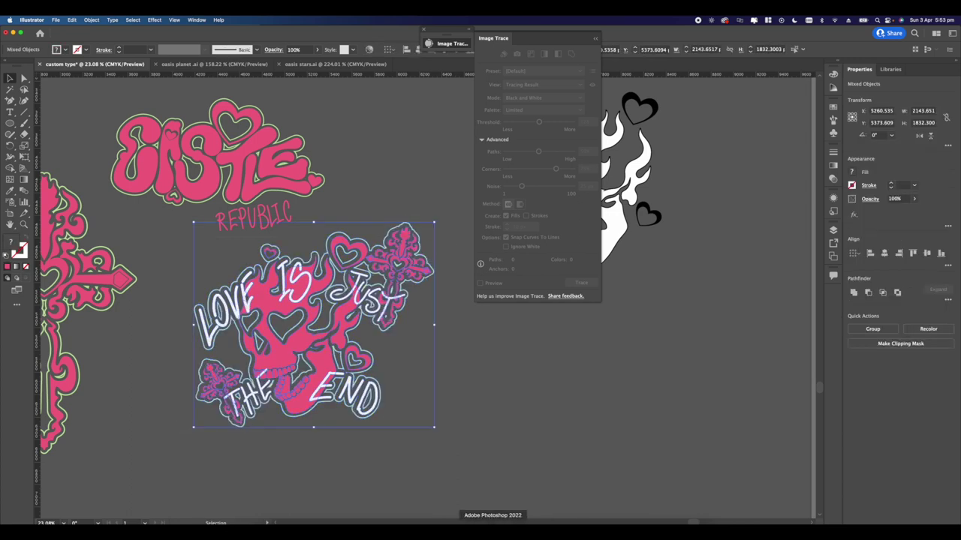
{"action": "left_click", "coordinate": [493, 530]}
{"action": "key", "text": "super+v"}
{"action": "left_click", "coordinate": [312, 149]}
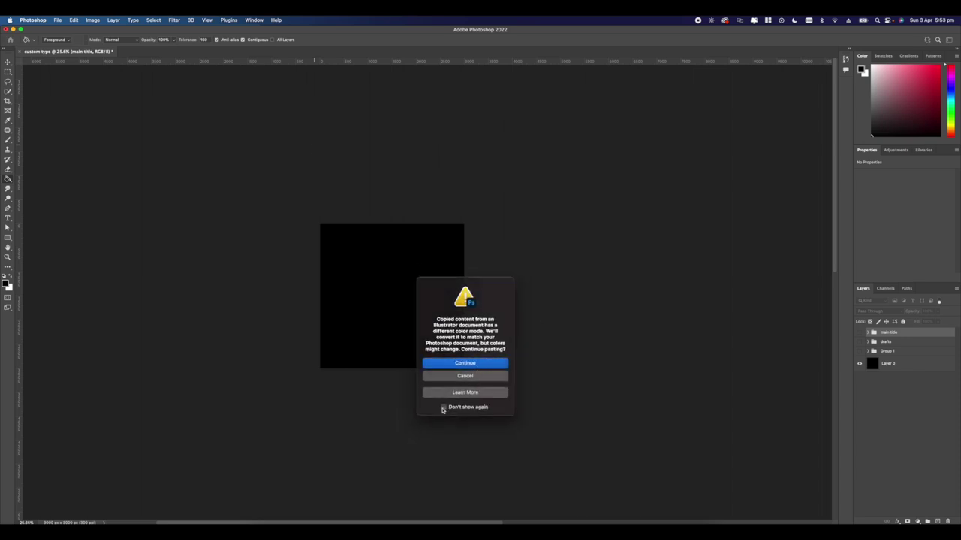
{"action": "left_click", "coordinate": [464, 365]}
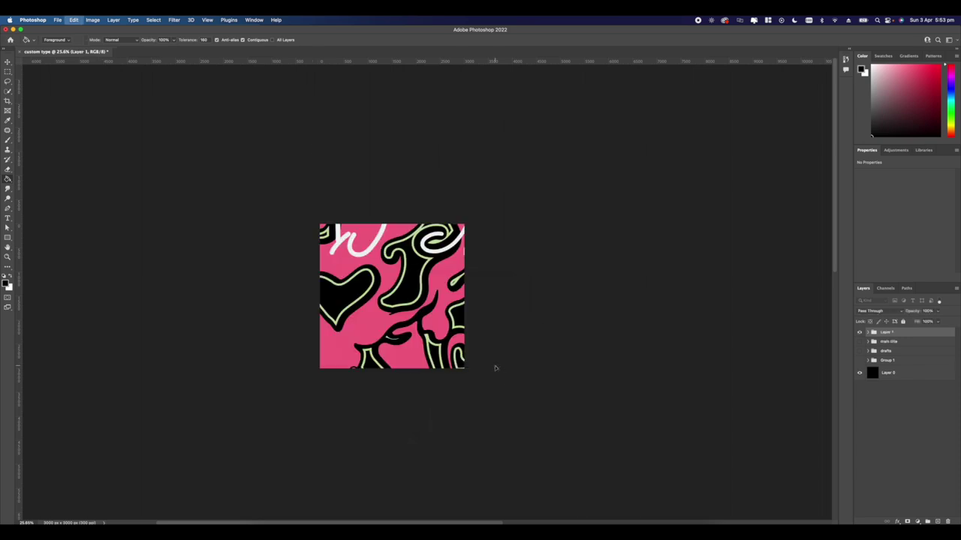
Scale the pasted skull artwork down to fit inside the black canvas and centre it.
{"action": "left_click_drag", "start_coordinate": [606, 114], "coordinate": [322, 356]}
{"action": "left_click_drag", "start_coordinate": [267, 371], "coordinate": [410, 248]}
{"action": "left_click_drag", "start_coordinate": [463, 233], "coordinate": [449, 246]}
{"action": "left_click_drag", "start_coordinate": [387, 284], "coordinate": [401, 261]}
{"action": "key", "text": "Return"}
{"action": "key", "text": "g"}
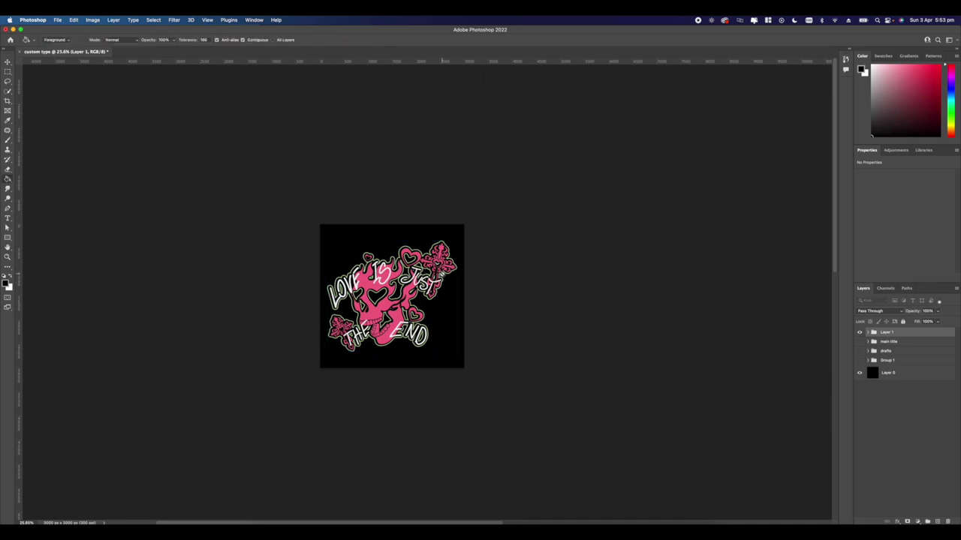
Expand the pasted Layer 1 group and toggle the visibility of its sublayers to identify the part each one holds.
{"action": "scroll", "coordinate": [446, 268], "scroll_direction": "up", "scroll_amount": 6}
{"action": "scroll", "coordinate": [538, 255], "scroll_direction": "down", "scroll_amount": 2}
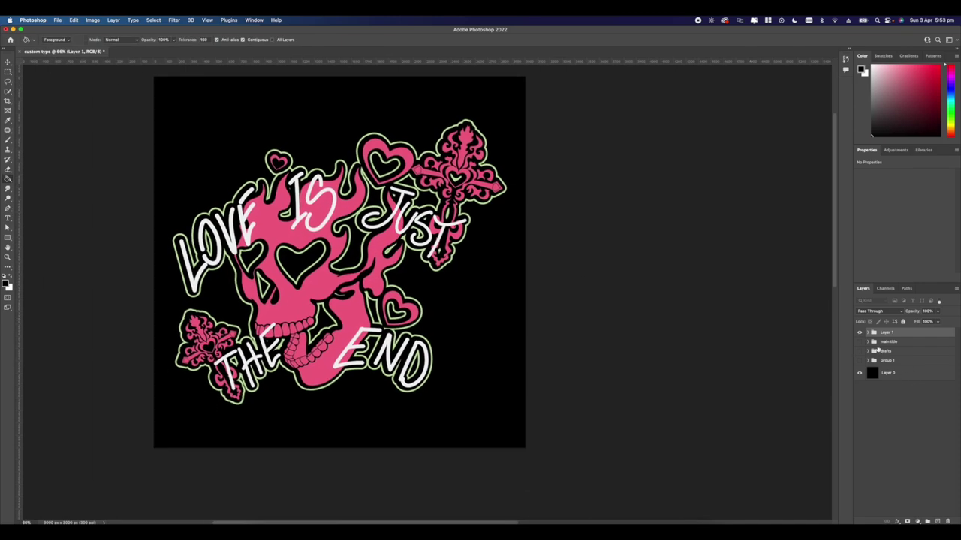
{"action": "left_click", "coordinate": [868, 332]}
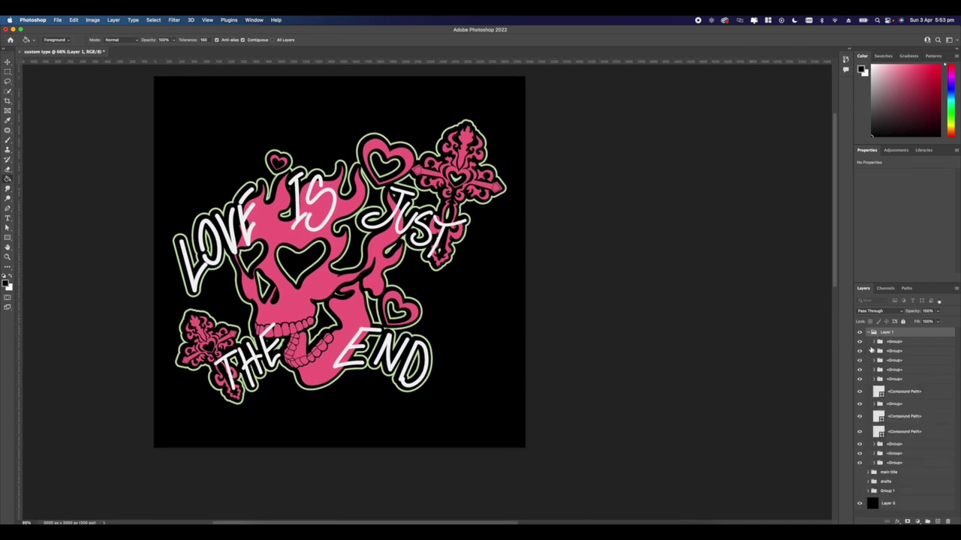
{"action": "left_click", "coordinate": [859, 343]}
{"action": "left_click", "coordinate": [860, 342]}
{"action": "left_click", "coordinate": [860, 424]}
{"action": "left_click", "coordinate": [859, 424]}
{"action": "left_click", "coordinate": [860, 455]}
{"action": "left_click", "coordinate": [859, 454]}
{"action": "left_click", "coordinate": [859, 463]}
{"action": "left_click", "coordinate": [860, 463]}
{"action": "left_click", "coordinate": [860, 463]}
{"action": "left_click", "coordinate": [859, 464]}
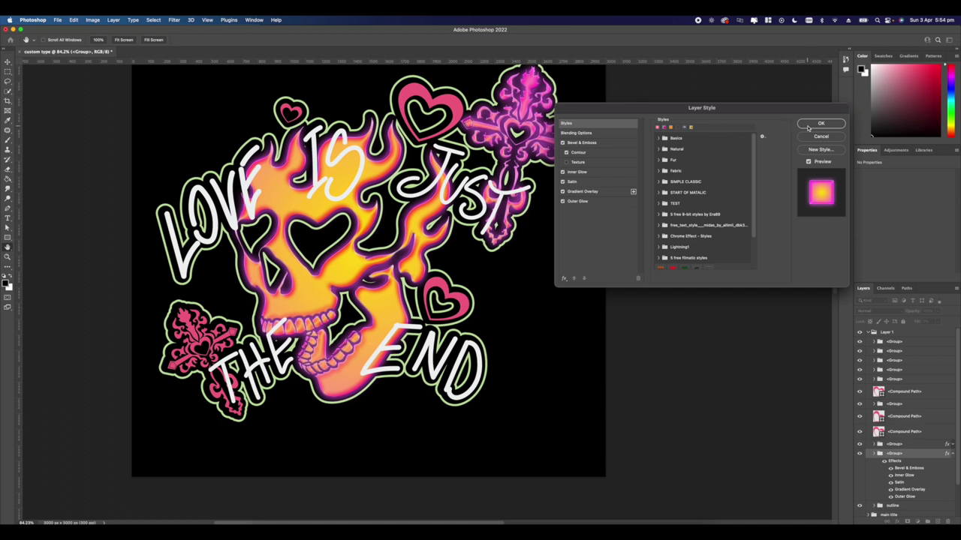
Apply the pink-and-yellow gradient style preset to the group directly above the outline group.
{"action": "left_click", "coordinate": [820, 124]}
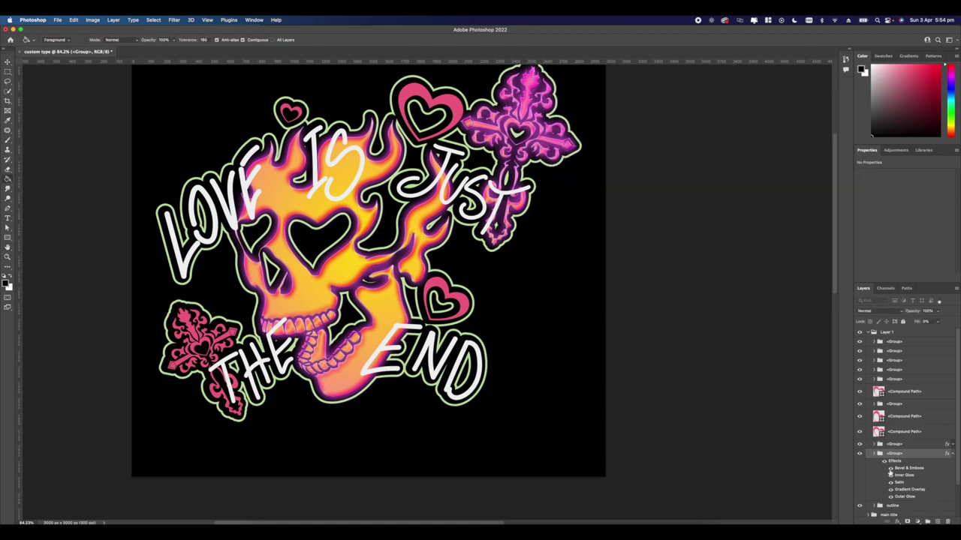
Toggle the visibility of the outline group and the remaining unstyled sublayers of Layer 1 to identify the part each one holds.
{"action": "scroll", "coordinate": [890, 471], "scroll_direction": "down", "scroll_amount": 2}
{"action": "left_click", "coordinate": [859, 488]}
{"action": "left_click", "coordinate": [860, 488]}
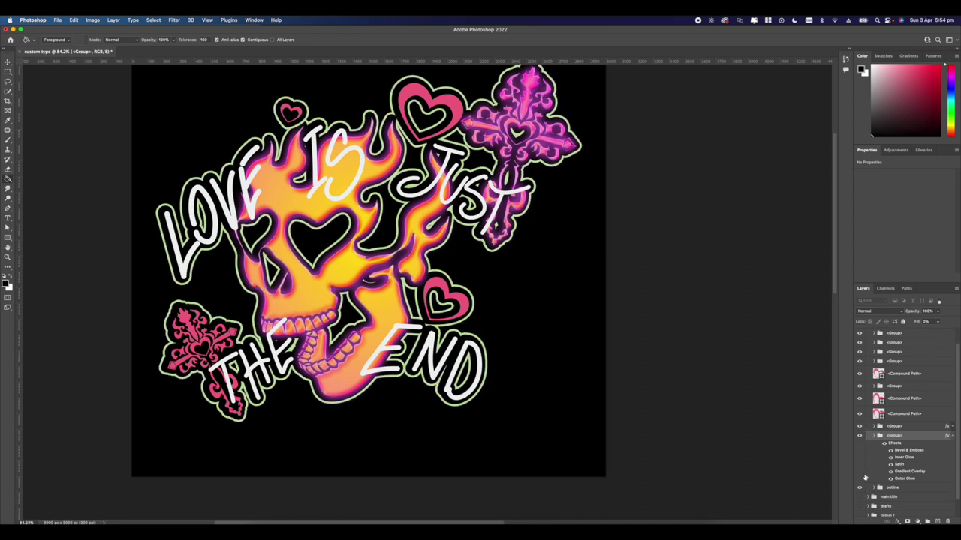
{"action": "left_click", "coordinate": [860, 487]}
{"action": "left_click", "coordinate": [860, 488]}
{"action": "left_click", "coordinate": [859, 362]}
{"action": "left_click", "coordinate": [859, 361]}
{"action": "left_click", "coordinate": [861, 343]}
{"action": "left_click", "coordinate": [860, 342]}
{"action": "left_click", "coordinate": [860, 342]}
{"action": "left_click", "coordinate": [860, 343]}
{"action": "scroll", "coordinate": [861, 342], "scroll_direction": "up", "scroll_amount": 1}
{"action": "left_click", "coordinate": [861, 344]}
{"action": "left_click", "coordinate": [861, 351]}
{"action": "left_click", "coordinate": [860, 351]}
{"action": "left_click", "coordinate": [860, 350]}
{"action": "left_click", "coordinate": [860, 405]}
{"action": "left_click", "coordinate": [860, 404]}
Apply the pink-and-yellow gradient style preset to the unstyled group between the compound paths in Layer 1.
{"action": "left_click", "coordinate": [889, 410]}
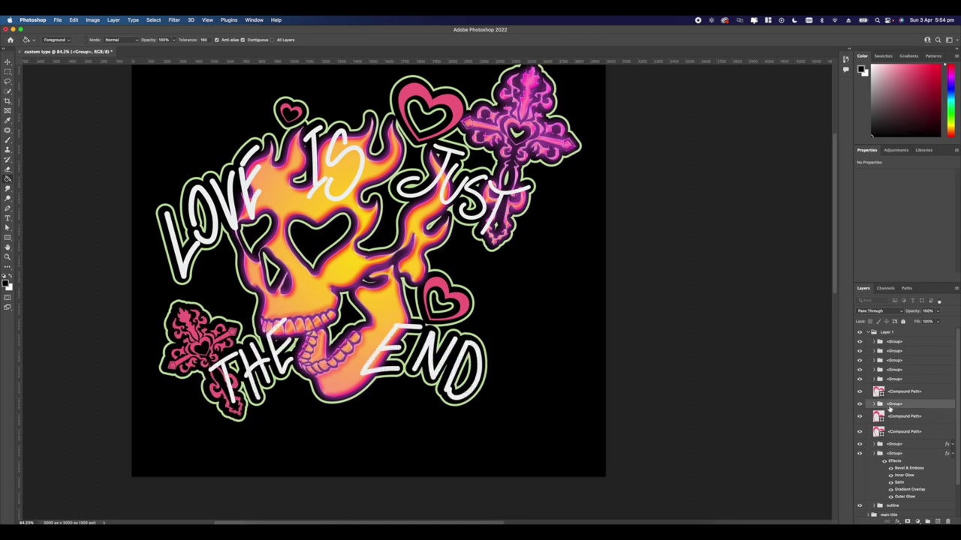
{"action": "right_click", "coordinate": [890, 410]}
{"action": "left_click", "coordinate": [784, 163]}
{"action": "left_click", "coordinate": [613, 127]}
{"action": "left_click", "coordinate": [658, 128]}
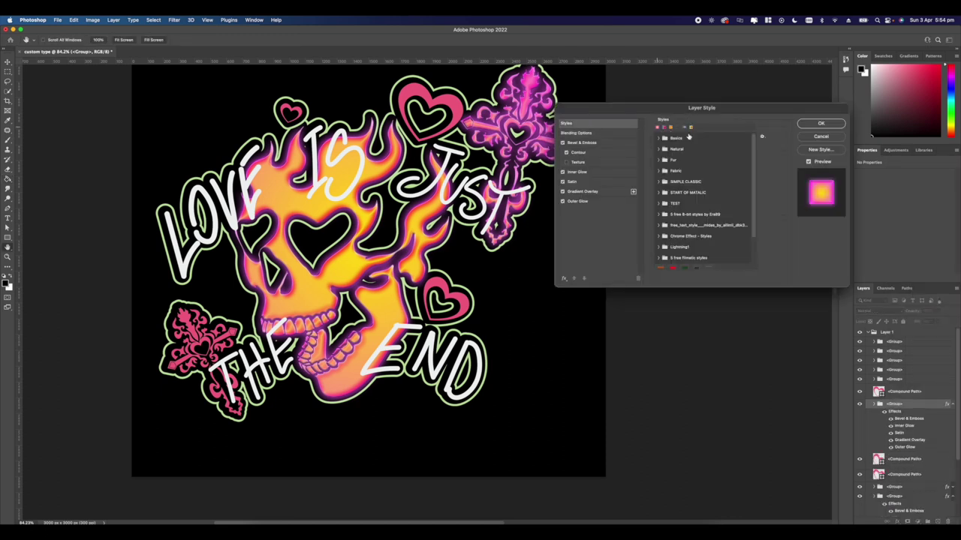
{"action": "left_click", "coordinate": [821, 124]}
{"action": "key", "text": "g"}
Duplicate the side cross layer on the hoodie front, move the copy onto the opposite sleeve and flip it horizontally.
{"action": "scroll", "coordinate": [510, 176], "scroll_direction": "down", "scroll_amount": 3}
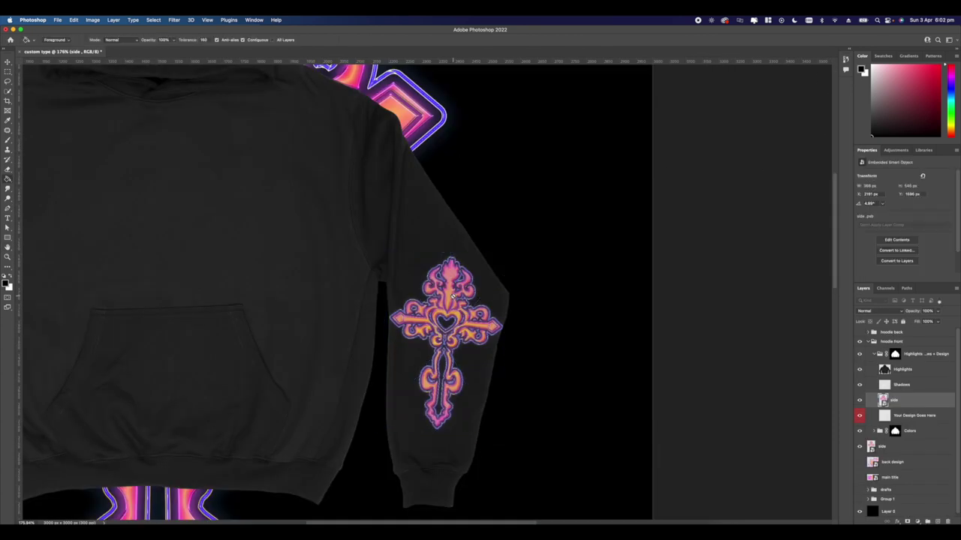
{"action": "scroll", "coordinate": [452, 297], "scroll_direction": "down", "scroll_amount": 5}
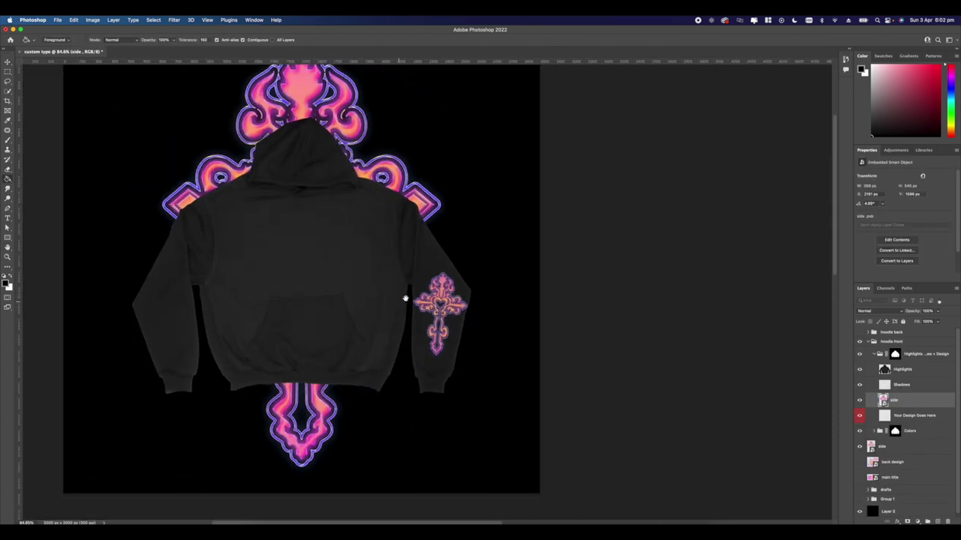
{"action": "left_click_drag", "start_coordinate": [898, 407], "coordinate": [897, 409]}
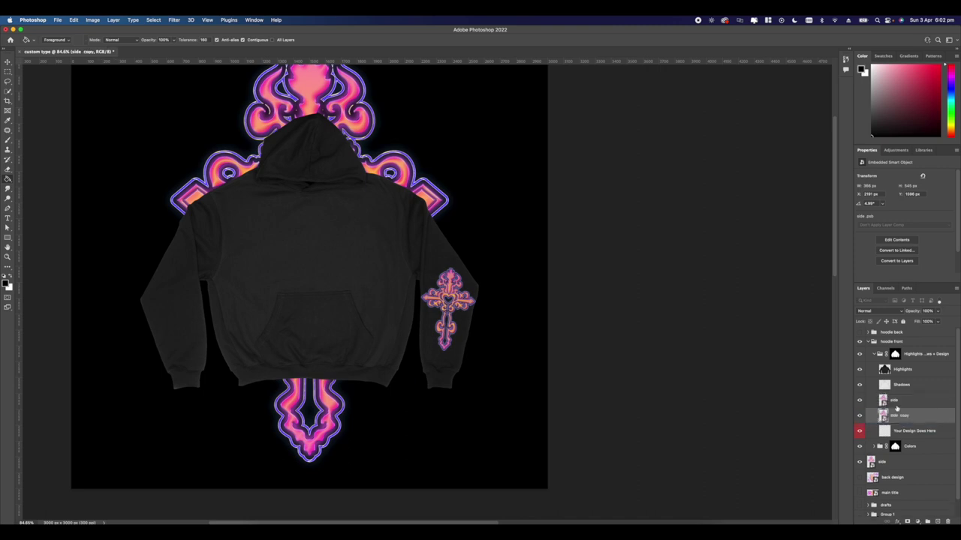
{"action": "key", "text": "super+t"}
{"action": "left_click_drag", "start_coordinate": [454, 317], "coordinate": [177, 317]}
{"action": "right_click", "coordinate": [177, 318]}
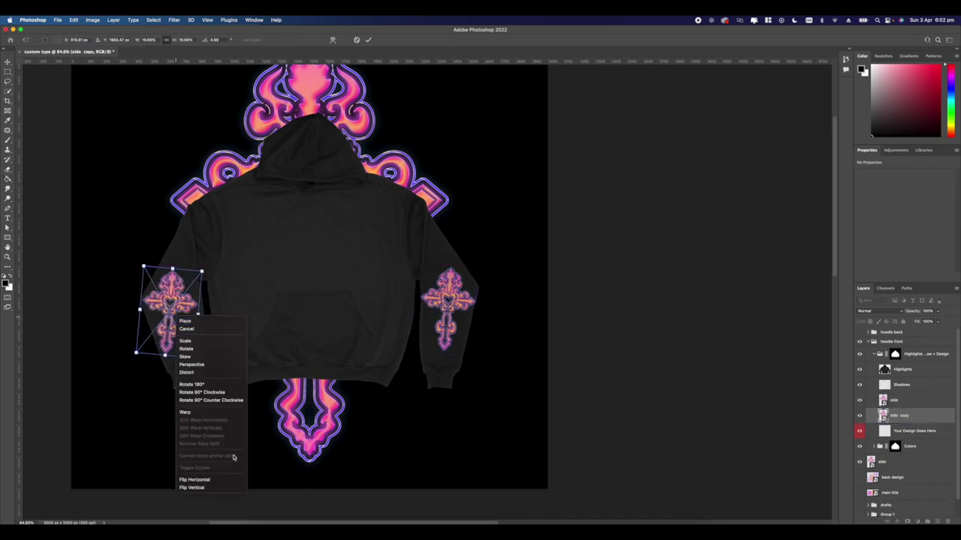
{"action": "left_click", "coordinate": [225, 479]}
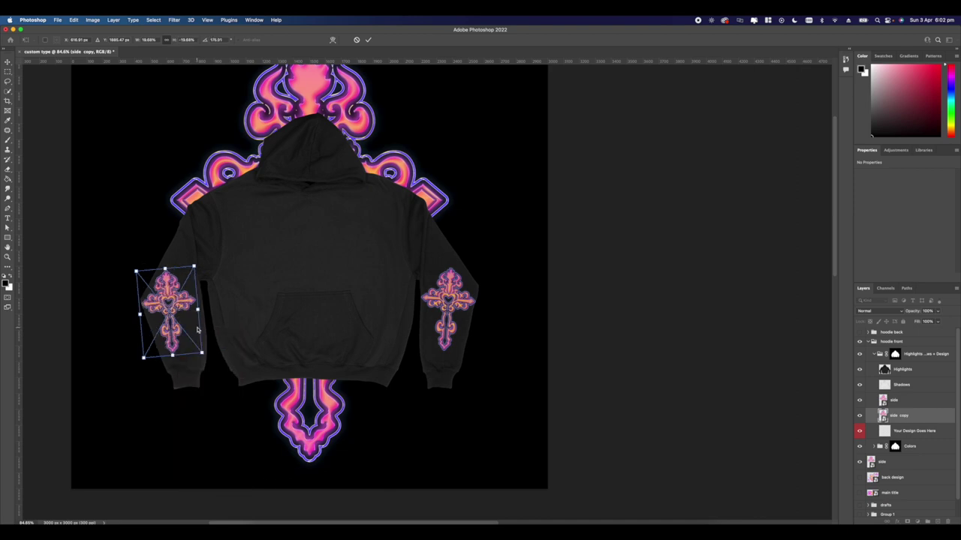
{"action": "left_click_drag", "start_coordinate": [173, 315], "coordinate": [177, 315]}
{"action": "key", "text": "Return"}
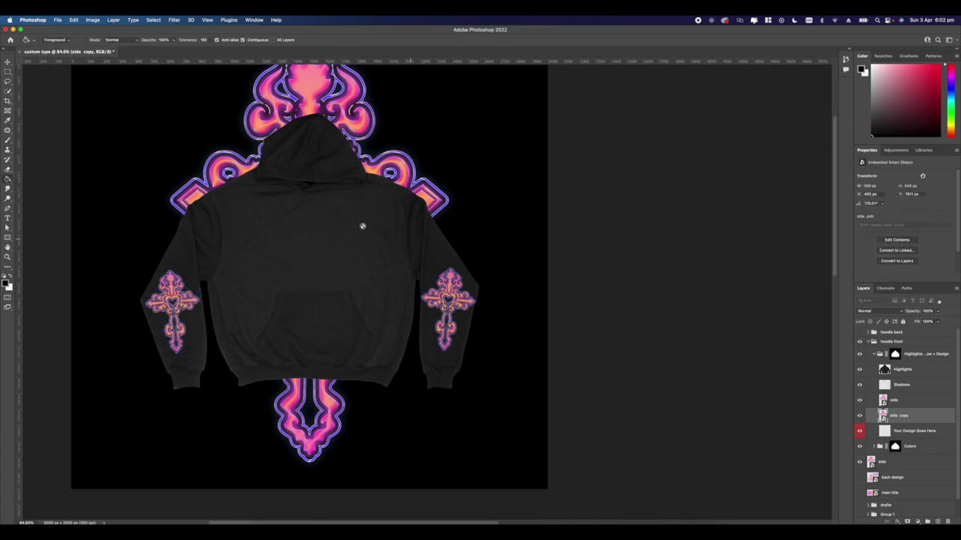
Copy the main title layer and paste it above the side layer in the hoodie front's design group.
{"action": "scroll", "coordinate": [354, 215], "scroll_direction": "down", "scroll_amount": 3}
{"action": "scroll", "coordinate": [368, 226], "scroll_direction": "up", "scroll_amount": 4}
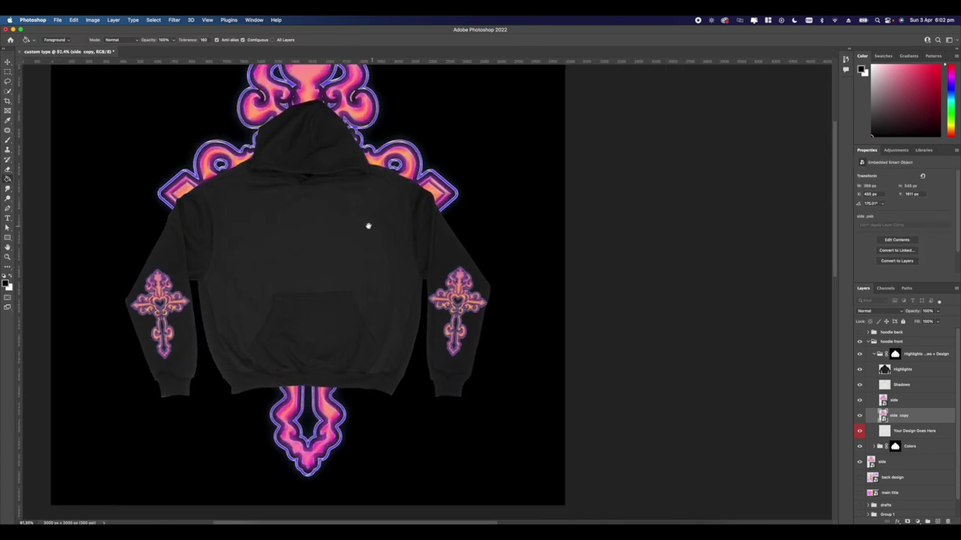
{"action": "left_click", "coordinate": [859, 477]}
{"action": "left_click", "coordinate": [861, 478]}
{"action": "left_click", "coordinate": [860, 493]}
{"action": "left_click", "coordinate": [860, 493]}
{"action": "left_click", "coordinate": [894, 495]}
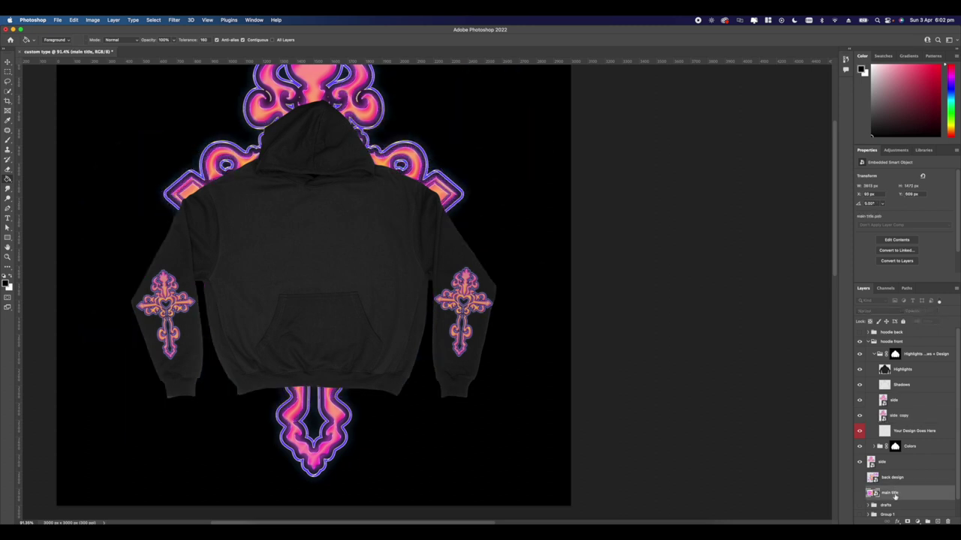
{"action": "left_click", "coordinate": [900, 401]}
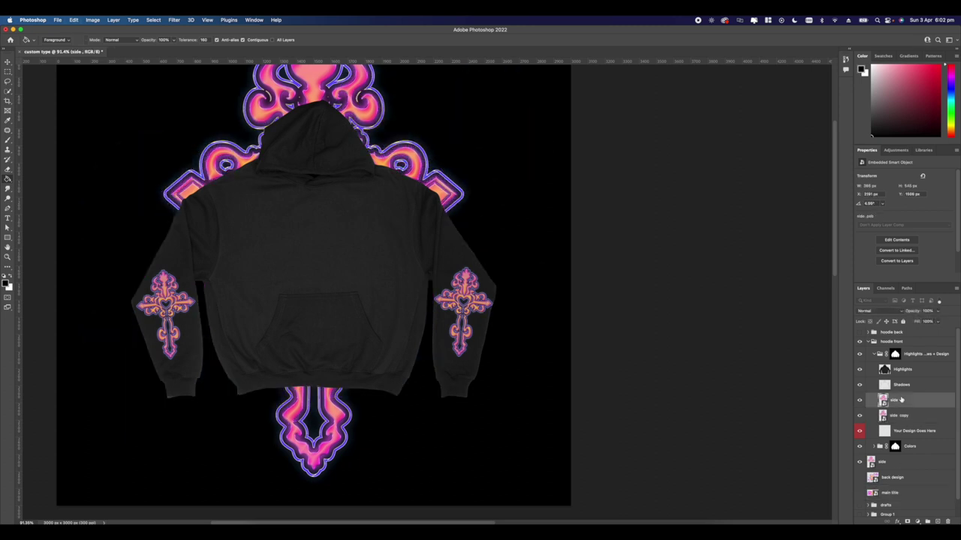
{"action": "key", "text": "super+v"}
{"action": "left_click", "coordinate": [859, 400]}
Scale the pasted main title down to about 1028 px wide and place it across the hoodie's chest above the pocket.
{"action": "key", "text": "super+t"}
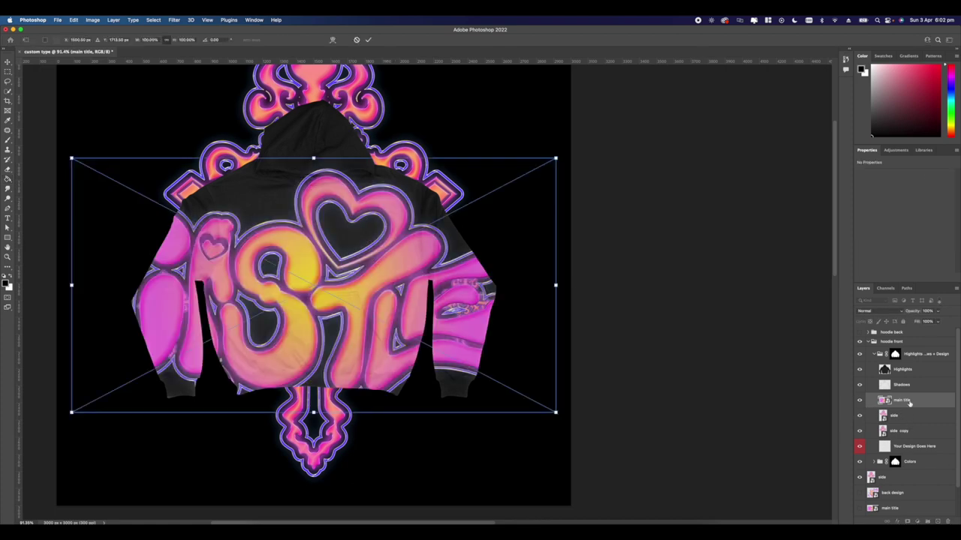
{"action": "left_click_drag", "start_coordinate": [555, 159], "coordinate": [275, 307]}
{"action": "left_click_drag", "start_coordinate": [208, 329], "coordinate": [352, 194]}
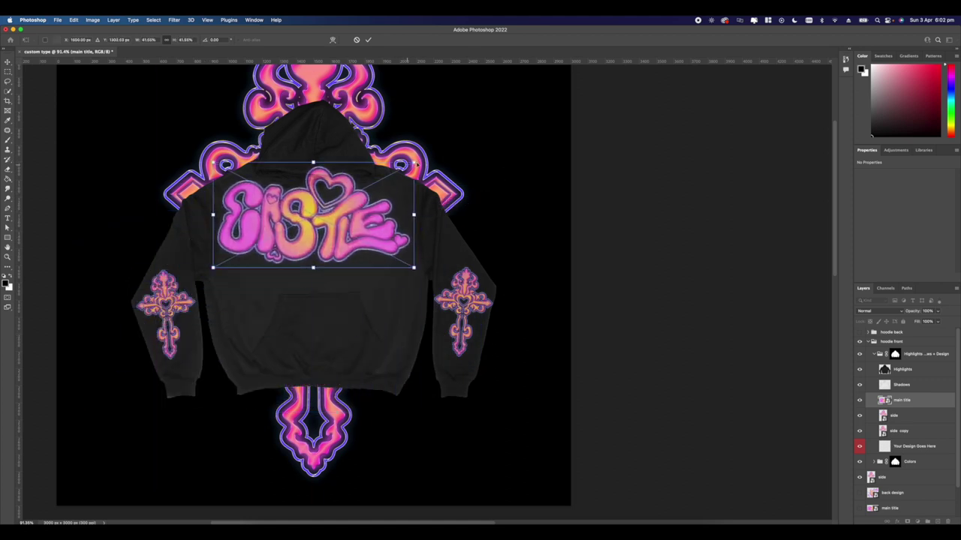
{"action": "left_click_drag", "start_coordinate": [413, 168], "coordinate": [400, 174]}
{"action": "left_click_drag", "start_coordinate": [339, 218], "coordinate": [345, 240]}
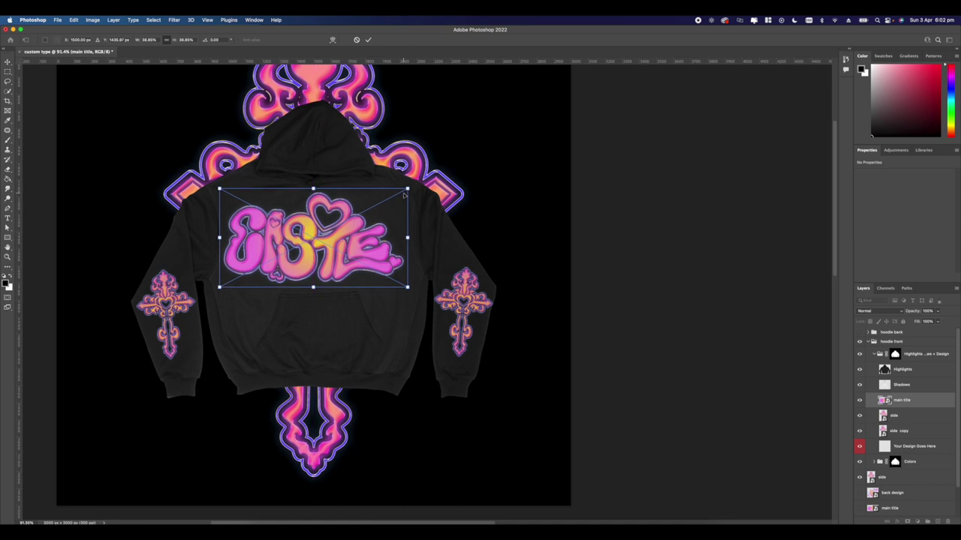
{"action": "left_click_drag", "start_coordinate": [408, 188], "coordinate": [397, 193]}
{"action": "left_click_drag", "start_coordinate": [364, 225], "coordinate": [375, 225]}
{"action": "key", "text": "Return"}
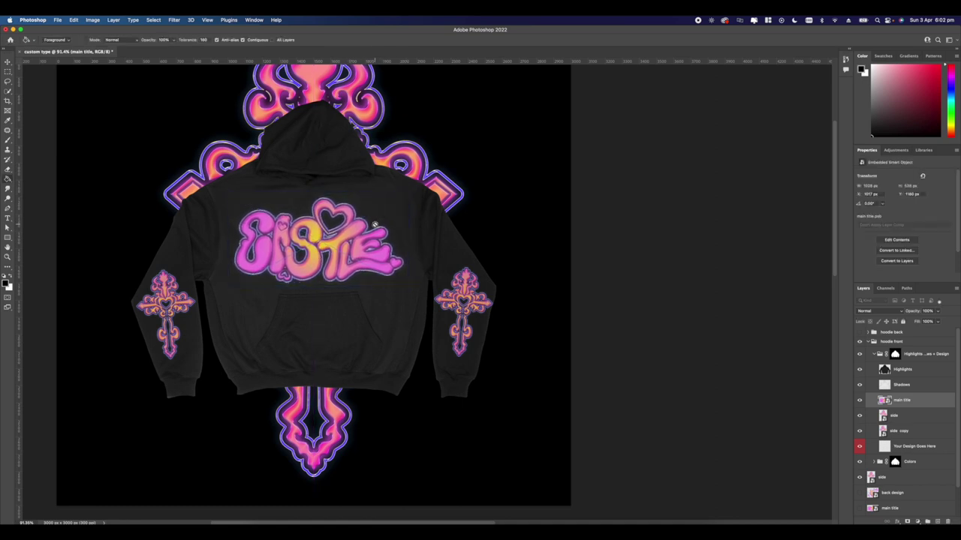
Collapse and hide the hoodie front group, and show and expand the hoodie back group.
{"action": "key", "text": "super+minus"}
{"action": "key", "text": "super+minus"}
{"action": "key", "text": "super+minus"}
{"action": "key", "text": "super+plus"}
{"action": "key", "text": "super+plus"}
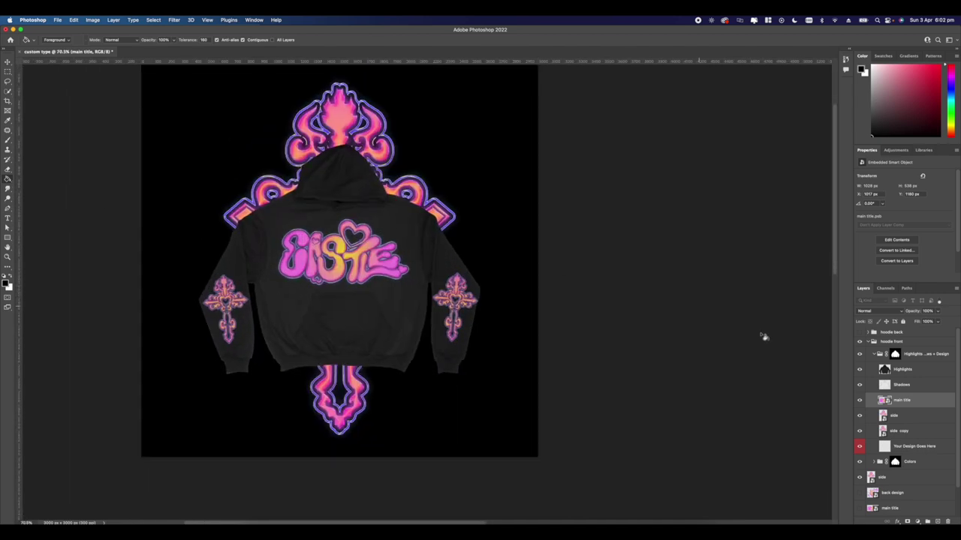
{"action": "left_click", "coordinate": [868, 341]}
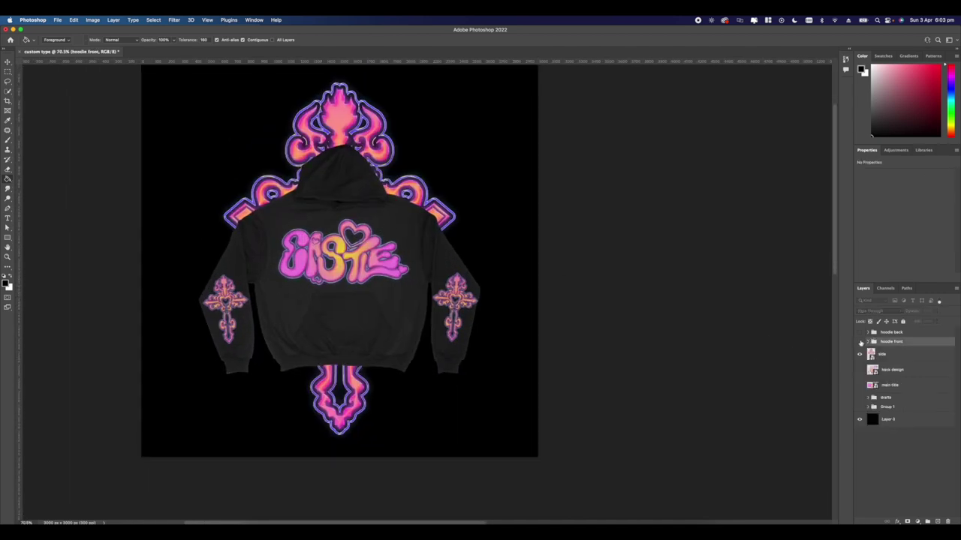
{"action": "left_click", "coordinate": [859, 332]}
{"action": "left_click", "coordinate": [868, 333]}
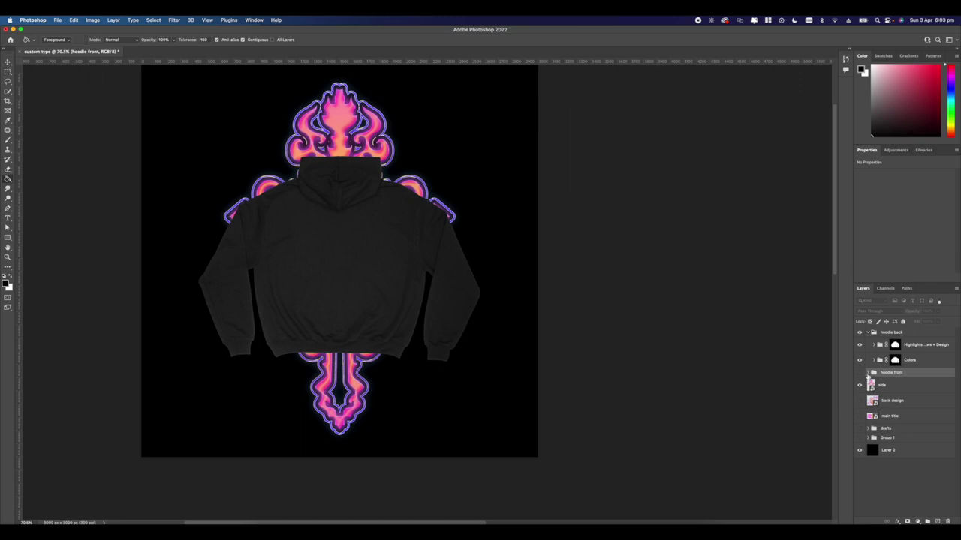
Copy the side and side copy layers from hoodie front and paste them above Your Design Goes Here in hoodie back.
{"action": "left_click", "coordinate": [868, 372]}
{"action": "left_click", "coordinate": [901, 449]}
{"action": "left_click", "coordinate": [900, 463], "text": "shift"}
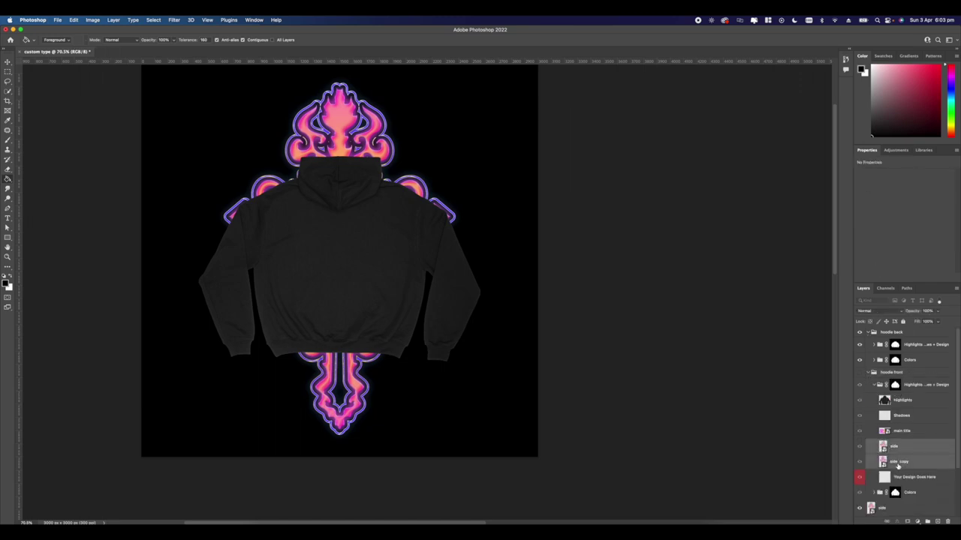
{"action": "left_click", "coordinate": [871, 374]}
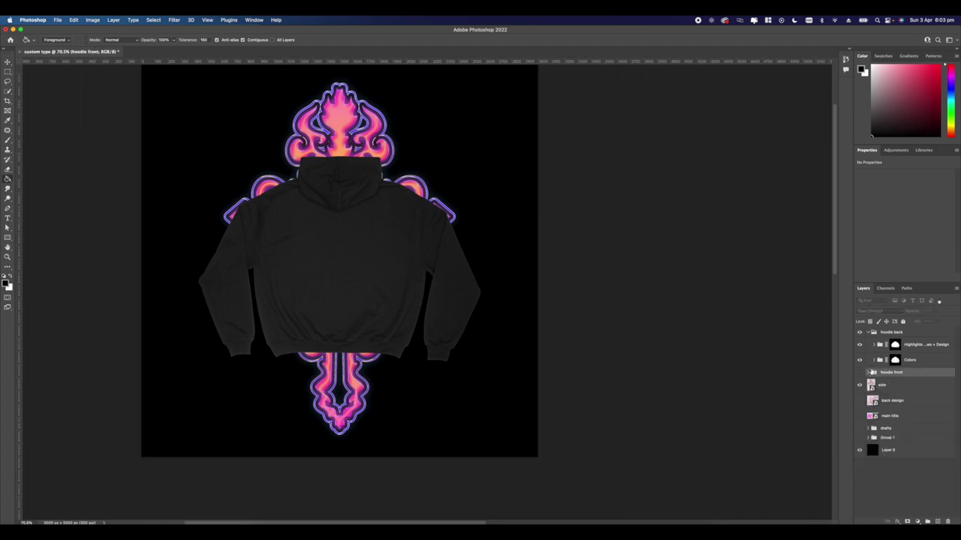
{"action": "left_click", "coordinate": [874, 344]}
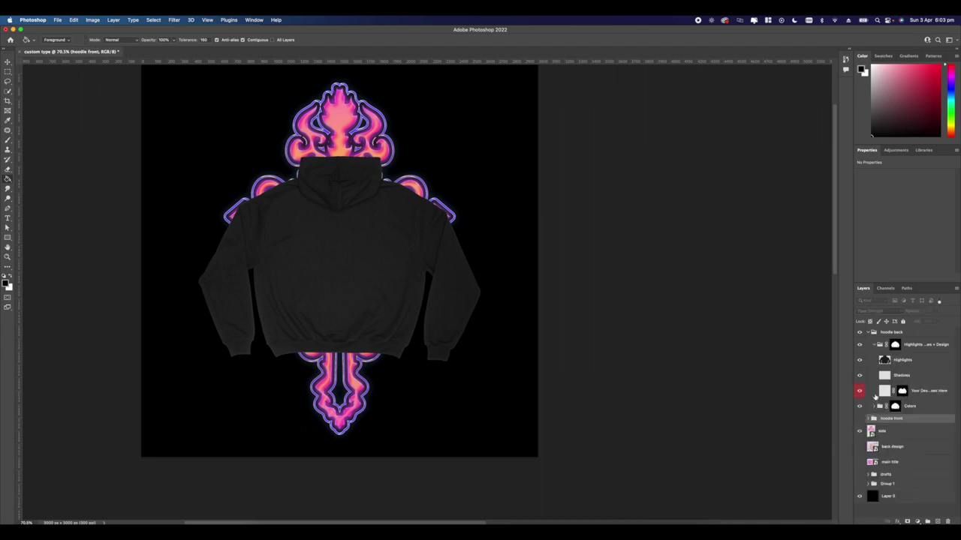
{"action": "left_click", "coordinate": [916, 394]}
{"action": "key", "text": "super+v"}
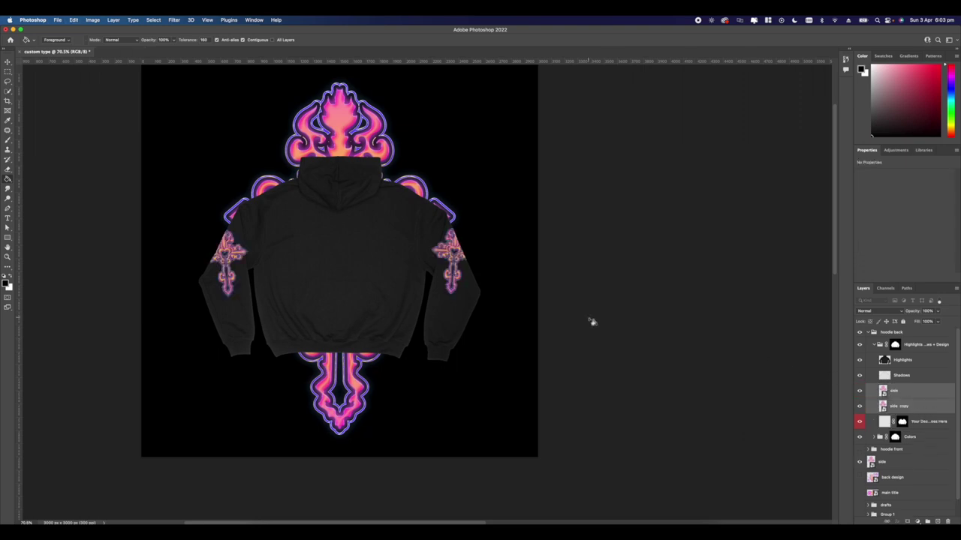
Move both pasted crosses down together onto the lower sleeves of the hoodie back.
{"action": "key", "text": "super+t"}
{"action": "left_click_drag", "start_coordinate": [439, 265], "coordinate": [435, 300]}
{"action": "key", "text": "Return"}
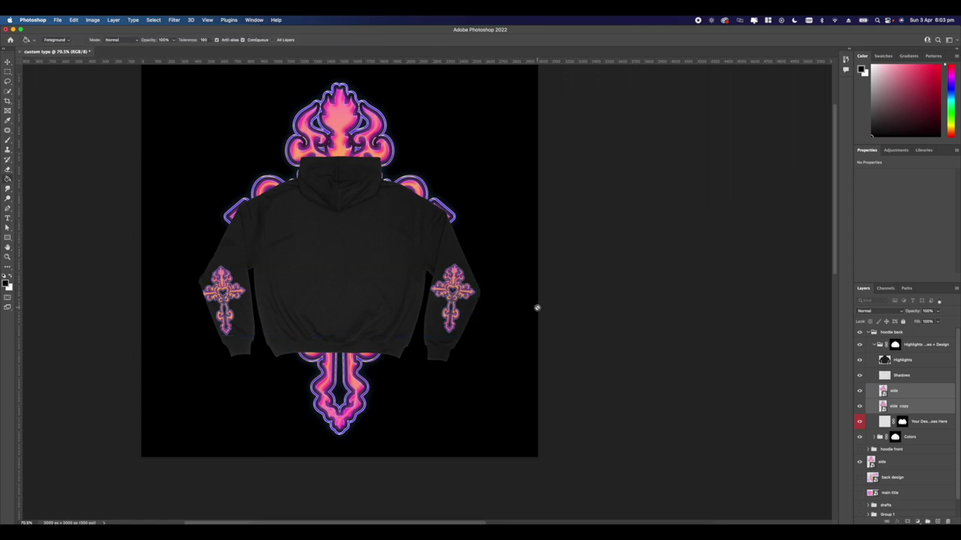
Rotate the side layer's cross to about 11.9° and shift it slightly down to follow the sleeve of the hoodie back.
{"action": "left_click", "coordinate": [903, 396]}
{"action": "key", "text": "ctrl+t"}
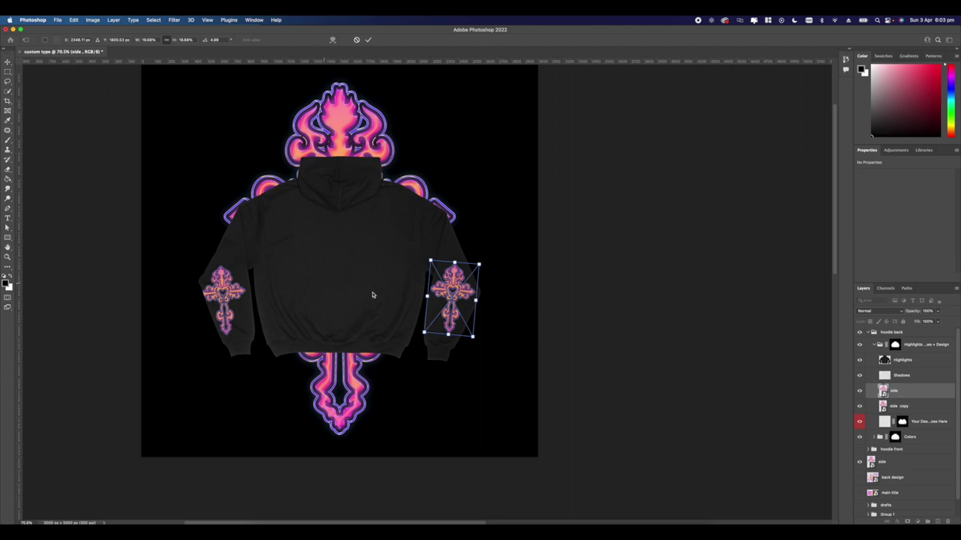
{"action": "scroll", "coordinate": [404, 297], "scroll_direction": "up", "scroll_amount": 2}
{"action": "left_click_drag", "start_coordinate": [509, 235], "coordinate": [517, 240]}
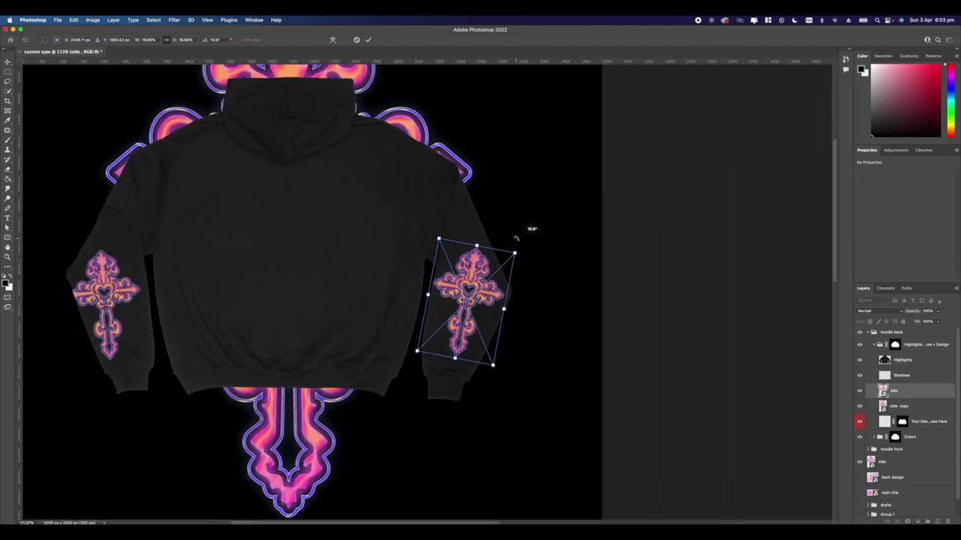
{"action": "left_click_drag", "start_coordinate": [491, 295], "coordinate": [489, 302]}
{"action": "key", "text": "Return"}
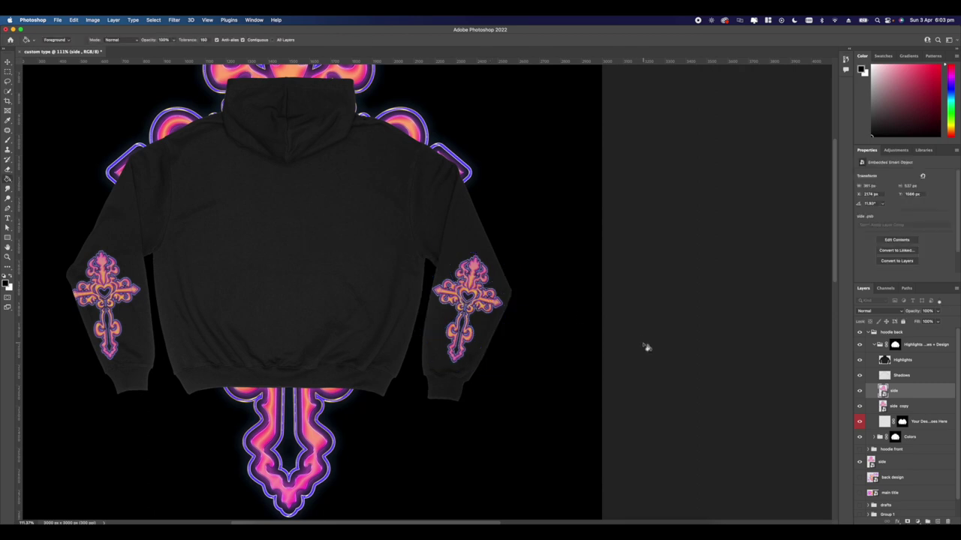
Delete the side copy layer from the hoodie back and duplicate the rotated side layer beneath the original.
{"action": "left_click", "coordinate": [888, 407]}
{"action": "key", "text": "BackSpace"}
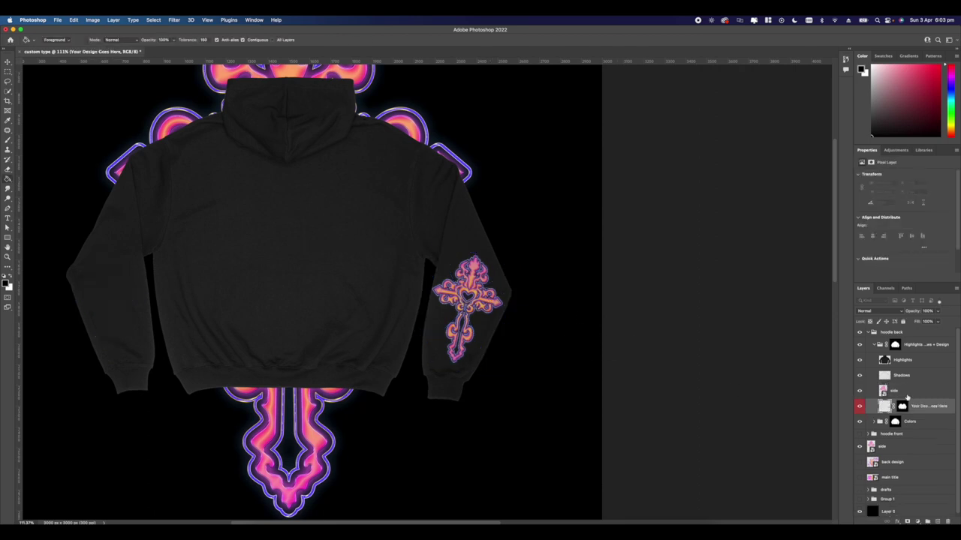
{"action": "left_click", "coordinate": [896, 391]}
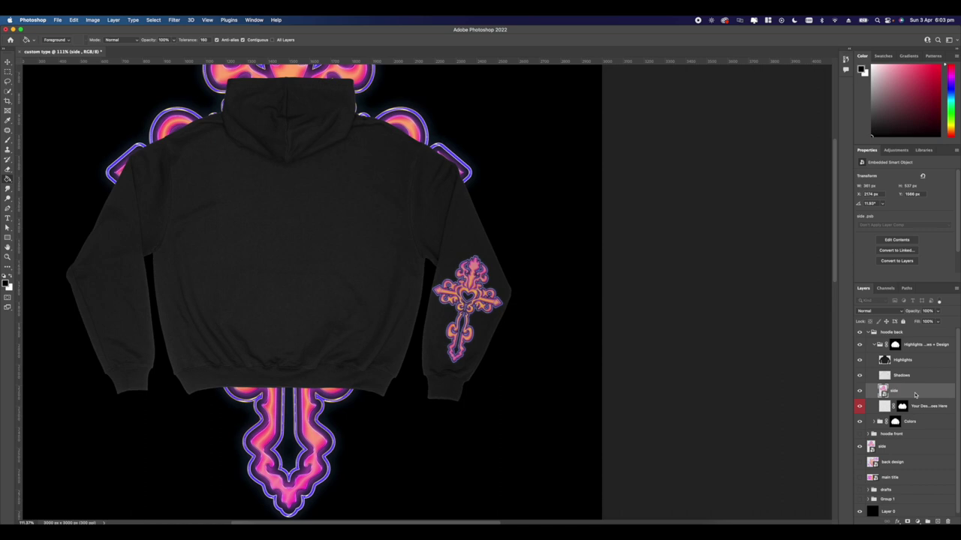
{"action": "left_click_drag", "start_coordinate": [906, 394], "coordinate": [907, 399]}
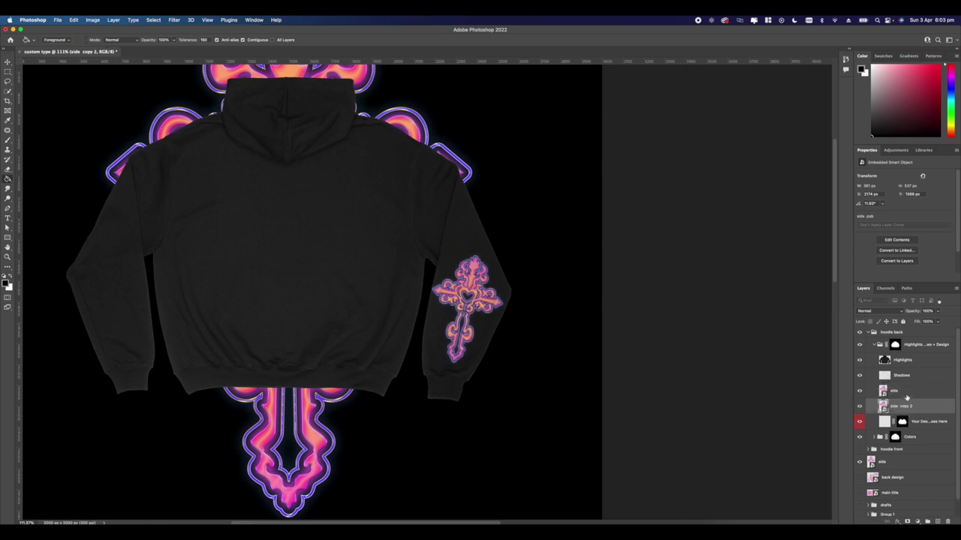
Move the duplicated cross onto the opposite sleeve of the hoodie back and flip it horizontally.
{"action": "key", "text": "ctrl+t"}
{"action": "left_click_drag", "start_coordinate": [461, 262], "coordinate": [131, 262]}
{"action": "right_click", "coordinate": [118, 276]}
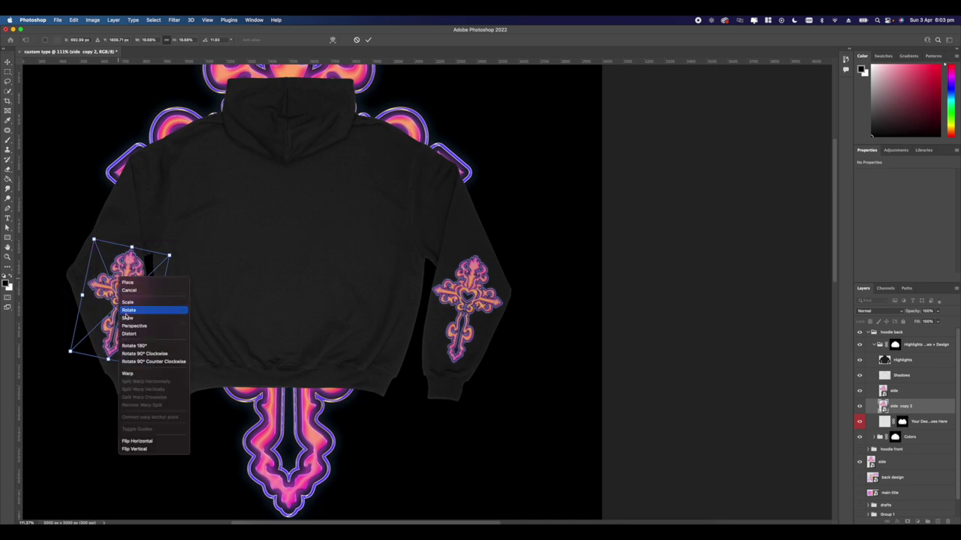
{"action": "left_click", "coordinate": [135, 440]}
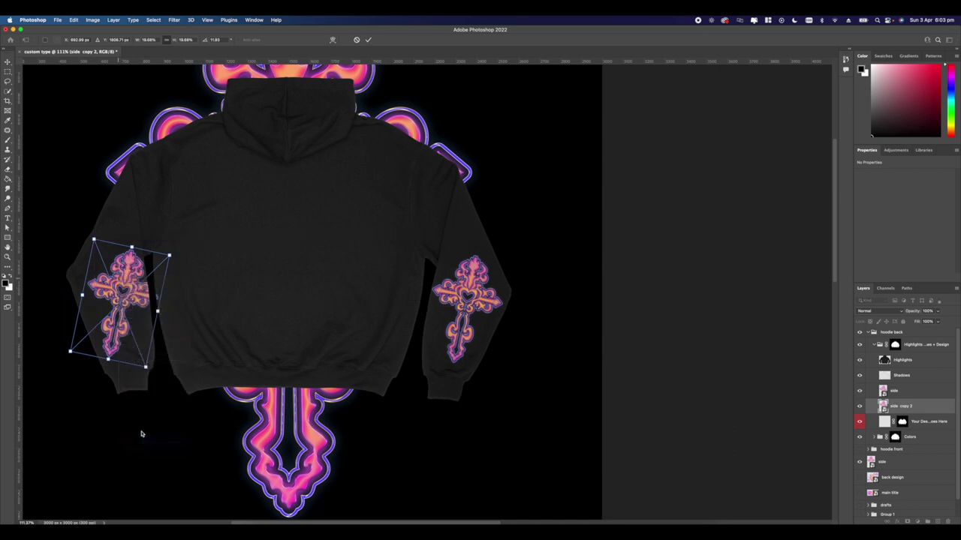
{"action": "key", "text": "Return"}
{"action": "key", "text": "super+t"}
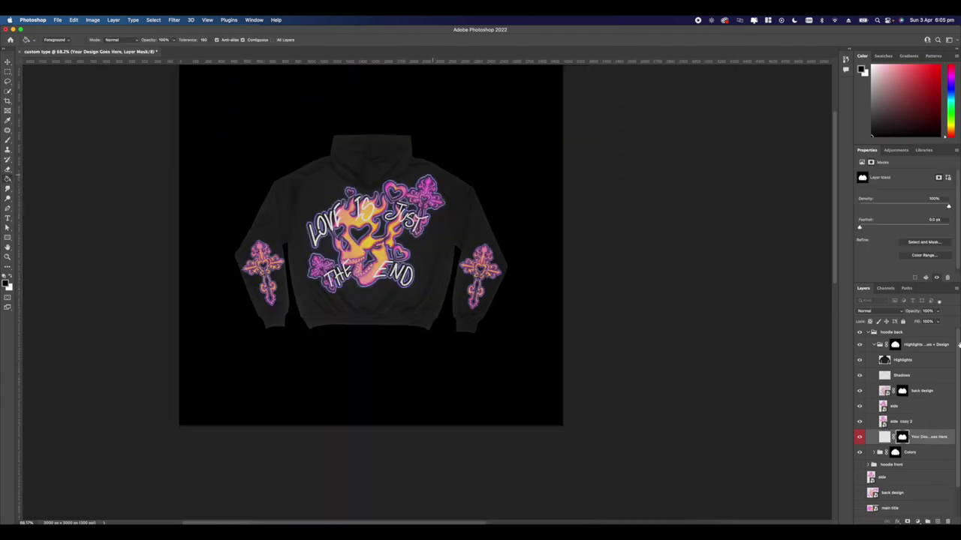
Collapse the hoodie back group, toggle its visibility to check it, and show the full-size side cross layer.
{"action": "left_click", "coordinate": [869, 332]}
{"action": "left_click", "coordinate": [859, 333]}
{"action": "left_click", "coordinate": [860, 333]}
{"action": "left_click", "coordinate": [859, 353]}
{"action": "scroll", "coordinate": [417, 238], "scroll_direction": "down", "scroll_amount": 3}
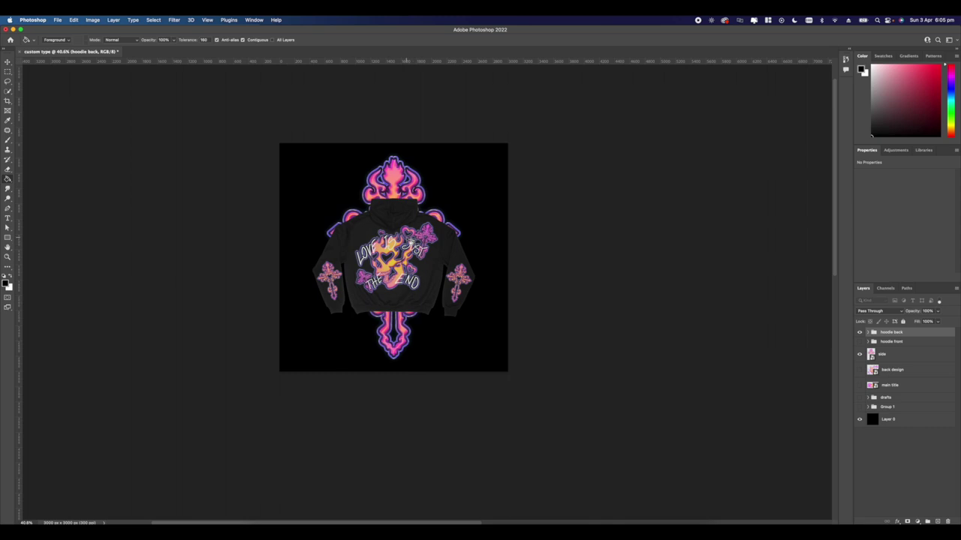
{"action": "scroll", "coordinate": [417, 239], "scroll_direction": "up", "scroll_amount": 2}
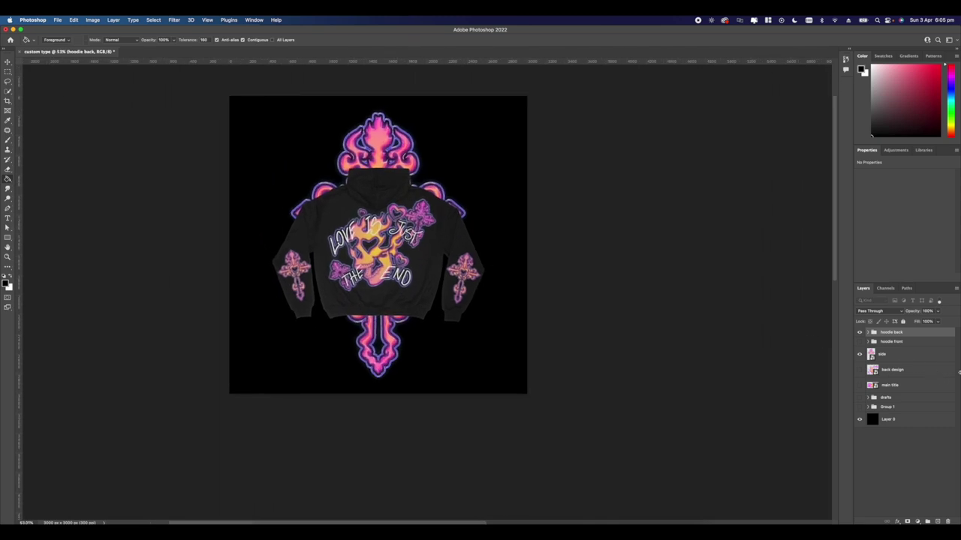
Show the hoodie front group instead of the hoodie back, scale it to about 90% and move it to the lower half of the canvas.
{"action": "left_click", "coordinate": [860, 342]}
{"action": "left_click", "coordinate": [859, 333]}
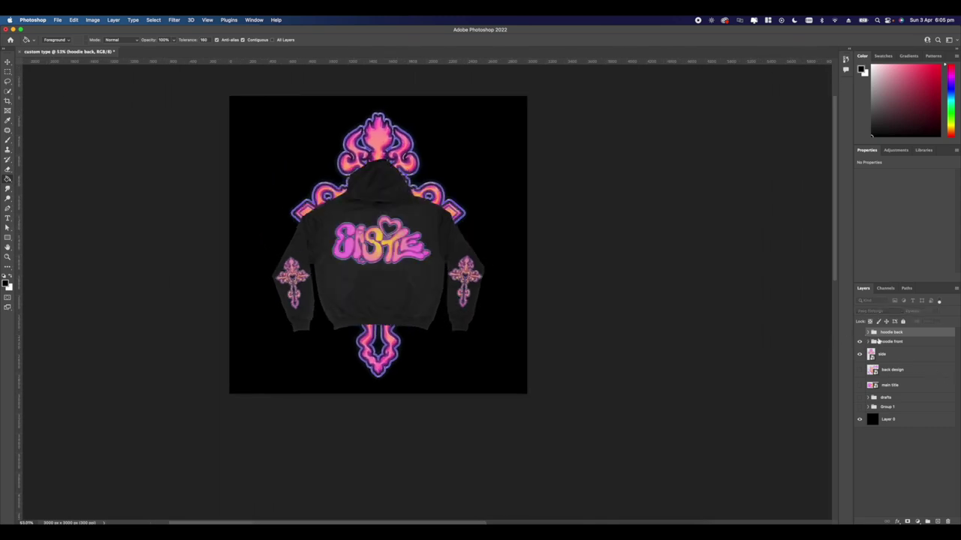
{"action": "left_click", "coordinate": [881, 342]}
{"action": "key", "text": "super+t"}
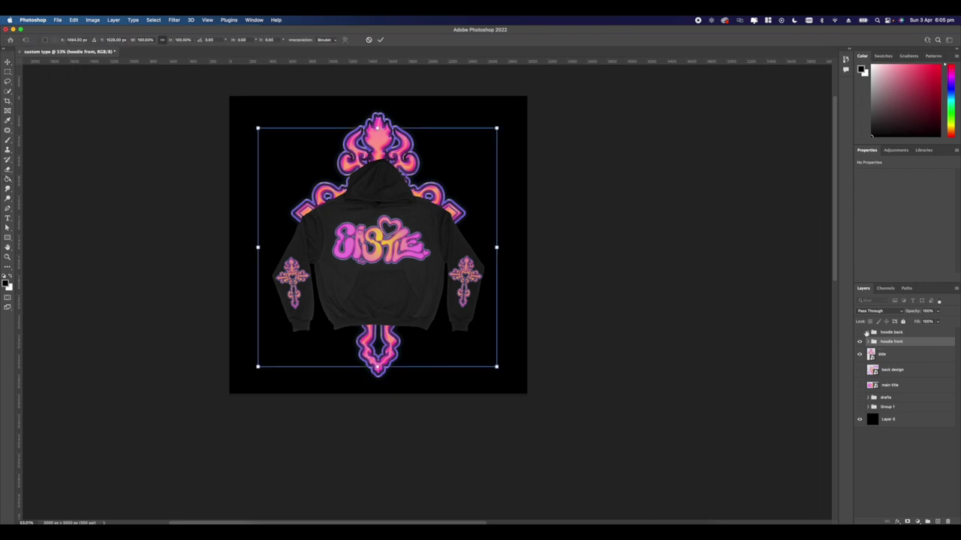
{"action": "left_click_drag", "start_coordinate": [496, 129], "coordinate": [472, 152]}
{"action": "left_click_drag", "start_coordinate": [429, 207], "coordinate": [424, 263]}
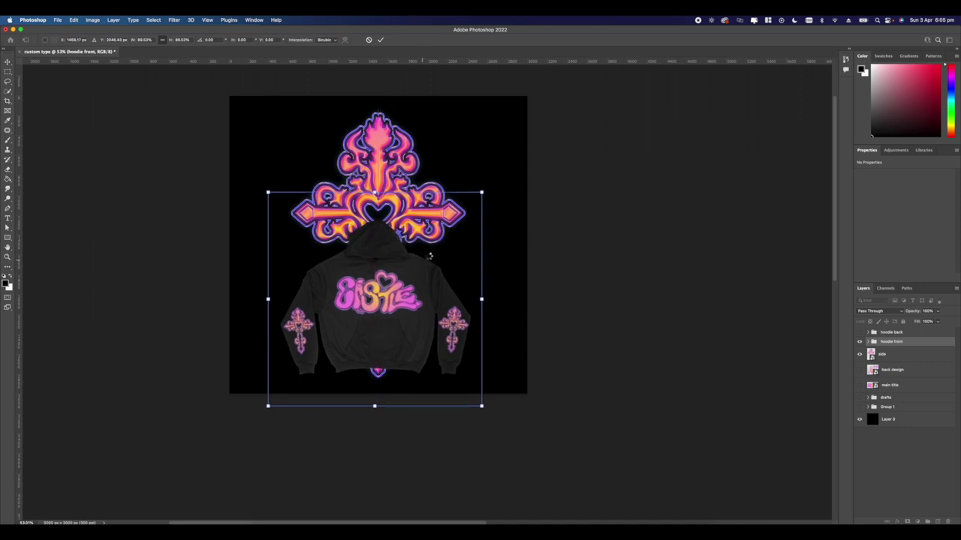
{"action": "key", "text": "Return"}
{"action": "key", "text": "g"}
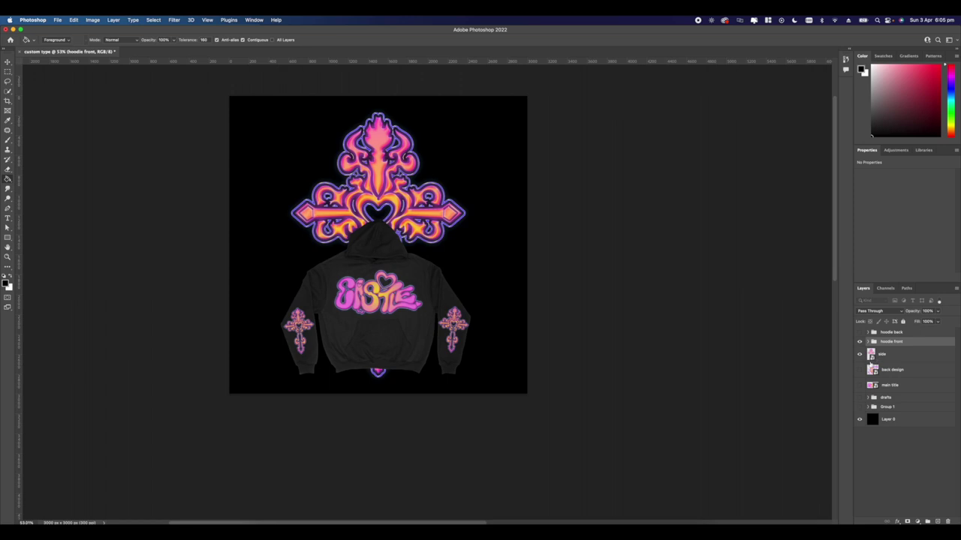
Show the hoodie back group, reorder it beneath the hoodie front, and scale and position it above the front mockup on the canvas.
{"action": "left_click", "coordinate": [860, 333]}
{"action": "left_click_drag", "start_coordinate": [887, 333], "coordinate": [883, 351]}
{"action": "key", "text": "ctrl+t"}
{"action": "left_click_drag", "start_coordinate": [345, 291], "coordinate": [349, 223]}
{"action": "left_click_drag", "start_coordinate": [497, 179], "coordinate": [452, 193]}
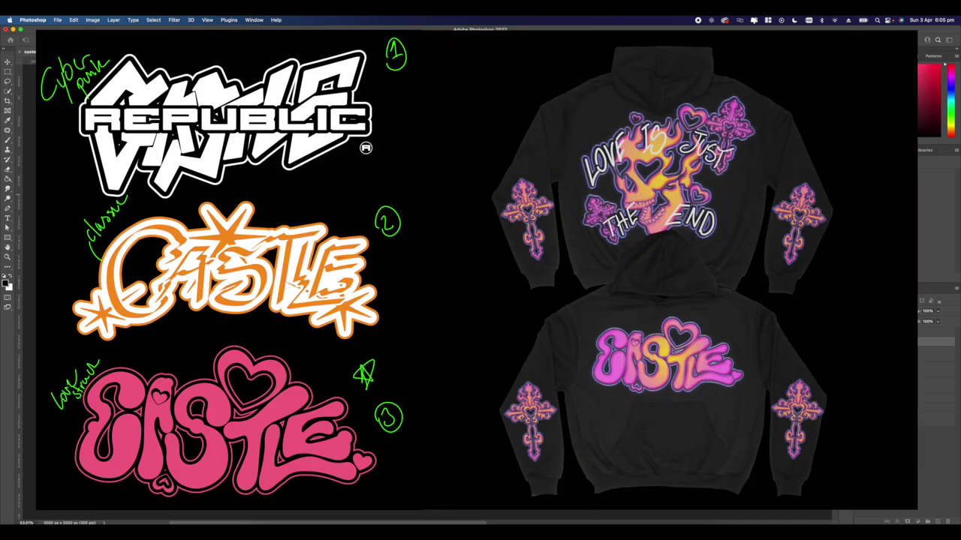
{"action": "key", "text": "g"}
{"action": "scroll", "coordinate": [428, 285], "scroll_direction": "up", "scroll_amount": 3}
{"action": "scroll", "coordinate": [428, 285], "scroll_direction": "down", "scroll_amount": 5}
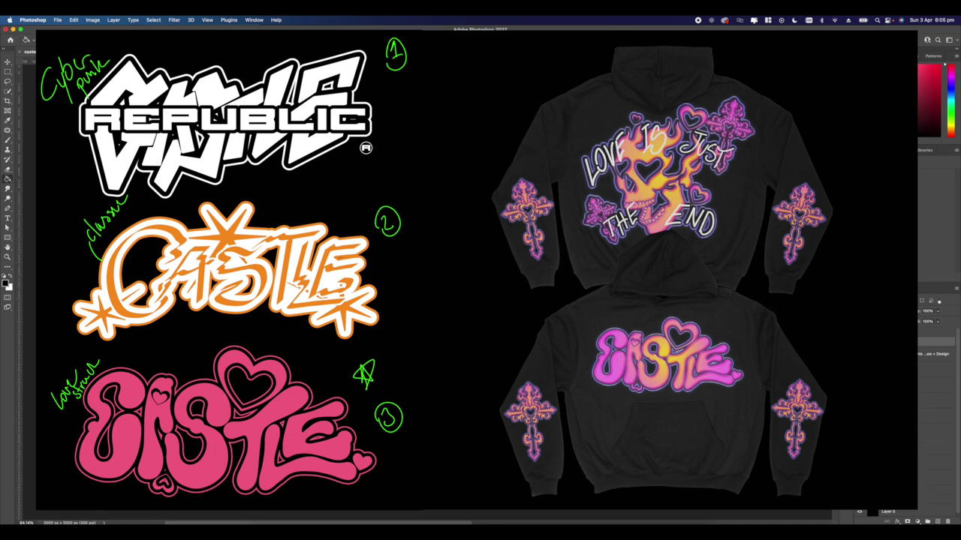
{"action": "scroll", "coordinate": [427, 197], "scroll_direction": "up", "scroll_amount": 10}
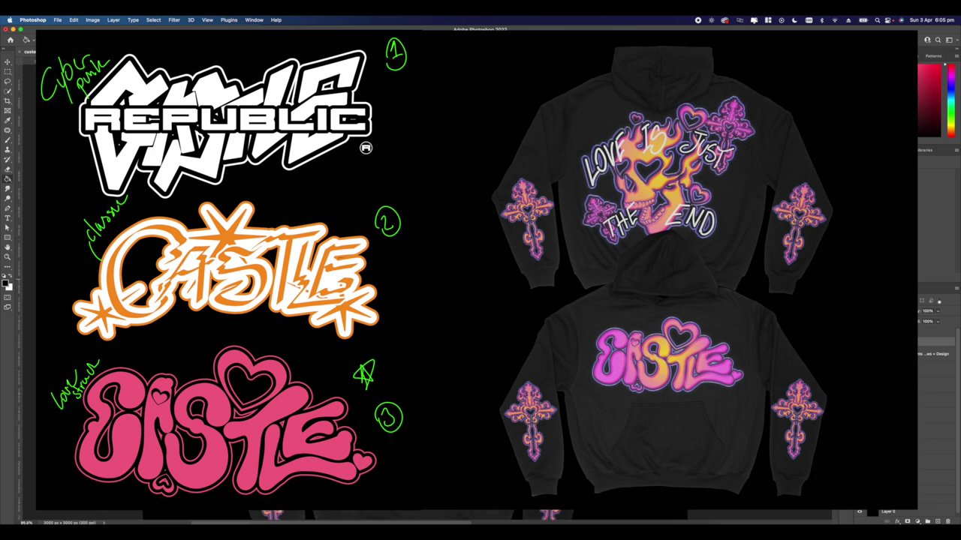
{"action": "scroll", "coordinate": [427, 218], "scroll_direction": "down", "scroll_amount": 8}
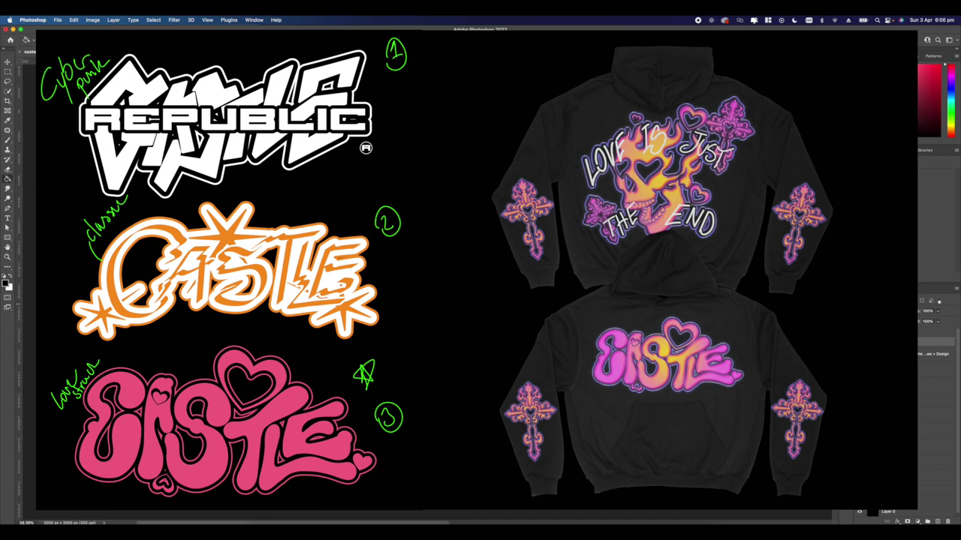
{"action": "left_click", "coordinate": [879, 515]}
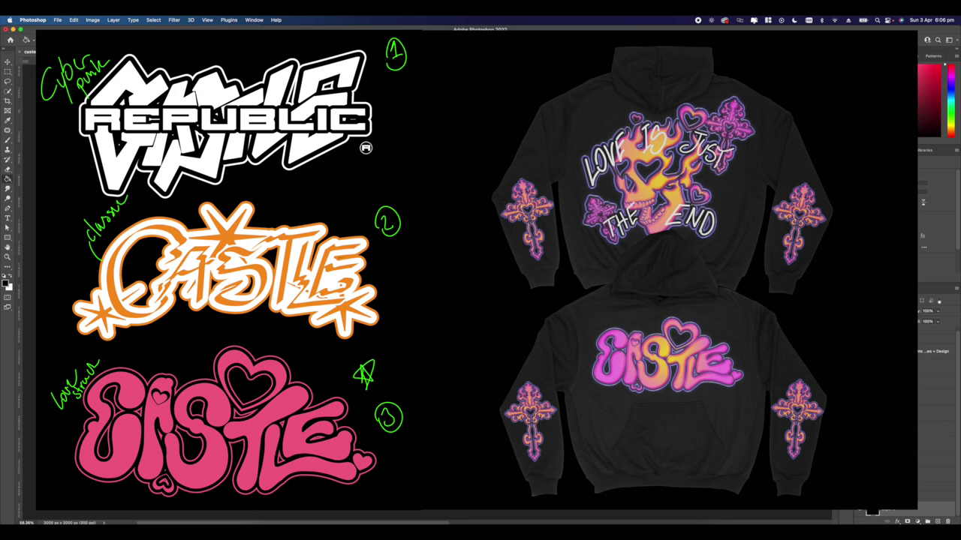
{"action": "scroll", "coordinate": [428, 298], "scroll_direction": "up", "scroll_amount": 1}
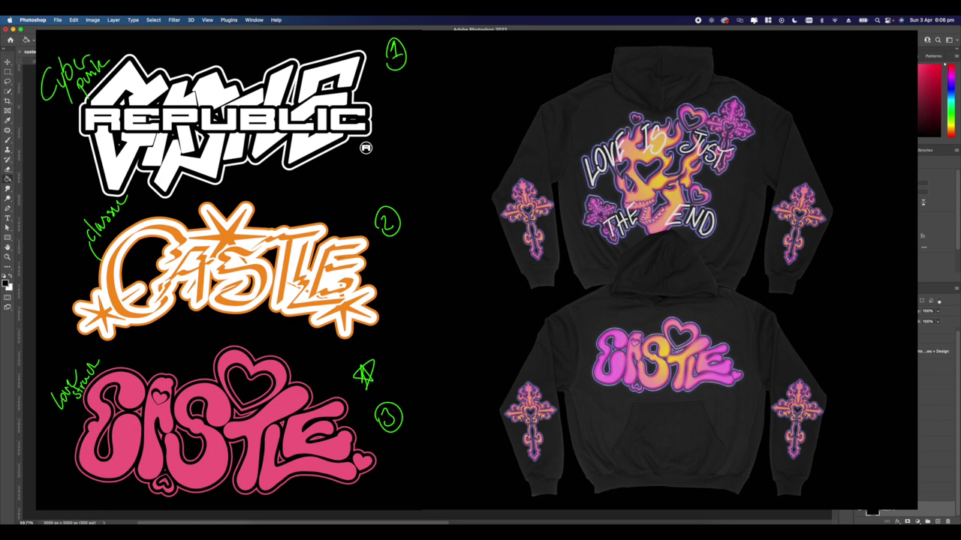